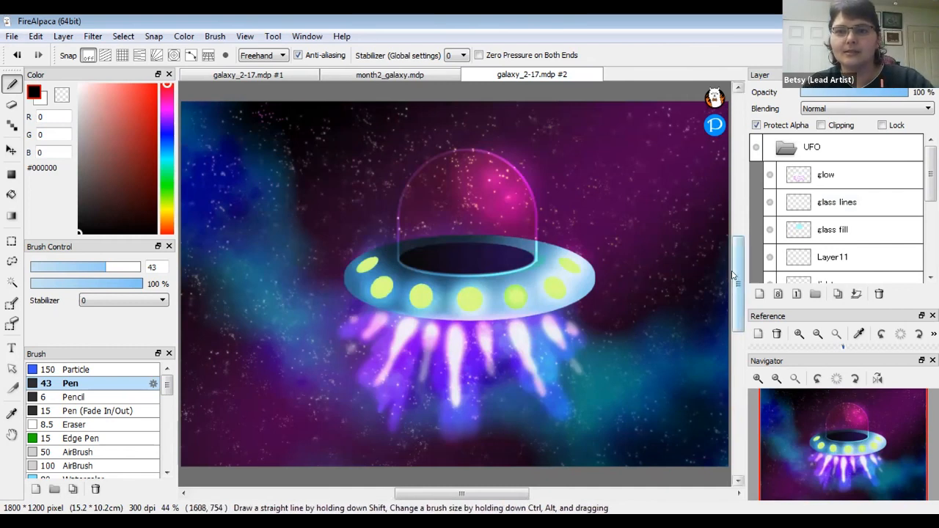
- Bring up the month2_galaxy.mdp document and add a layer folder named UFO above the glow layer
scroll(733, 275, "up", 1)
left_click(365, 75)
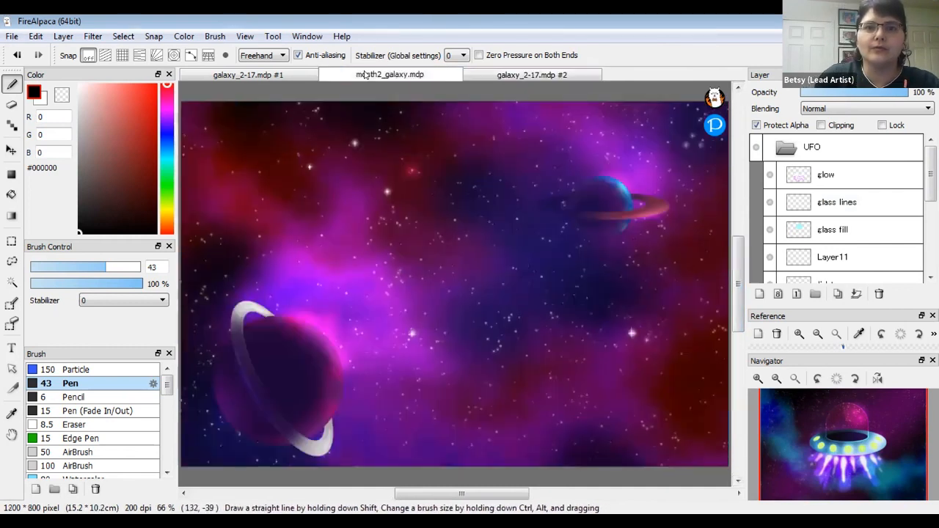
scroll(921, 215, "down", 1)
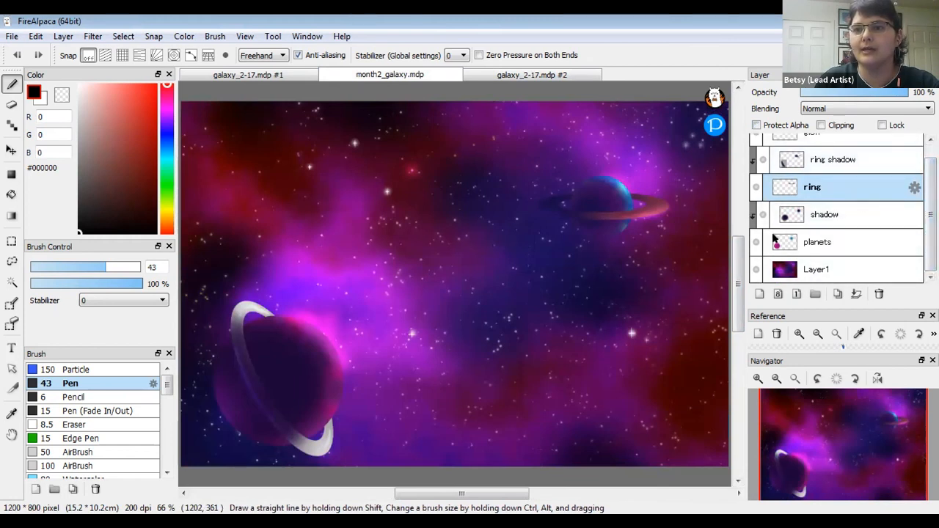
scroll(913, 220, "up", 1)
left_click(860, 149)
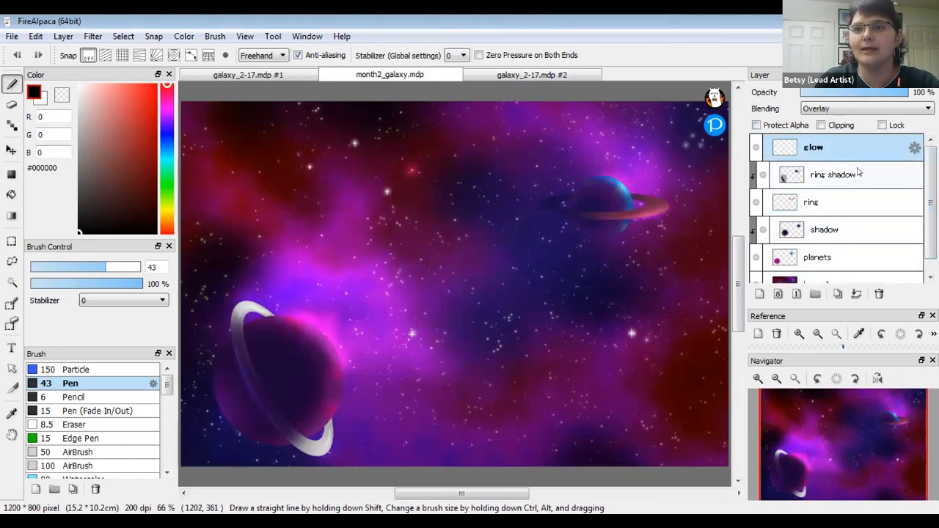
left_click(815, 295)
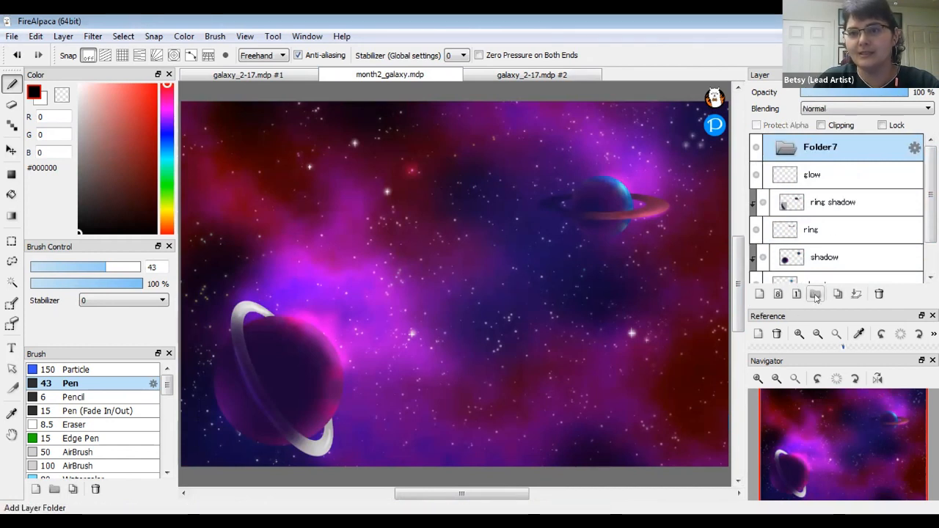
double_click(821, 146)
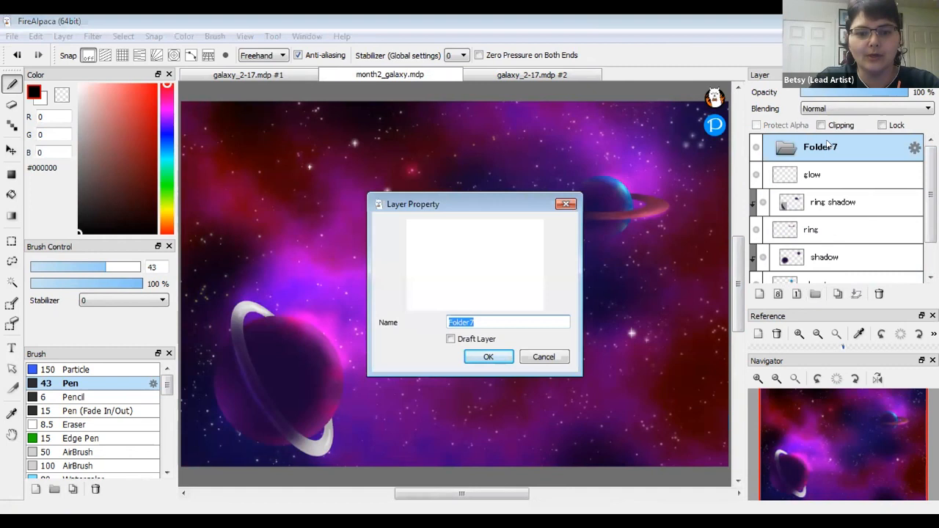
type("UFO")
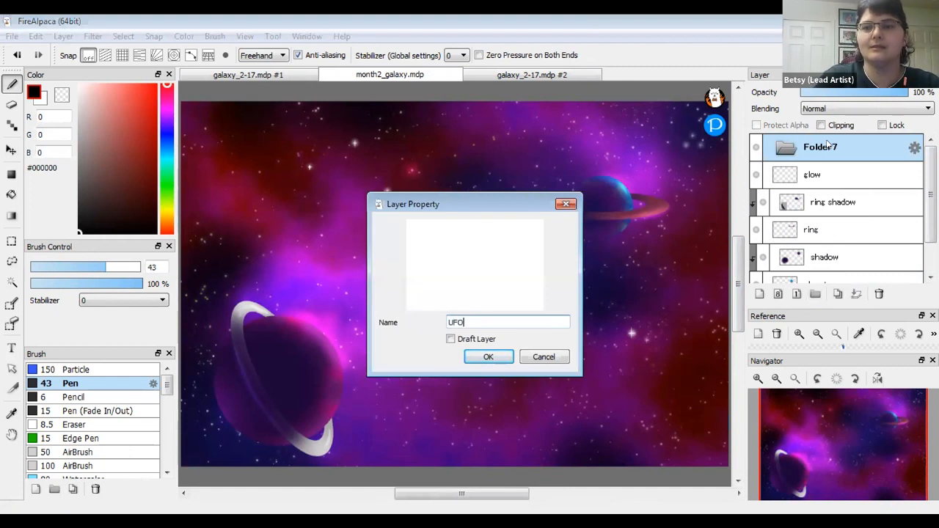
key("Return")
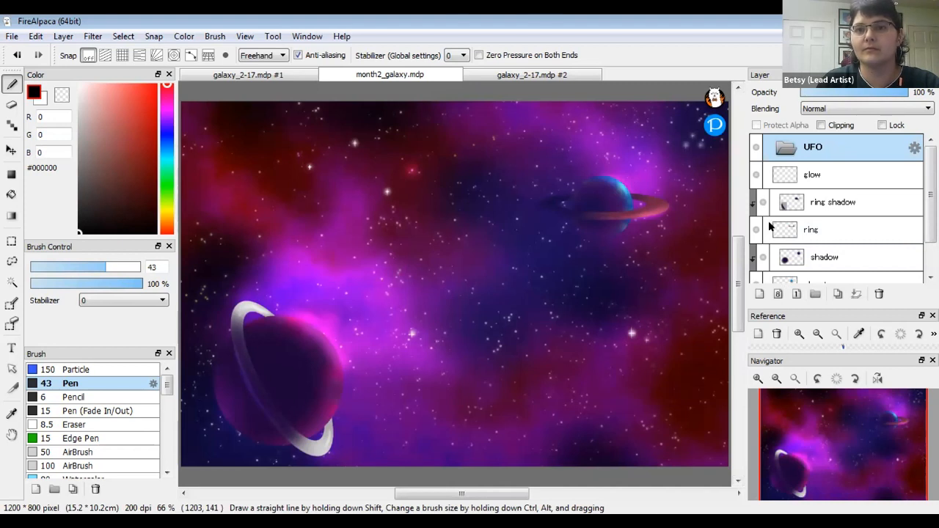
- Add a new layer inside the UFO folder and name it ship body
left_click(759, 294)
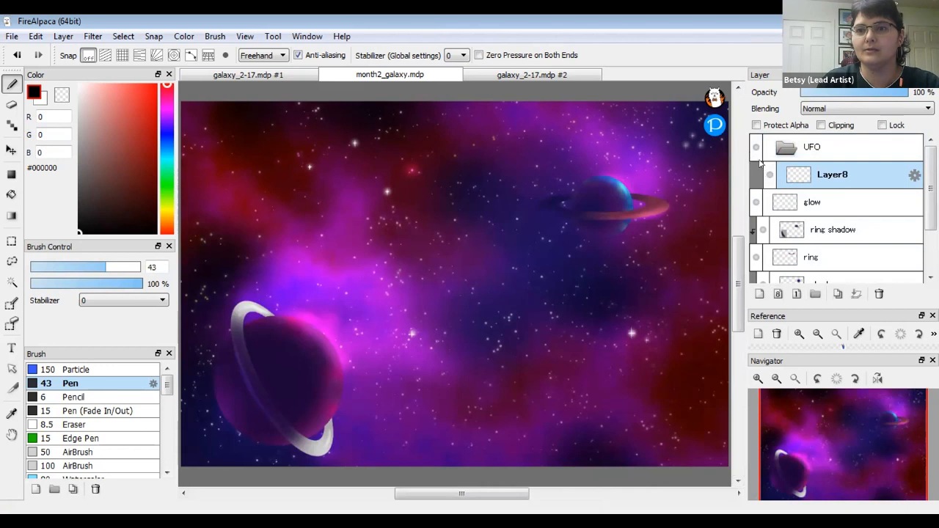
double_click(833, 175)
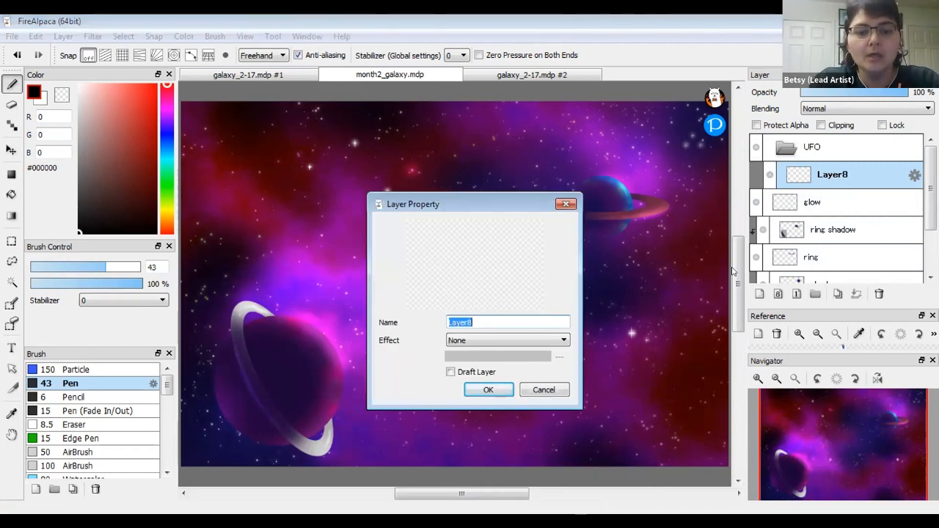
type("sh")
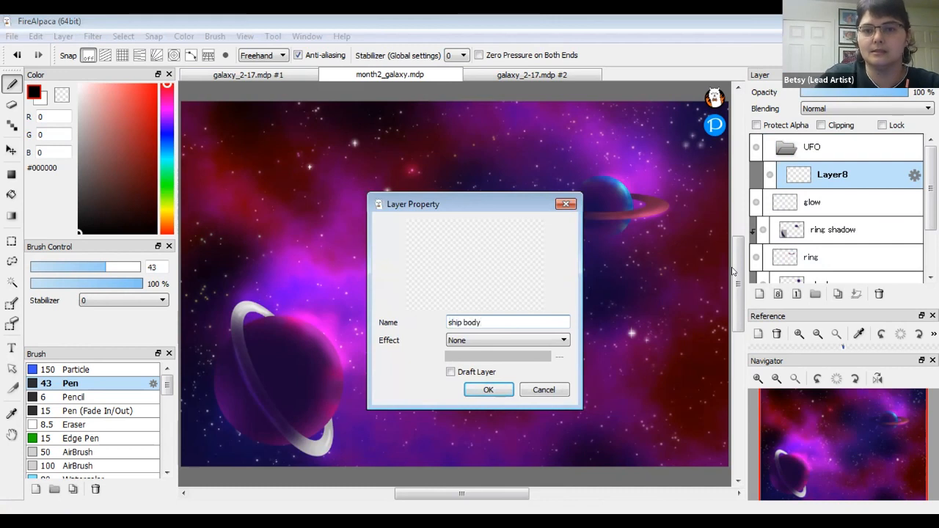
type("ip body")
key("Return")
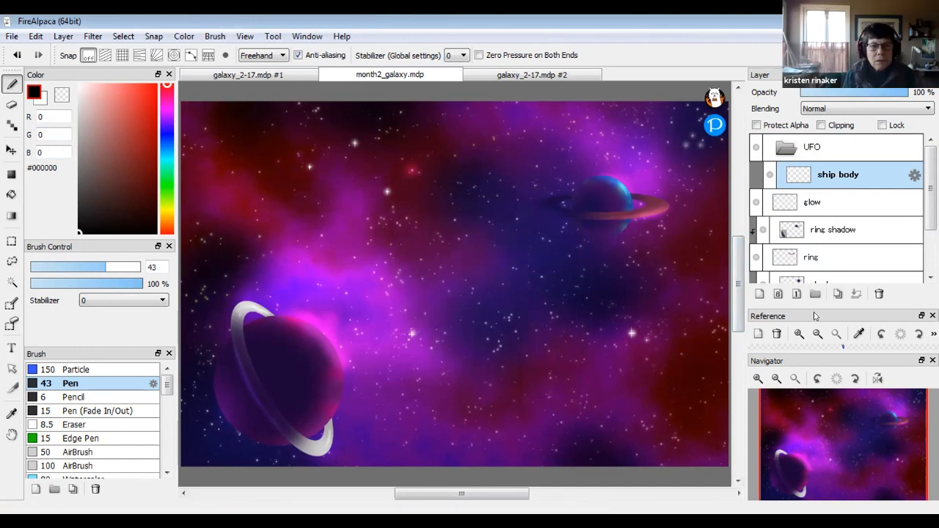
left_click_drag(816, 300, 831, 285)
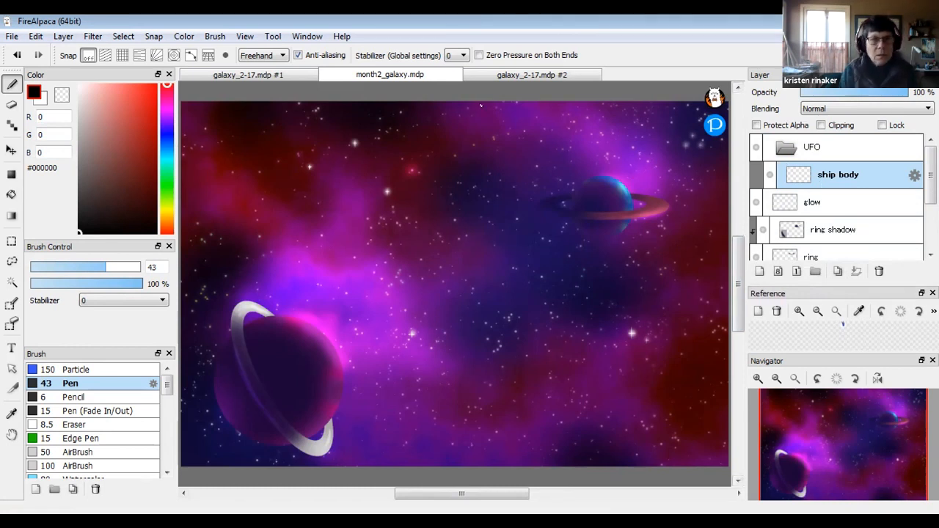
- Check the finished UFO in galaxy_2-17.mdp #2, return to month2_galaxy.mdp, and set the Pen brush to size 6 with the Ellipse shape
left_click(535, 76)
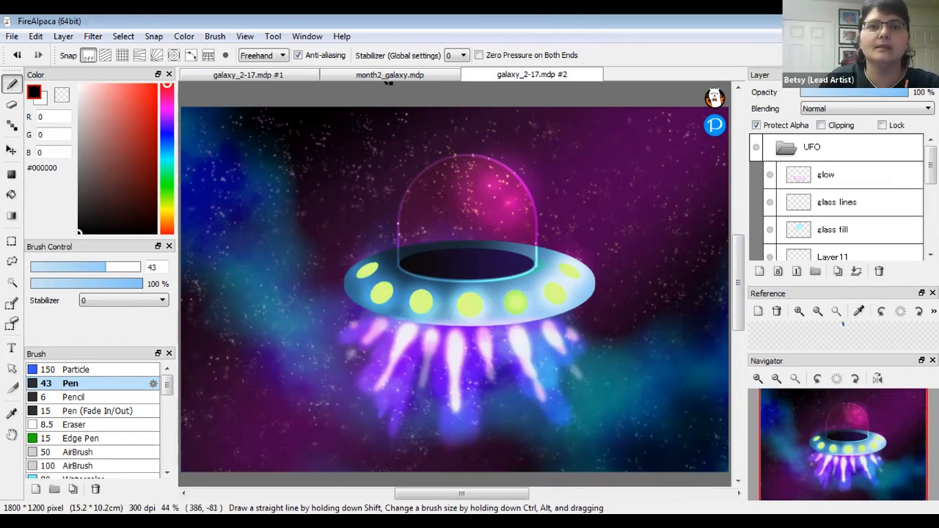
left_click(359, 75)
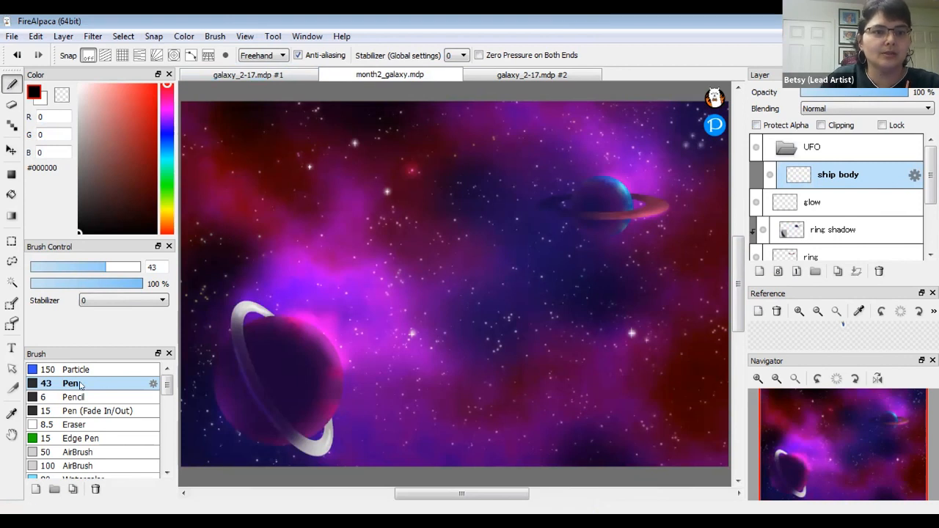
double_click(151, 267)
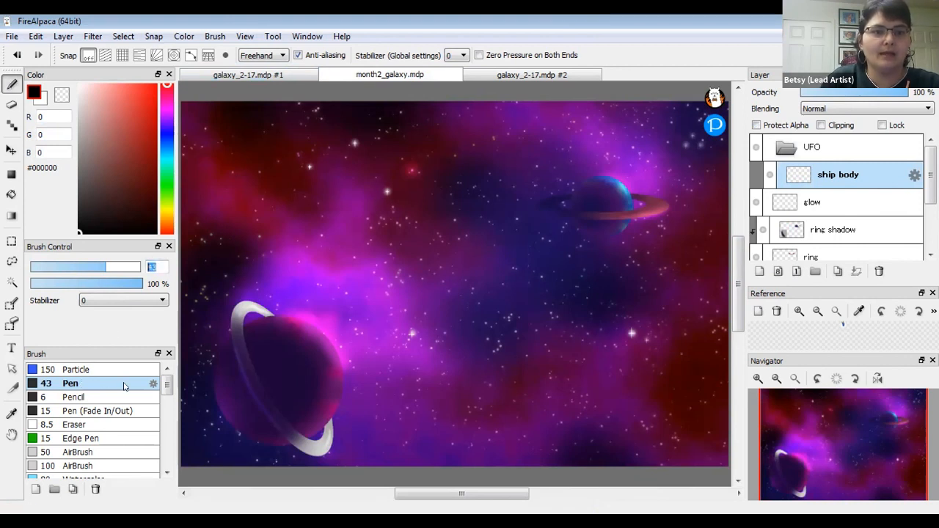
type("6")
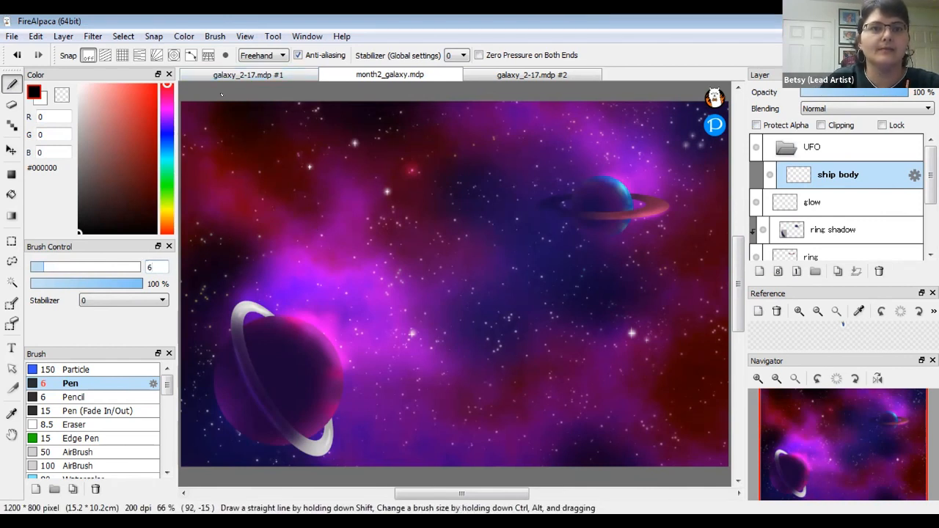
left_click(270, 54)
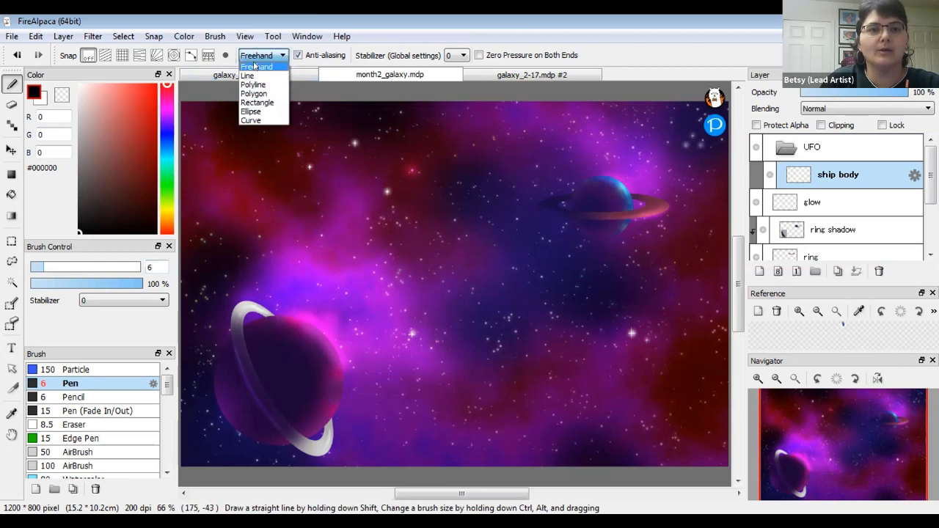
left_click(251, 111)
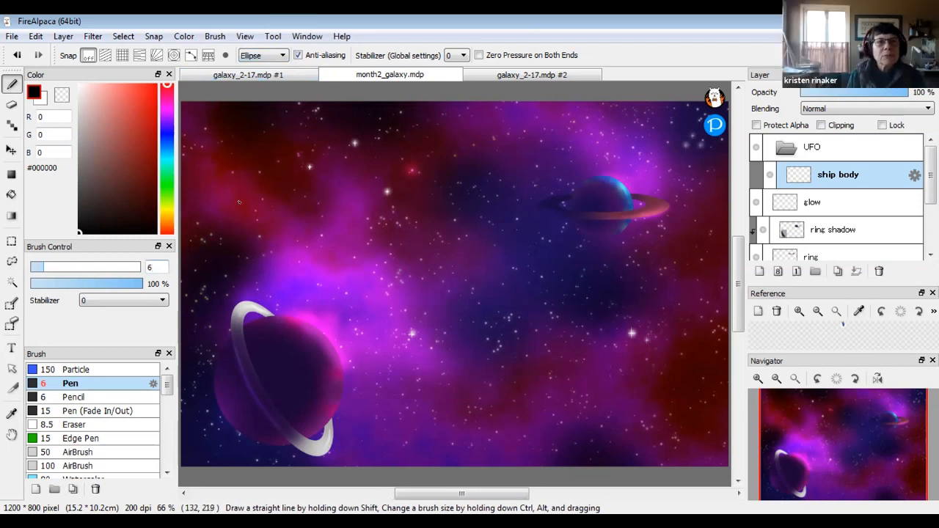
- Choose bright yellow #FFFA00 and draw a wide horizontal ellipse across the middle of the canvas on the ship body layer
left_click(167, 209)
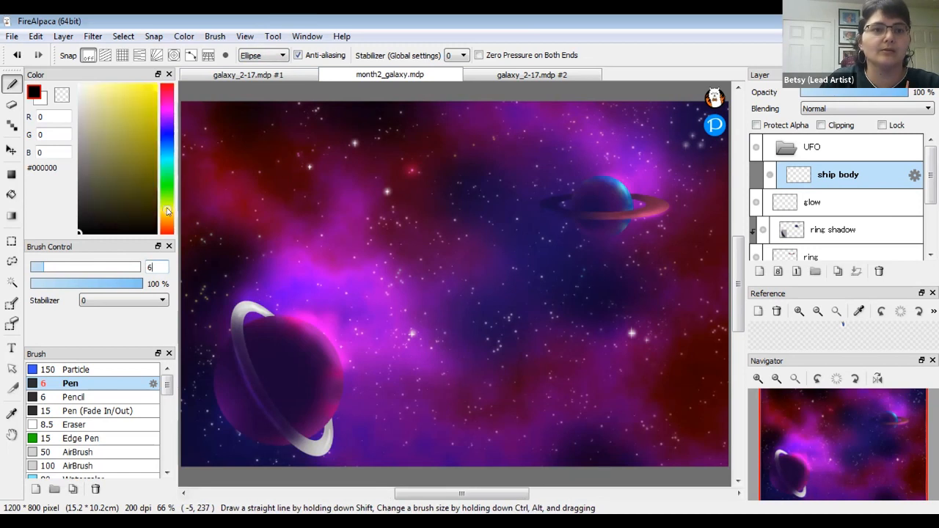
left_click_drag(144, 105, 155, 87)
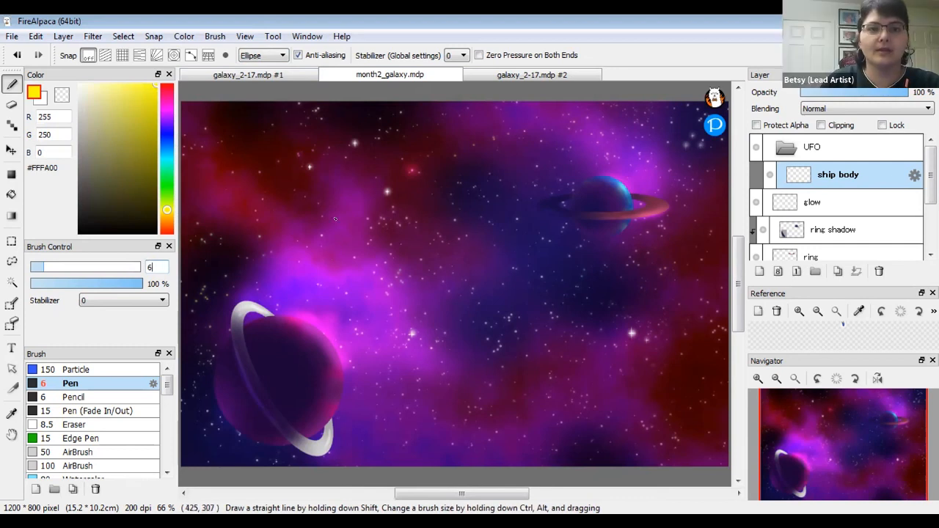
mouse_move(323, 249)
left_mouse_down()
mouse_move(342, 263)
mouse_move(493, 293)
mouse_move(535, 325)
mouse_move(585, 336)
left_mouse_up()
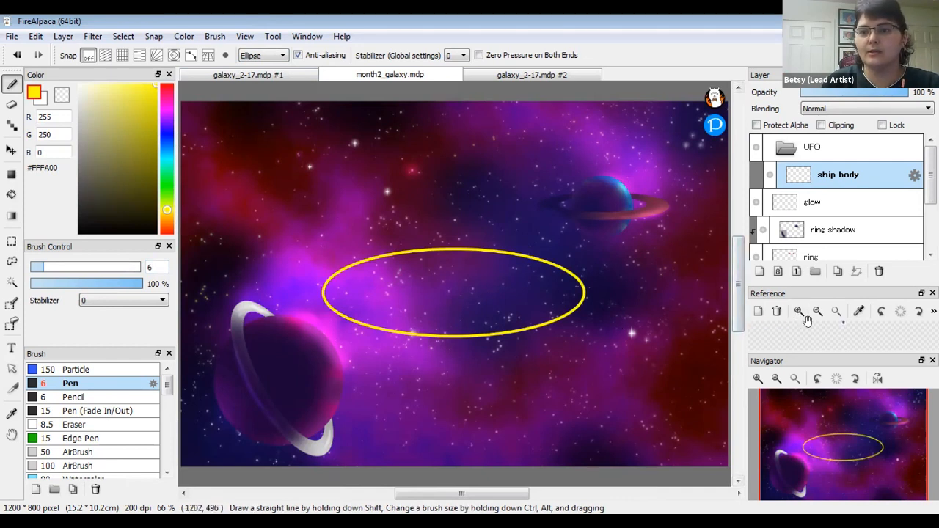
- Close the Reference panel and bucket-fill the ellipse with yellow, using Layer as the fill reference and keeping Expand at 1 pixel
left_click(933, 293)
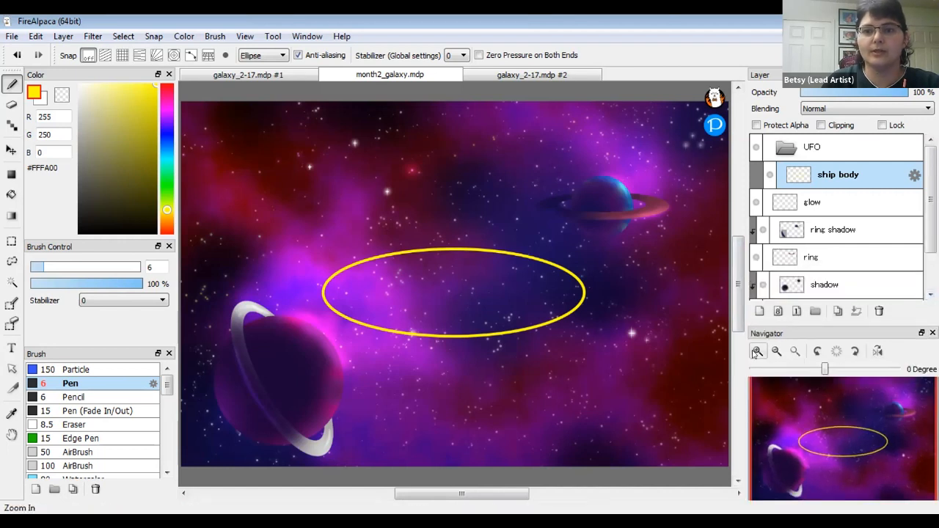
left_click(757, 351)
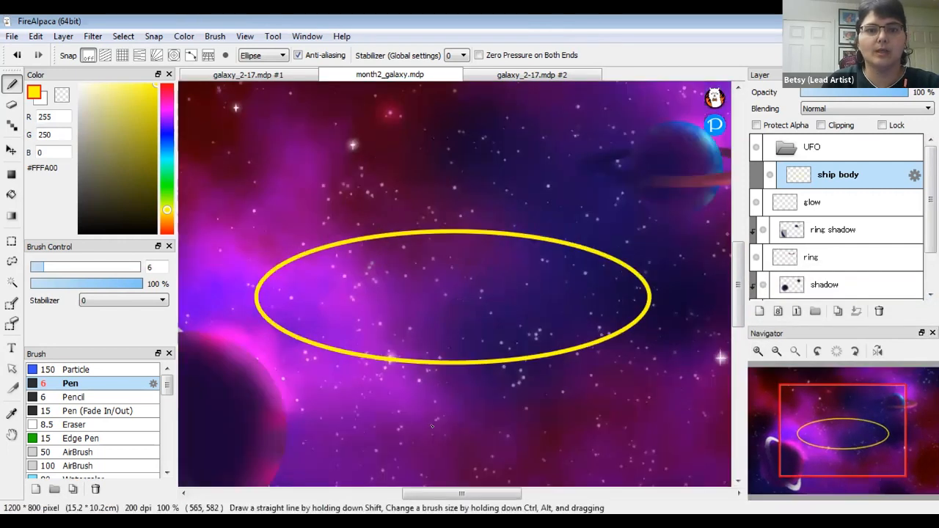
left_click(777, 351)
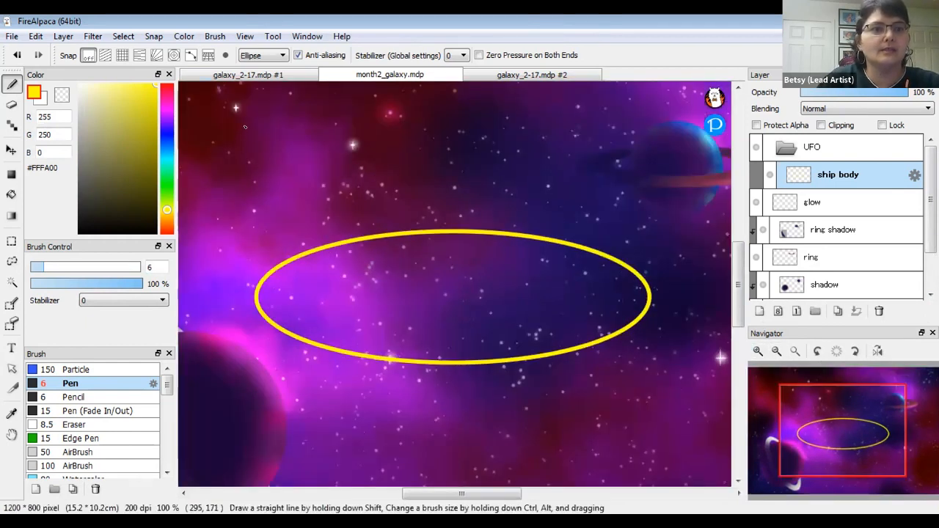
left_click(11, 196)
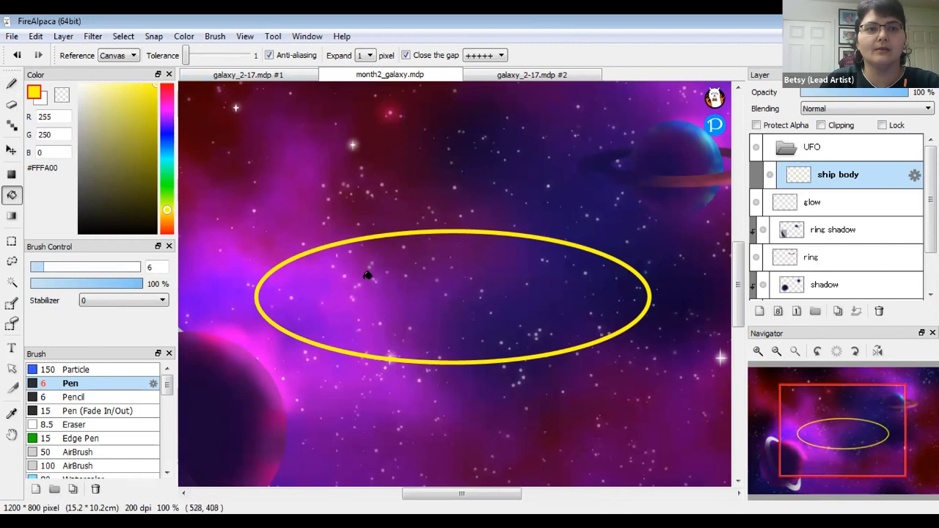
left_click(133, 57)
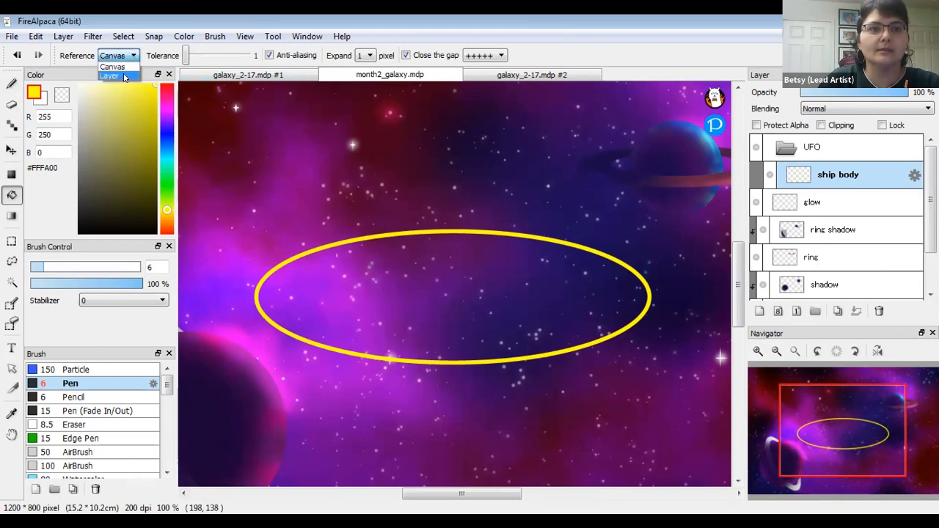
left_click(124, 76)
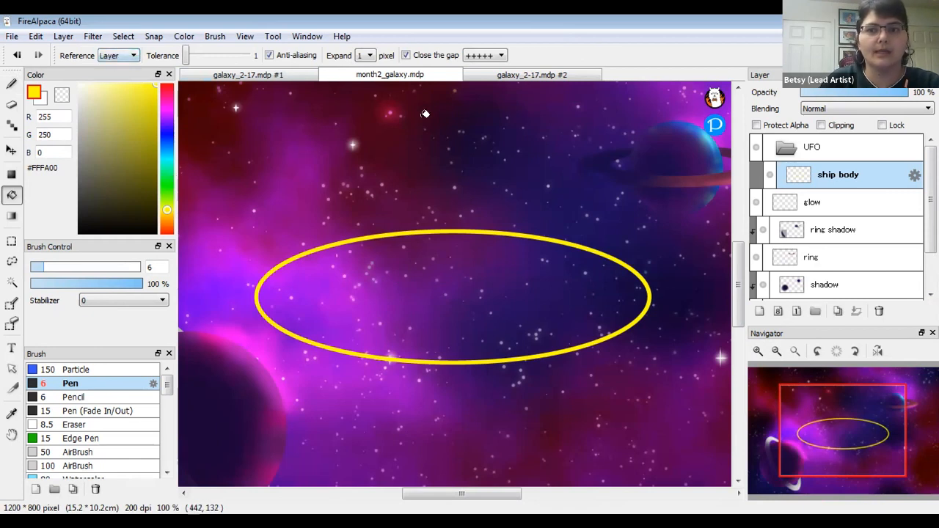
left_click(527, 308)
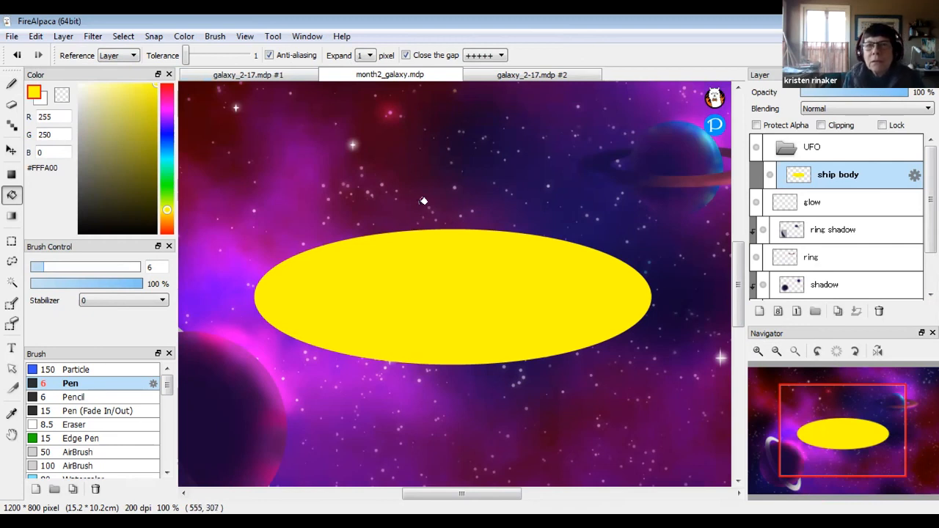
left_click(368, 56)
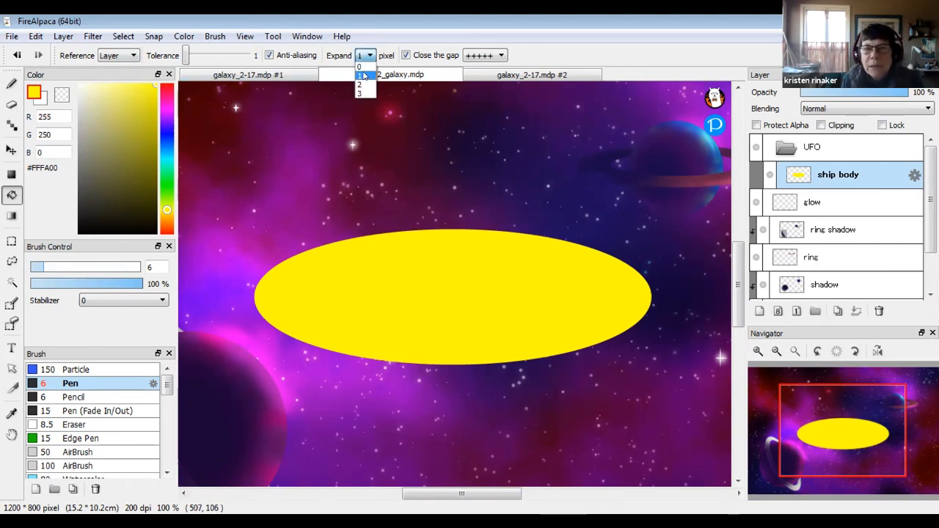
left_click(364, 76)
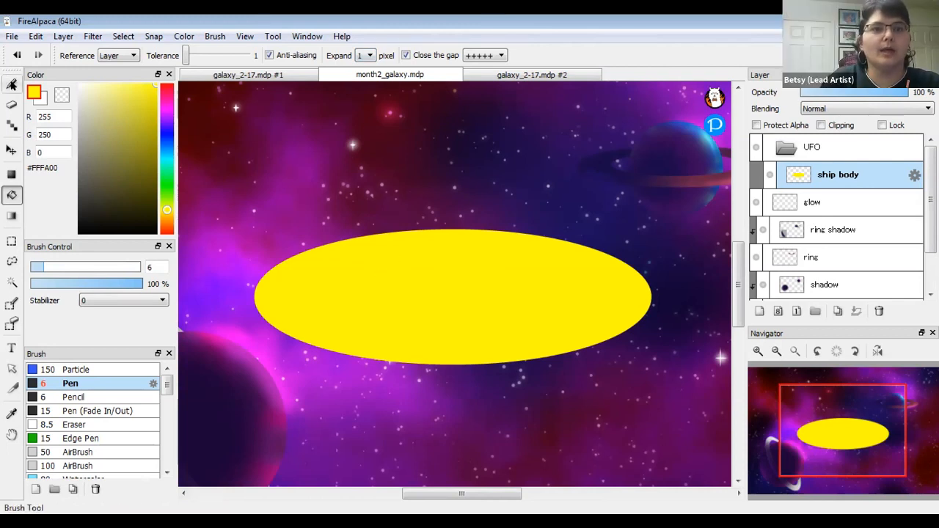
- Check the finished UFO in galaxy_2-17.mdp #2, return to month2_galaxy.mdp, and add a layer named cutout above ship body
left_click(11, 84)
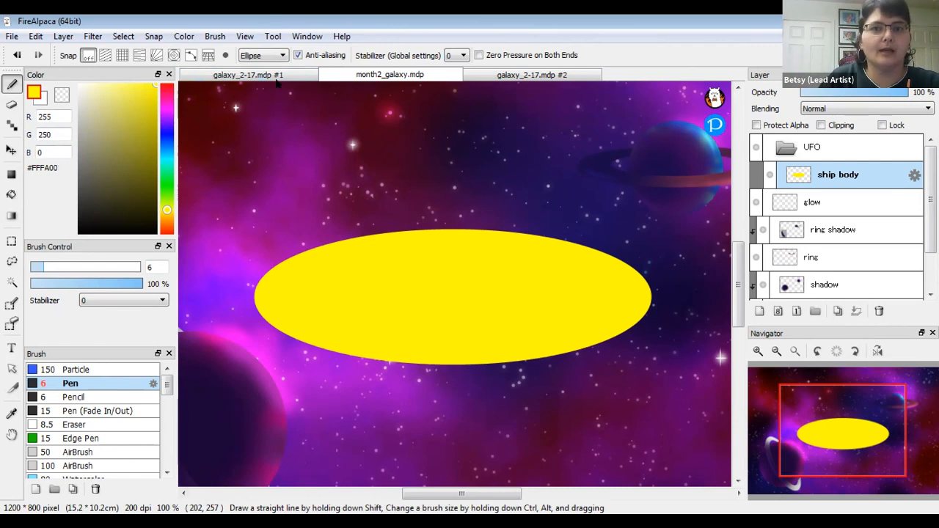
key("ctrl+Tab")
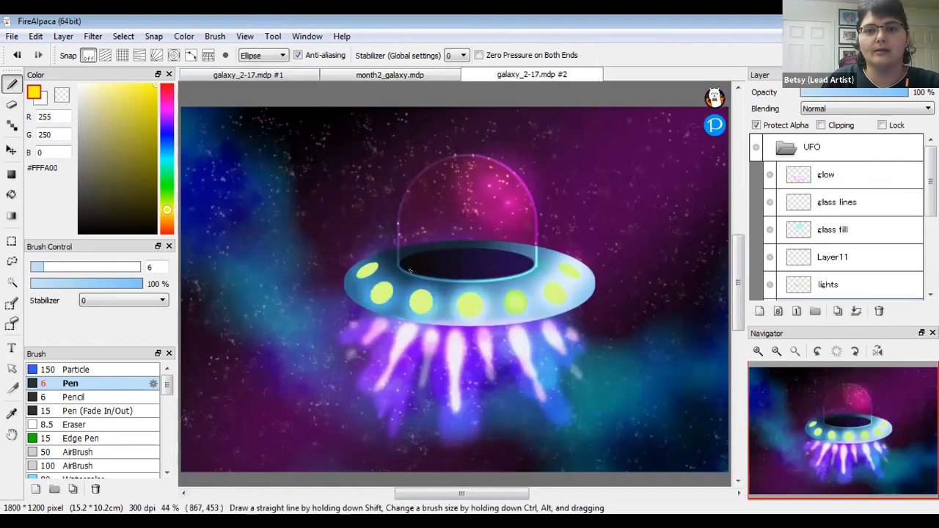
left_click(391, 76)
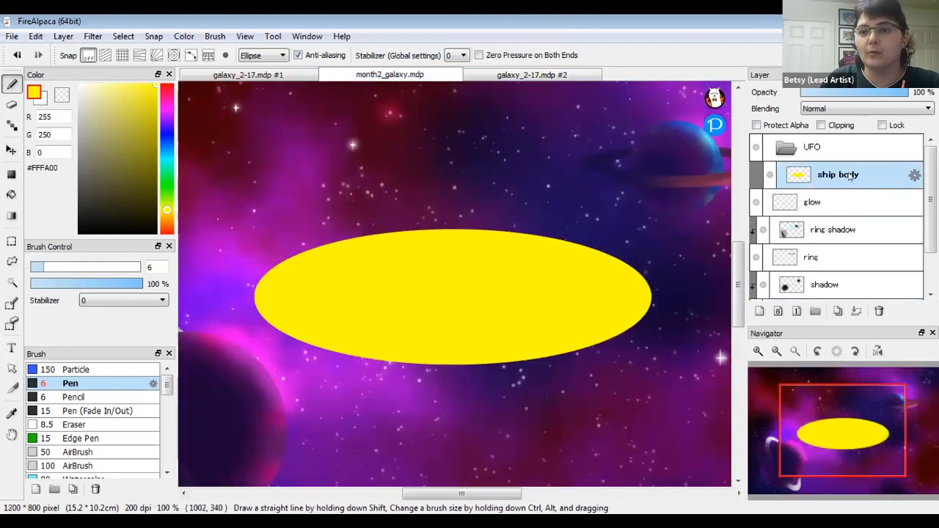
left_click(760, 312)
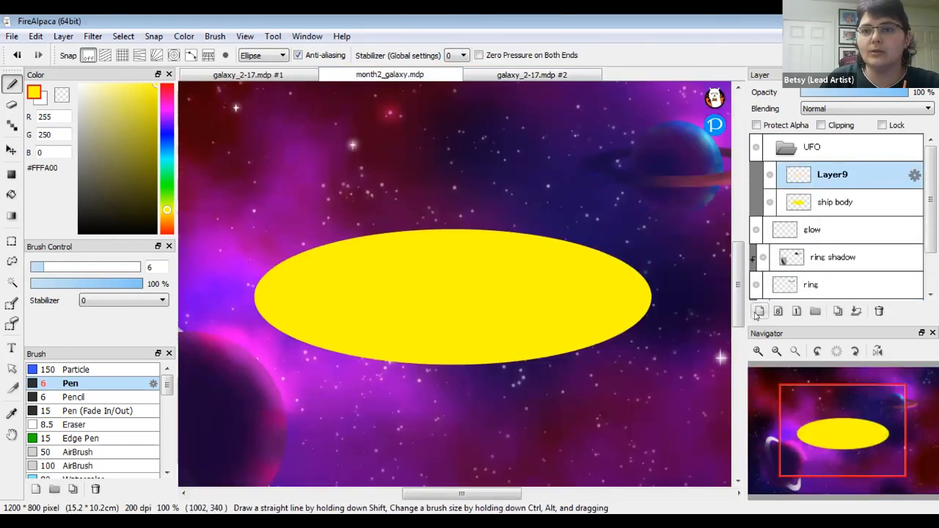
double_click(832, 176)
type("cutout")
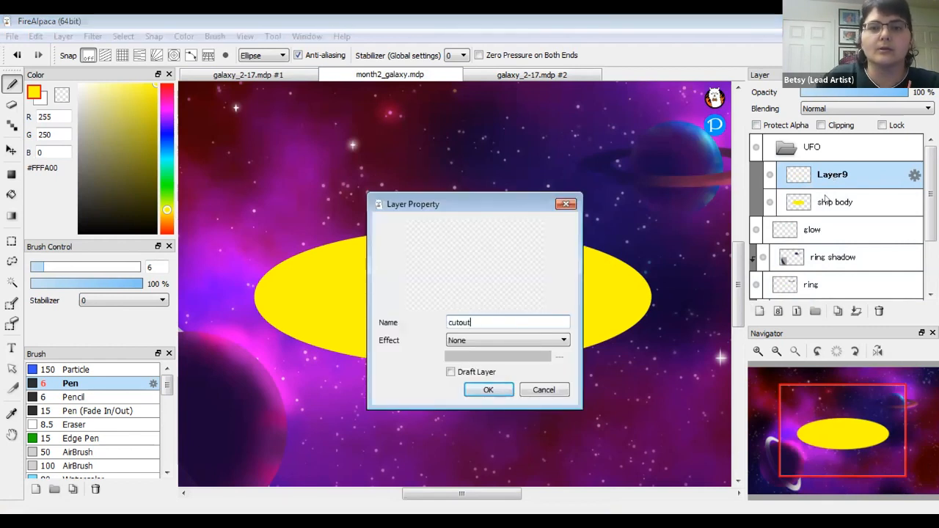
left_click(488, 391)
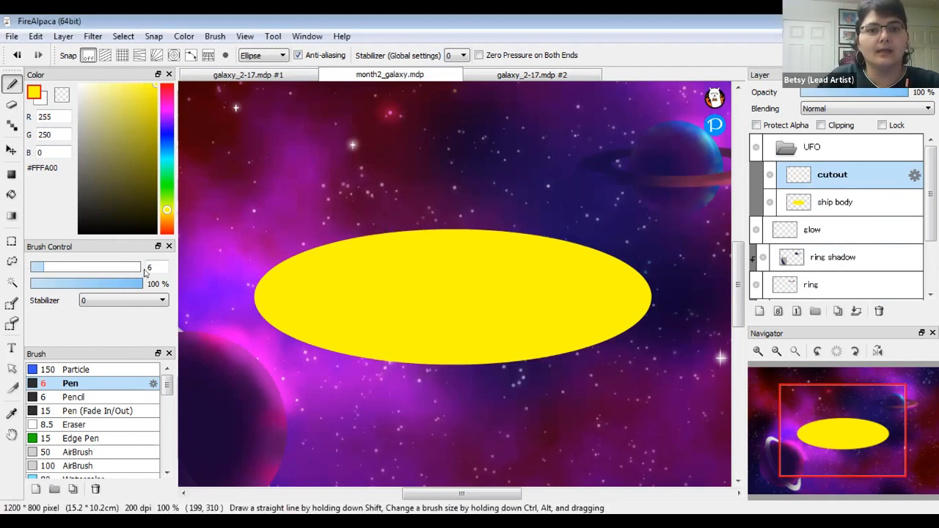
- Draw a smaller dark olive #3D3B17 ellipse inside the upper part of the yellow ellipse on the cutout layer and bucket-fill it
left_click_drag(155, 86, 126, 198)
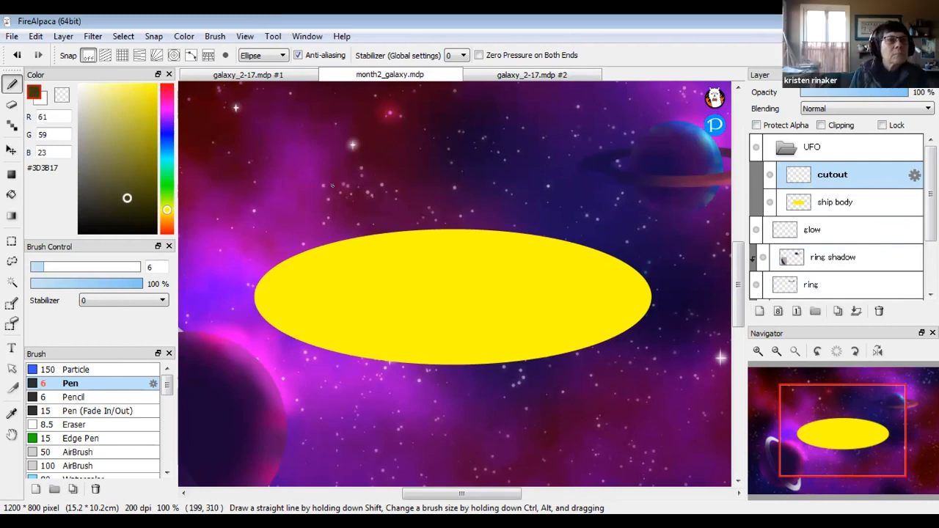
left_click_drag(328, 237, 575, 286)
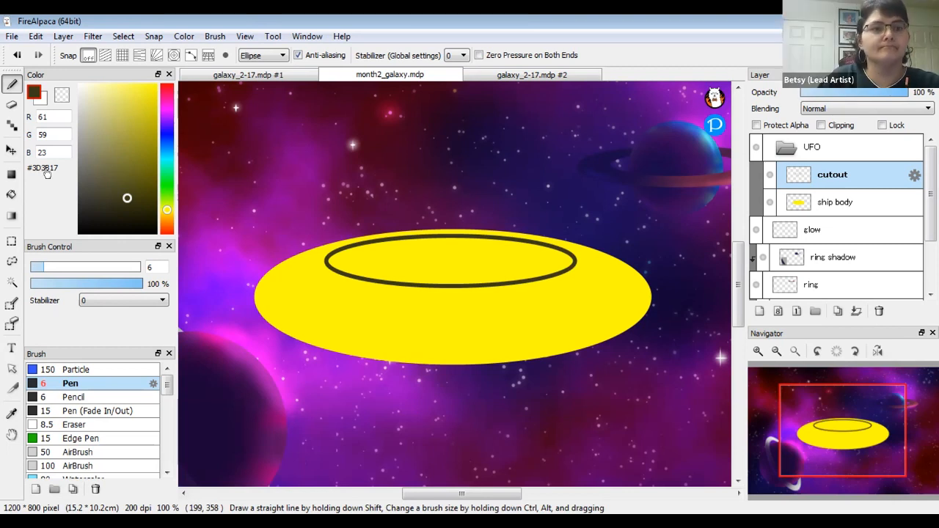
left_click(11, 194)
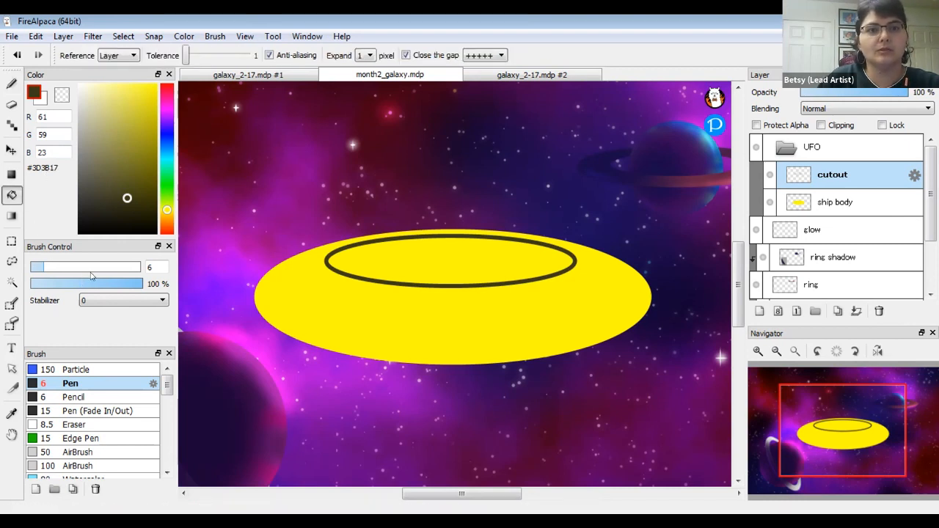
left_click(485, 255)
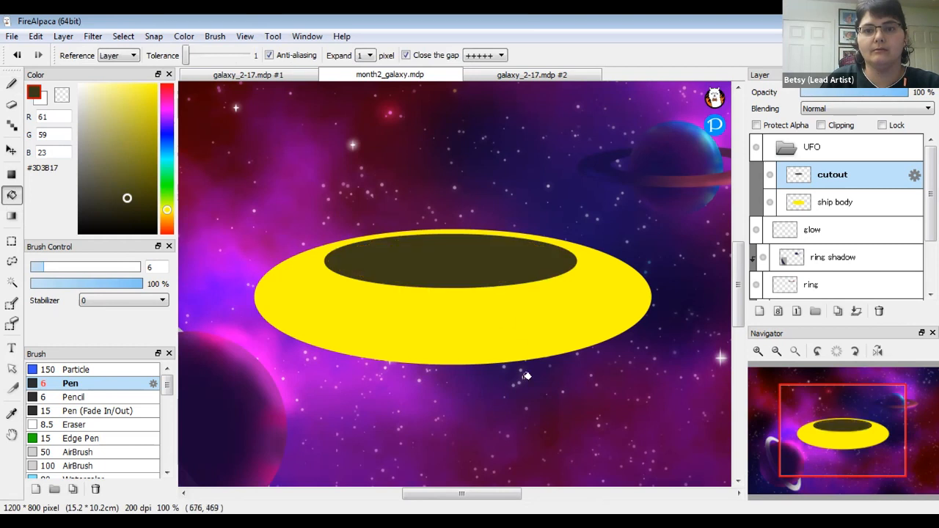
- Move the dark cutout ellipse so it sits horizontally centred on the ship body, just below its upper edge
left_click(12, 149)
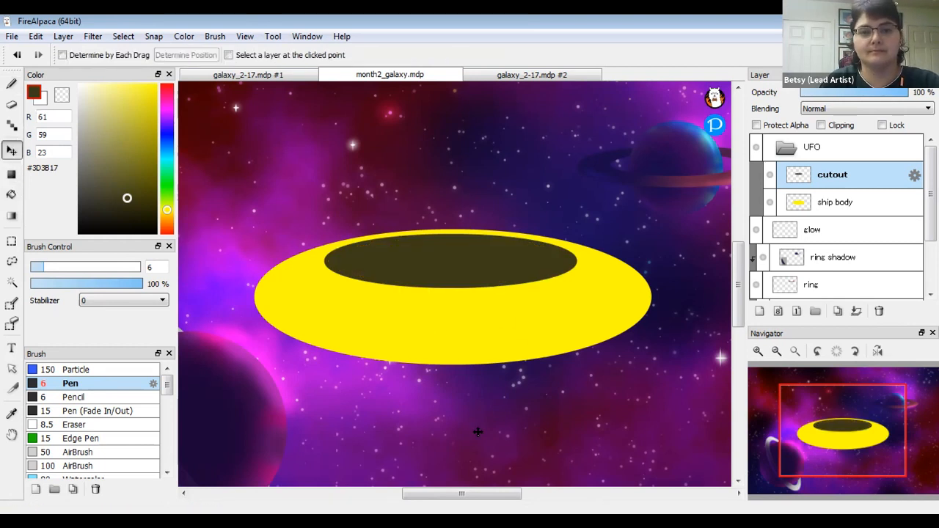
left_click_drag(473, 259, 498, 263)
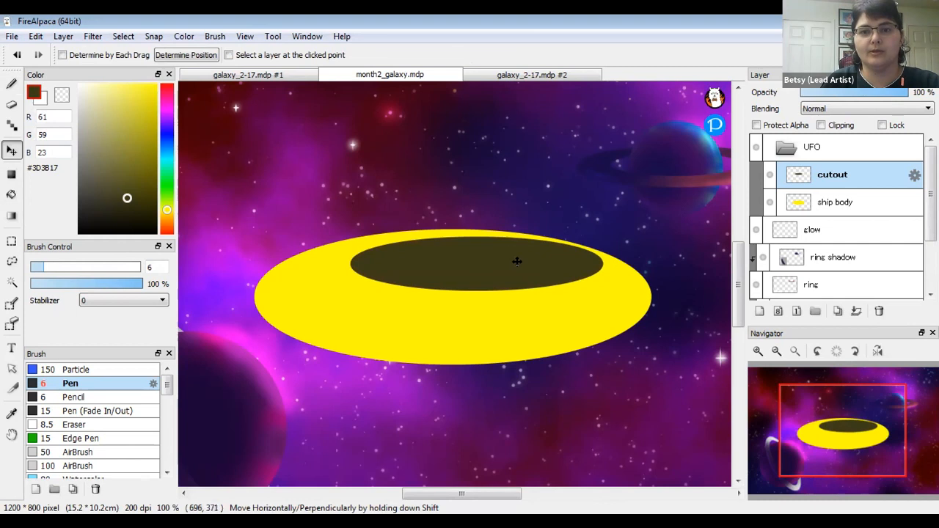
left_click_drag(517, 262, 493, 256)
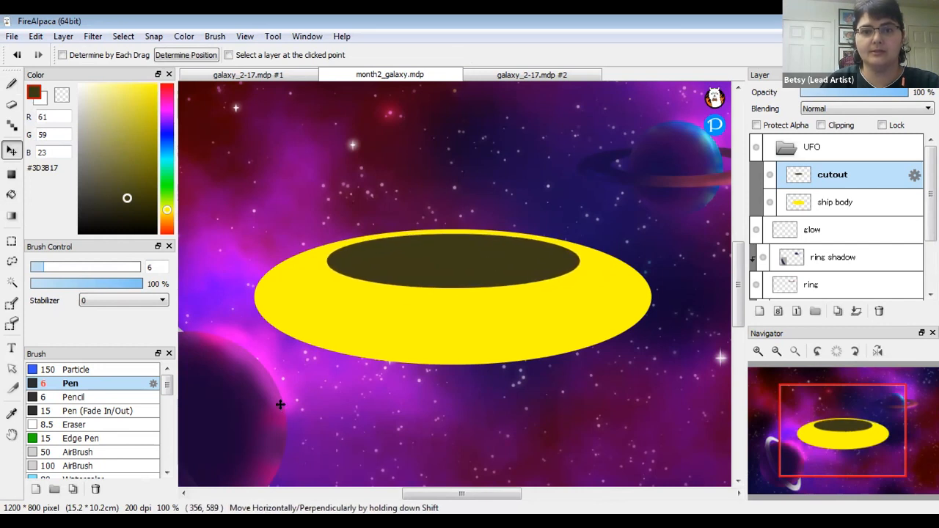
left_click_drag(413, 266, 413, 277)
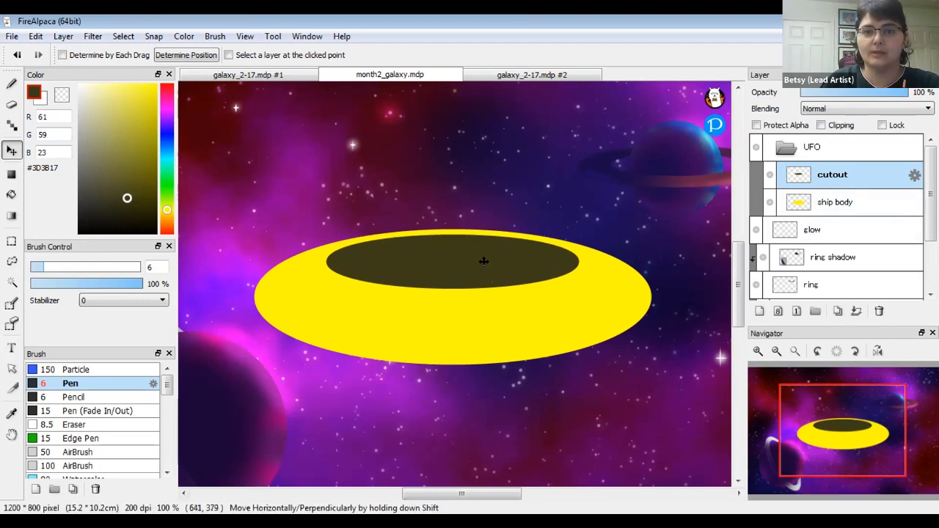
left_click_drag(478, 258, 478, 263)
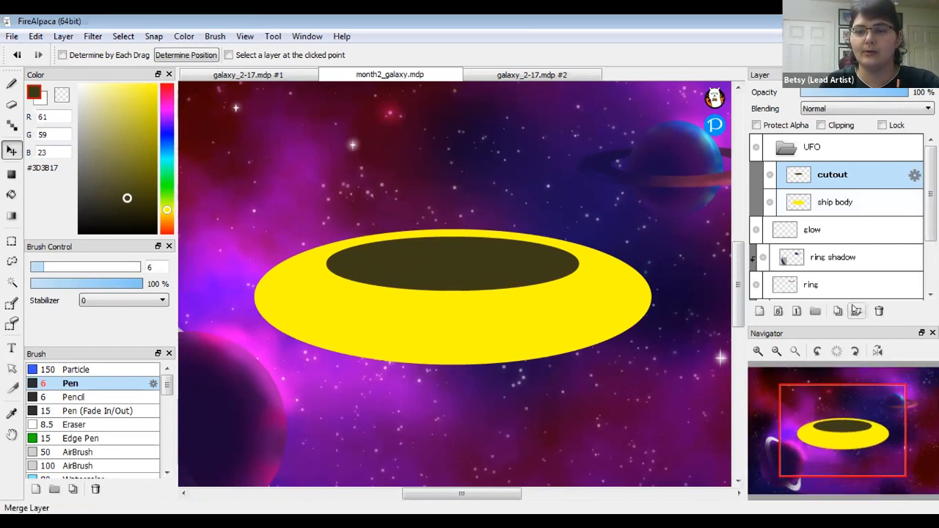
- Merge the cutout layer down into ship body and undo the merge
left_click(855, 311)
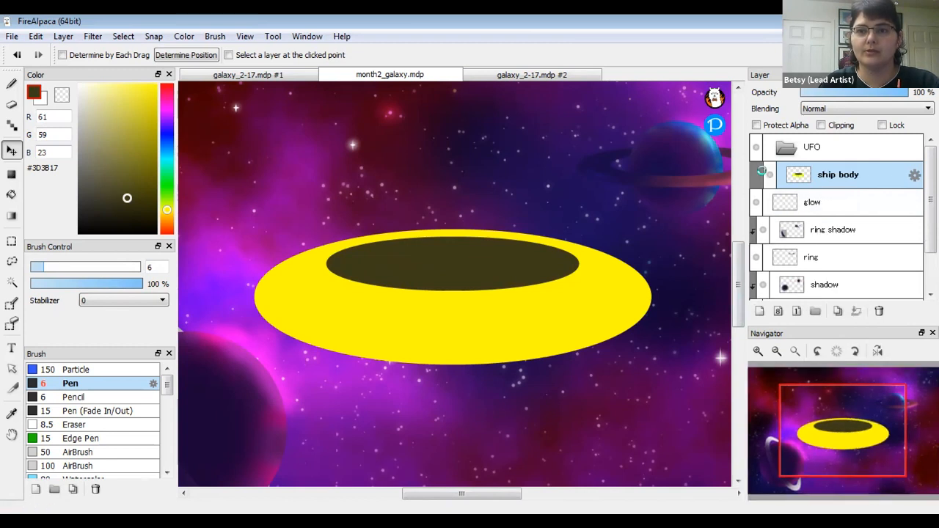
left_click(762, 170)
left_click(762, 170)
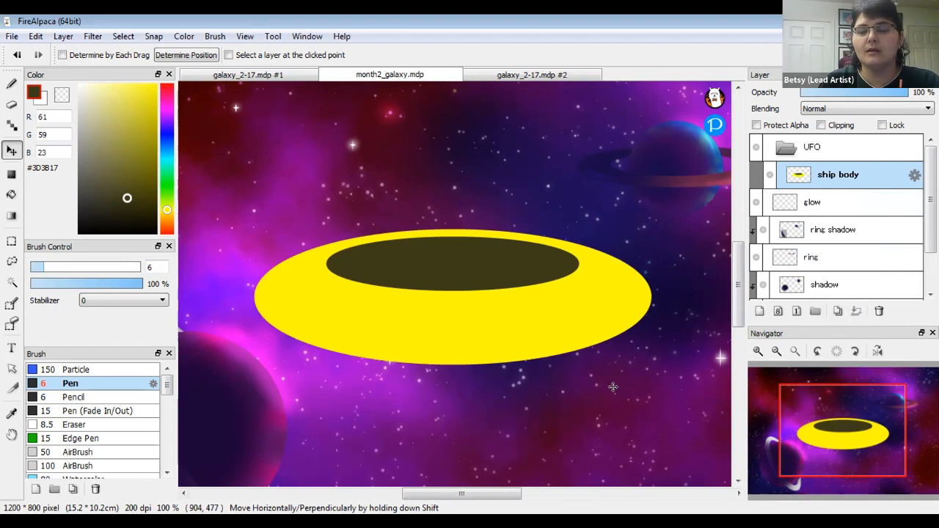
key("ctrl+z")
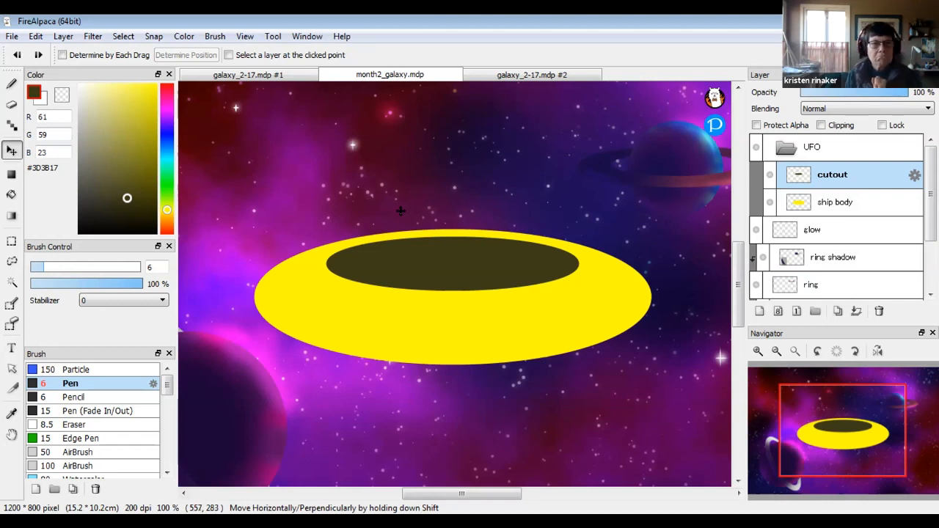
- Recolour the ship body layer red with Hue Saturation Brightness, using hue -62, saturation +68 and brightness +12
left_click(850, 203)
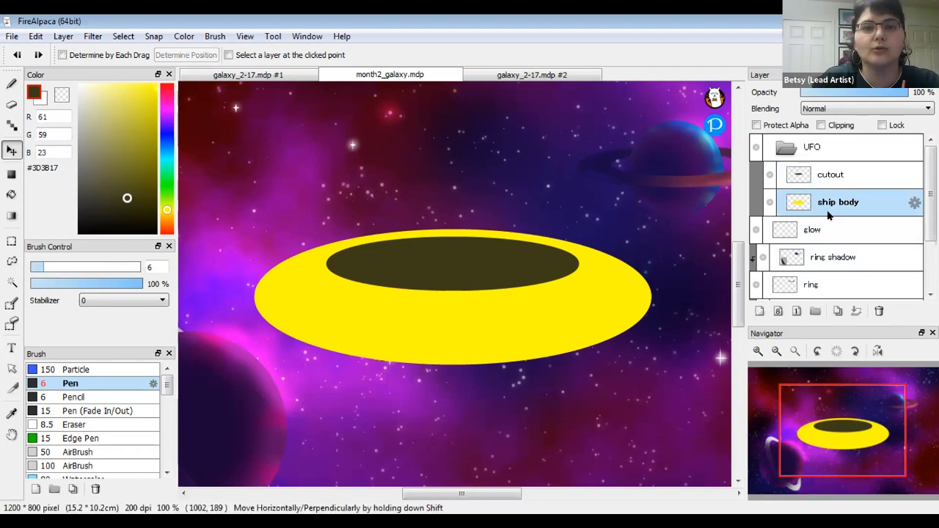
key("ctrl+u")
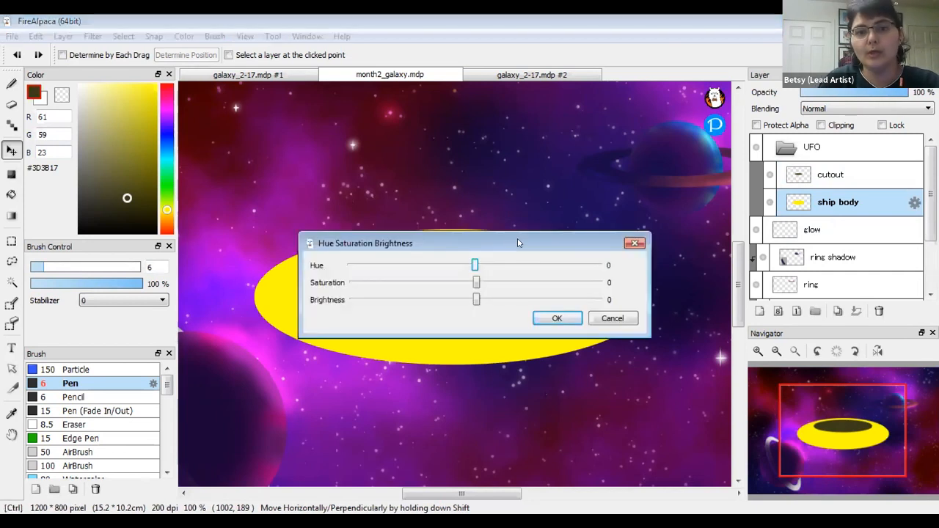
left_click_drag(517, 243, 526, 116)
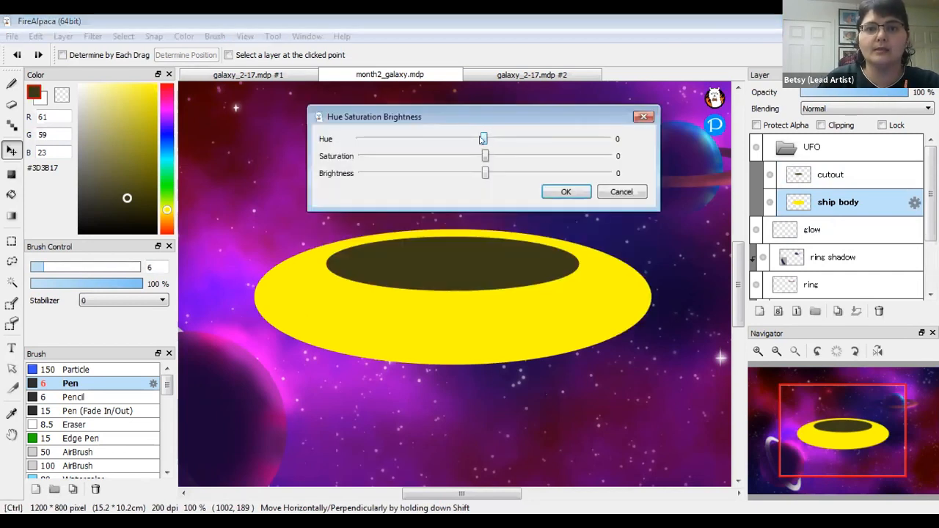
left_click_drag(478, 139, 562, 140)
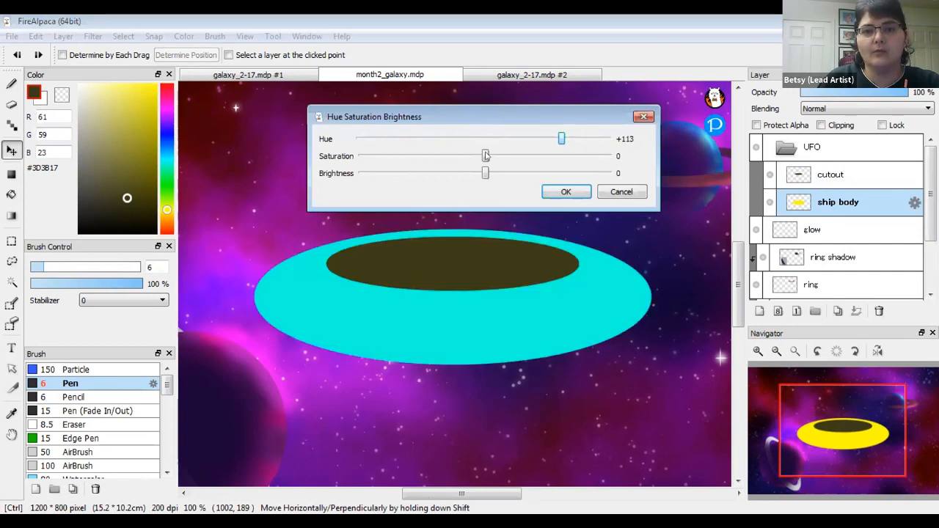
left_click_drag(485, 156, 585, 156)
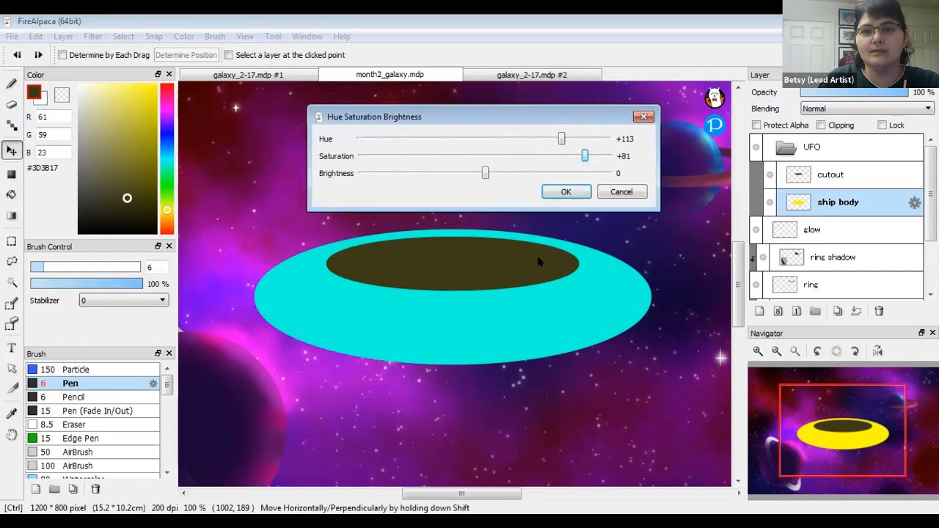
left_click_drag(484, 173, 443, 173)
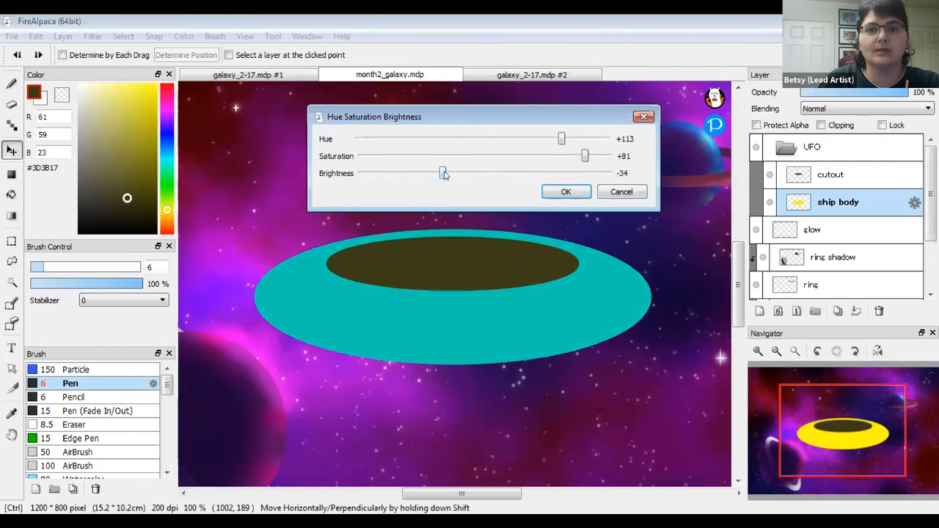
left_click_drag(586, 155, 554, 139)
left_click_drag(497, 139, 440, 139)
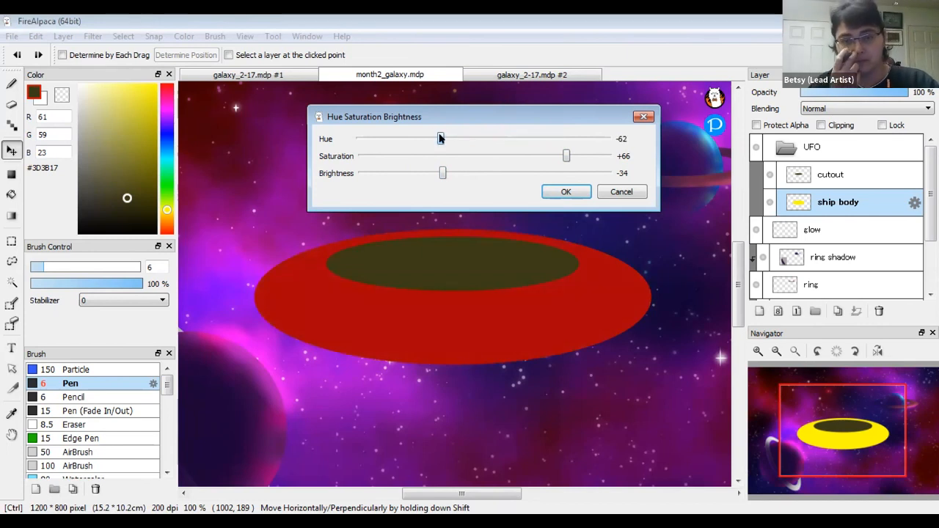
left_click_drag(566, 158, 543, 157)
left_click_drag(443, 173, 490, 174)
left_click_drag(544, 156, 558, 157)
left_click(566, 156)
left_click_drag(490, 174, 499, 174)
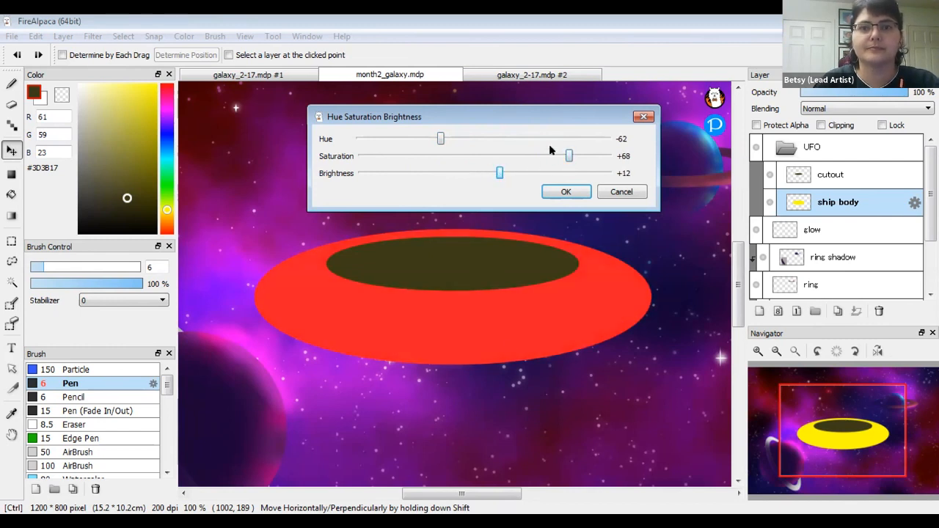
left_click(566, 192)
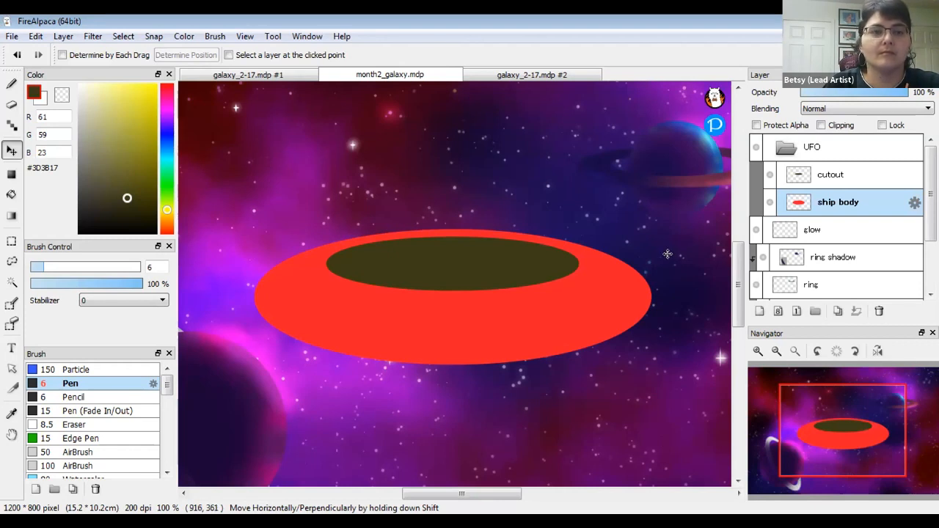
- Select the cutout ellipse with the Magic Wand, adjust it to hue -27, saturation +21 and brightness -44, and deselect
left_click(837, 175)
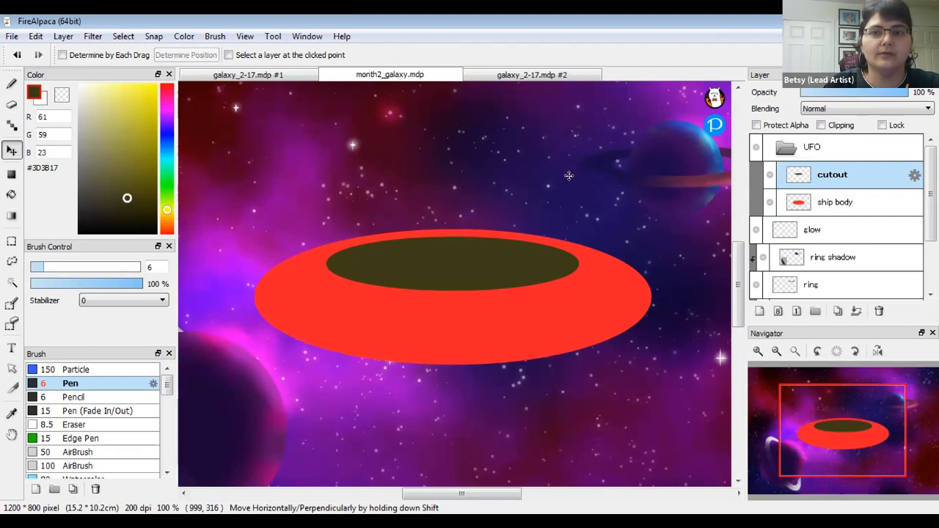
left_click(11, 282)
left_click(446, 249)
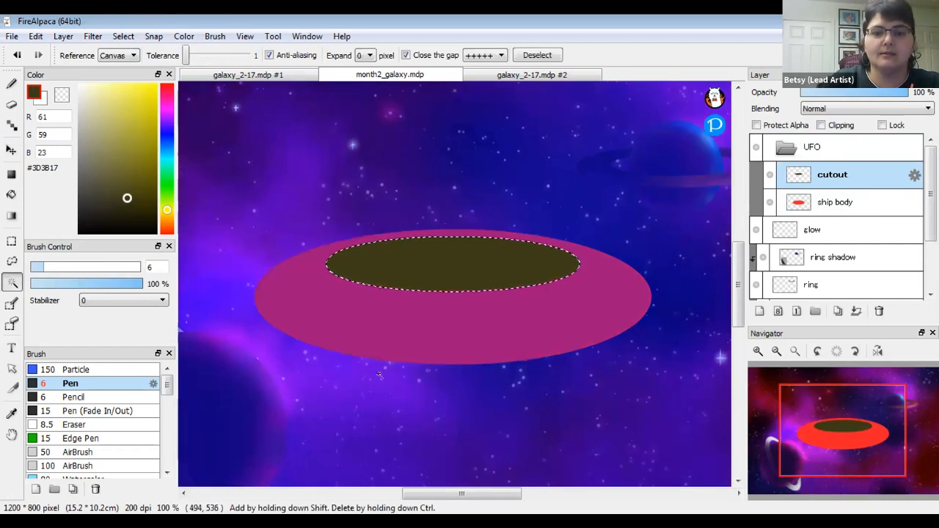
key("ctrl+u")
left_click_drag(485, 139, 532, 139)
left_click_drag(485, 173, 431, 174)
left_click_drag(485, 156, 465, 139)
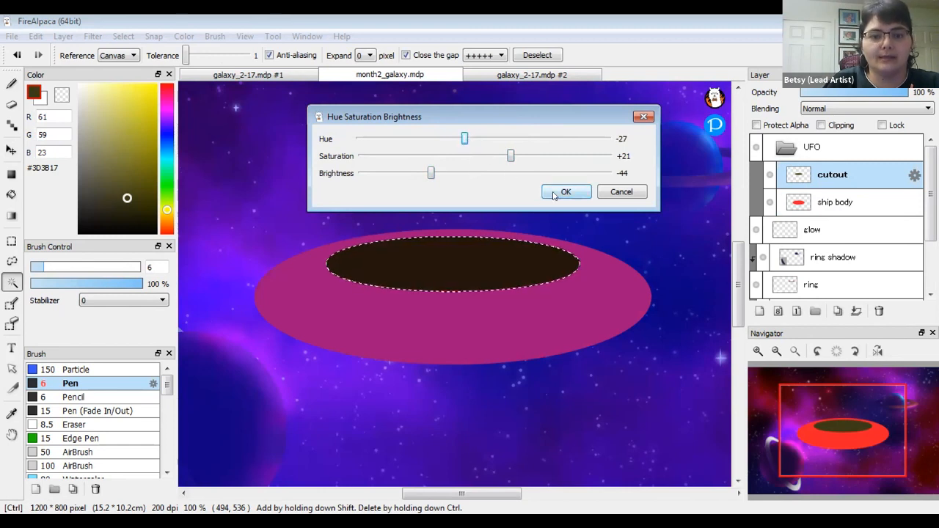
key("ctrl+d")
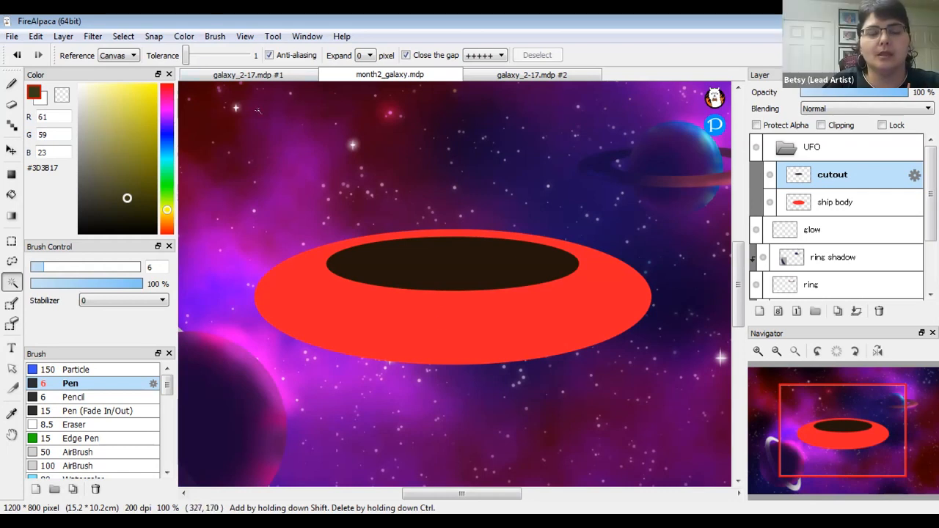
- Try the Magic Wand with Layer as reference around the ship body, deselect, and set the reference back to Canvas
left_click(128, 57)
left_click(121, 77)
left_click(800, 213)
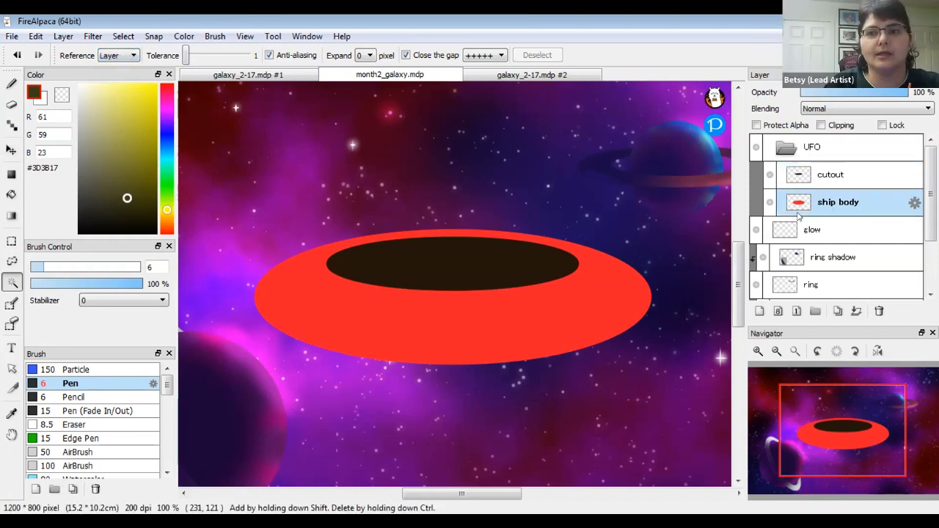
left_click(591, 200)
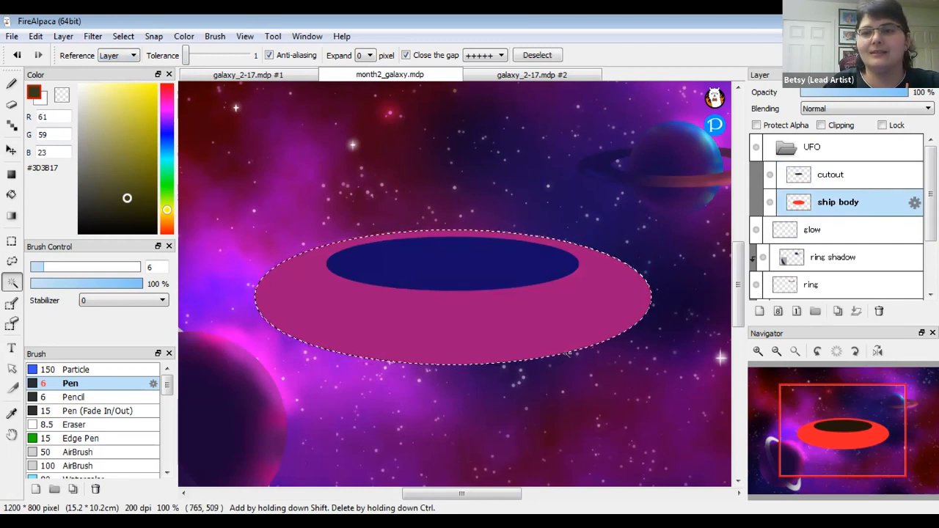
left_click(820, 184)
key("ctrl+d")
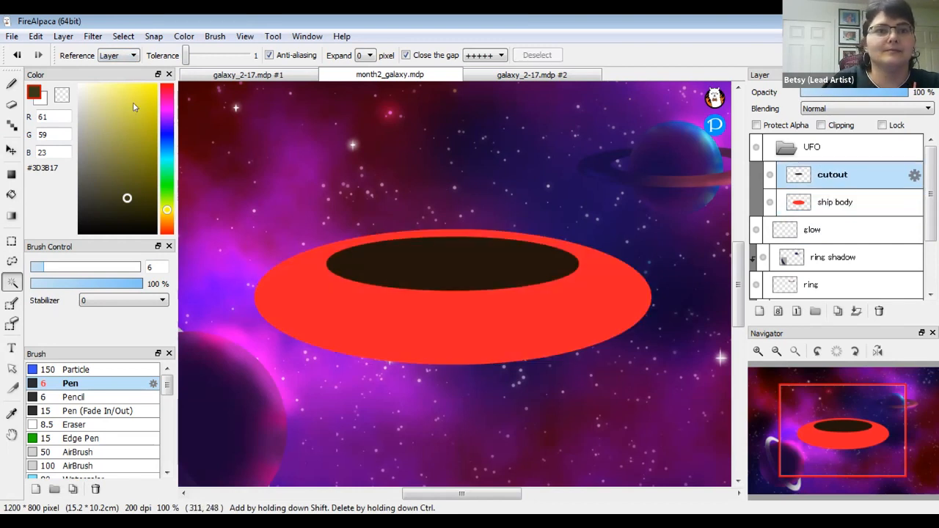
left_click(128, 56)
left_click(120, 67)
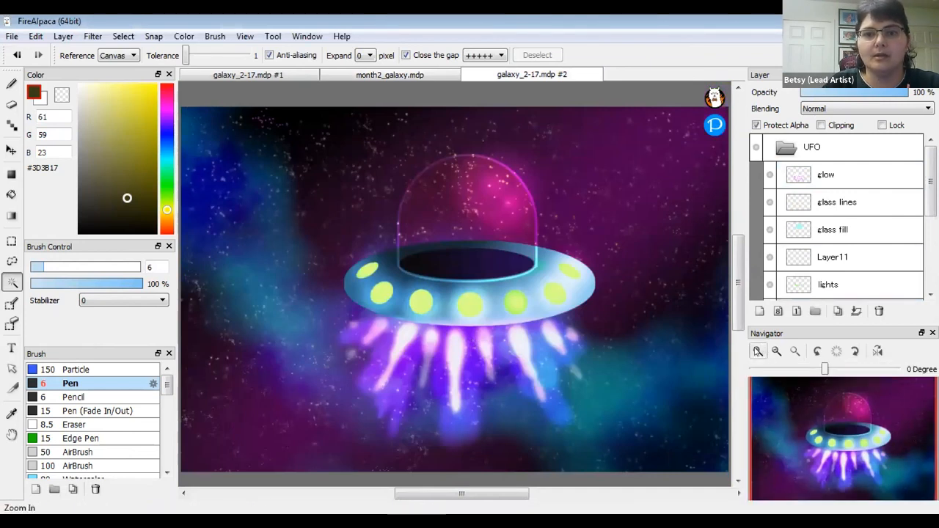
- Check the lights on the finished UFO in galaxy_2-17.mdp #2 and return to the month2_galaxy.mdp document
scroll(424, 276, "up", 2)
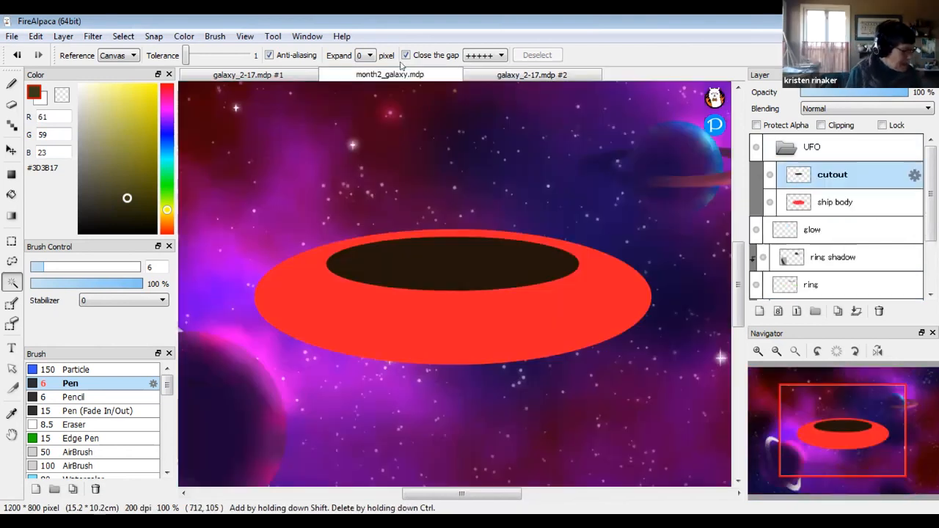
left_click(402, 76)
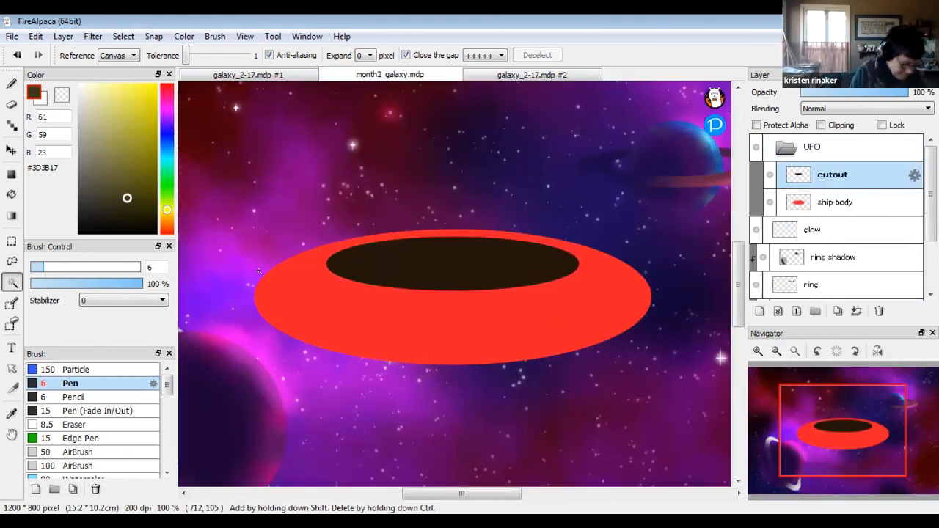
key("v")
key("space")
left_click_drag(537, 294, 543, 322)
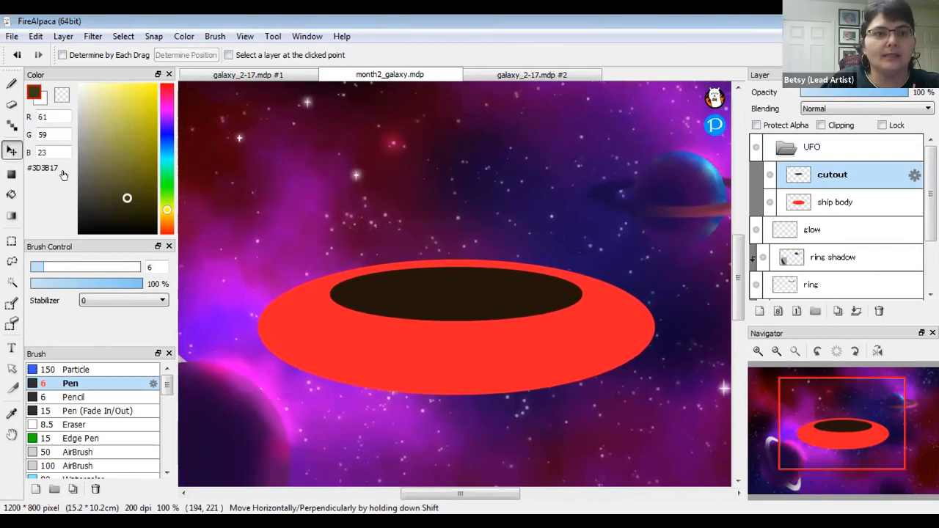
- Add a layer above the cutout layer in the UFO folder and name it "lights"
left_click(11, 86)
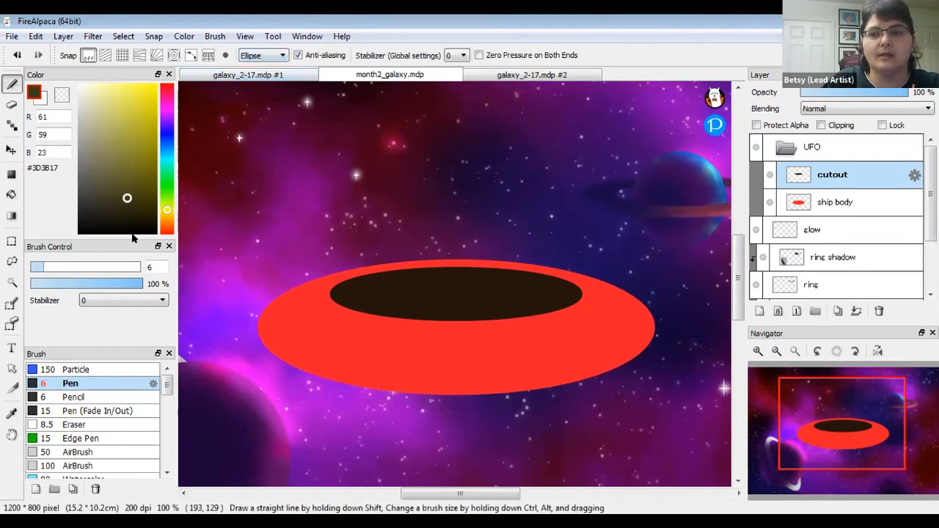
left_click(760, 311)
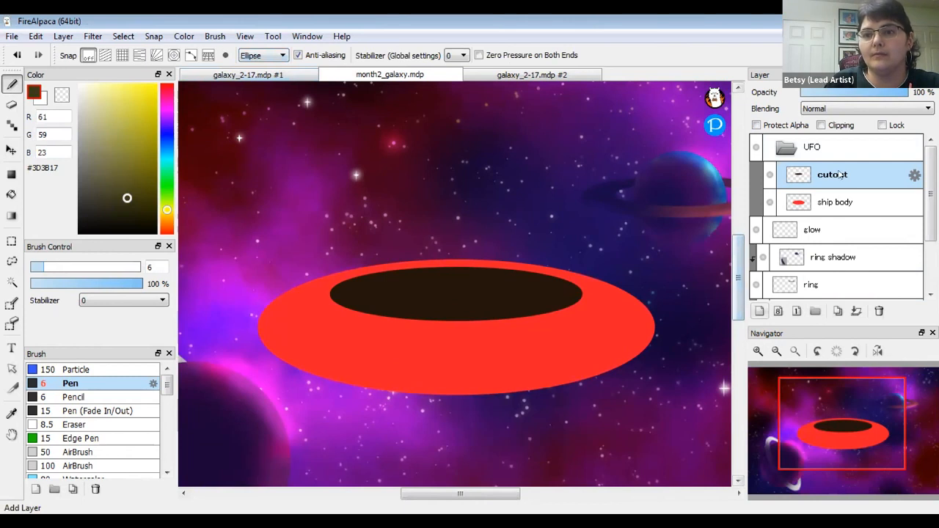
double_click(837, 171)
type("lights")
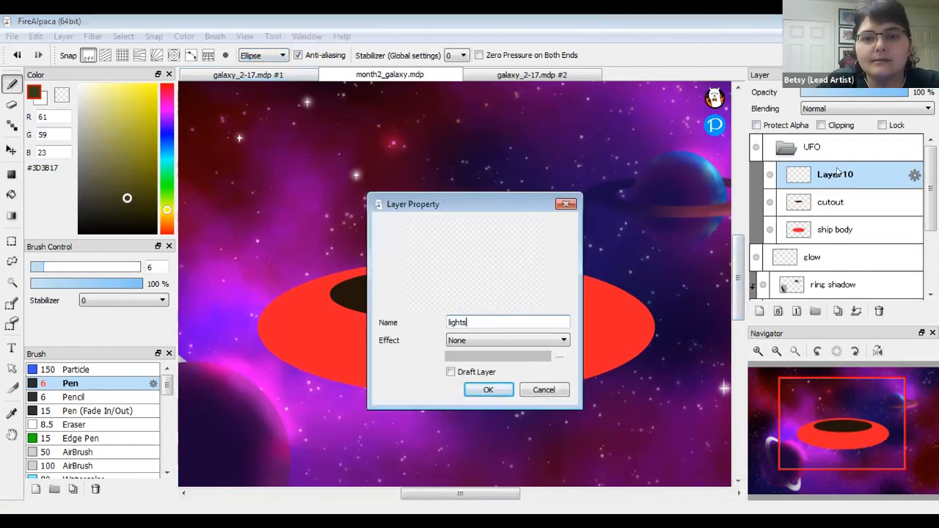
key("Return")
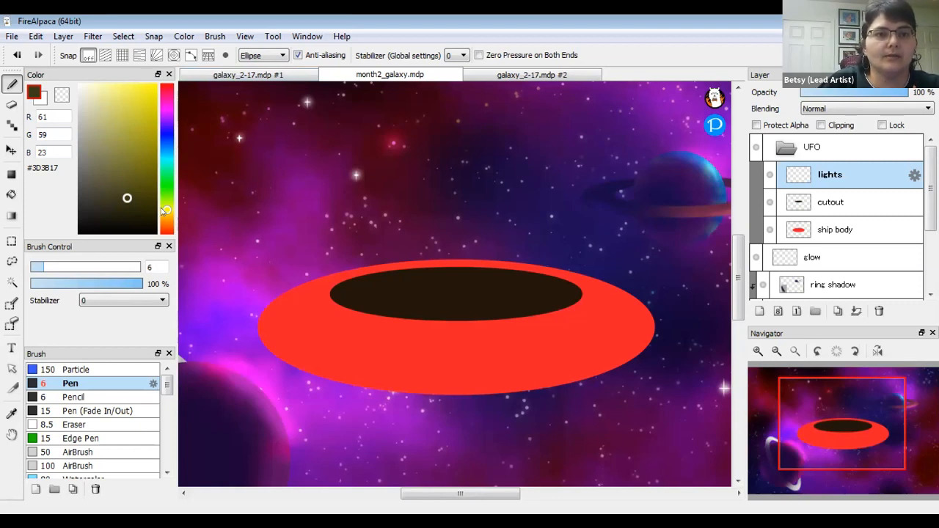
- Draw a bright yellow (#FFFA00) circle outline with the Ellipse brush on the red body and centre it below the cutout
left_click_drag(142, 122, 156, 85)
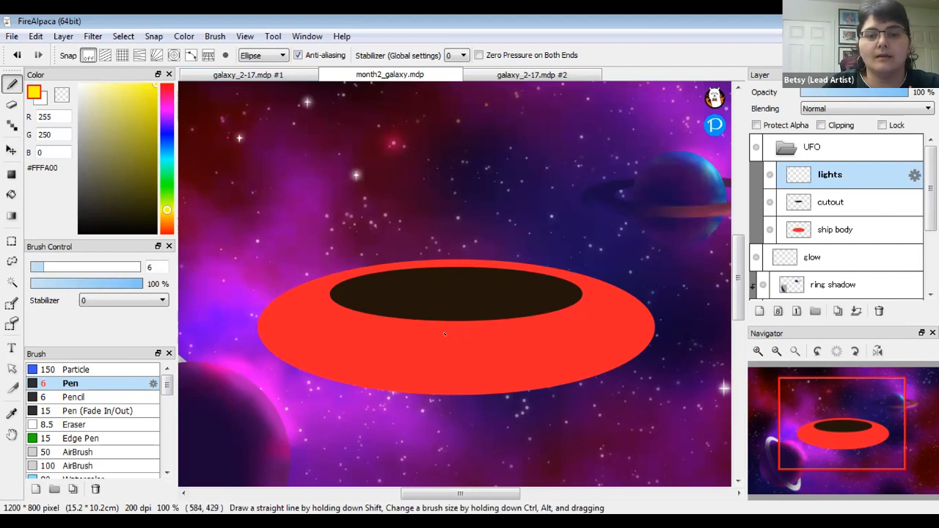
left_click_drag(434, 328, 480, 371)
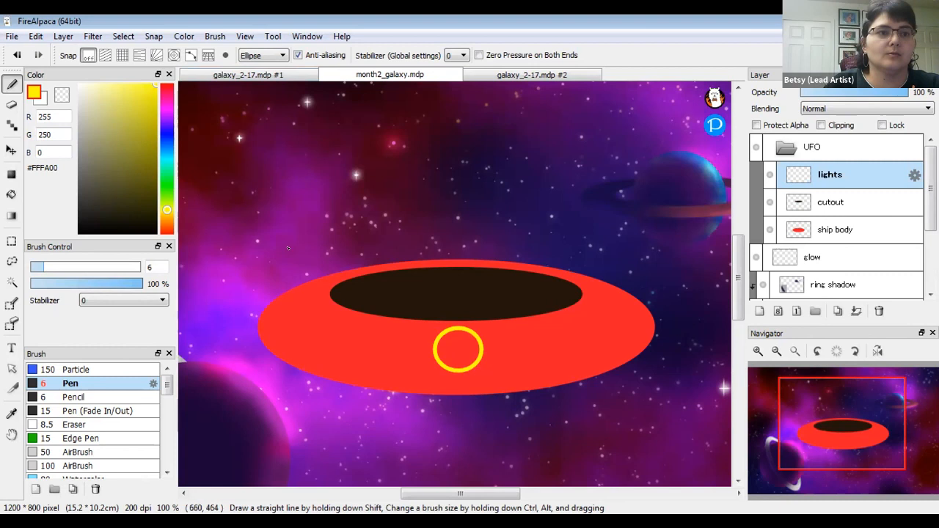
left_click(11, 151)
left_click_drag(476, 348, 475, 357)
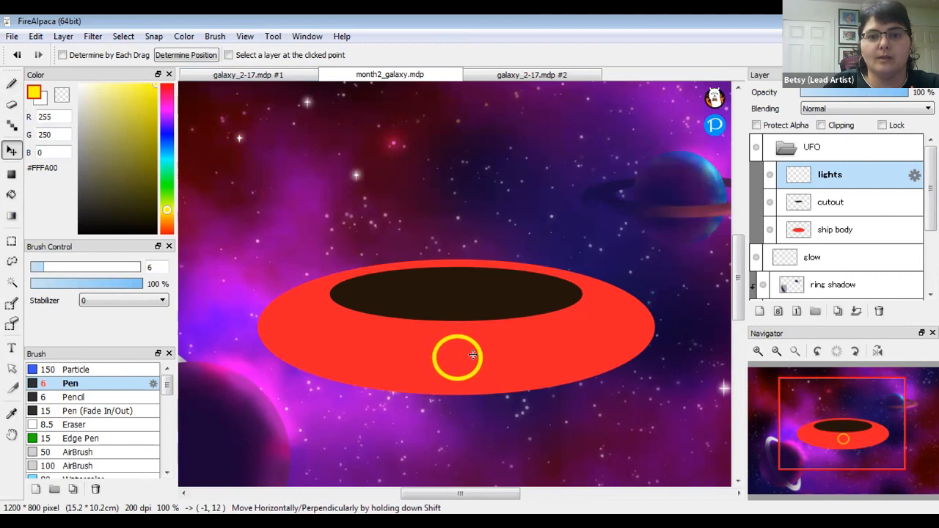
left_click_drag(738, 282, 737, 298)
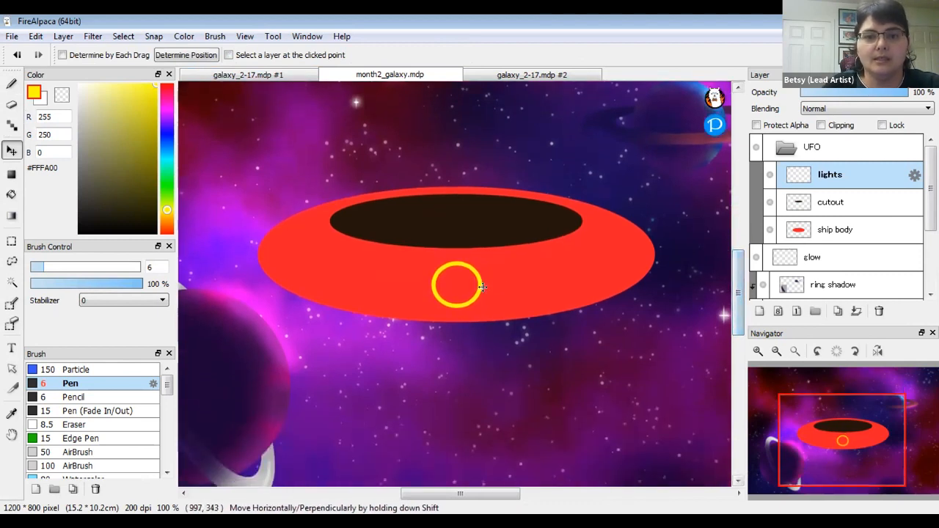
left_click_drag(479, 286, 479, 284)
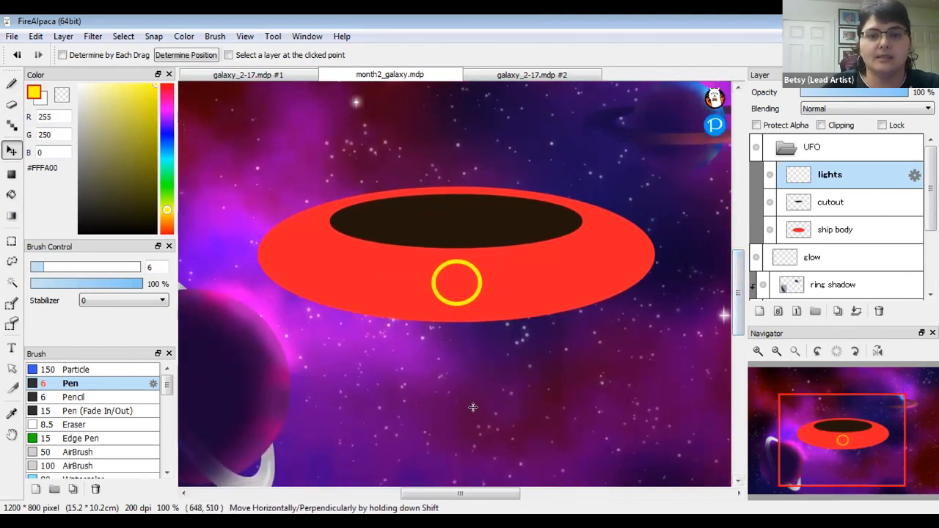
- Fill the circle on the lights layer with the same yellow and compare it with the example in galaxy_2-17.mdp #2
left_click(11, 195)
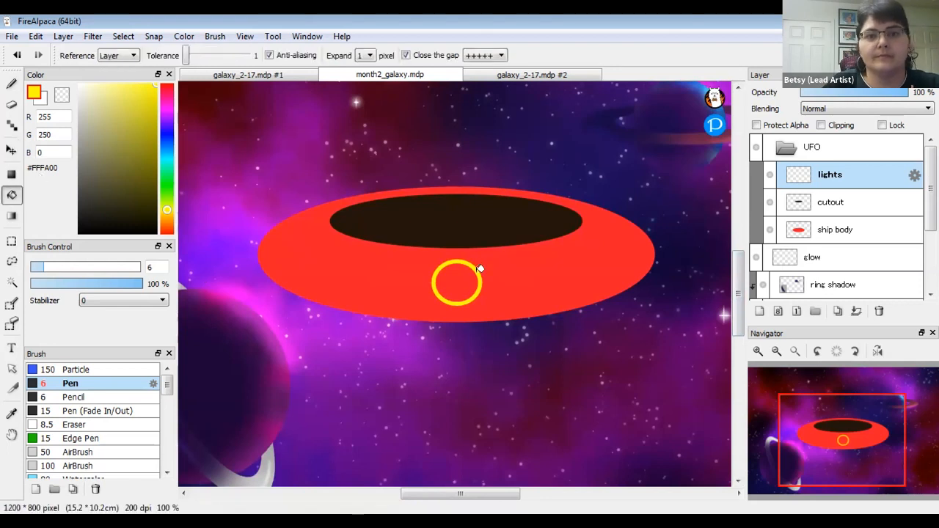
left_click(457, 283)
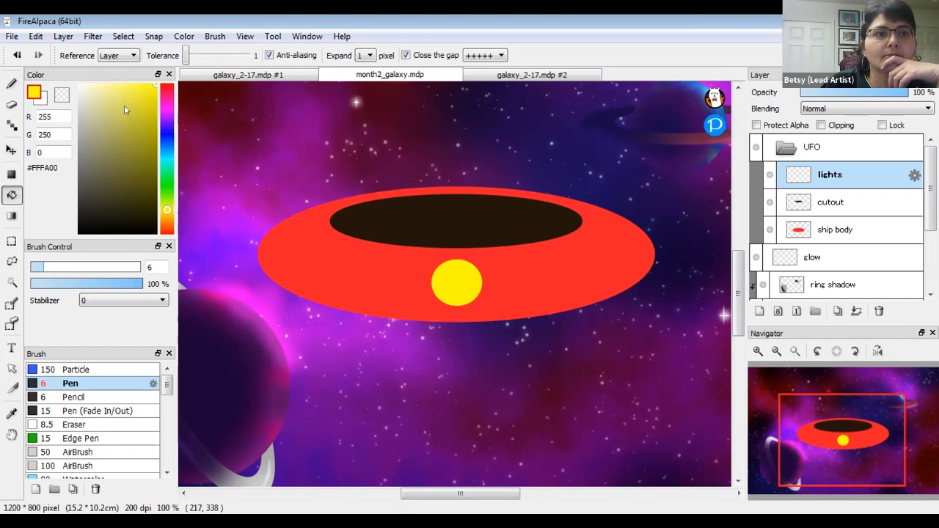
left_click(11, 84)
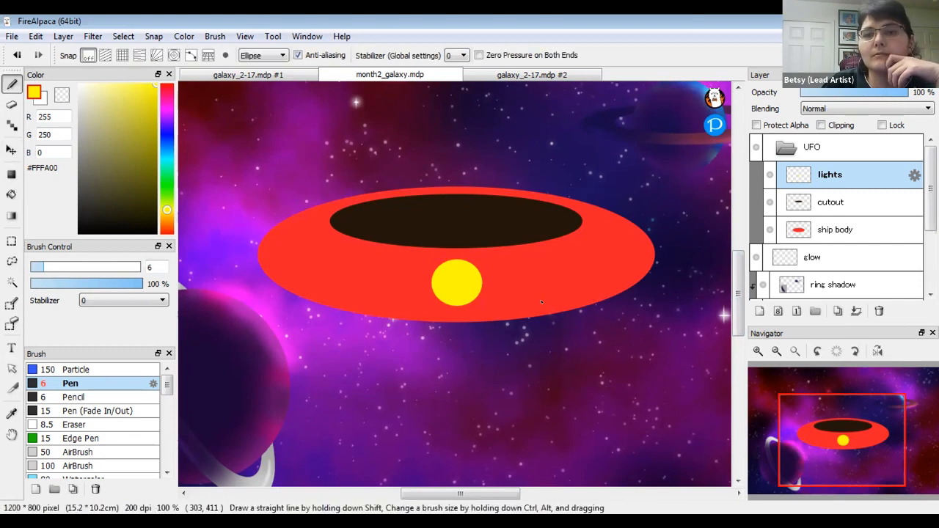
left_click(11, 150)
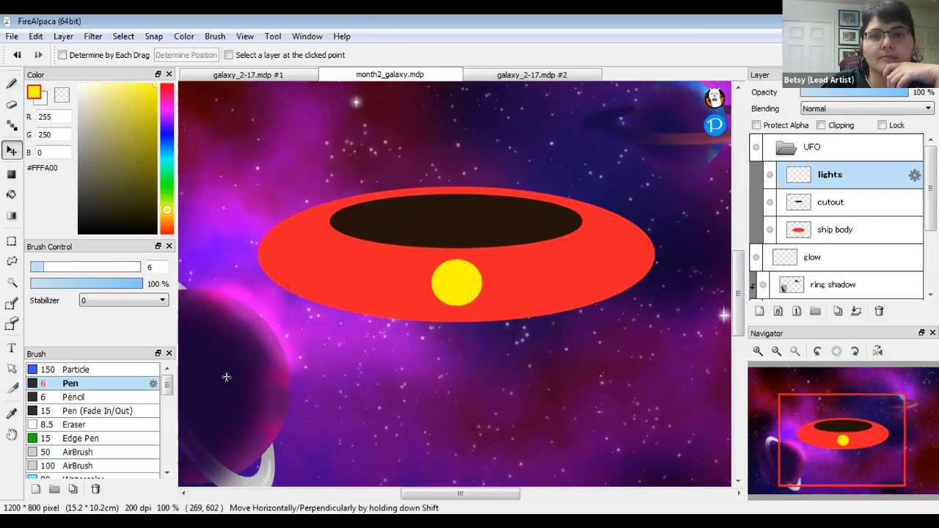
left_click(570, 75)
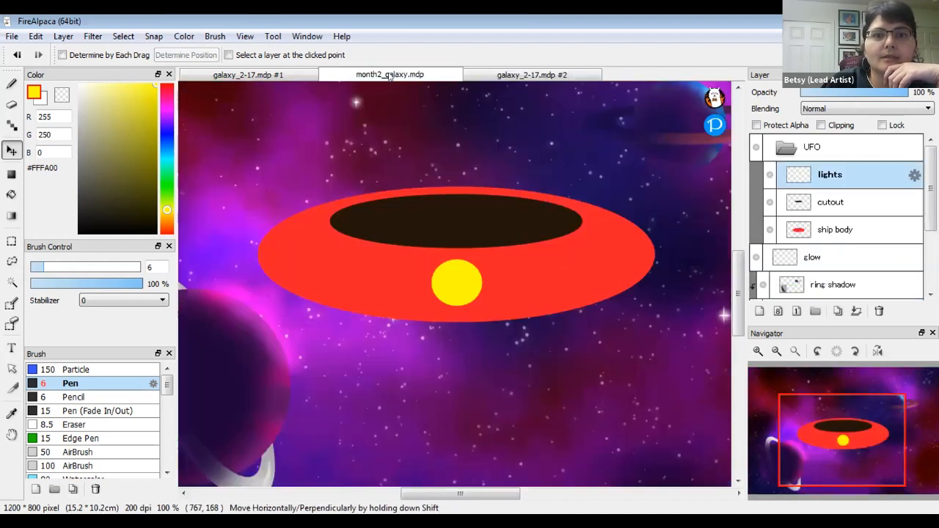
left_click(390, 76)
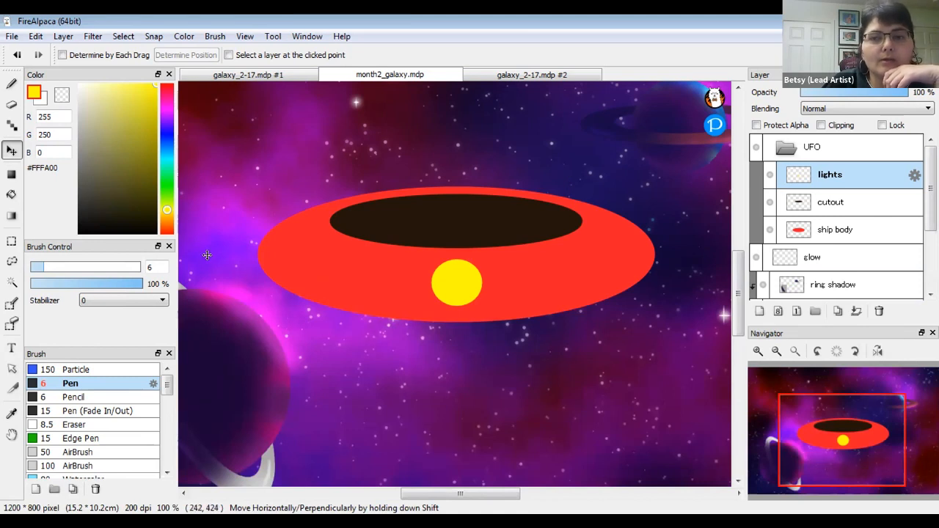
- Duplicate the lights layer three times, moving each copy so the lights form a row curving up toward the ship's right rim
left_click(838, 312)
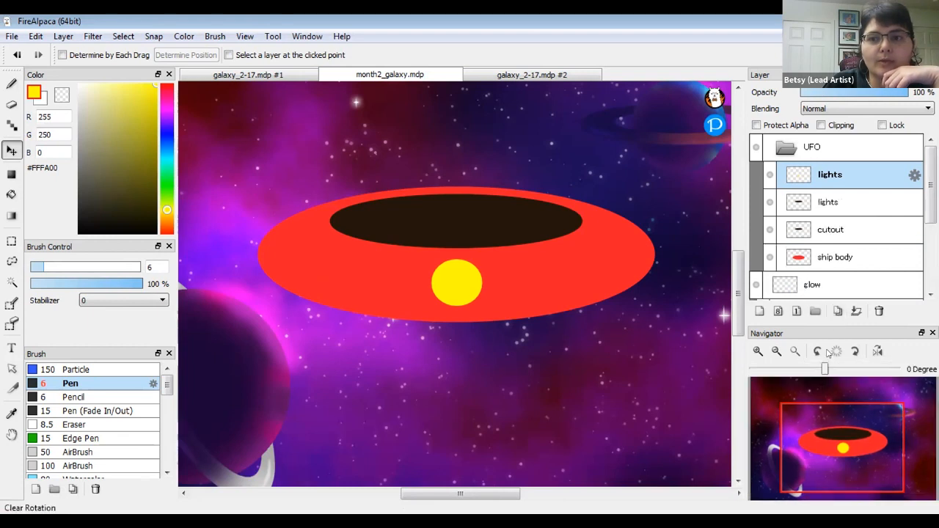
left_click(10, 151)
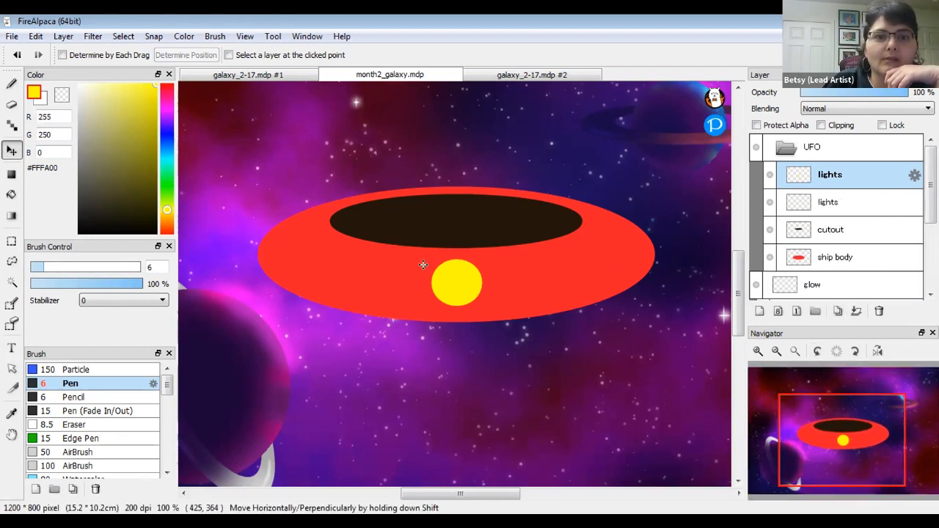
left_click_drag(456, 286, 469, 285)
left_click_drag(496, 285, 527, 283)
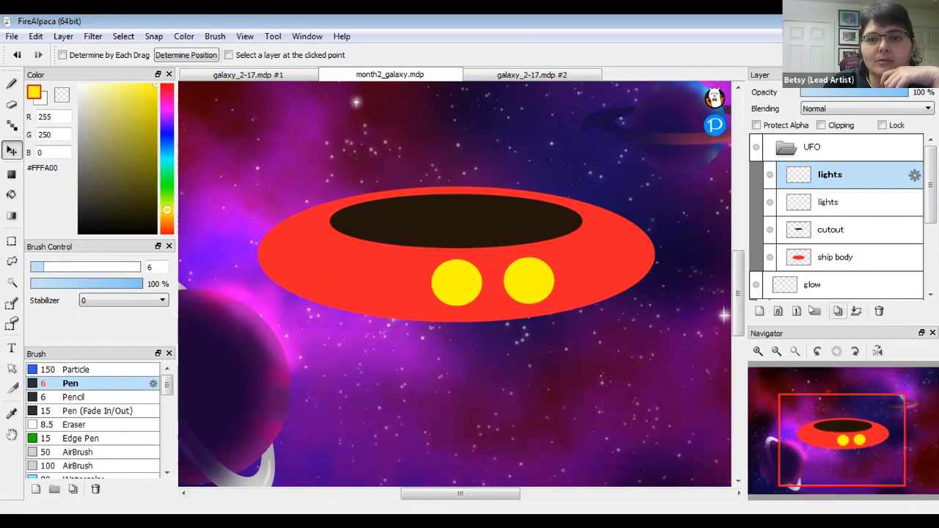
left_click(838, 312)
left_click_drag(514, 268, 581, 257)
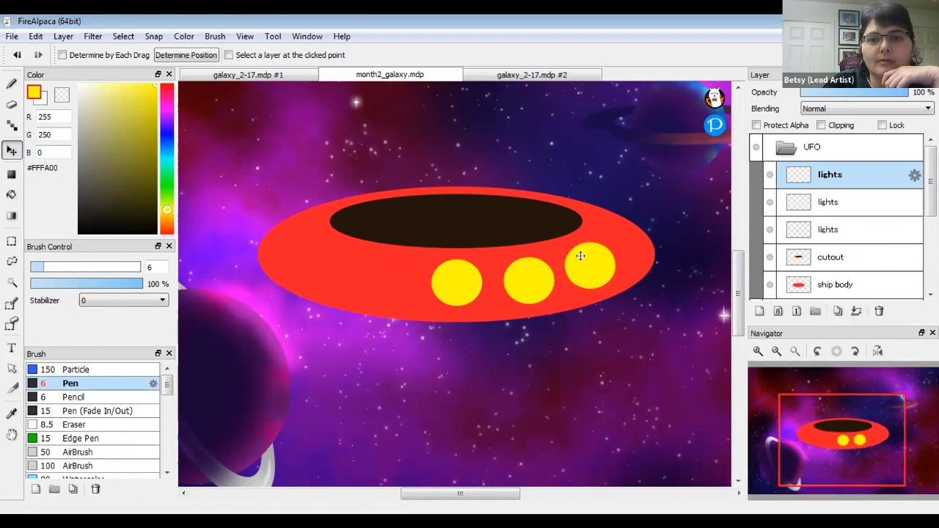
left_click(837, 311)
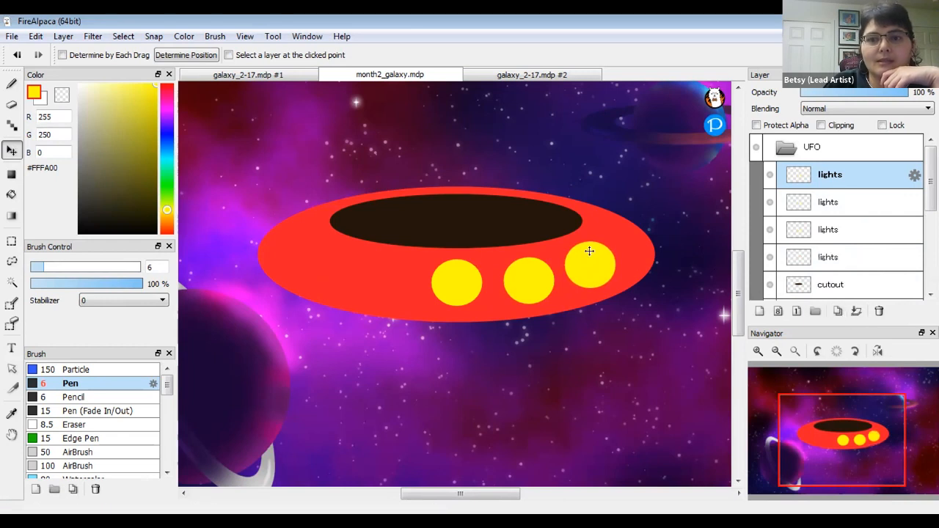
left_click_drag(590, 263, 627, 223)
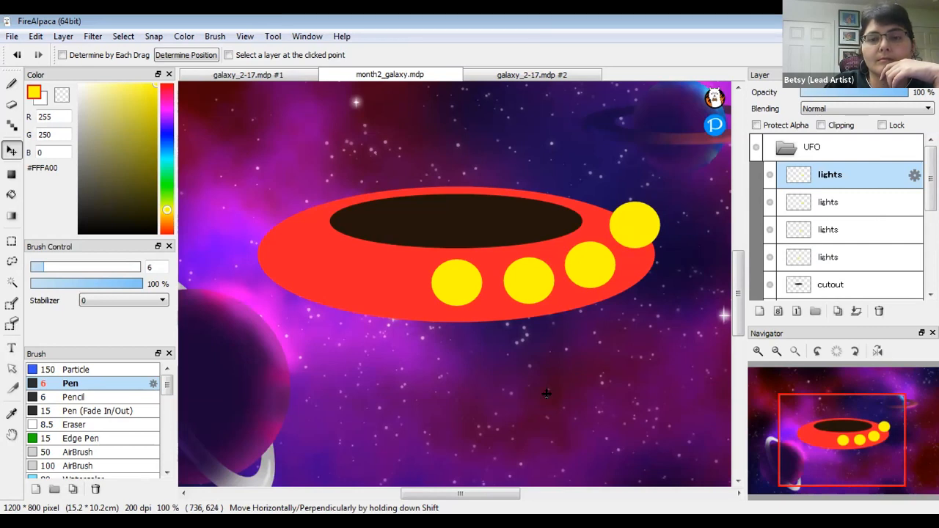
- Space the three copied lights more evenly, moving the outermost one down past the ship body's right edge
left_click_drag(633, 225, 671, 273)
left_click(851, 202)
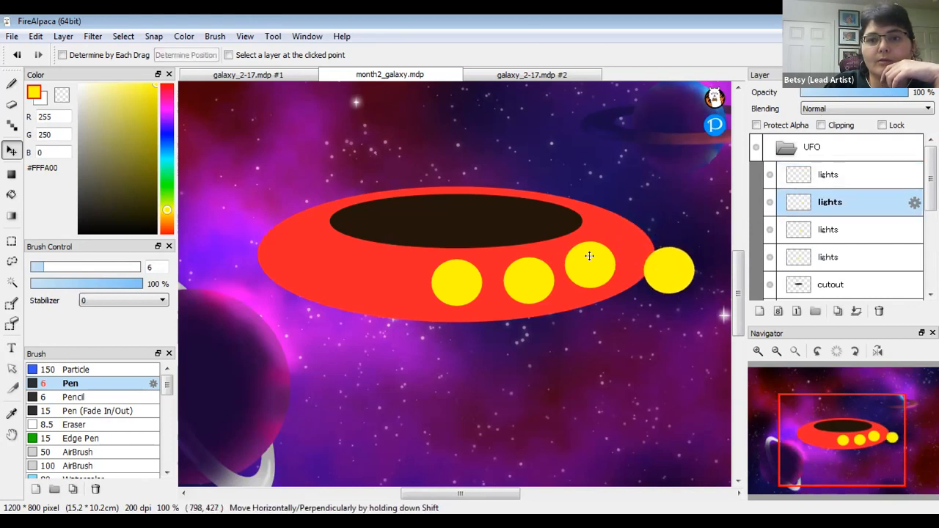
left_click_drag(589, 258, 602, 265)
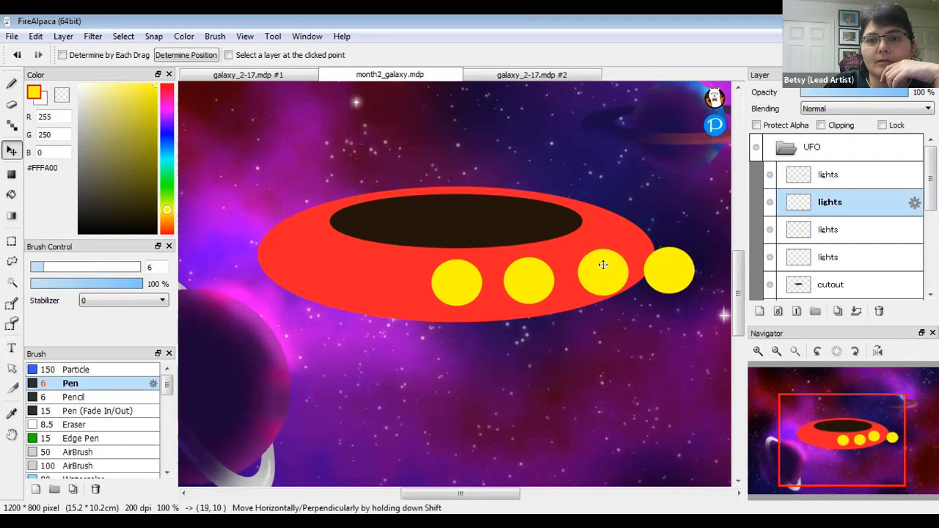
left_click(778, 230)
left_click_drag(533, 275, 549, 276)
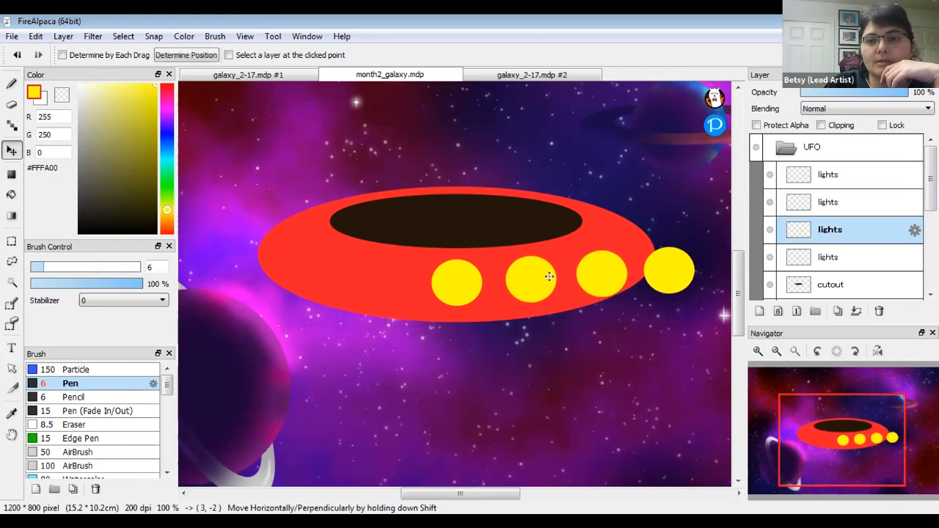
- Merge the four lights layers down into one and toggle the merged layer's visibility to check it
left_click(828, 178)
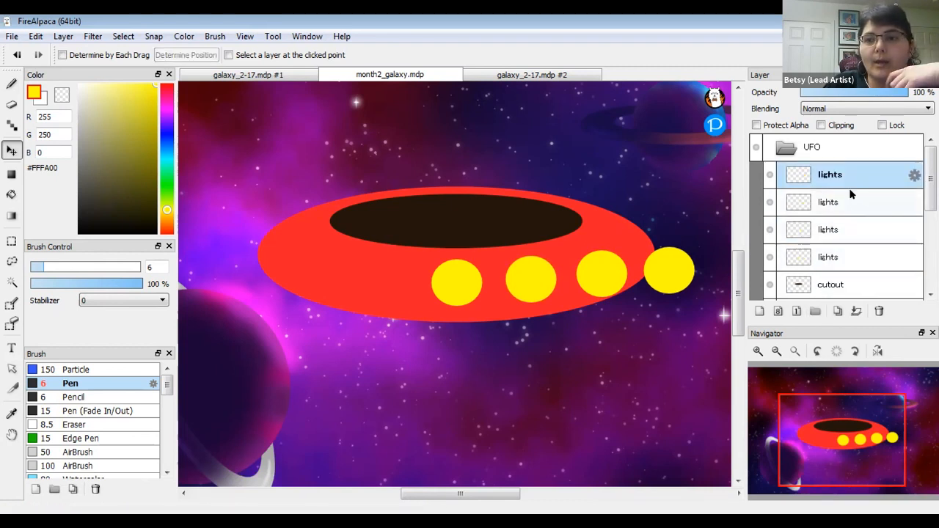
left_click(856, 312)
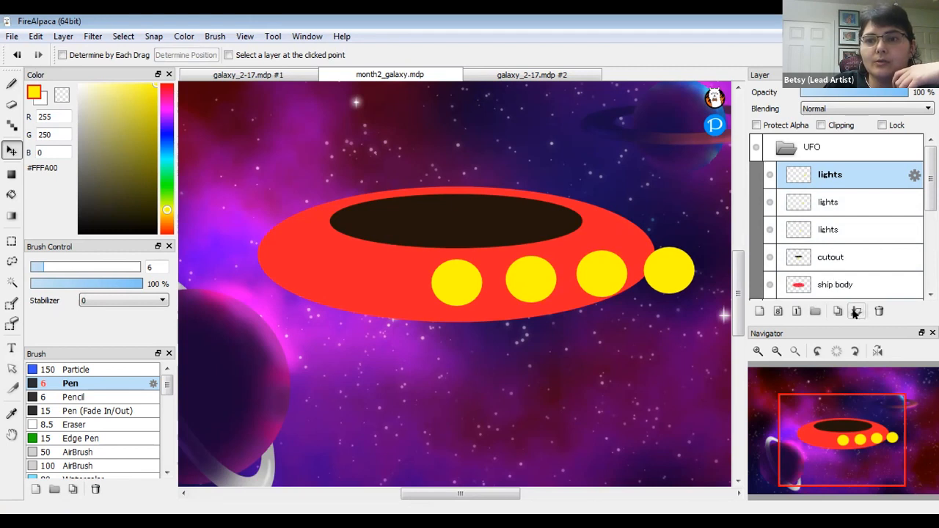
left_click(856, 312)
left_click(856, 312)
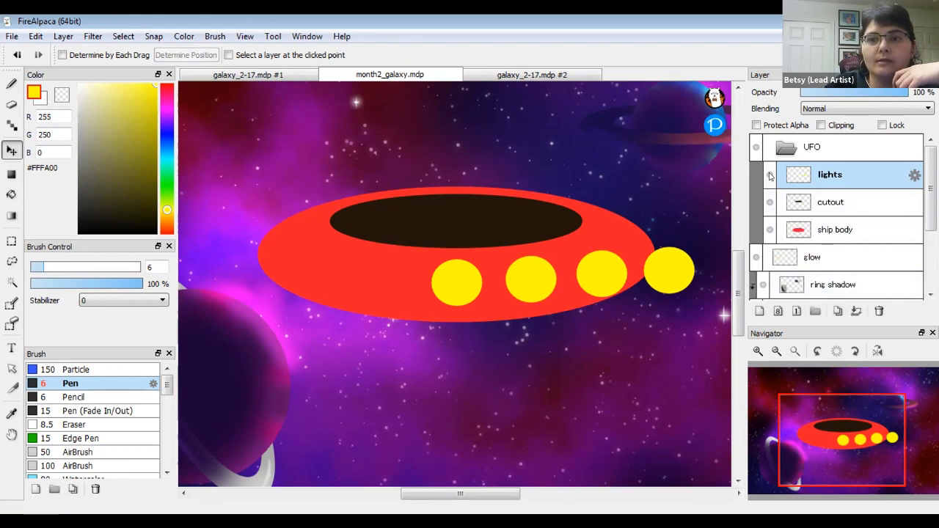
left_click(771, 174)
left_click(771, 175)
left_click(771, 174)
left_click(770, 175)
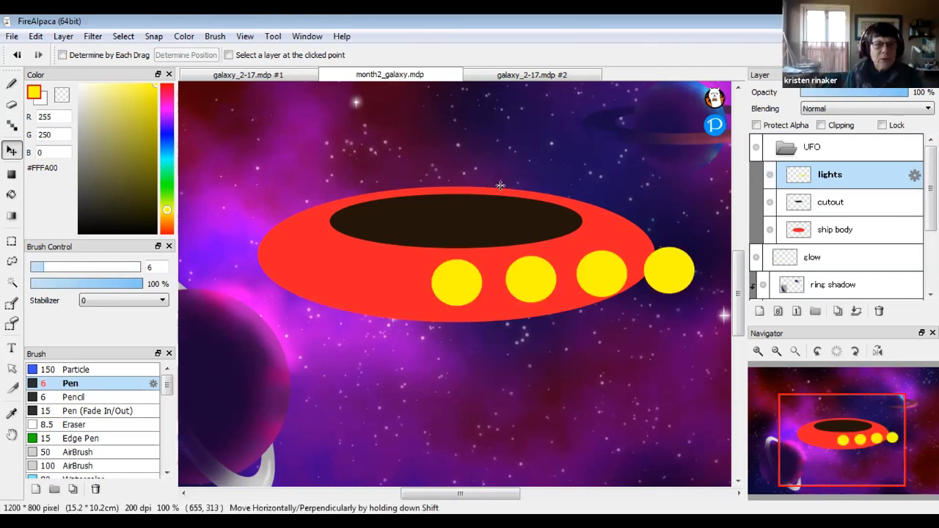
- Select the light just right of the centre one with the Lasso and deselect it
left_click(11, 261)
mouse_move(534, 239)
left_mouse_down()
mouse_move(498, 297)
mouse_move(536, 312)
mouse_move(568, 273)
mouse_move(541, 235)
left_mouse_up()
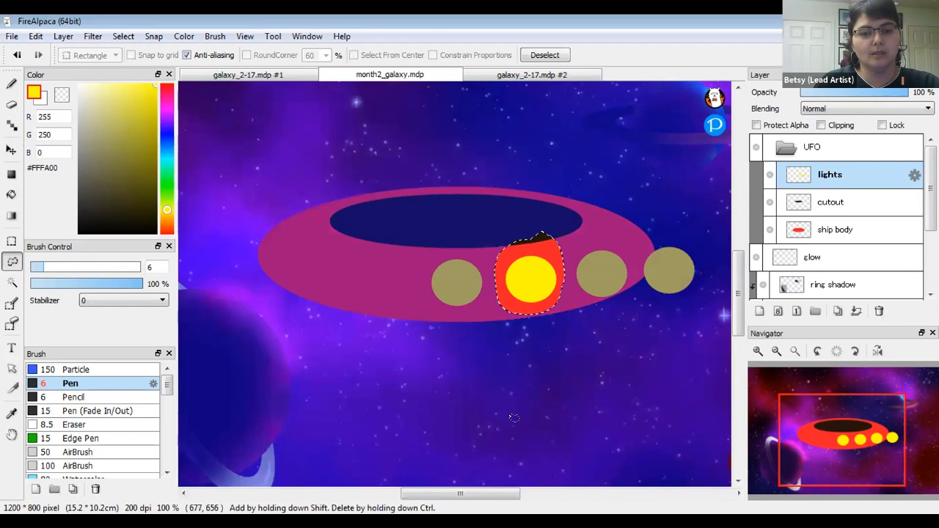
key("ctrl+d")
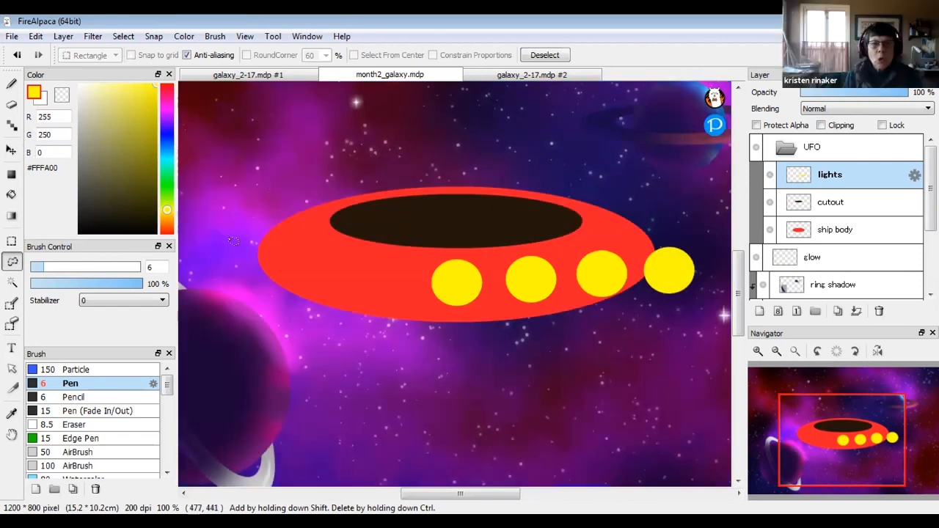
- Select the three lights right of the centre one with a rectangle, squeeze them narrower horizontally with Transform, and deselect
left_click(11, 240)
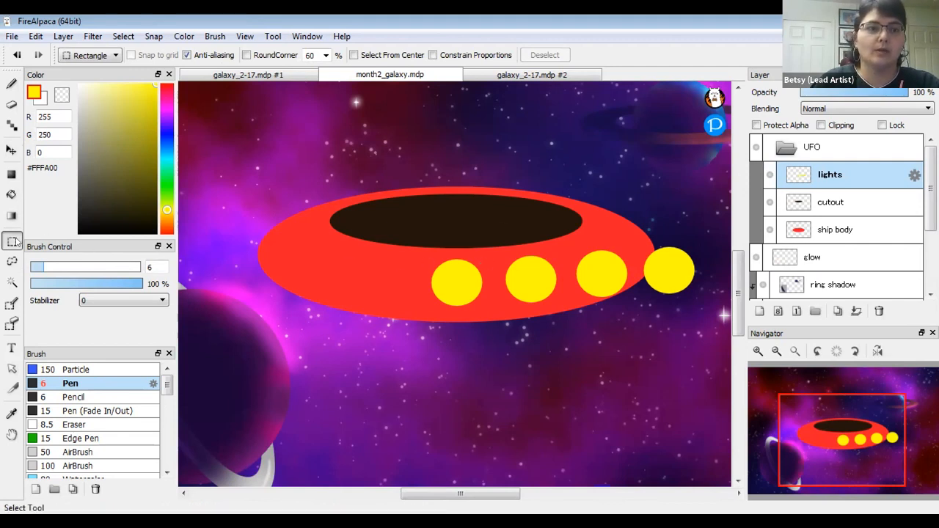
left_click_drag(495, 226, 712, 322)
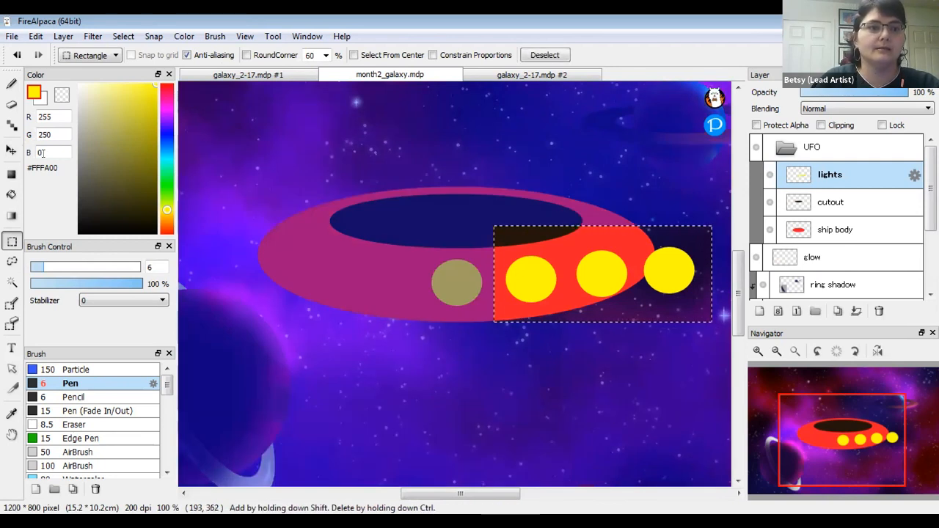
left_click(10, 151)
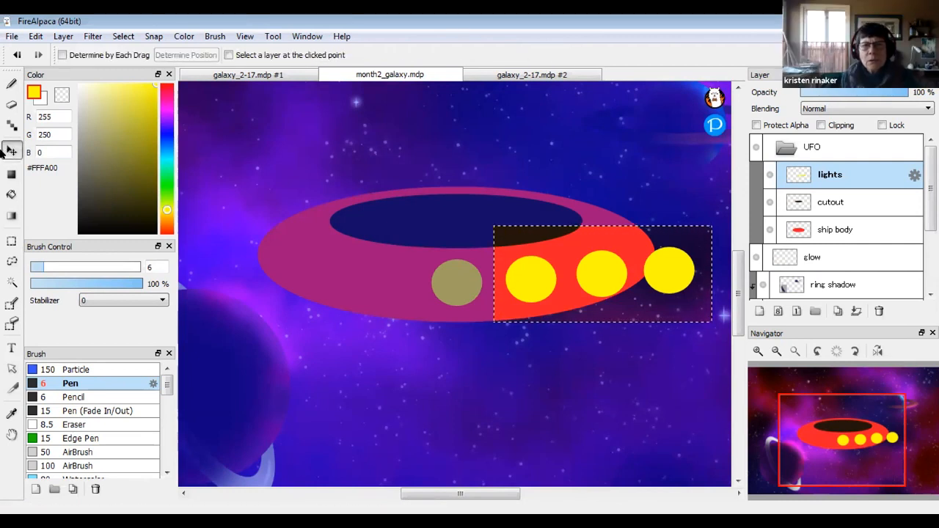
left_click(11, 241)
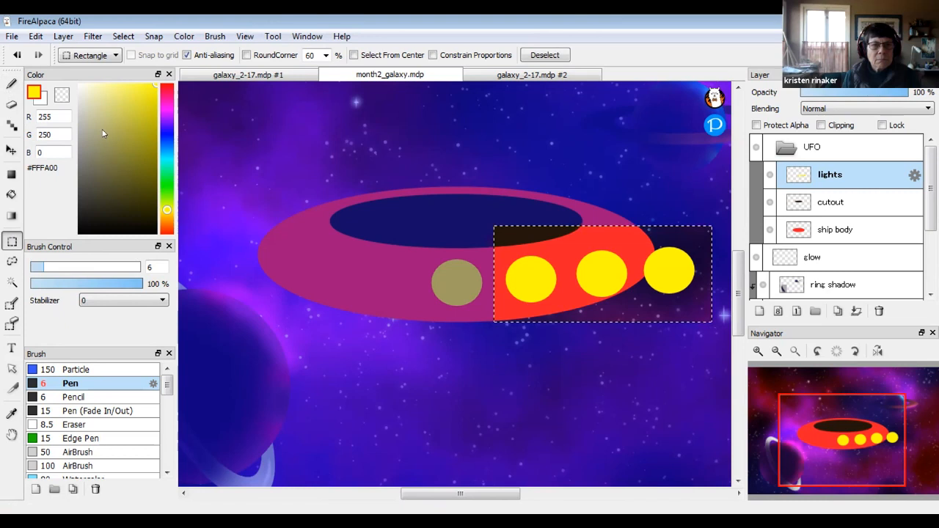
left_click(9, 150)
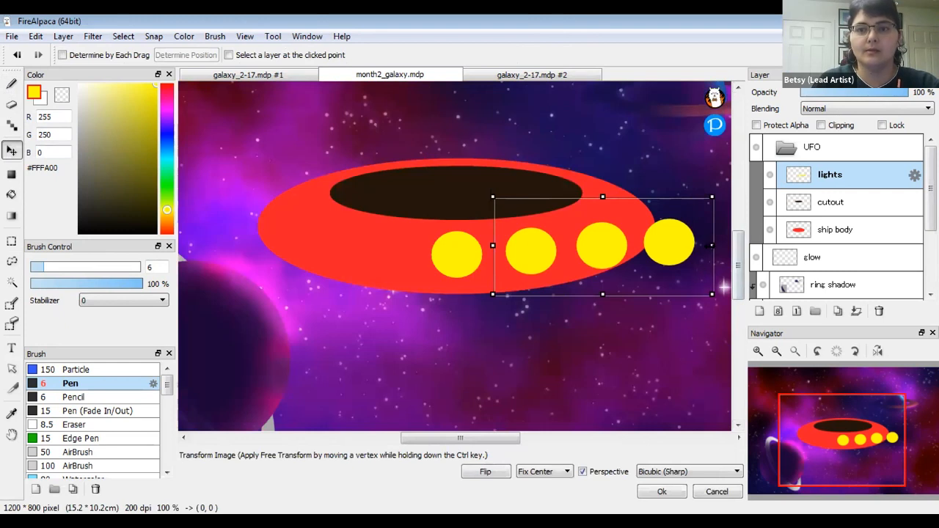
left_click_drag(709, 244, 687, 244)
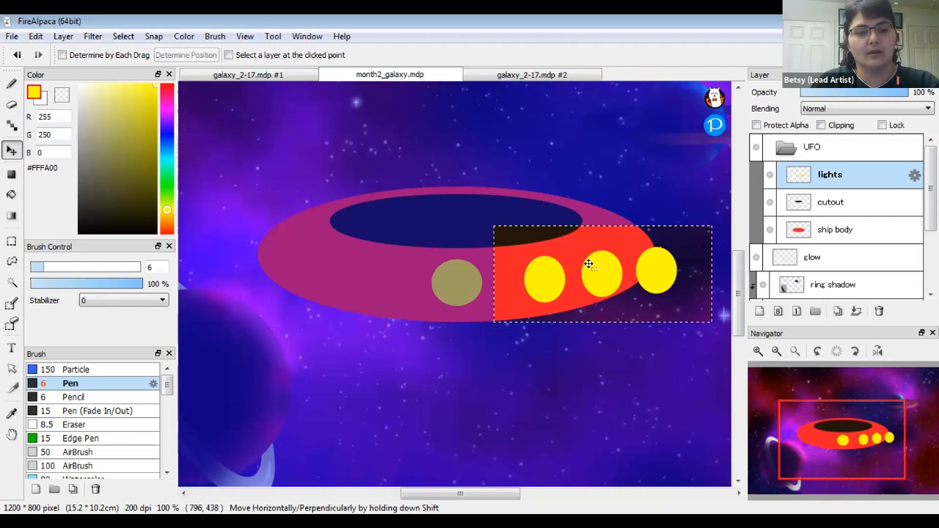
key("ctrl+d")
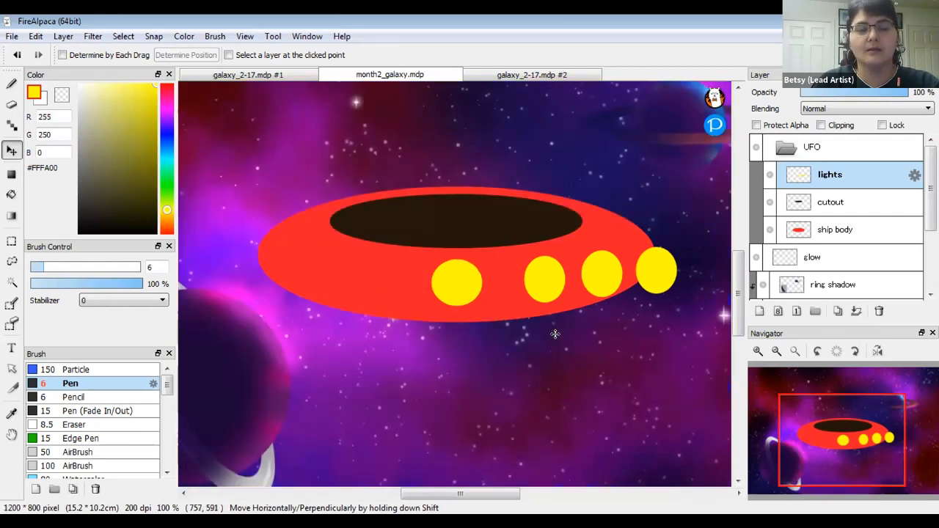
- Select the two outermost lights with a rectangle, squeeze them narrower horizontally with Transform, and deselect
left_click(11, 241)
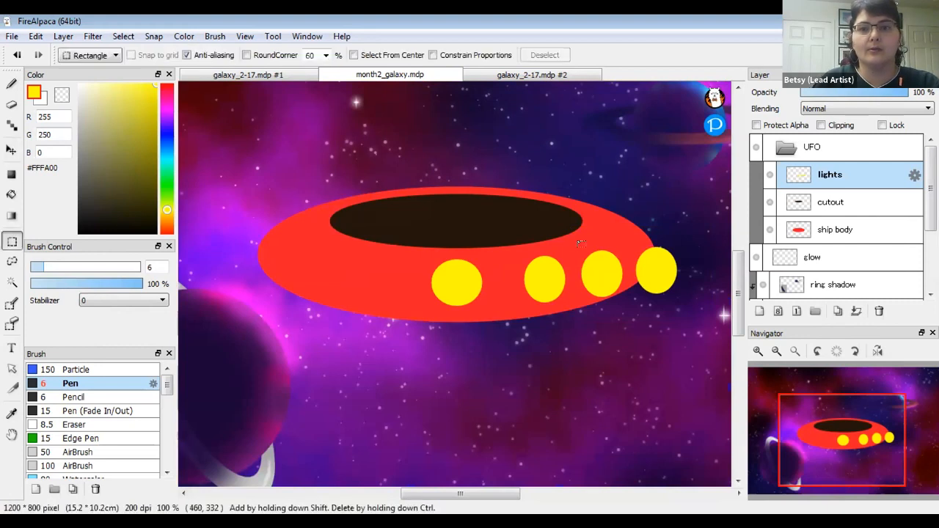
left_click_drag(576, 219, 687, 321)
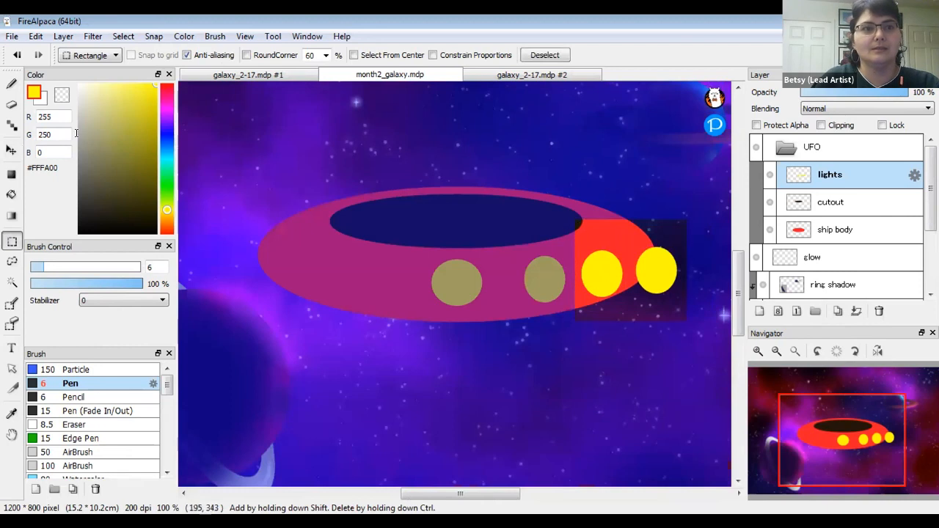
left_click(10, 151)
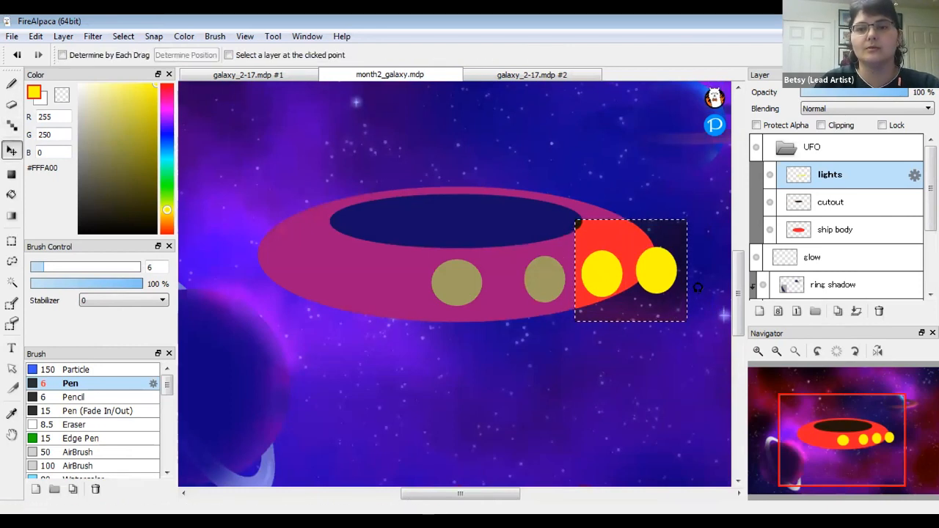
key("ctrl+t")
left_click_drag(686, 243, 668, 242)
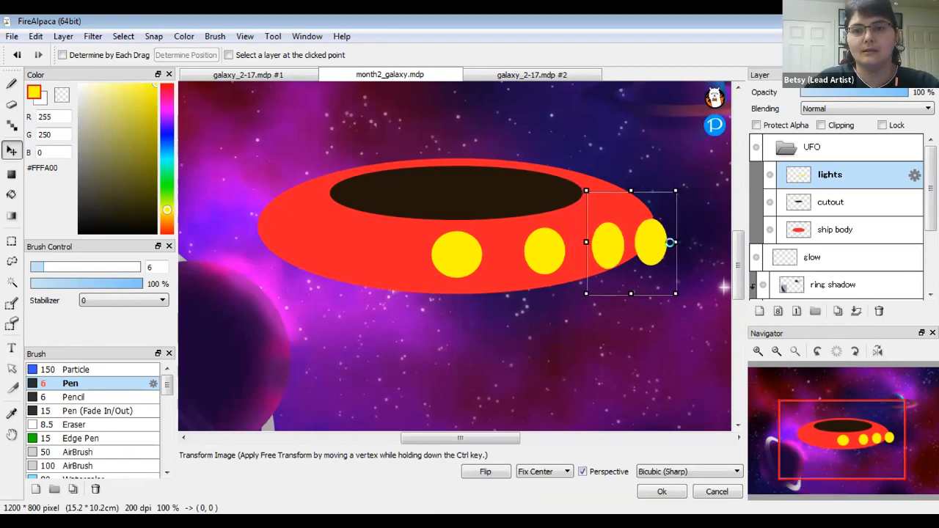
key("Return")
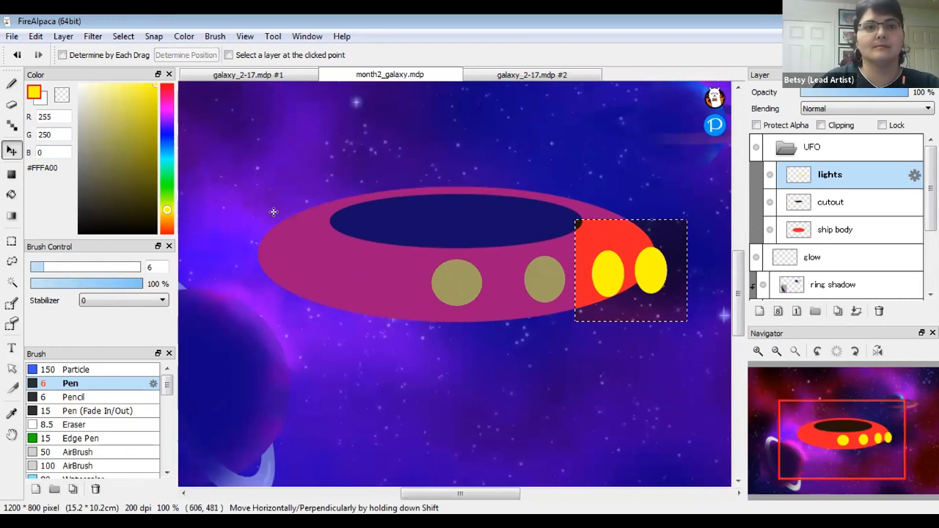
key("ctrl+d")
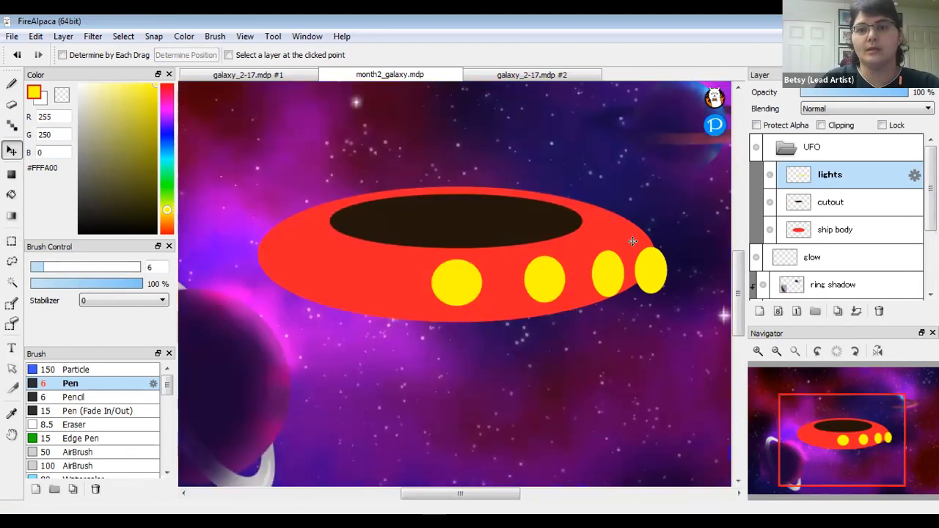
- Narrow only the outermost light at the ship's right rim into a thin upright ellipse and deselect it
left_click(11, 241)
left_click_drag(654, 253, 633, 229)
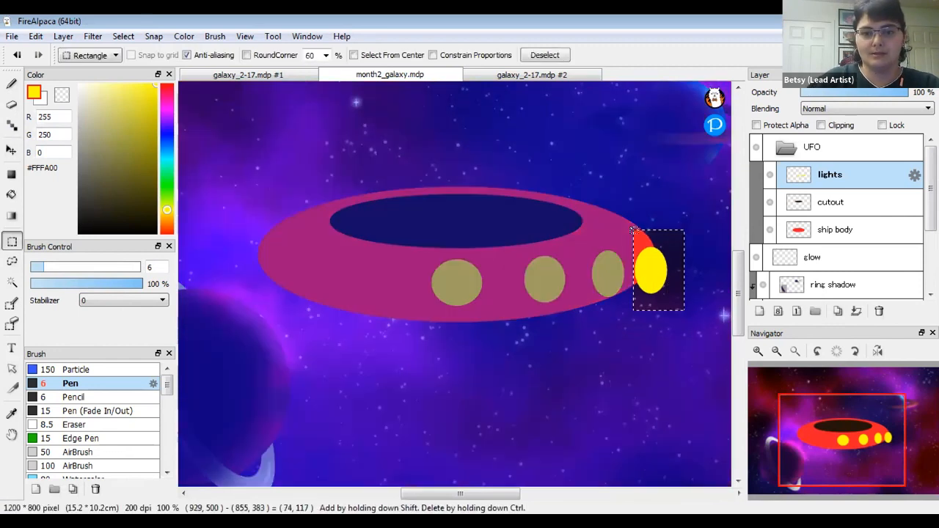
key("ctrl+t")
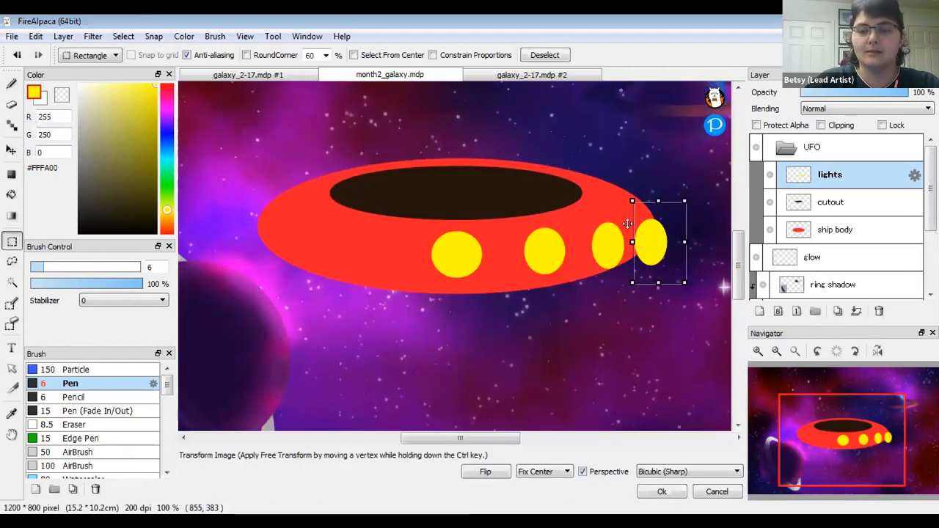
left_click_drag(680, 240, 669, 241)
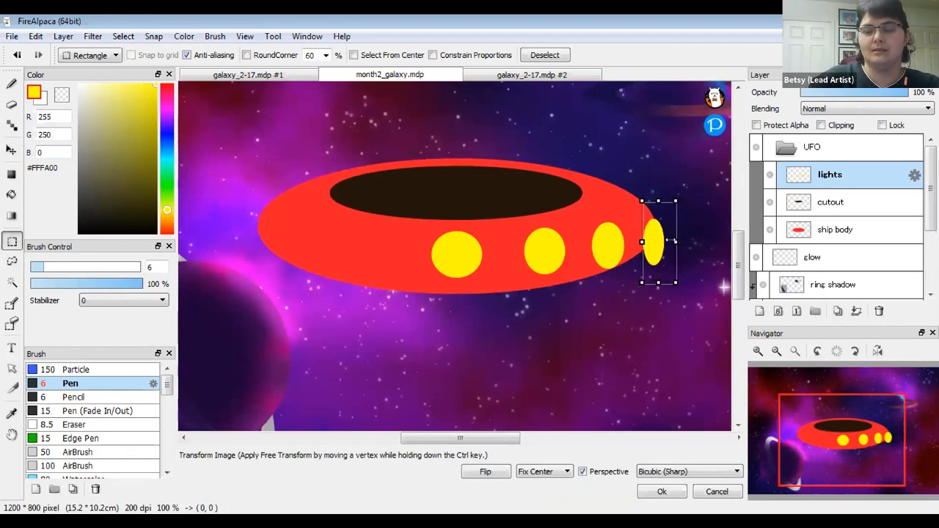
key("Return")
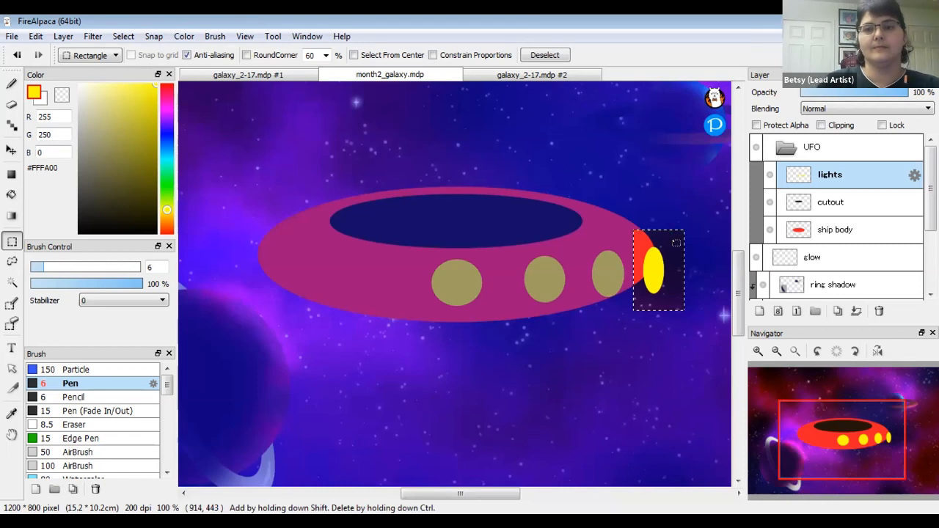
key("ctrl+d")
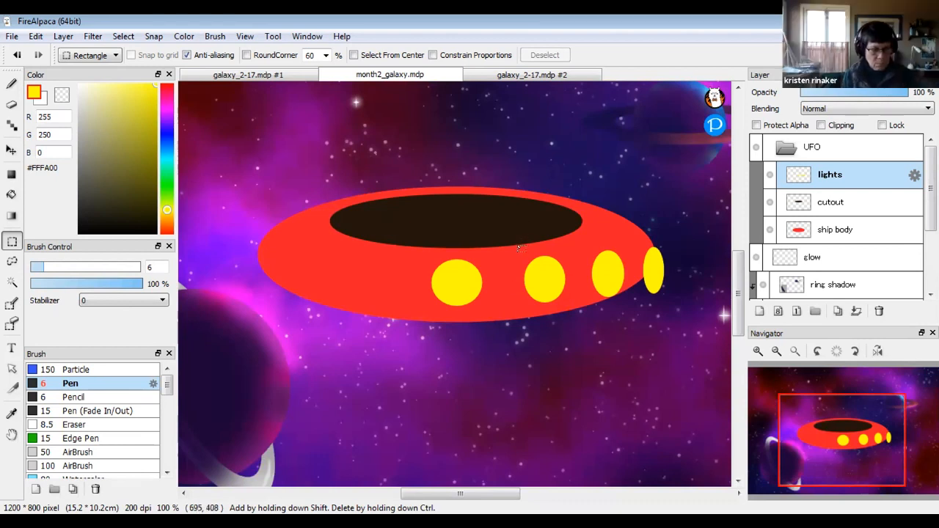
- Rotate the light just right of the centre one slightly counterclockwise, nudge it up and left, and deselect it
left_click_drag(514, 247, 577, 315)
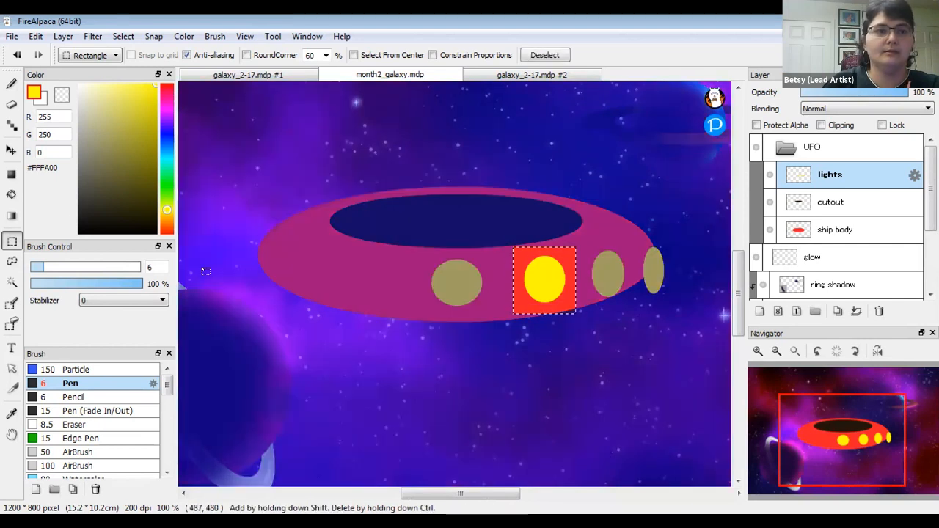
left_click(11, 151)
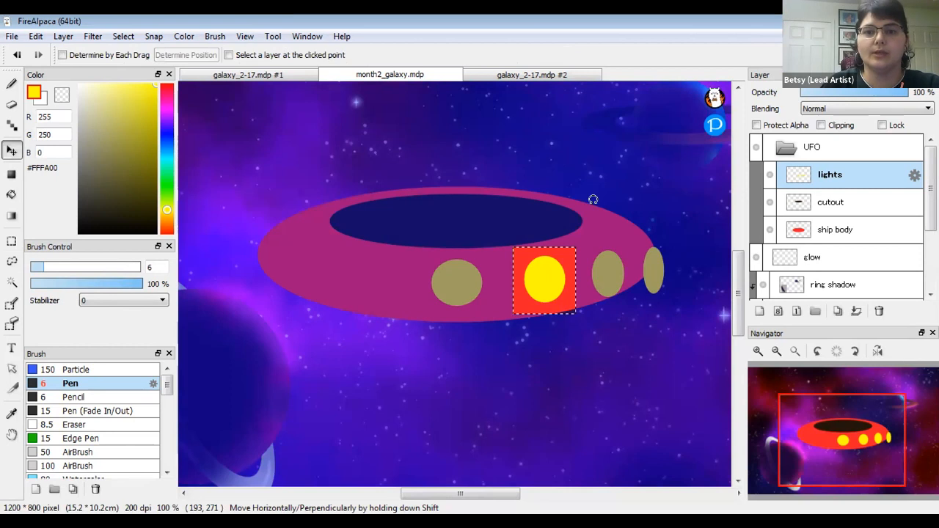
key("ctrl+t")
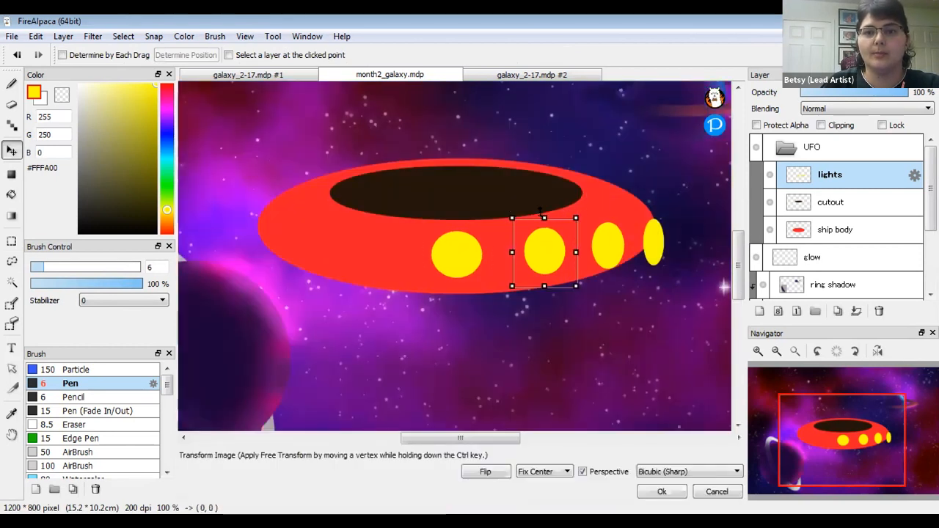
left_click_drag(582, 209, 582, 190)
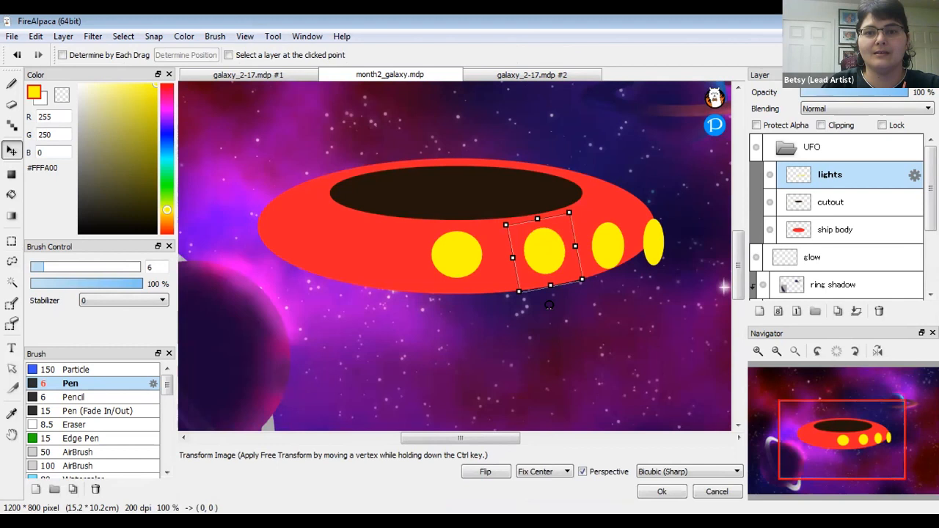
mouse_move(577, 208)
left_mouse_down()
mouse_move(590, 210)
mouse_move(580, 198)
mouse_move(577, 207)
left_mouse_up()
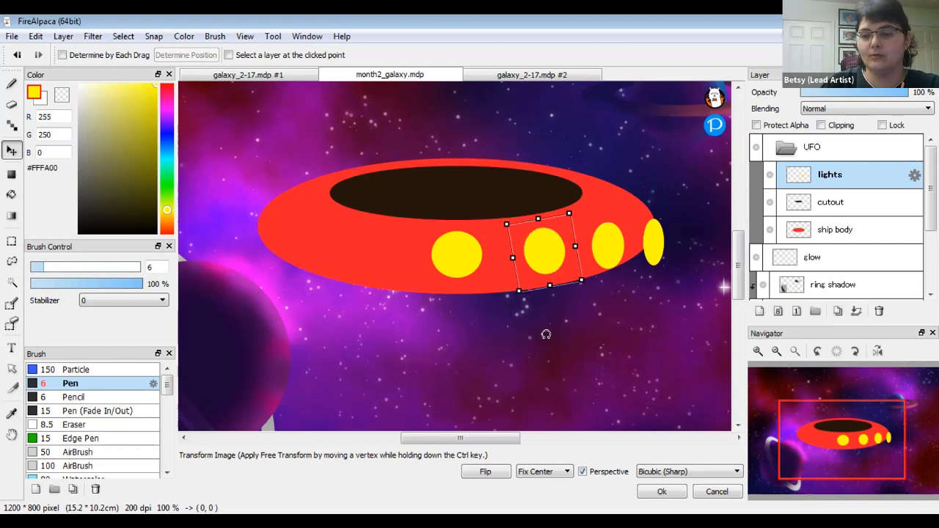
key("Return")
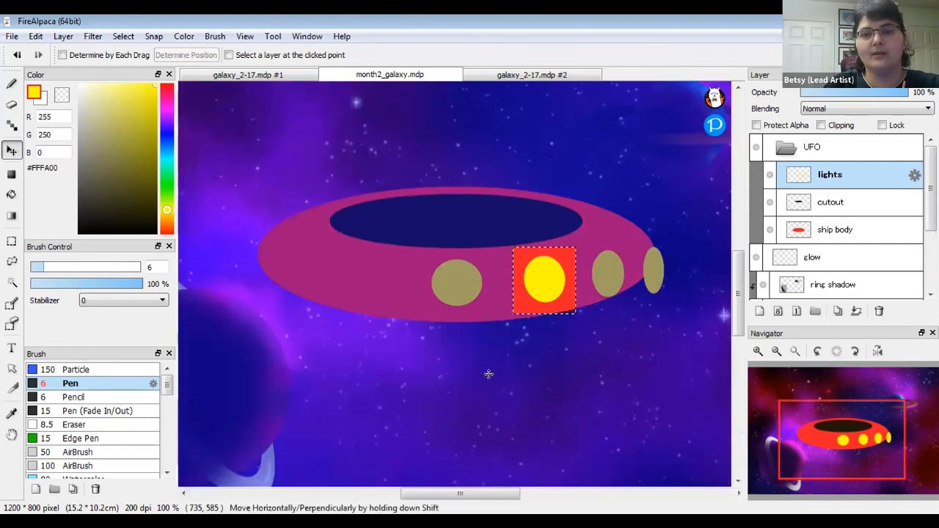
left_click_drag(545, 278, 536, 296)
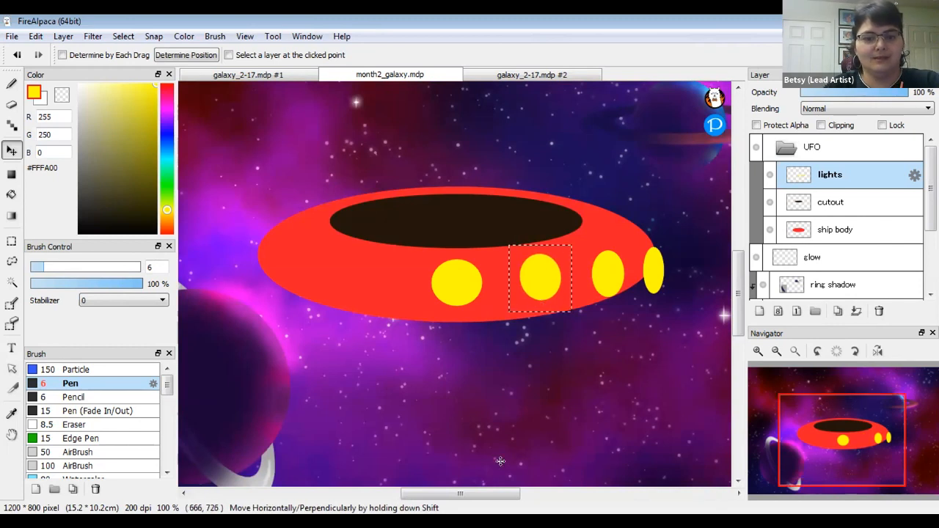
key("ctrl+d")
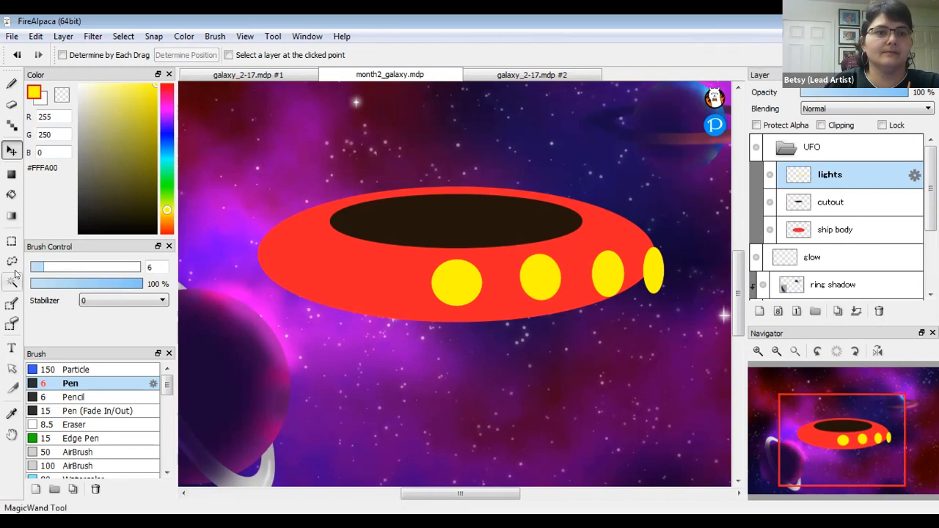
- Rotate the third light of the row about 30 degrees counterclockwise, shift it up and left to follow the hull curve, and deselect it
left_click(11, 241)
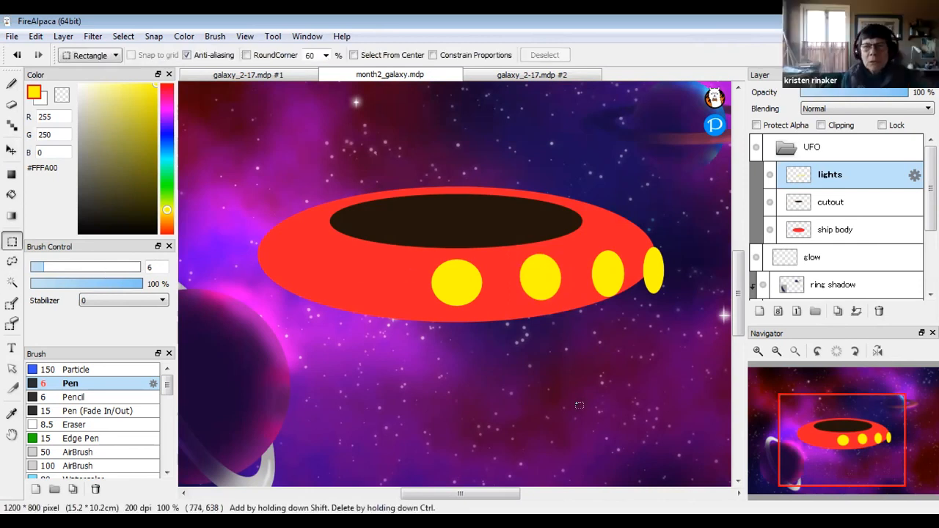
left_click_drag(585, 239, 630, 308)
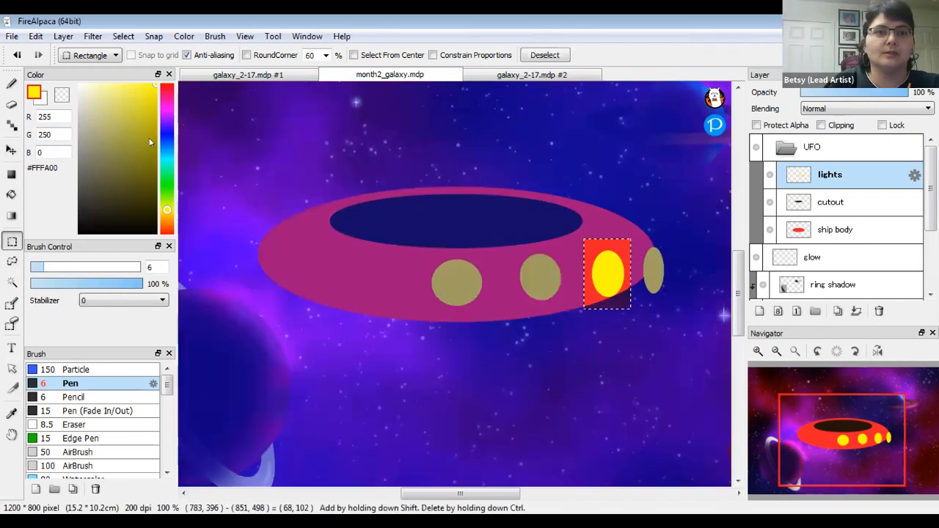
left_click(11, 124)
left_click(11, 150)
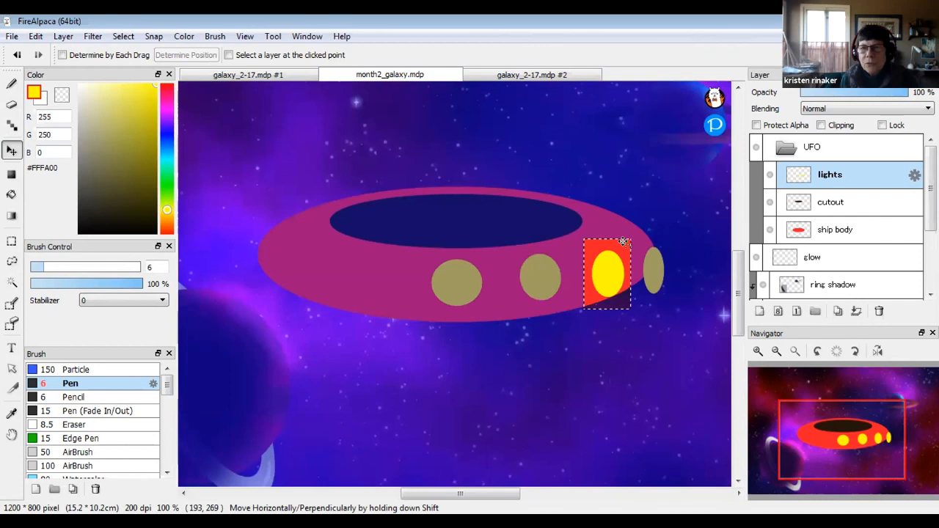
key("ctrl+t")
left_click_drag(636, 199, 611, 189)
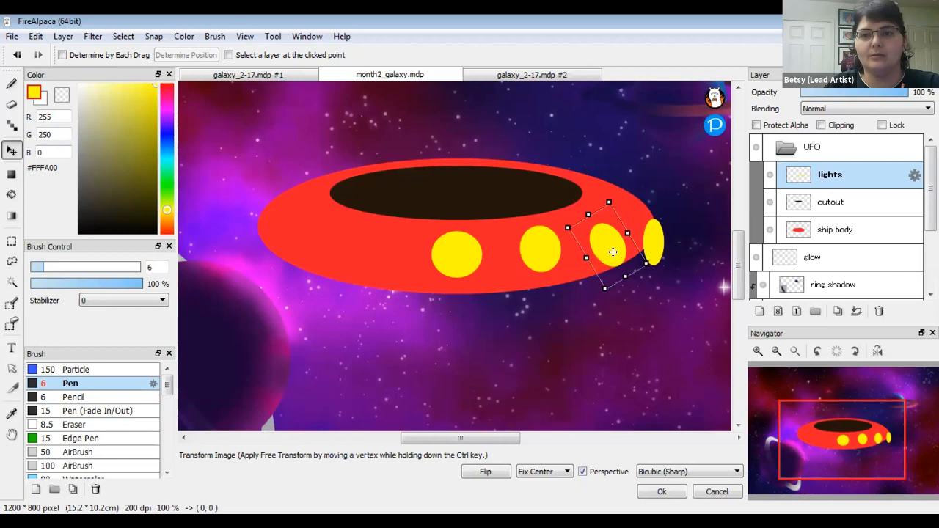
left_click_drag(611, 251, 603, 241)
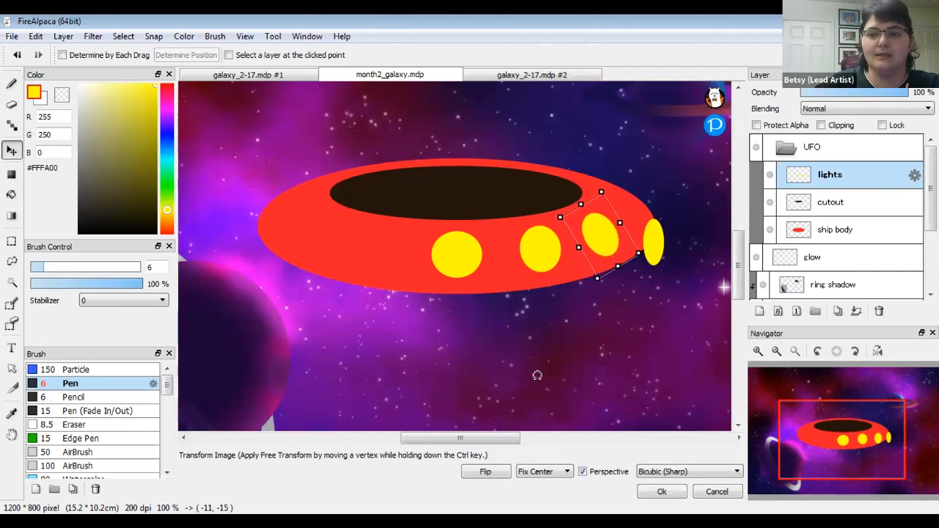
key("Return")
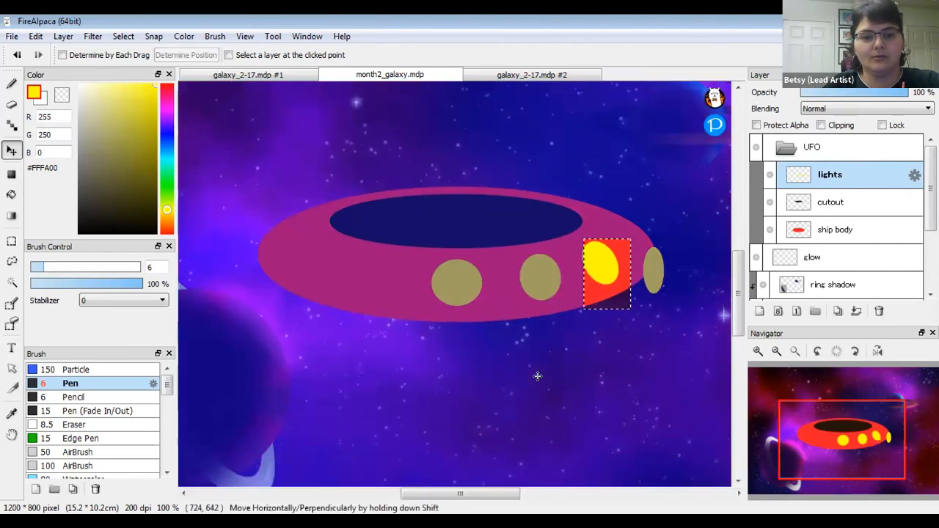
key("ctrl+d")
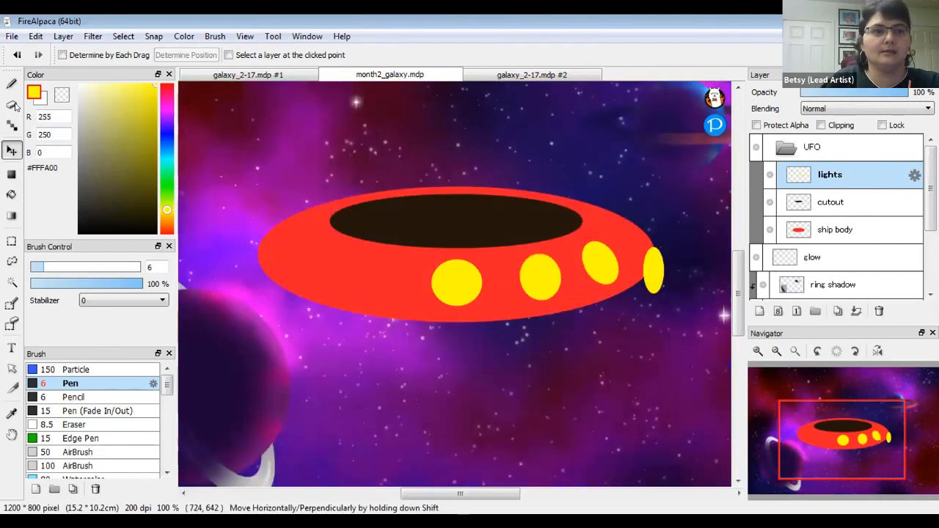
- Rotate the outermost light about 55 degrees counterclockwise, move it up and left inside the hull's right rim, and deselect it
left_click(11, 240)
left_click_drag(636, 232, 671, 300)
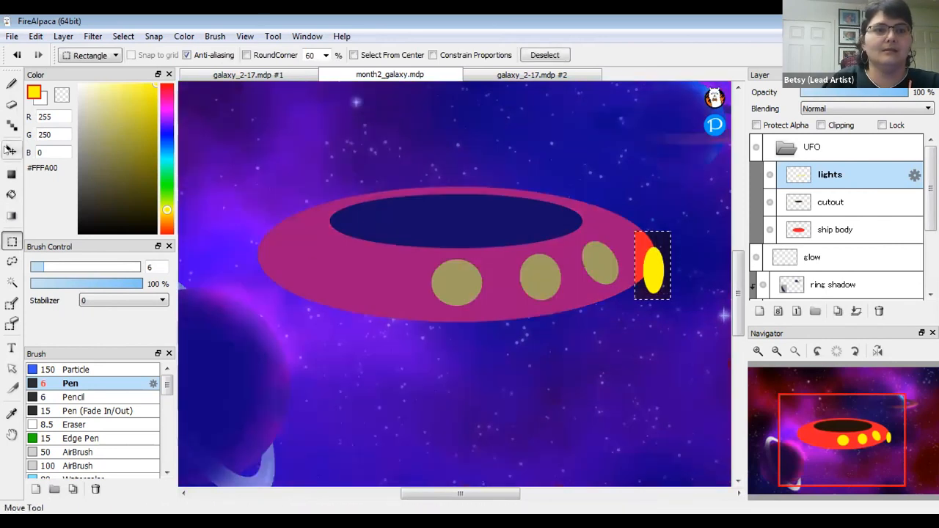
left_click(11, 151)
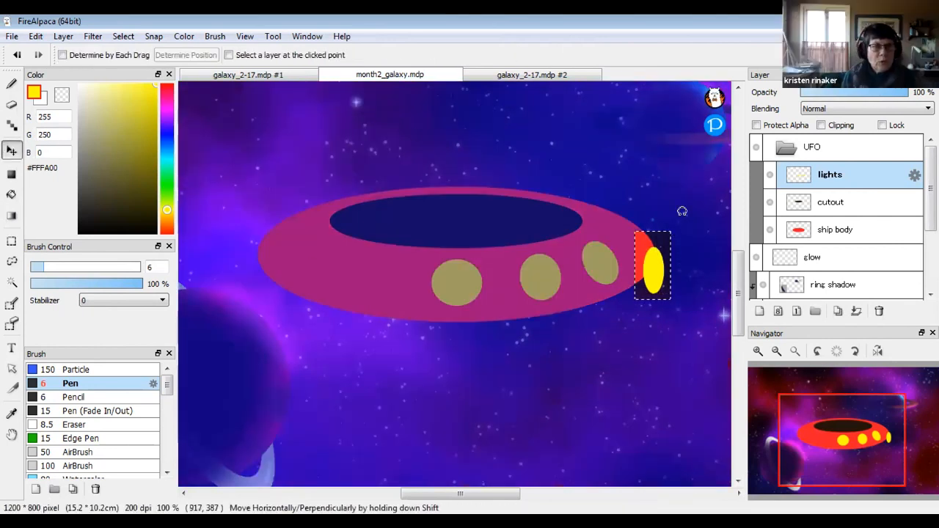
key("ctrl+t")
left_click_drag(644, 184, 615, 193)
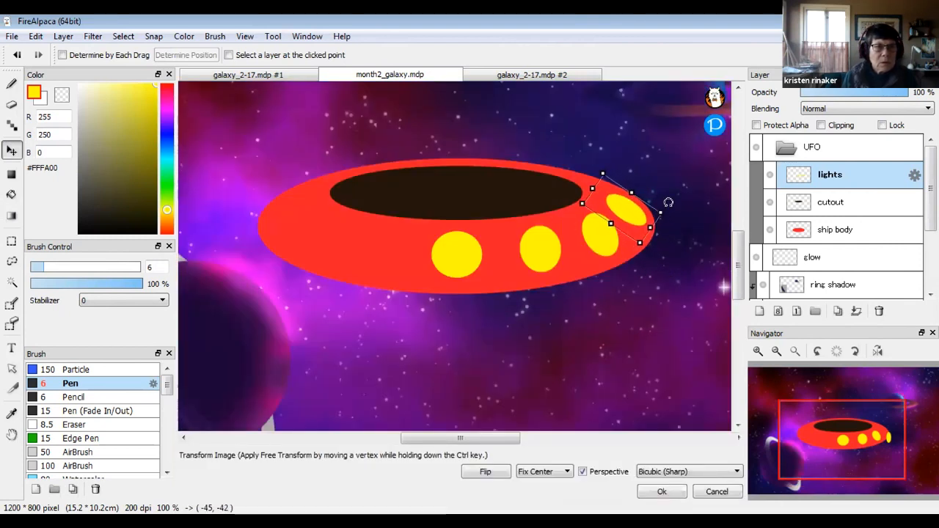
left_click_drag(636, 212, 633, 209)
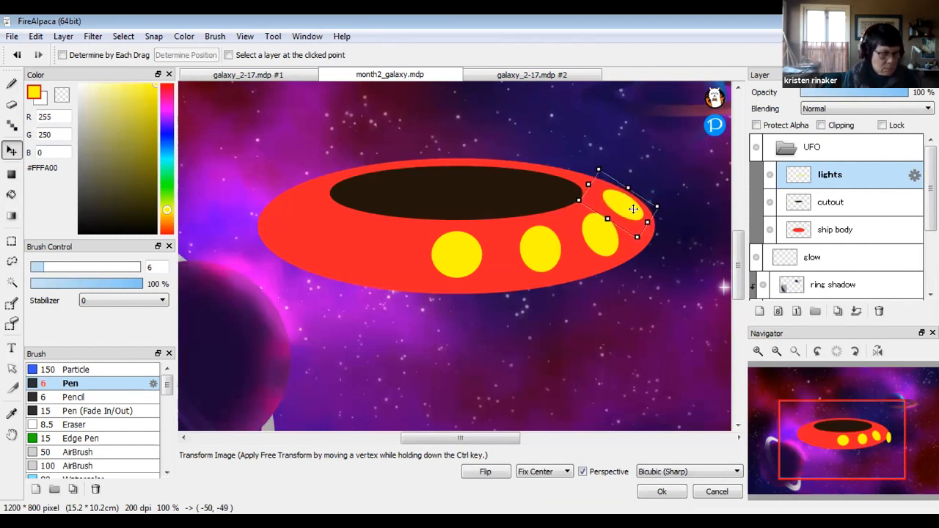
key("Return")
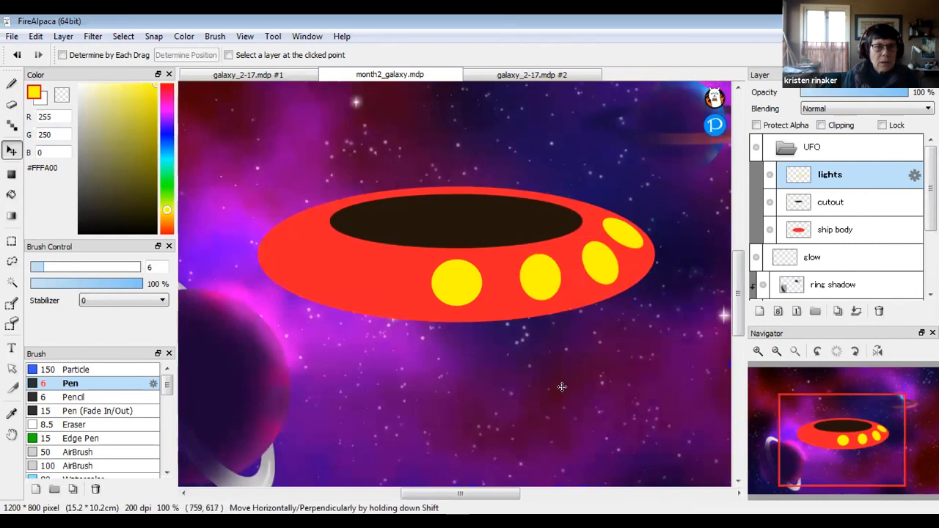
- Lasso the third light of the row, nudge it slightly left with a small rotation, apply the transform, and deselect it
left_click(11, 260)
mouse_move(580, 233)
left_mouse_down()
mouse_move(602, 297)
mouse_move(633, 268)
mouse_move(591, 229)
mouse_move(579, 236)
mouse_move(608, 260)
left_mouse_up()
left_click(11, 150)
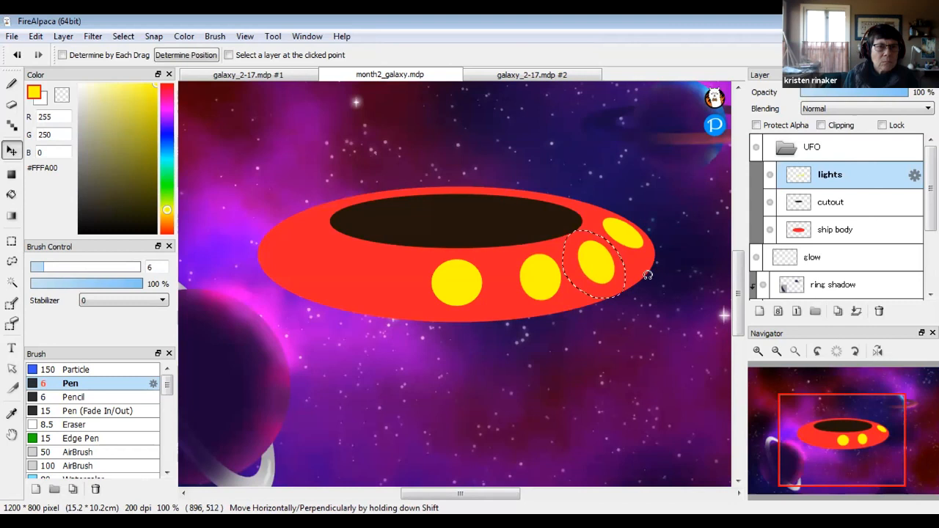
key("ctrl+t")
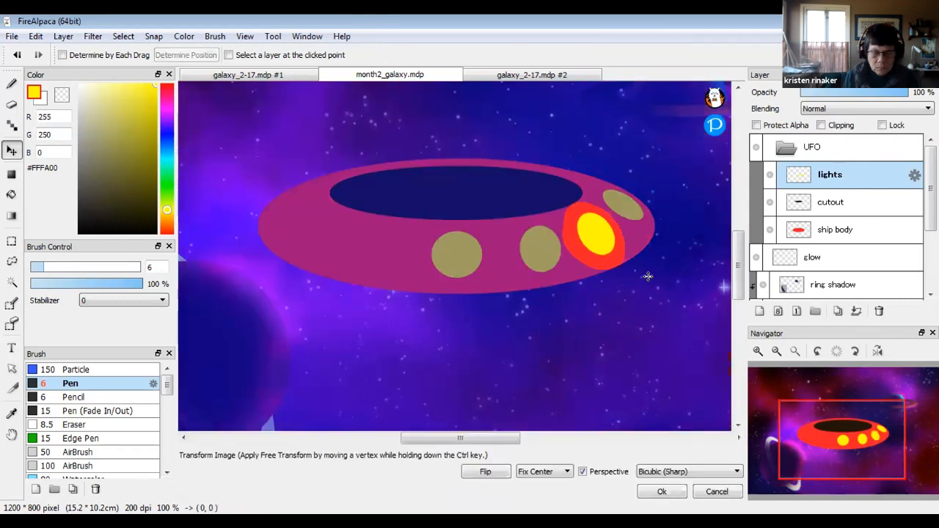
key("Return")
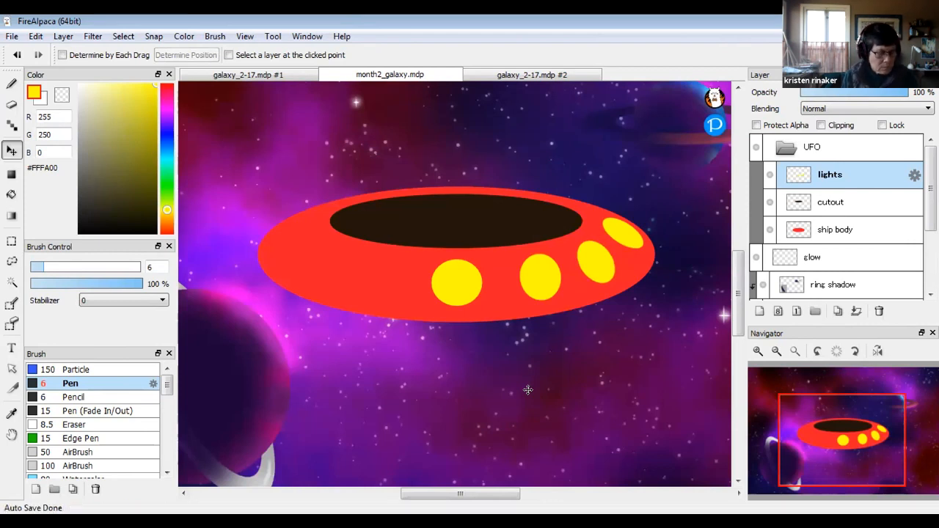
- Lasso the third light again, shift it slightly right to even out the spacing, and deselect it
left_click(11, 261)
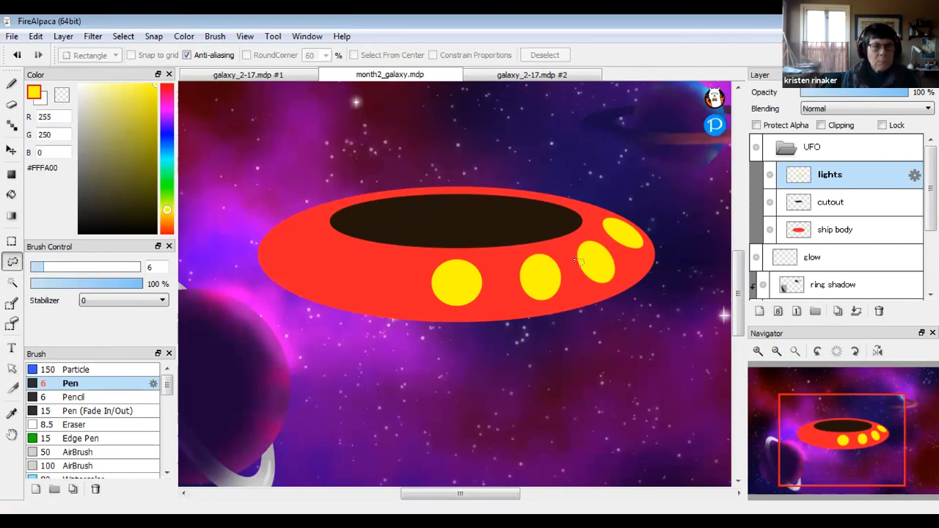
mouse_move(582, 230)
left_mouse_down()
mouse_move(568, 255)
mouse_move(583, 285)
mouse_move(625, 287)
mouse_move(617, 253)
mouse_move(593, 234)
mouse_move(594, 263)
left_mouse_up()
left_click(11, 151)
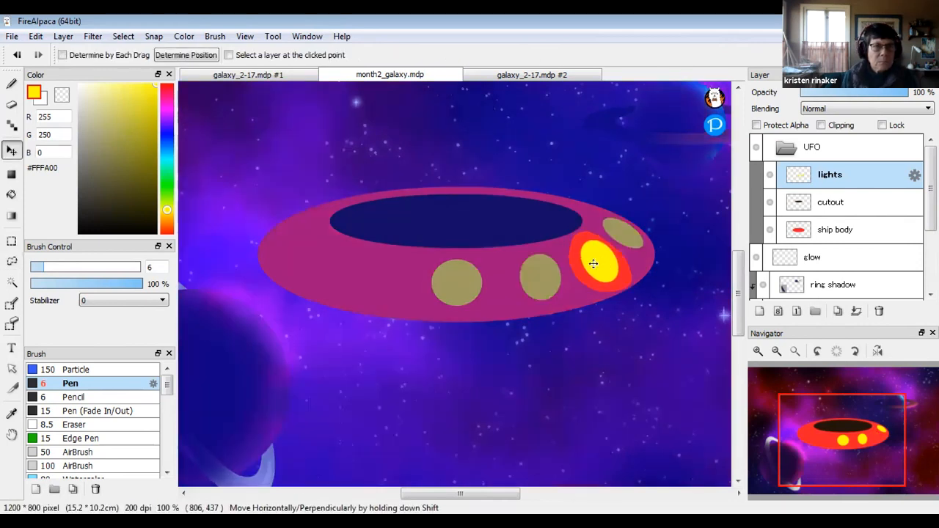
key("ctrl+d")
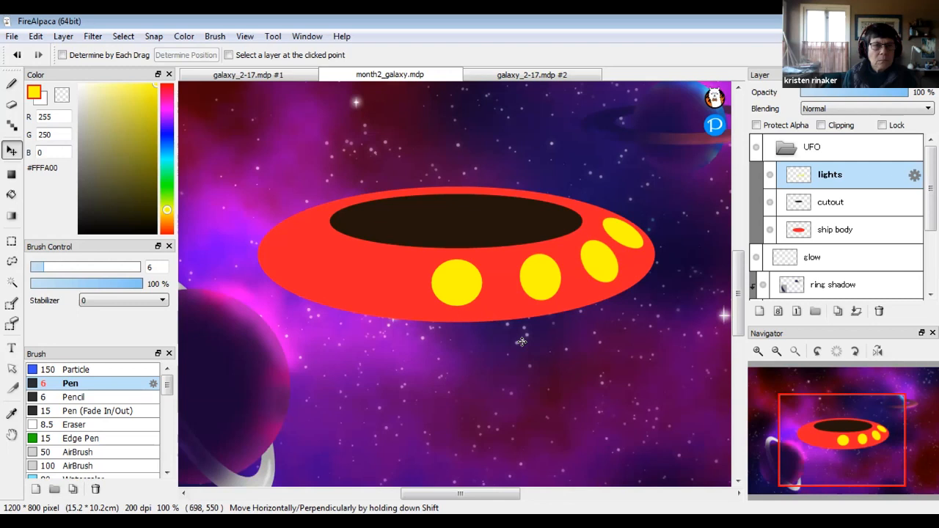
- Lasso the light just right of the centre one, rotate it about 10 degrees counterclockwise with Transform, and deselect it
left_click(11, 263)
mouse_move(552, 242)
left_mouse_down()
mouse_move(527, 240)
mouse_move(503, 268)
mouse_move(528, 309)
mouse_move(573, 287)
mouse_move(545, 240)
left_mouse_up()
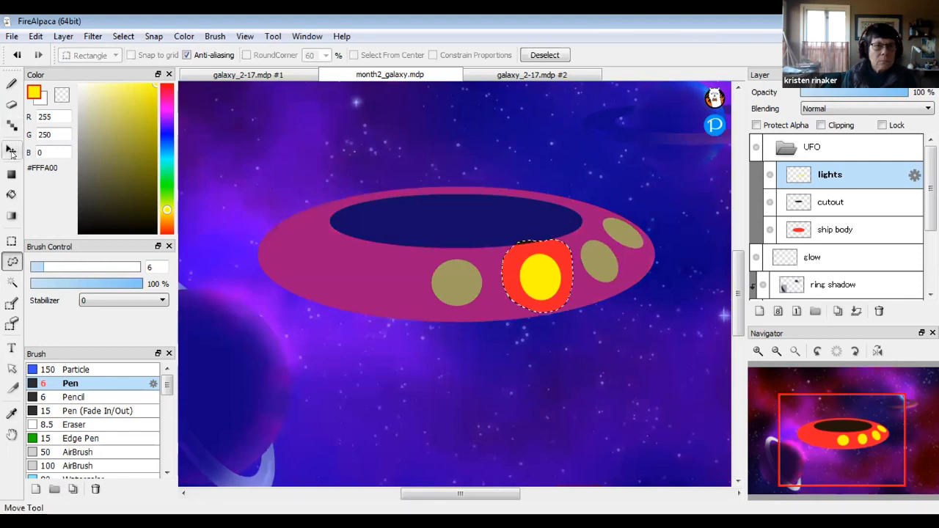
key("ctrl+t")
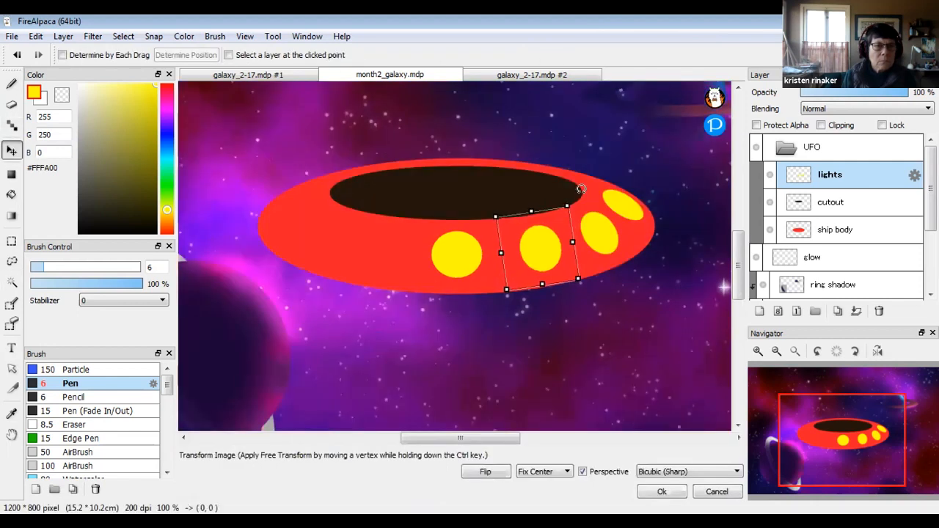
key("Return")
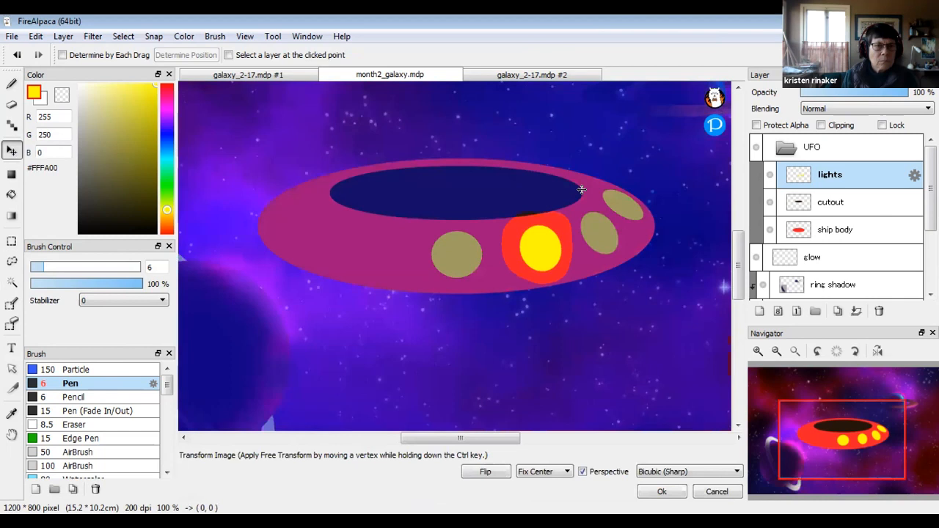
key("ctrl+d")
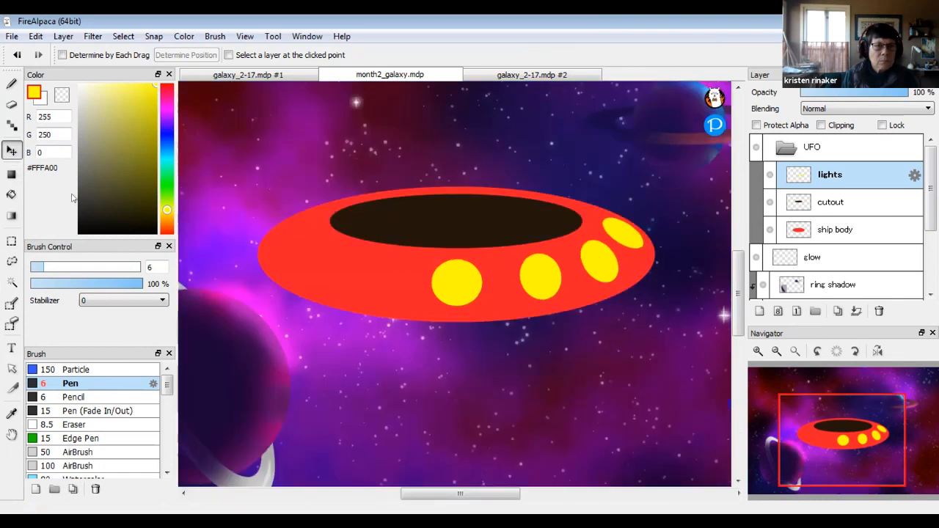
- Nudge the lassoed third light slightly left and up along the hull curve, deselect it, and save the file
left_click(12, 260)
mouse_move(611, 252)
left_mouse_down()
mouse_move(592, 231)
mouse_move(570, 253)
mouse_move(591, 290)
mouse_move(630, 286)
mouse_move(623, 255)
mouse_move(596, 231)
mouse_move(605, 261)
left_mouse_up()
key("v")
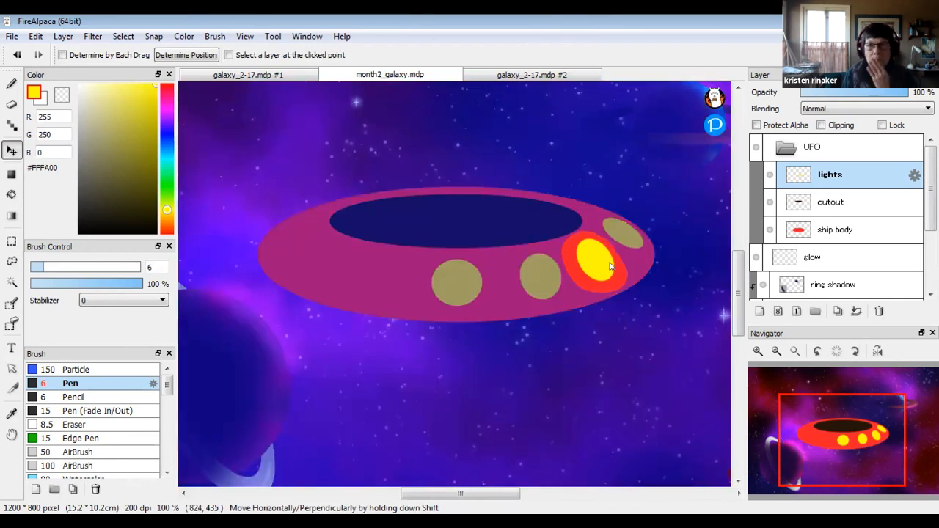
key("ctrl+d")
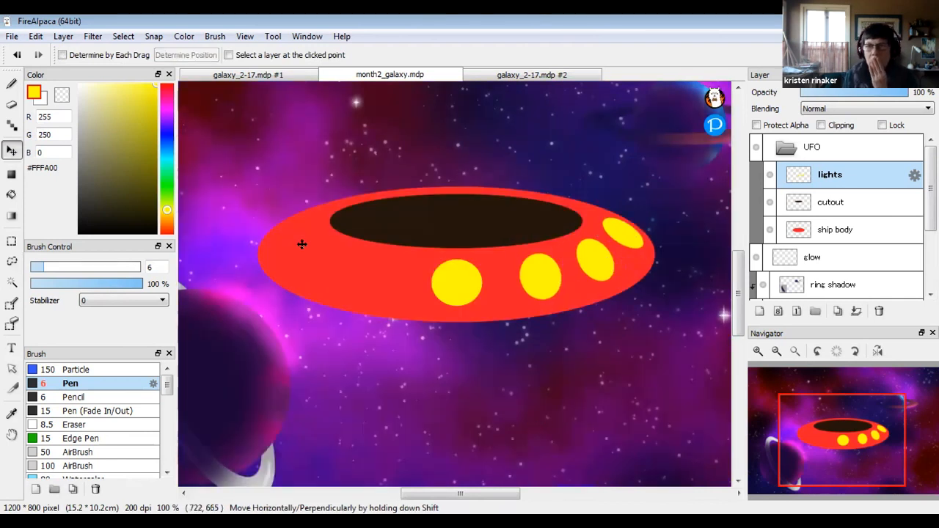
left_click(9, 37)
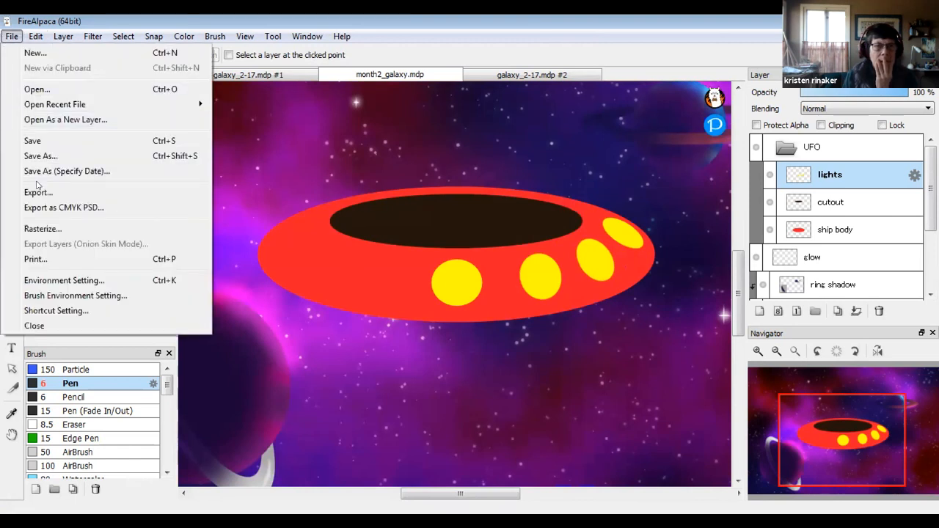
left_click(40, 141)
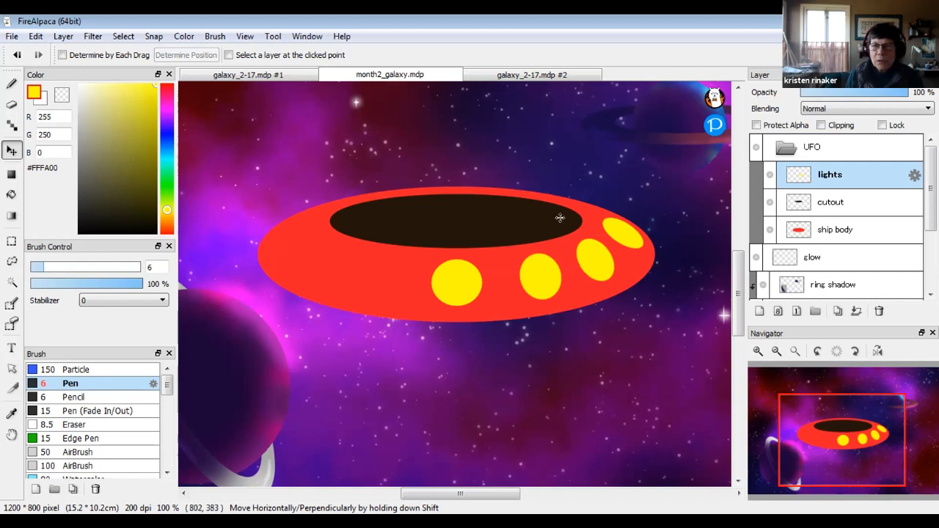
left_click(8, 263)
mouse_move(567, 234)
left_mouse_down()
mouse_move(620, 257)
mouse_move(618, 281)
mouse_move(596, 288)
mouse_move(573, 261)
mouse_move(571, 230)
left_mouse_up()
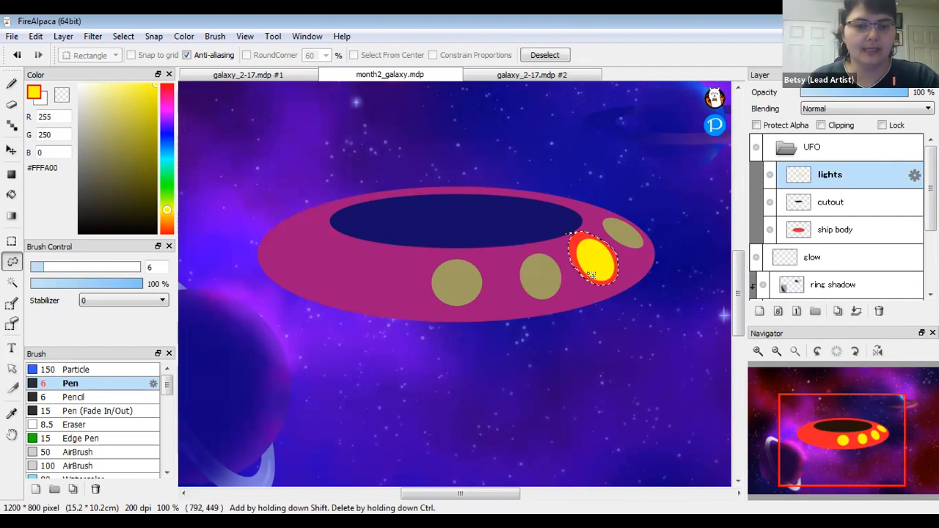
key("ctrl+d")
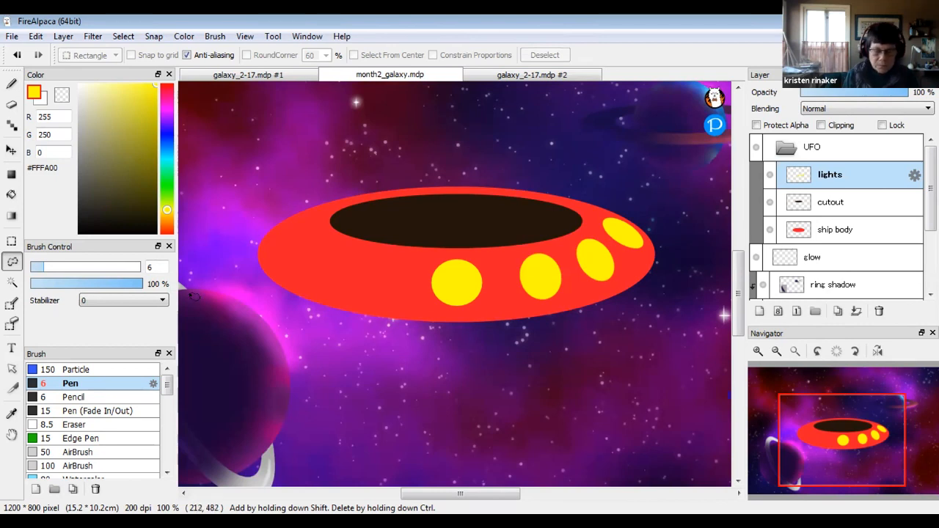
- Duplicate the lights layer and flip the copy horizontally to mirror the row onto the ship's left side
left_click(11, 150)
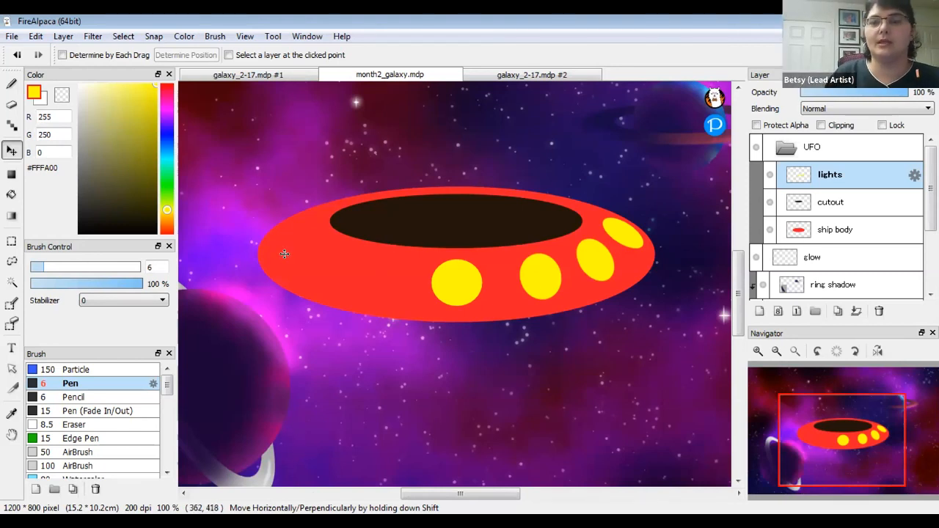
left_click(838, 311)
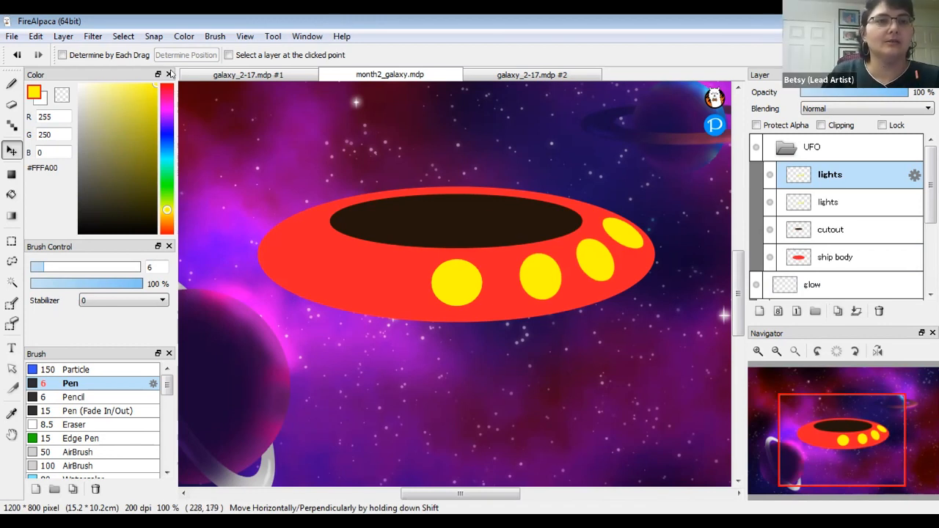
left_click(59, 38)
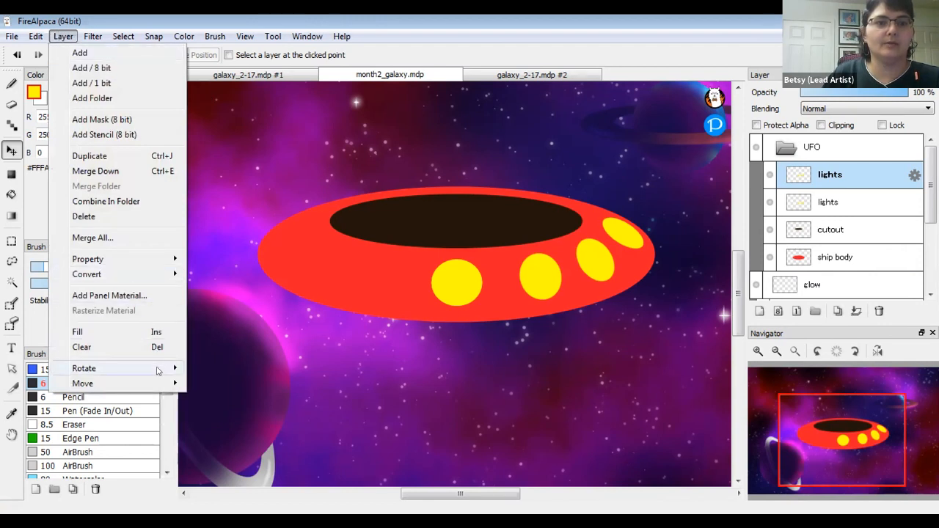
mouse_move(159, 371)
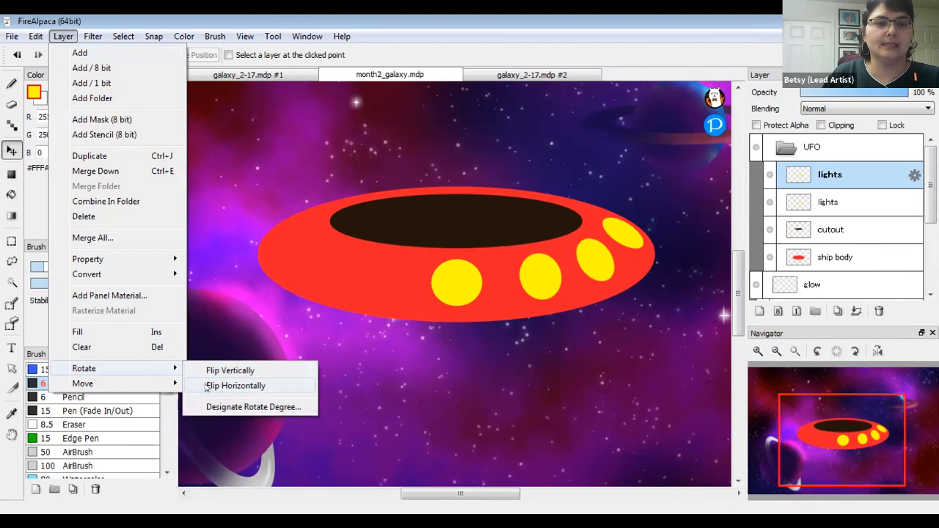
left_click(206, 385)
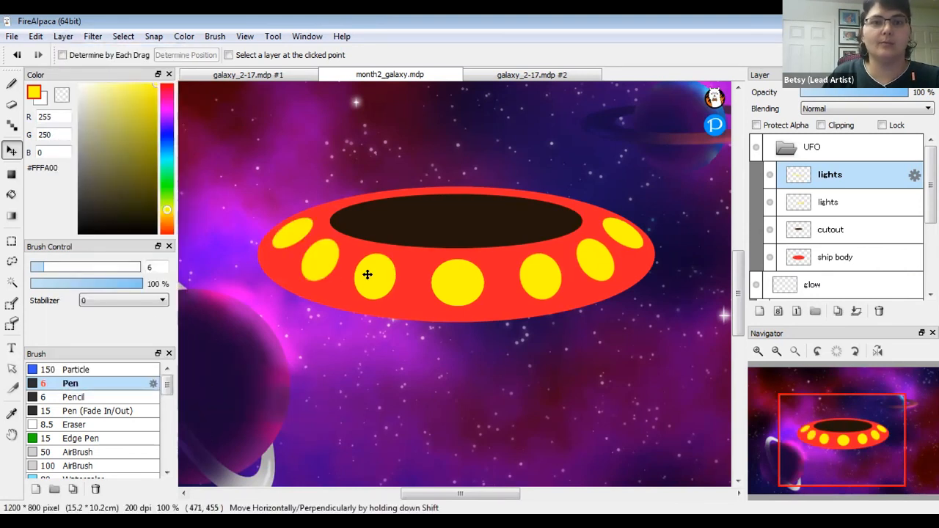
- Move the flipped lights as a group so their centre circle sits exactly over the original centre light
left_click_drag(367, 274, 352, 335)
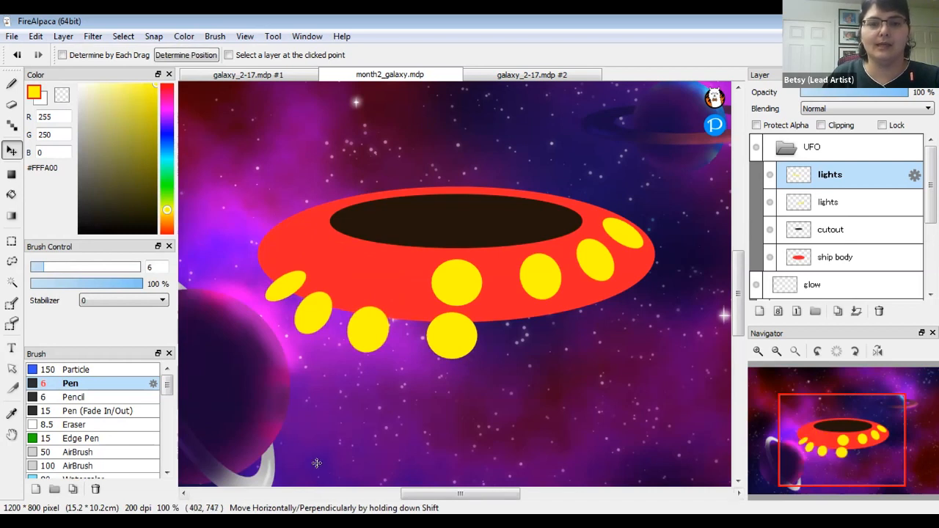
left_click_drag(449, 334, 452, 287)
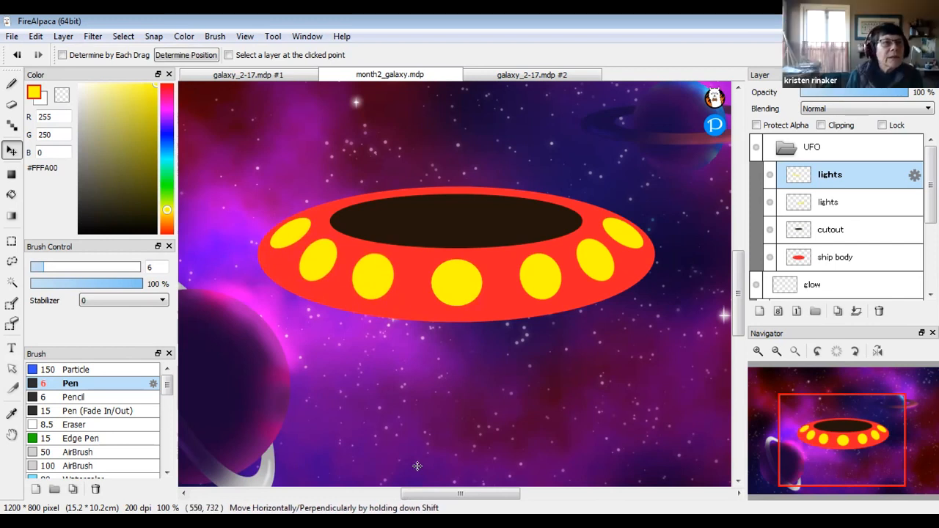
left_click(62, 36)
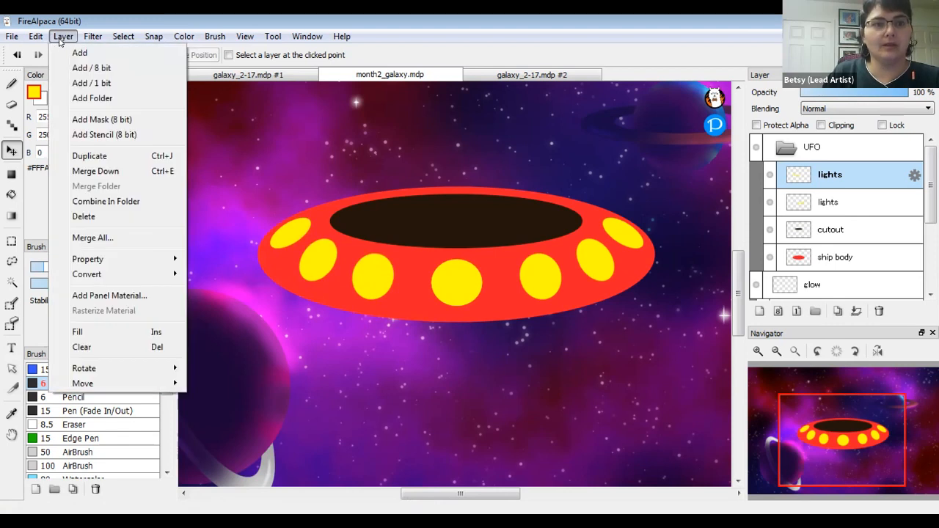
mouse_move(105, 373)
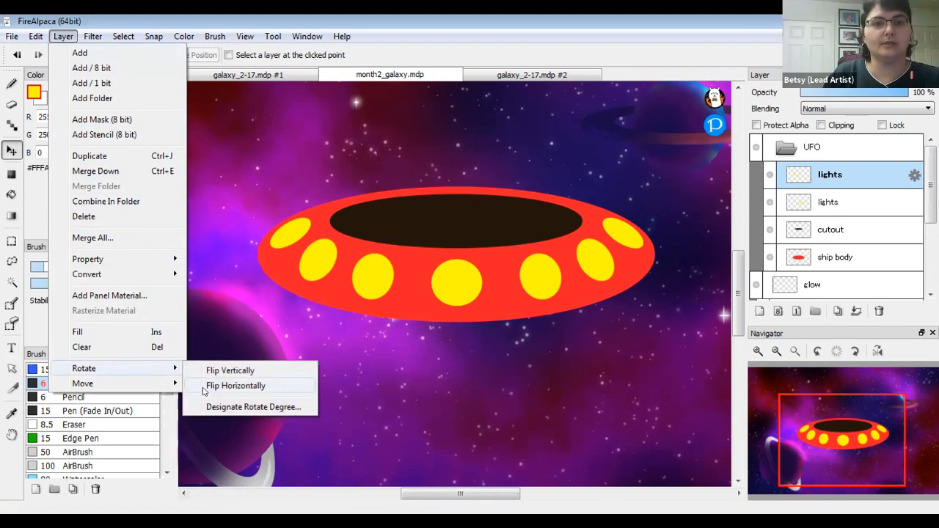
key("Escape")
key("Escape")
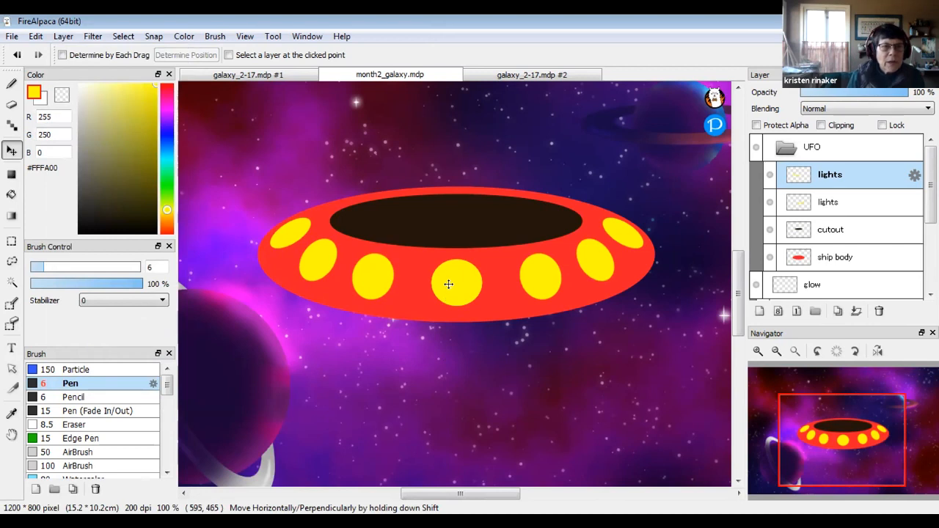
- Pull the mirrored lights away from the hull and realign them over the original centre light
left_click_drag(446, 278, 416, 216)
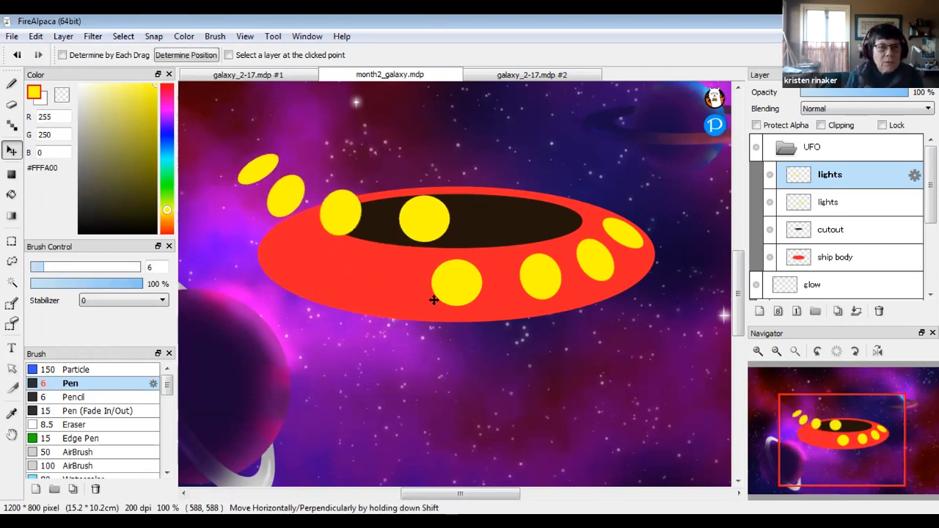
left_click_drag(424, 211, 458, 275)
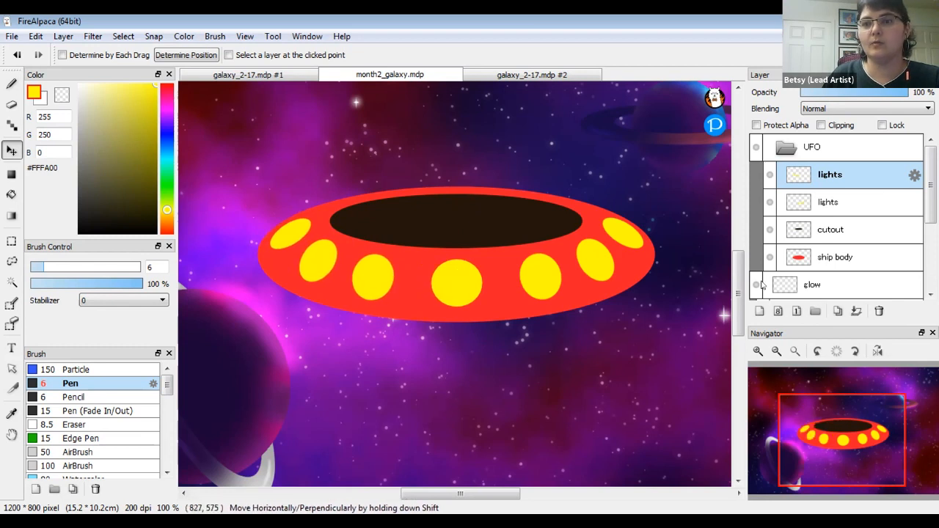
- Merge the flipped lights copy down into the original lights layer and hide the merged layer
left_click(857, 311)
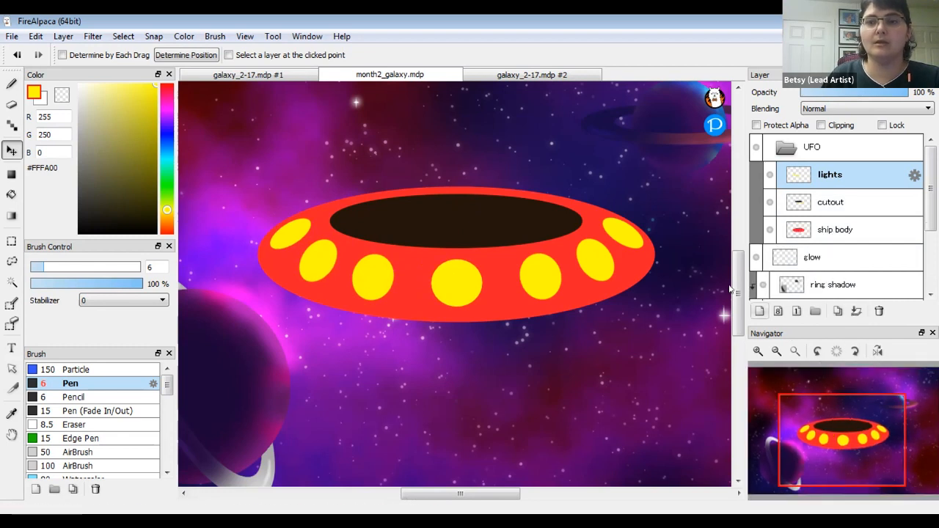
left_click(769, 174)
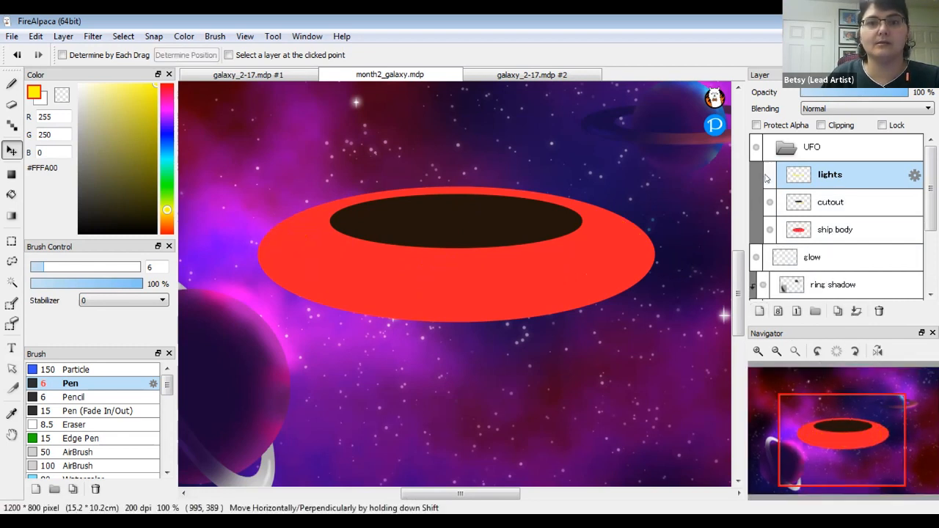
- Show the merged lights layer again and examine the glass dome on the finished galaxy_2-17 example
left_click(769, 175)
left_click(769, 175)
left_click(769, 175)
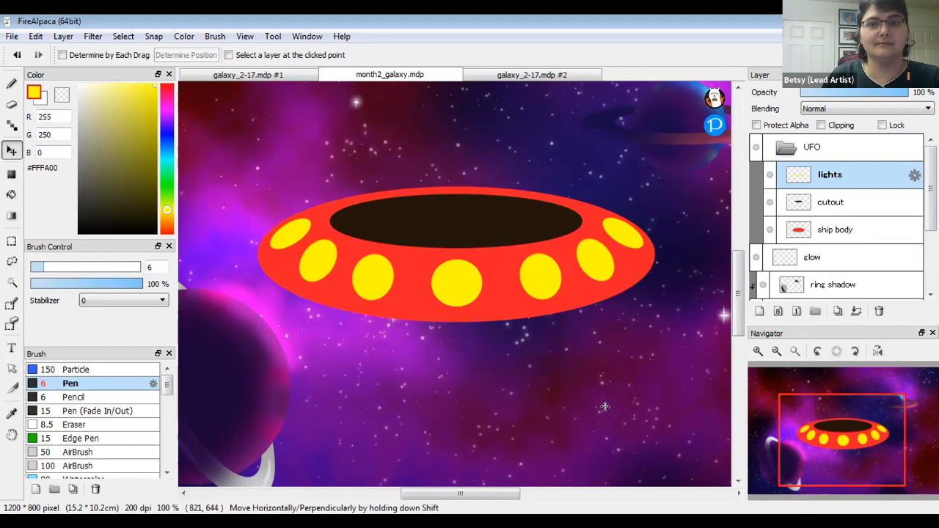
left_click_drag(739, 294, 741, 271)
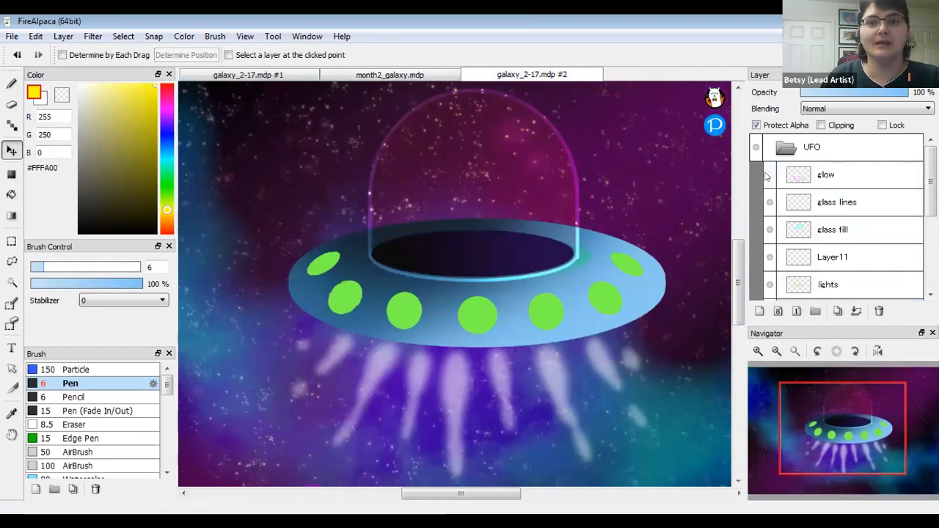
scroll(737, 269, "up", 2)
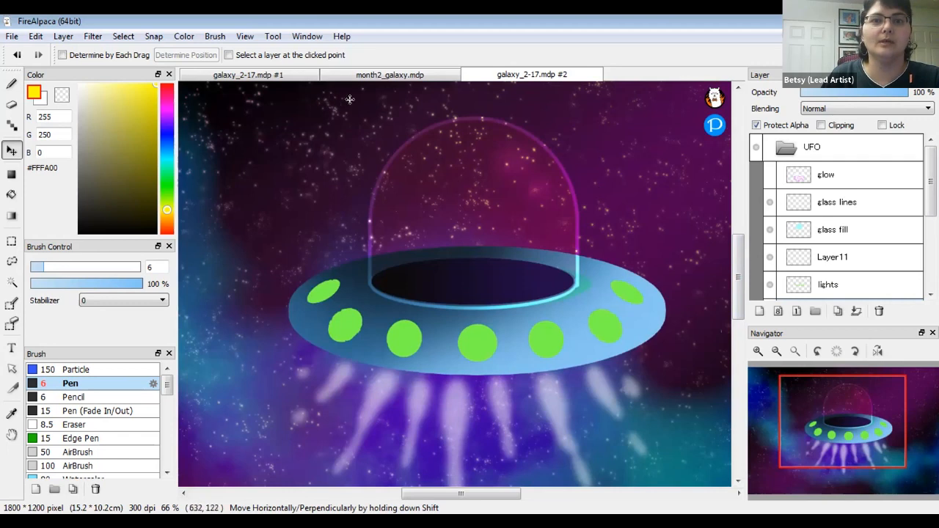
left_click(374, 75)
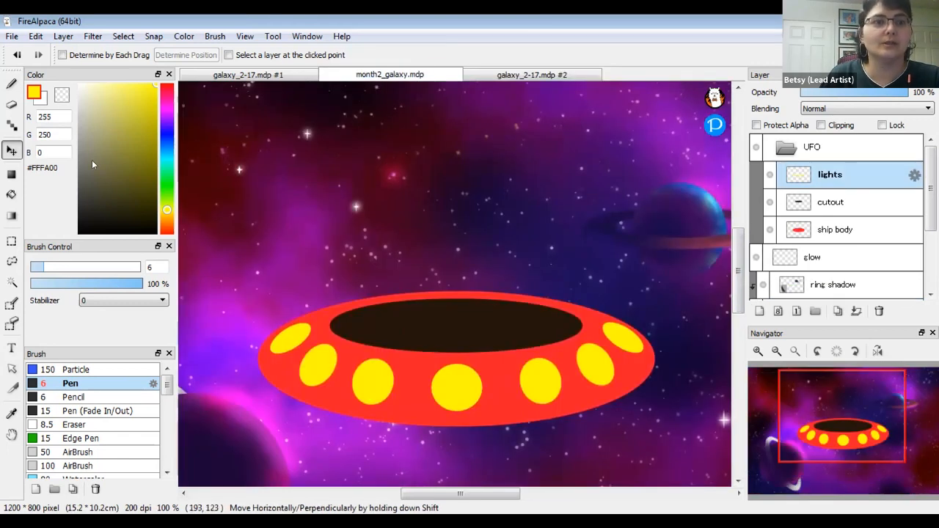
left_click(11, 84)
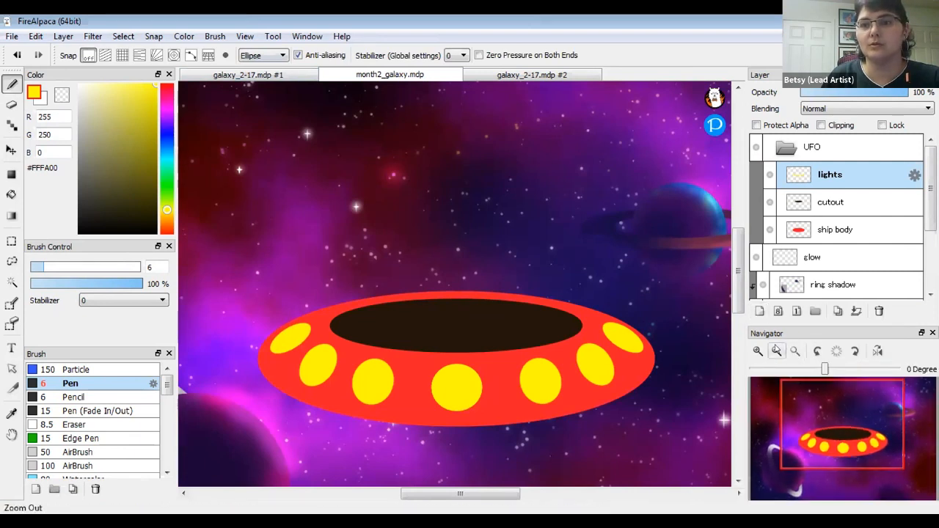
left_click(776, 351)
left_click(776, 351)
left_click_drag(392, 417, 515, 189)
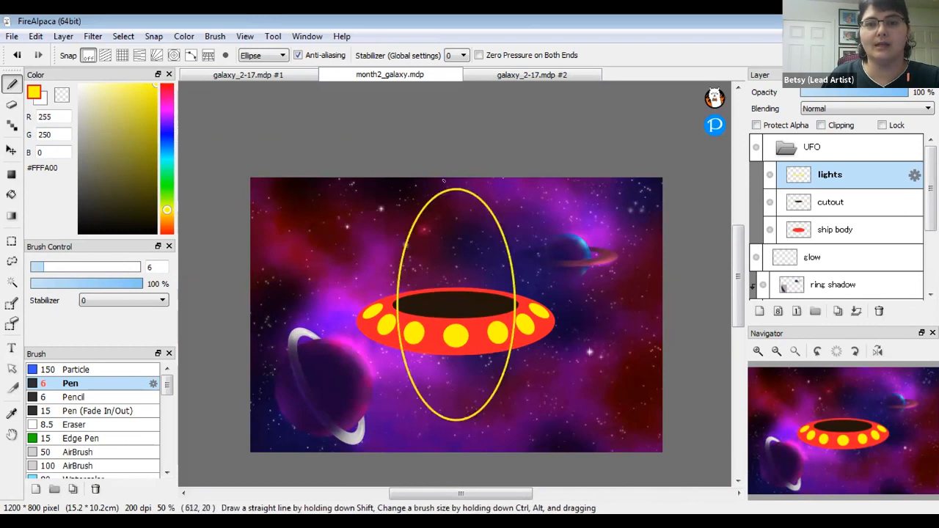
left_click(519, 77)
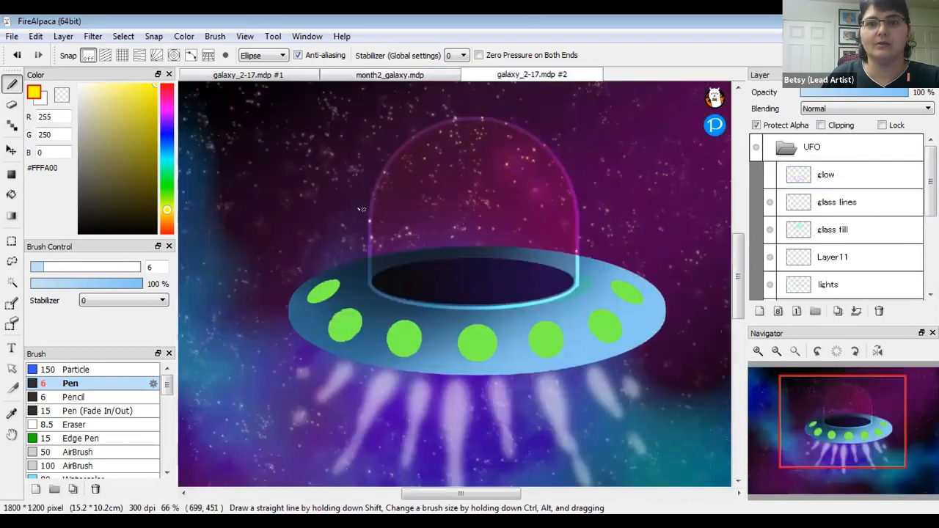
left_click(382, 76)
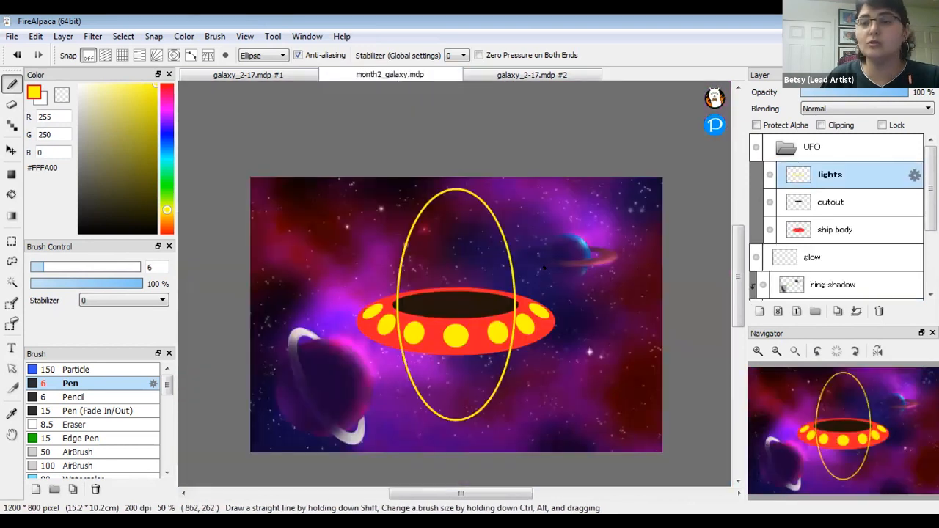
key("ctrl+z")
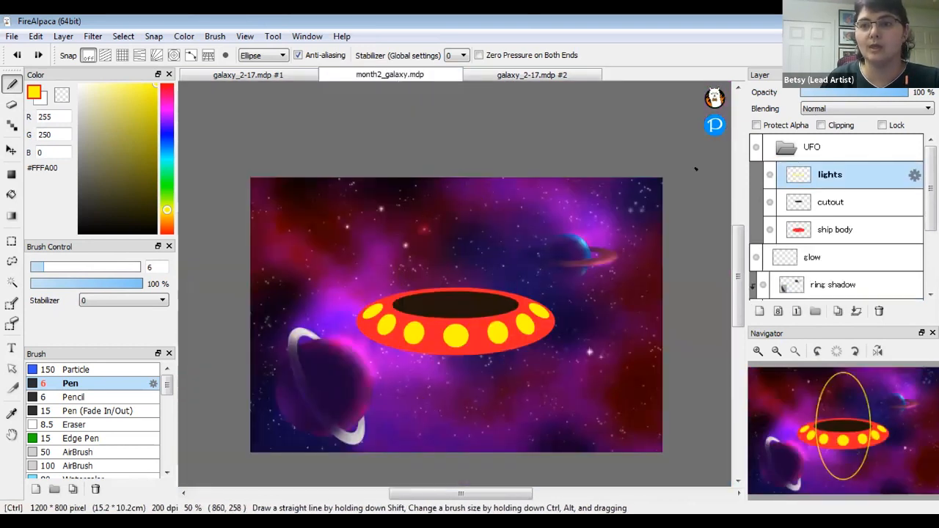
- Add a new layer above the lights layer in the UFO folder and name it glass
left_click(759, 312)
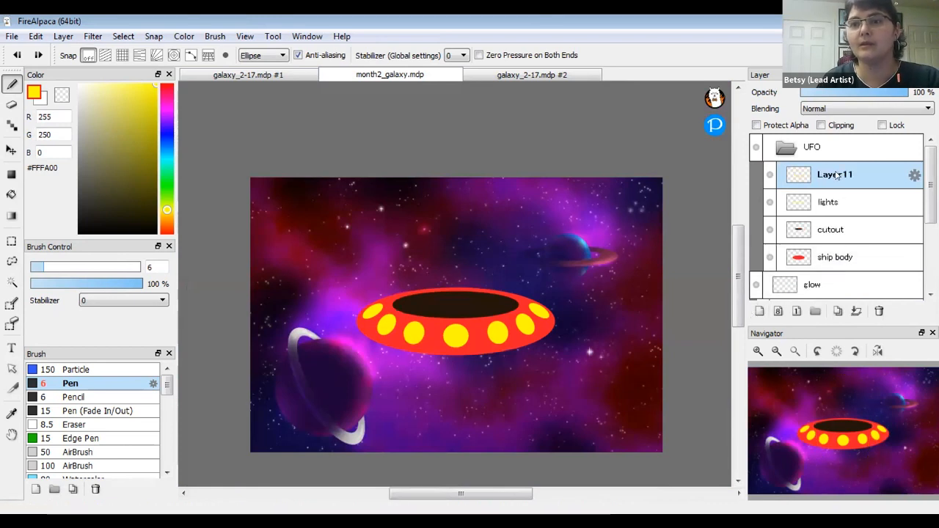
double_click(835, 175)
type("glass")
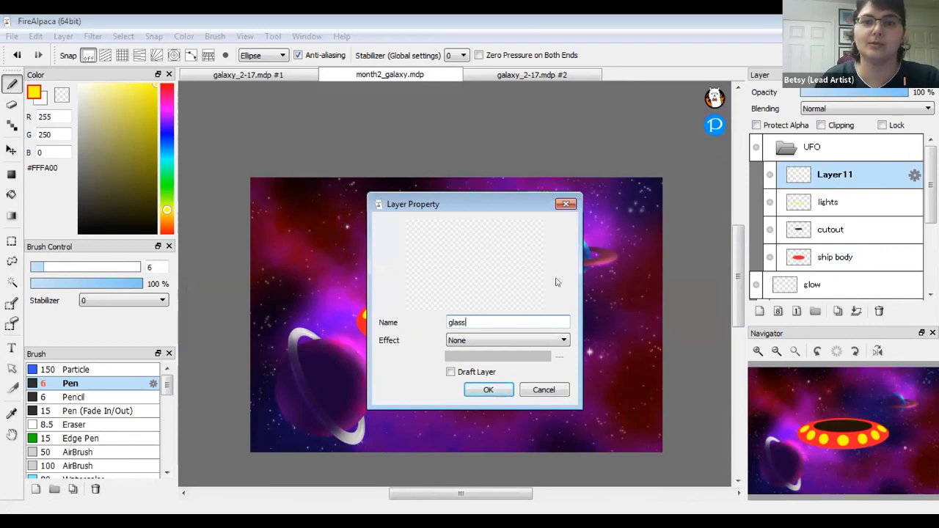
left_click(488, 391)
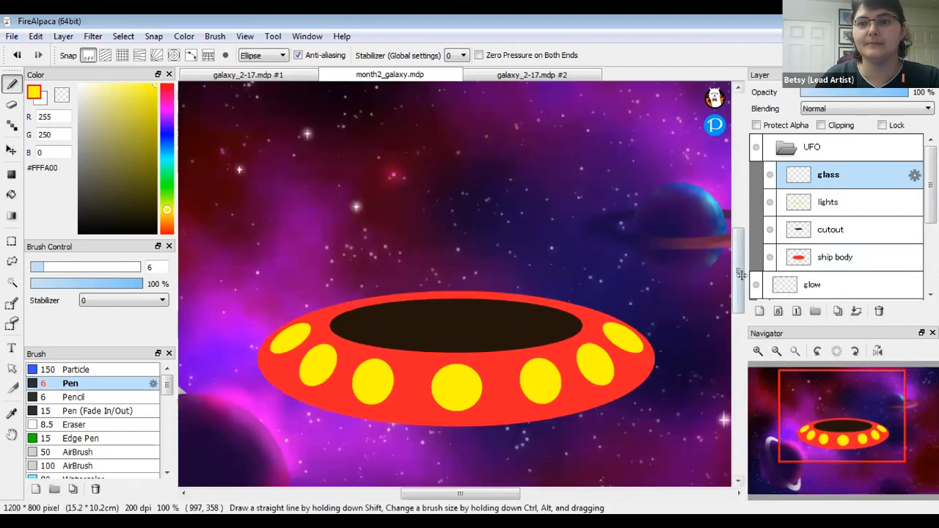
- Set the colour to cyan #00FFEA and draw a large circle outline on the glass layer, as wide as the ship's cutout
left_click(758, 351)
scroll(739, 273, "up", 2)
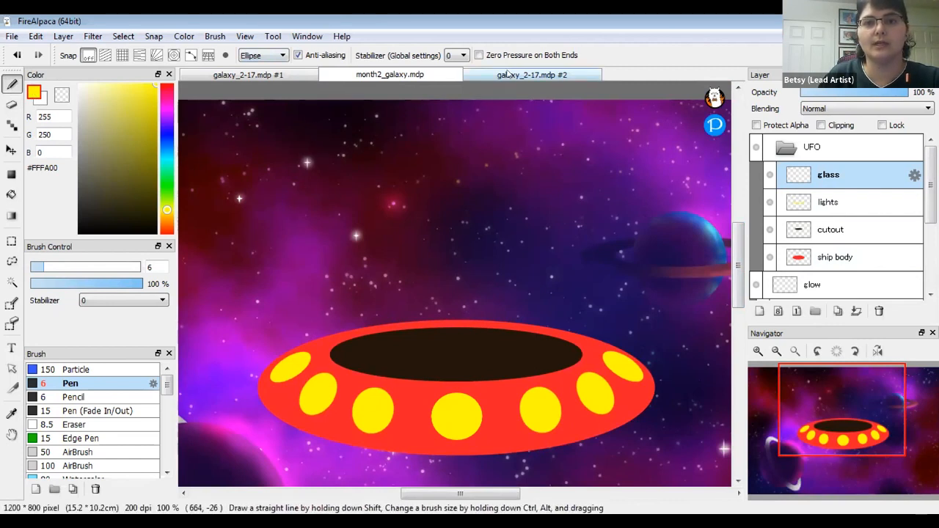
left_click(533, 74)
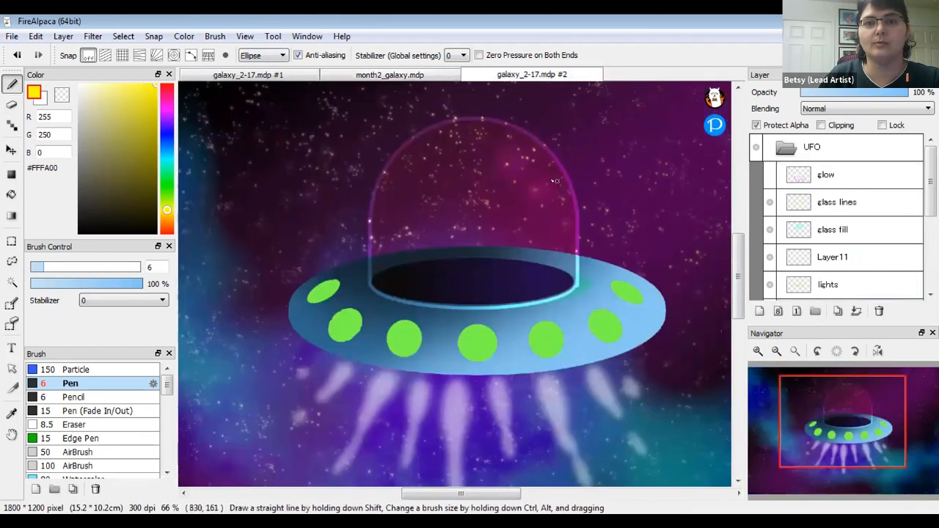
left_click(370, 74)
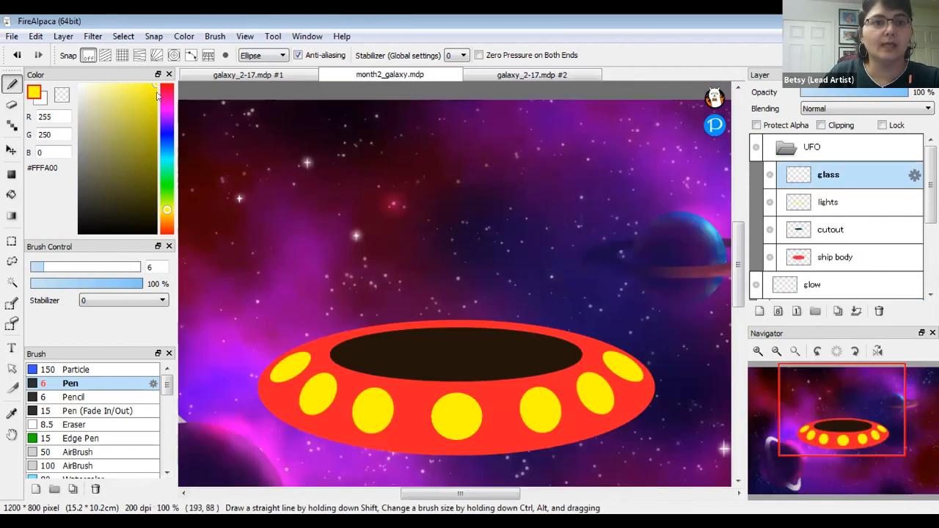
left_click(167, 164)
left_click_drag(167, 163, 167, 161)
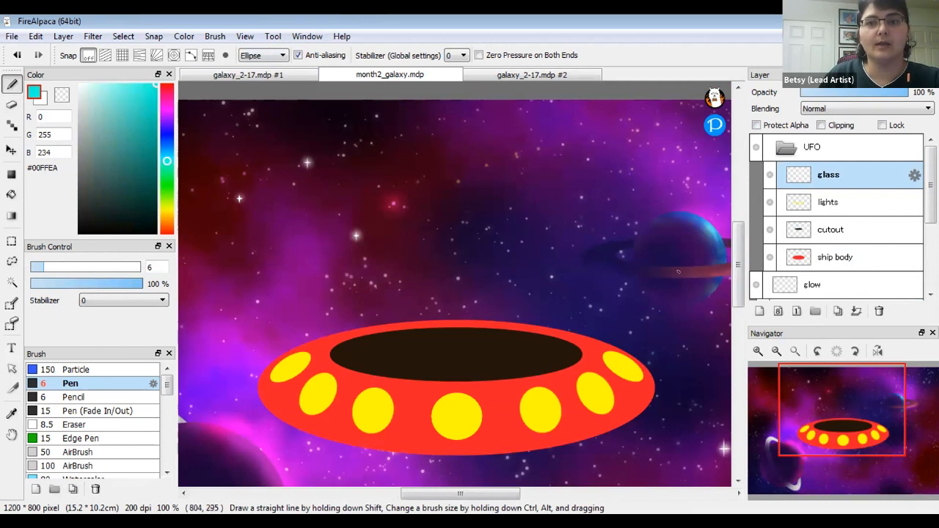
scroll(740, 265, "down", 2)
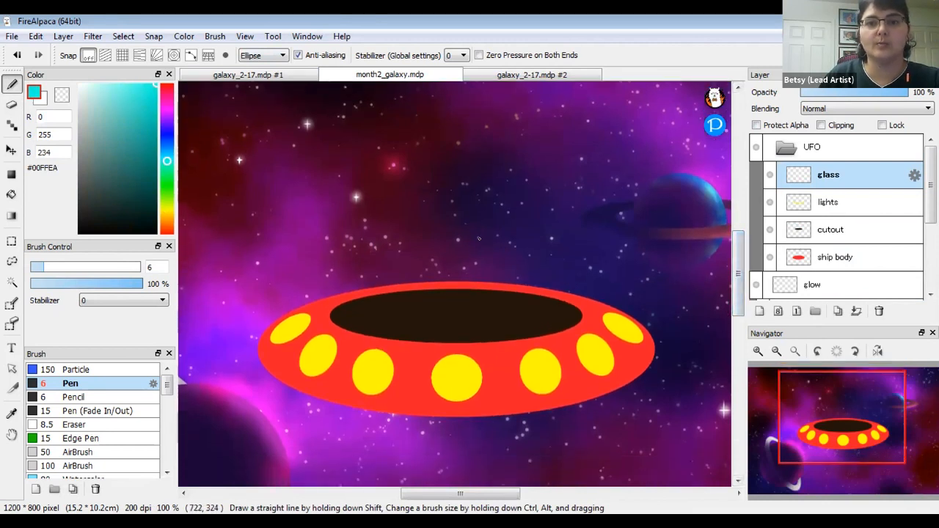
mouse_move(327, 186)
left_mouse_down()
mouse_move(402, 294)
mouse_move(583, 435)
left_mouse_up()
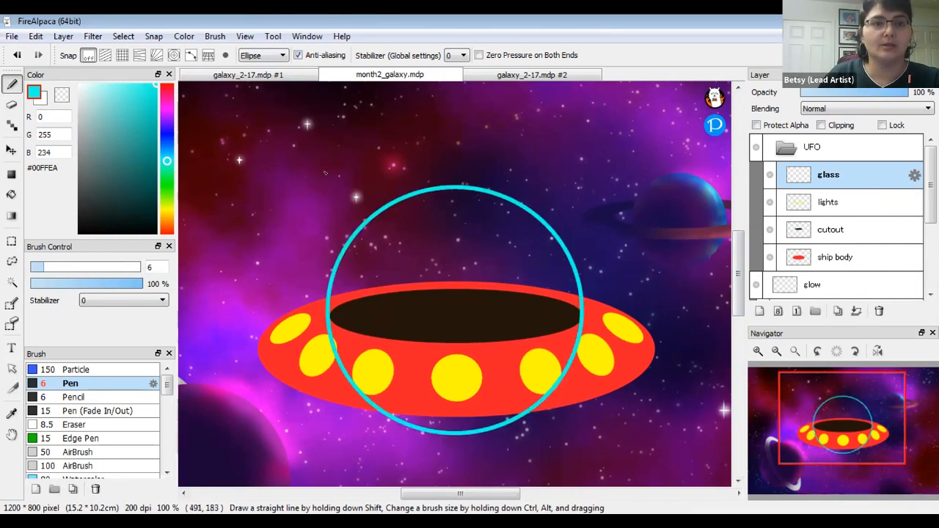
- Transform the cyan circle, making it slightly shorter and centring it so its sides meet the cutout's edges
left_click(11, 150)
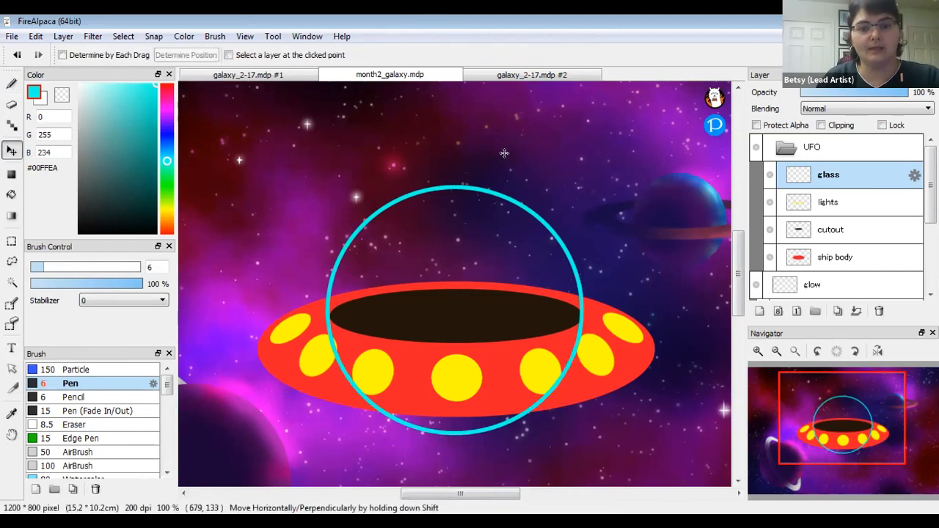
key("ctrl+t")
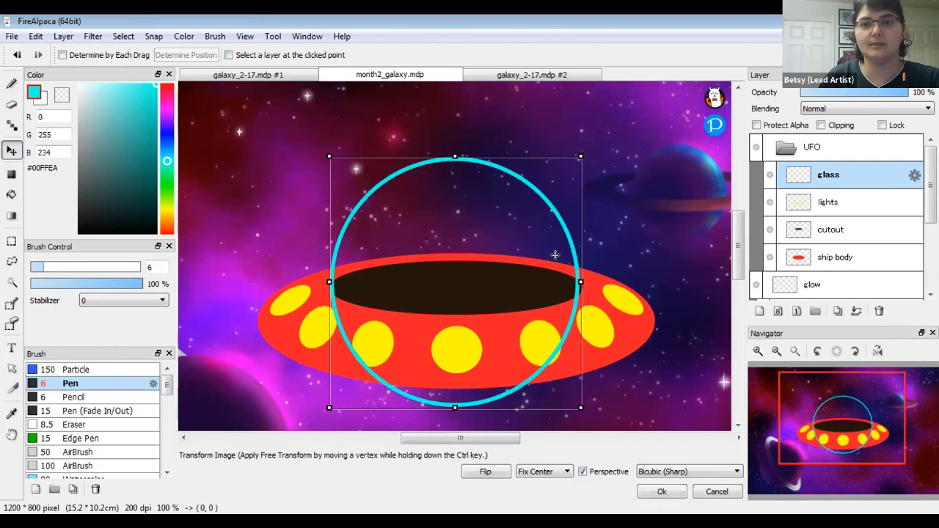
left_click_drag(555, 255, 558, 256)
left_click_drag(452, 153, 453, 157)
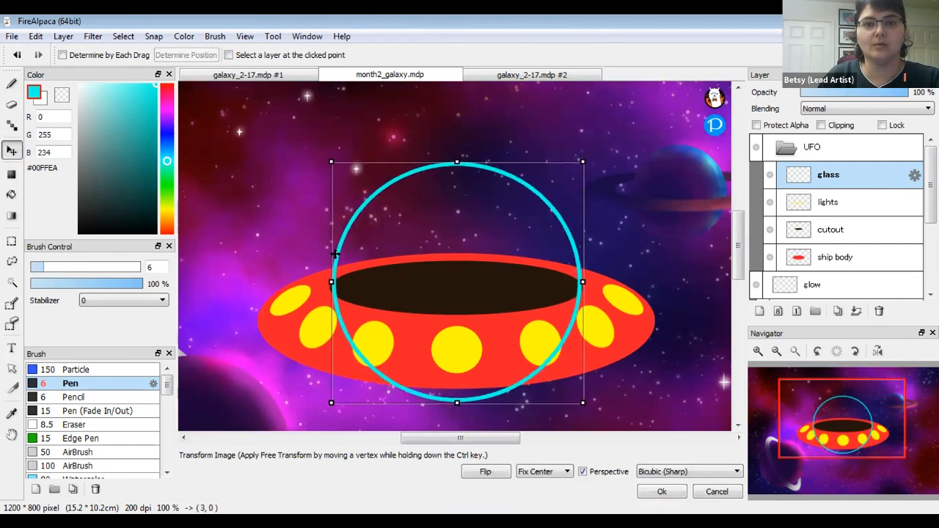
left_click_drag(326, 276, 322, 276)
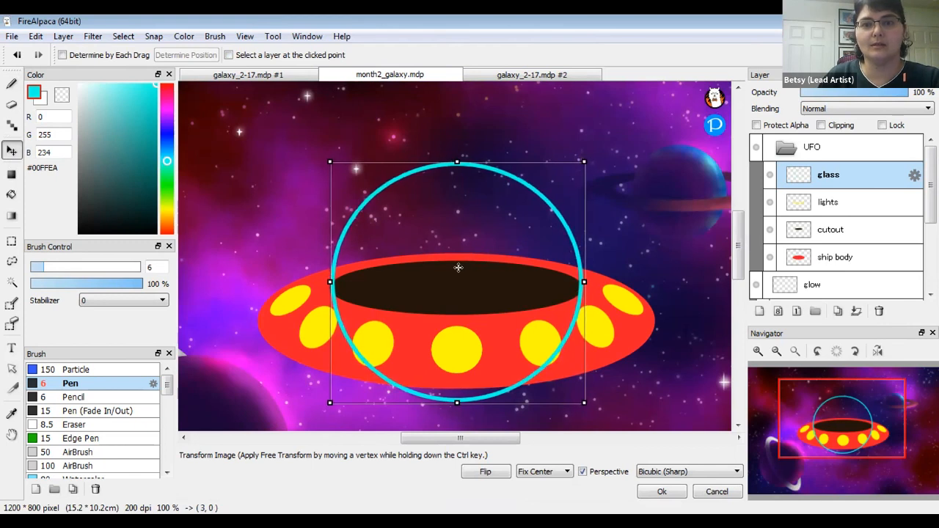
left_click_drag(459, 268, 458, 267)
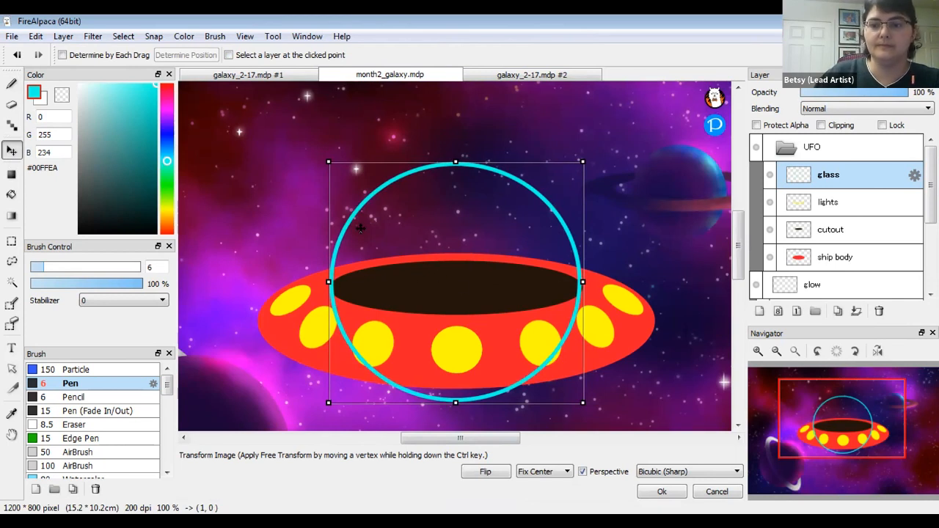
key("Return")
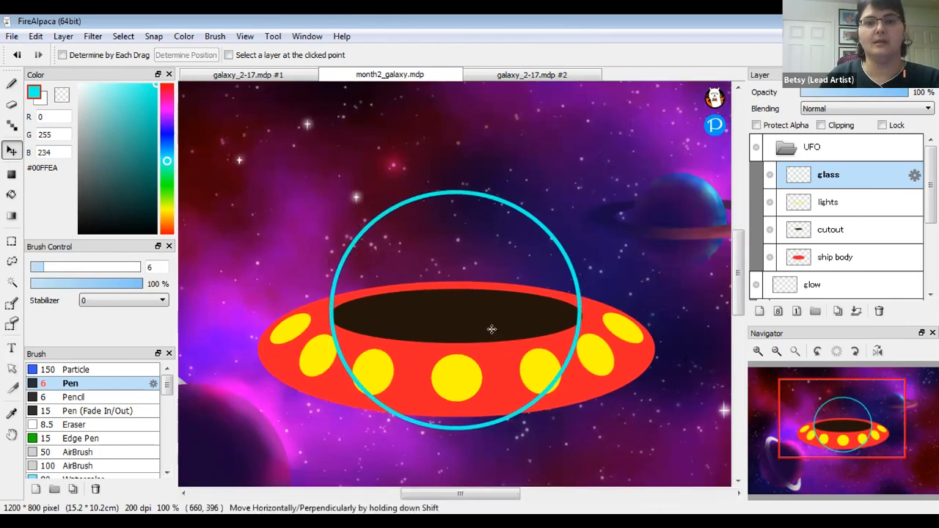
- Move the cyan circle up above the hull until its lower edge only overlaps the back part of the cutout
scroll(739, 255, "up", 1)
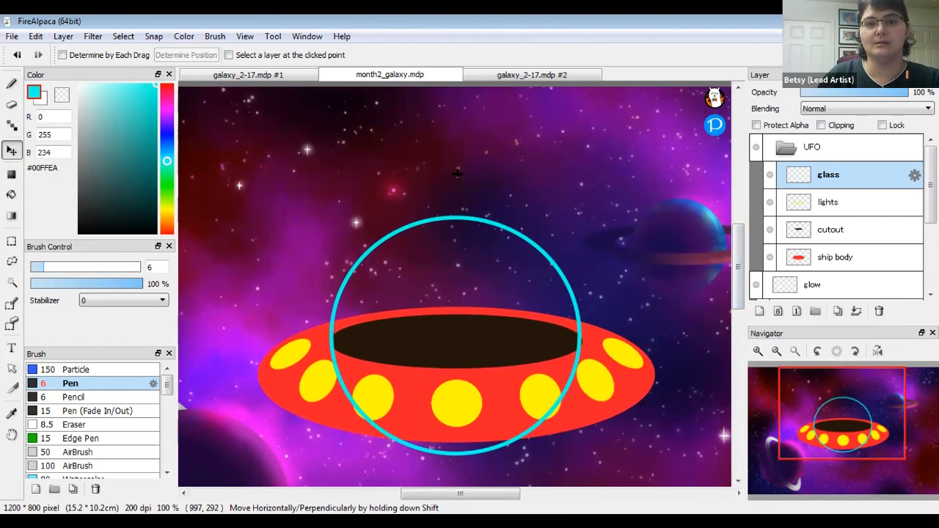
left_click_drag(426, 441, 427, 339)
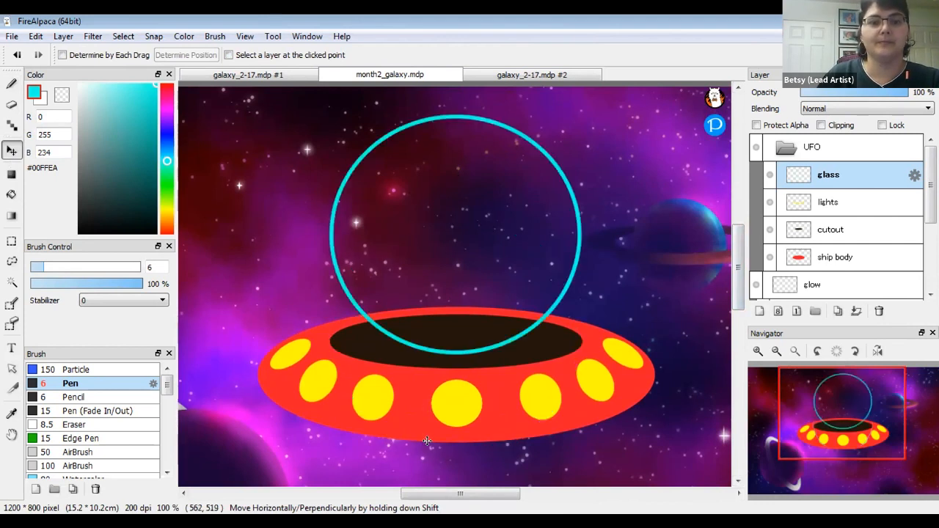
left_click_drag(740, 272, 739, 266)
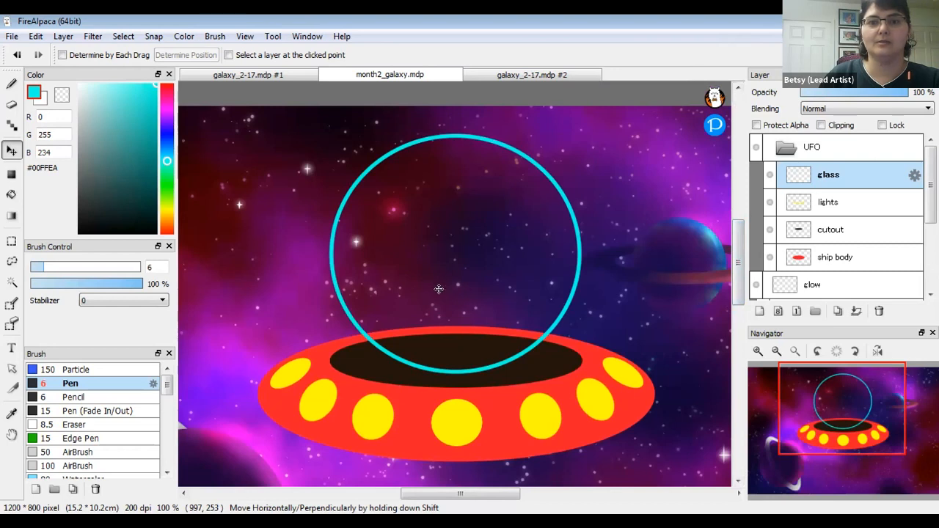
left_click_drag(439, 274, 459, 242)
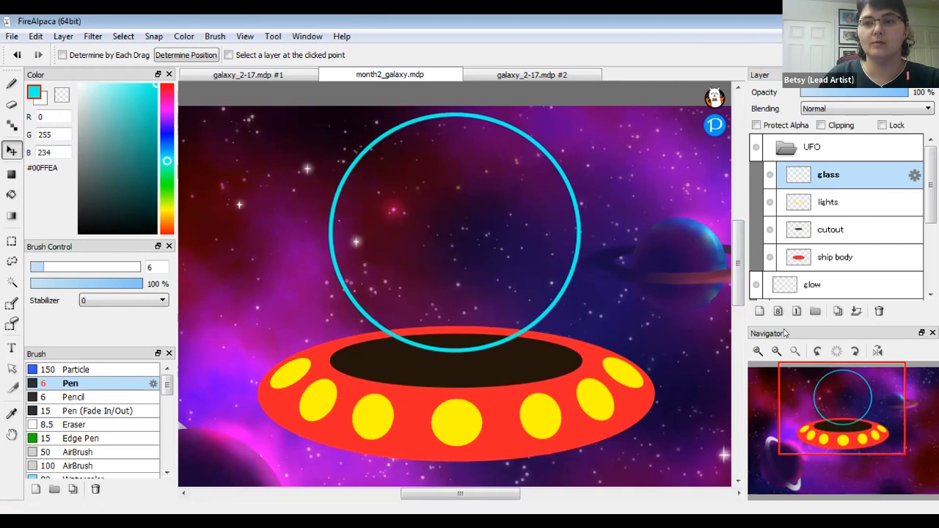
- Move the whole UFO folder lower on the canvas and nudge the glass circle up to the cutout's back rim
left_click(776, 351)
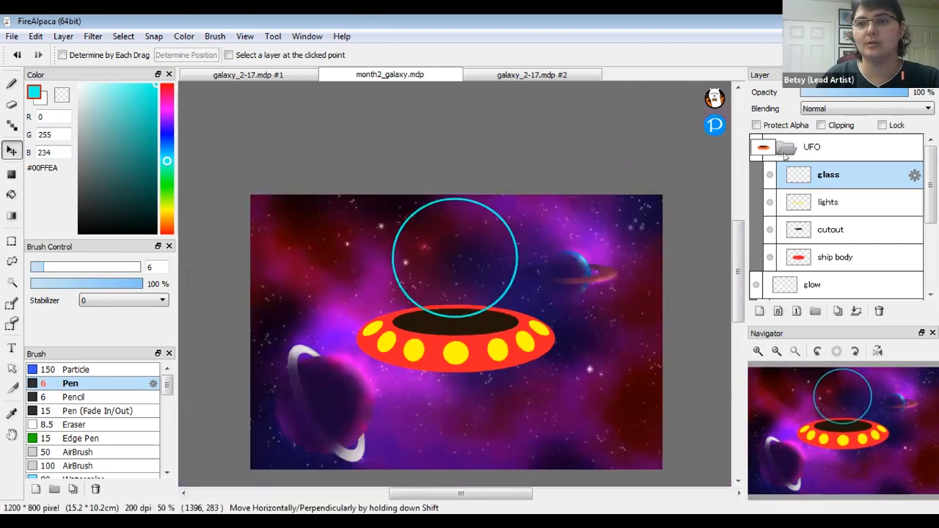
left_click(852, 152)
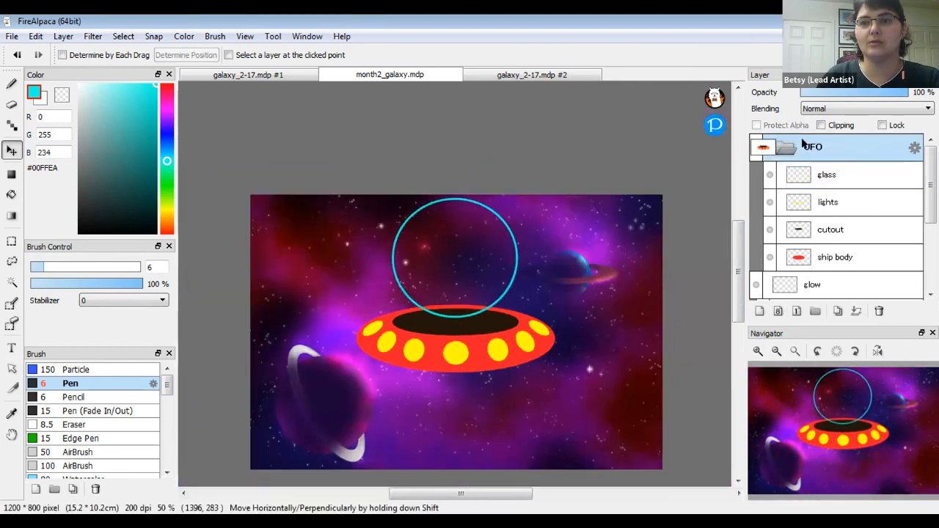
left_click_drag(495, 331, 505, 370)
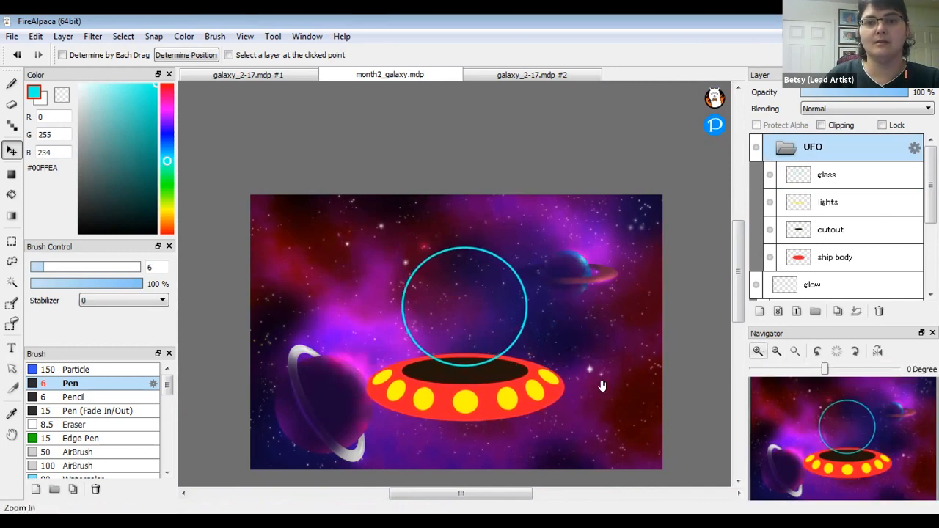
key("ctrl+alt+0")
left_click(843, 178)
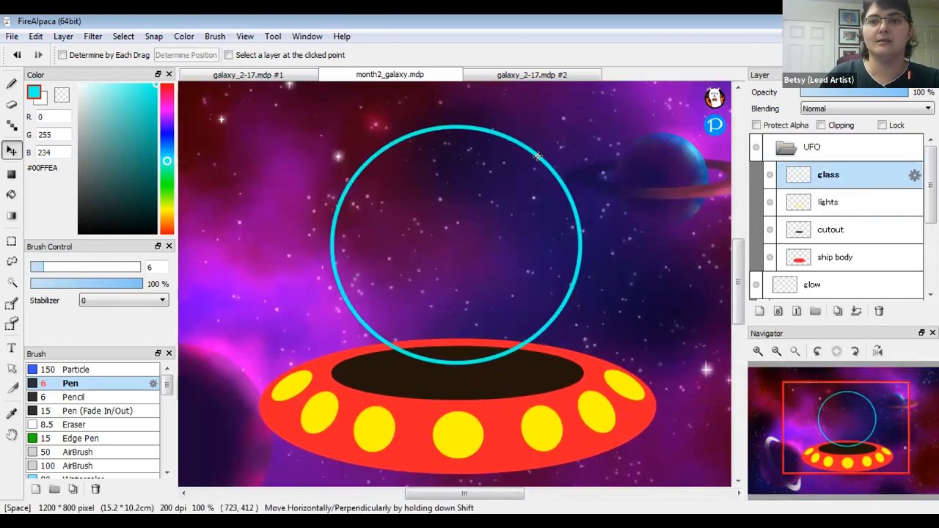
left_click_drag(569, 278, 565, 268)
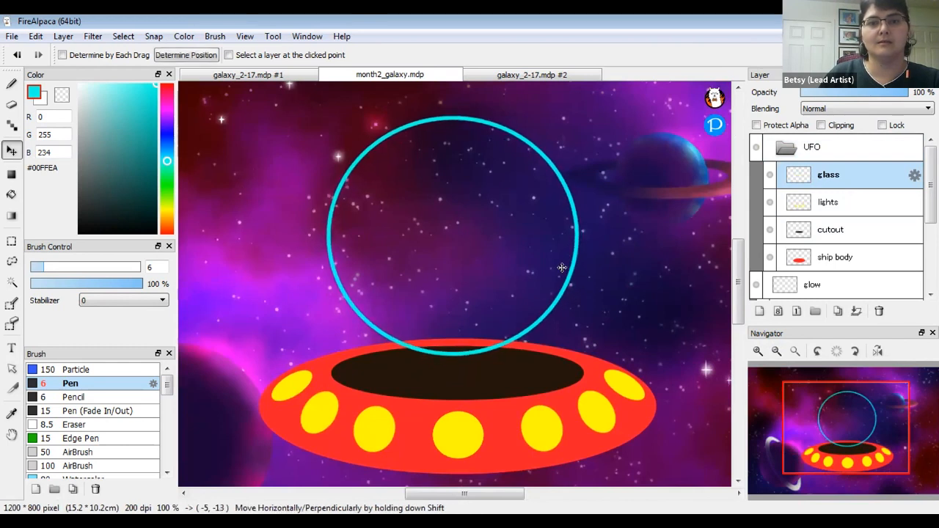
- Try drawing a small cyan circle in the empty space beside the large glass circle, and undo it
left_click(11, 84)
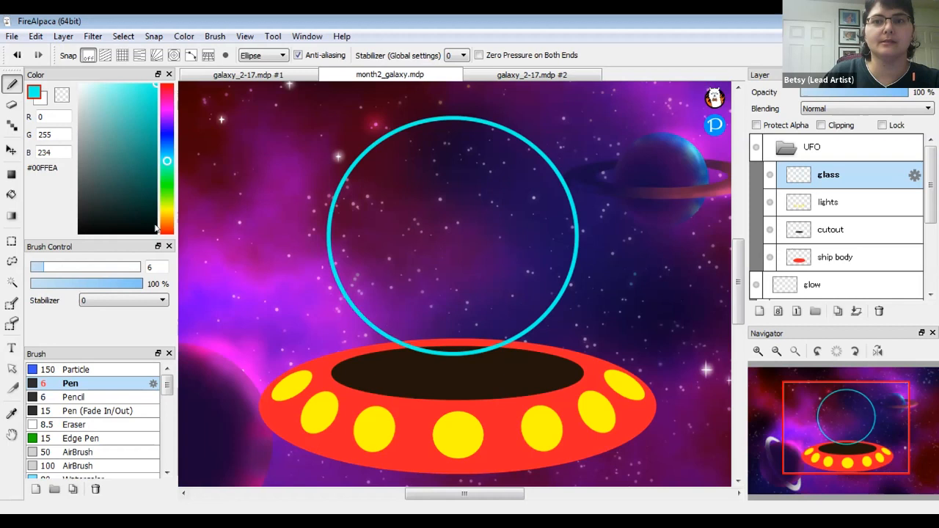
left_click_drag(213, 139, 291, 170)
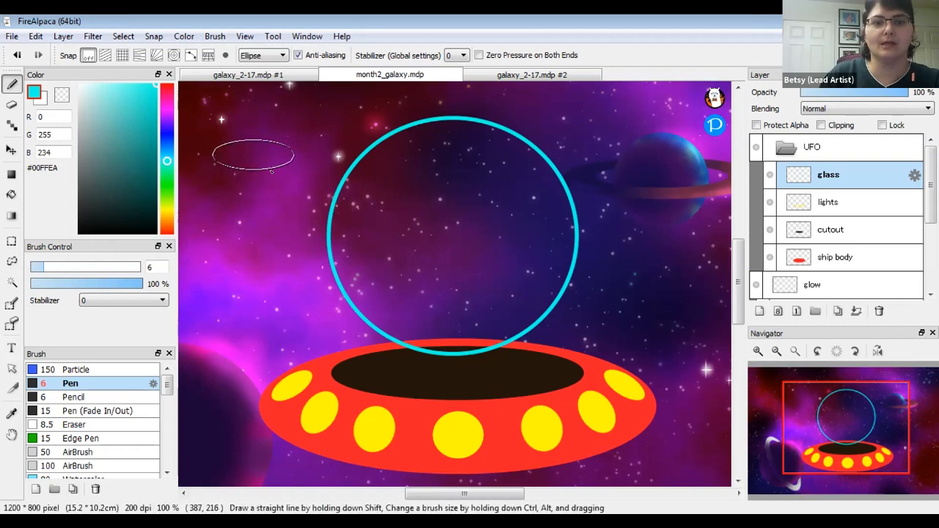
left_click_drag(294, 170, 257, 184)
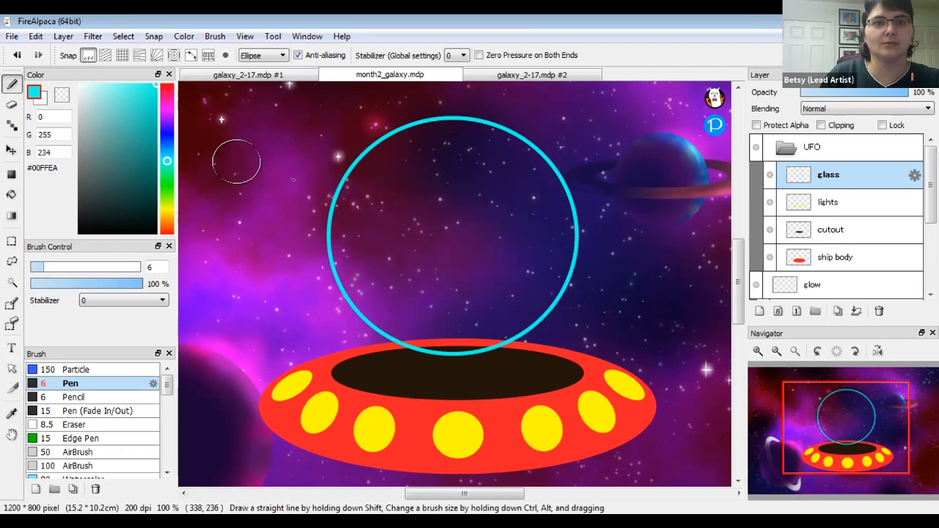
left_click_drag(260, 183, 291, 216)
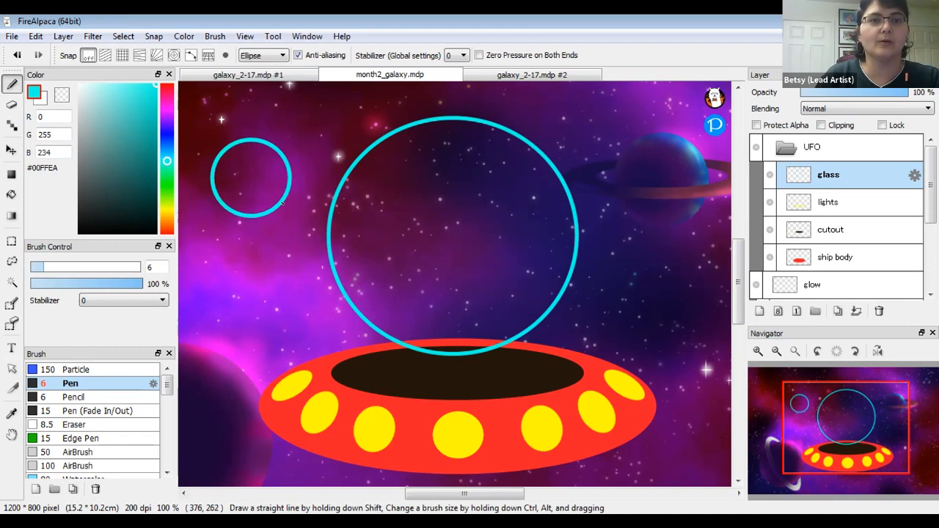
key("ctrl+z")
- Try the concentric circle snap centred on the ship's cutout, and turn snapping off again
left_click(173, 56)
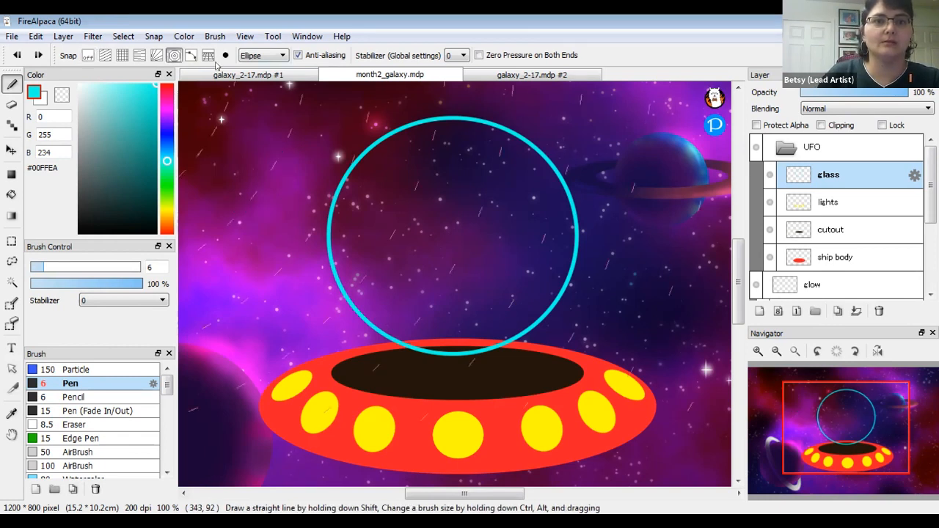
mouse_move(464, 240)
left_mouse_down()
mouse_move(454, 220)
mouse_move(453, 372)
left_mouse_up()
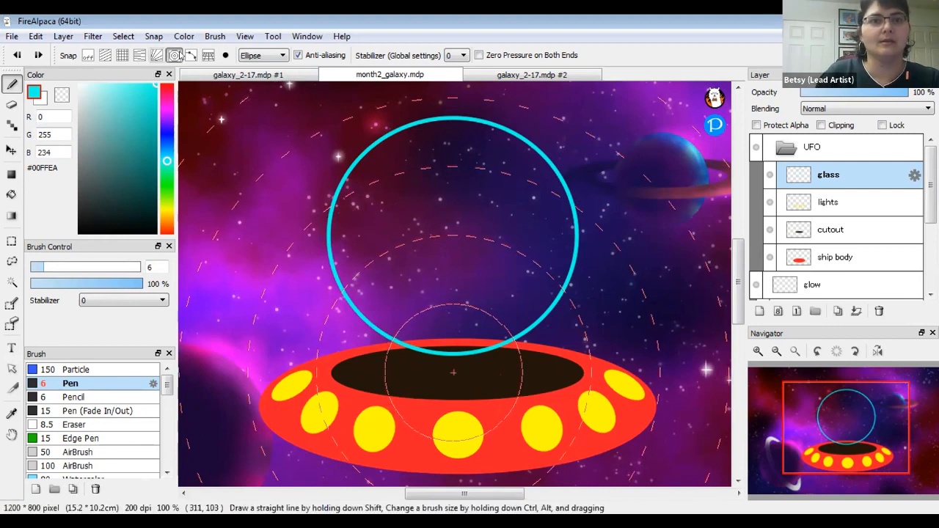
left_click(87, 55)
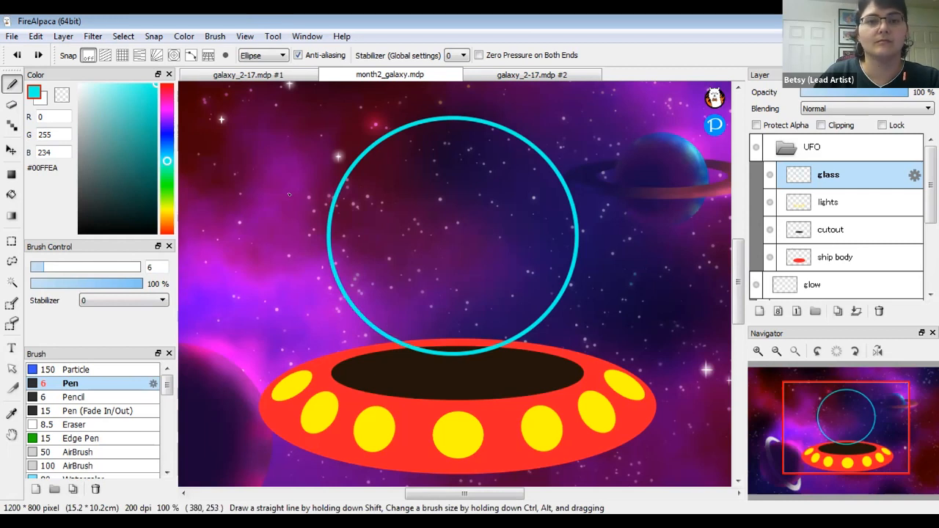
left_click(270, 56)
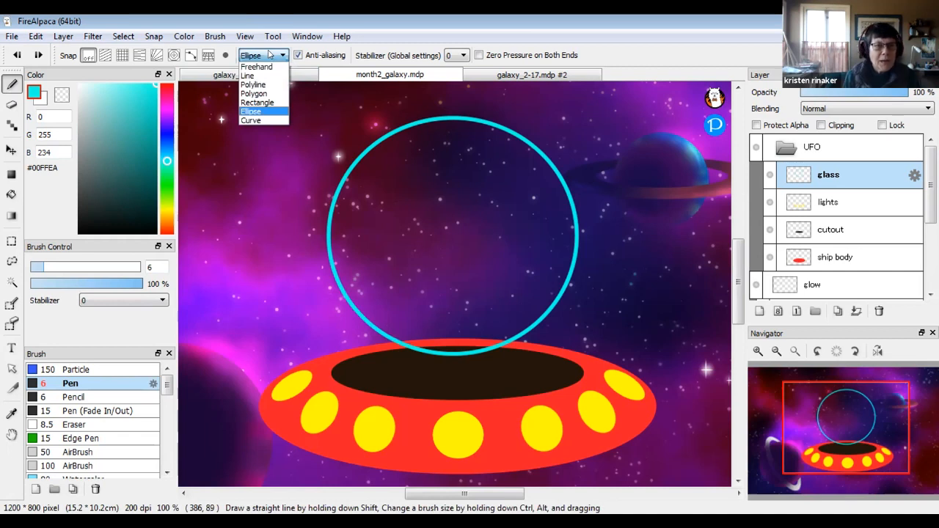
left_click(270, 56)
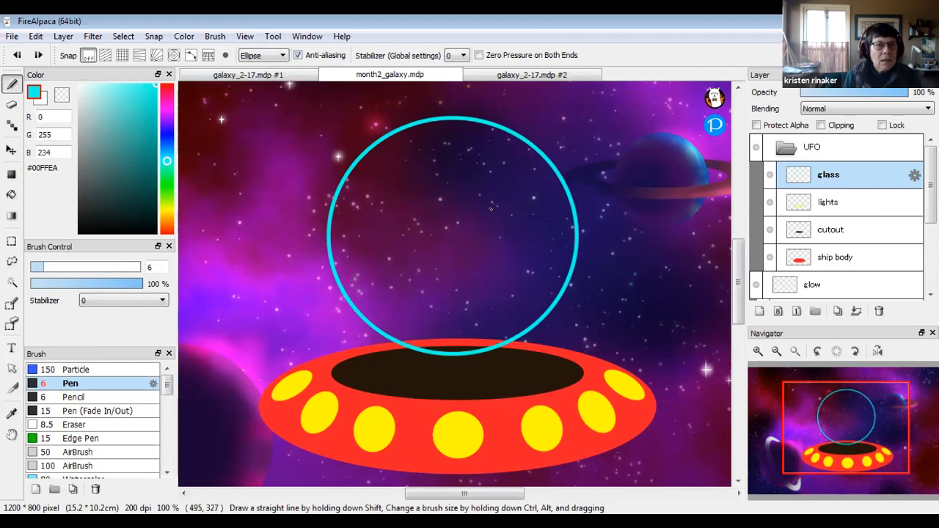
- Check the dome in the finished example galaxy_2-17.mdp #2, and draw a cyan ellipse around the cutout on a new layer above glass
left_click(541, 76)
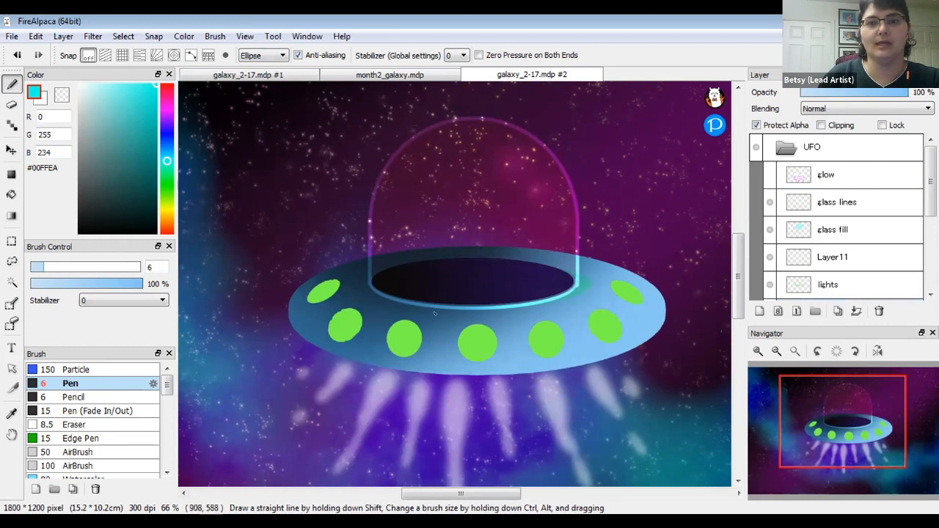
left_click(378, 75)
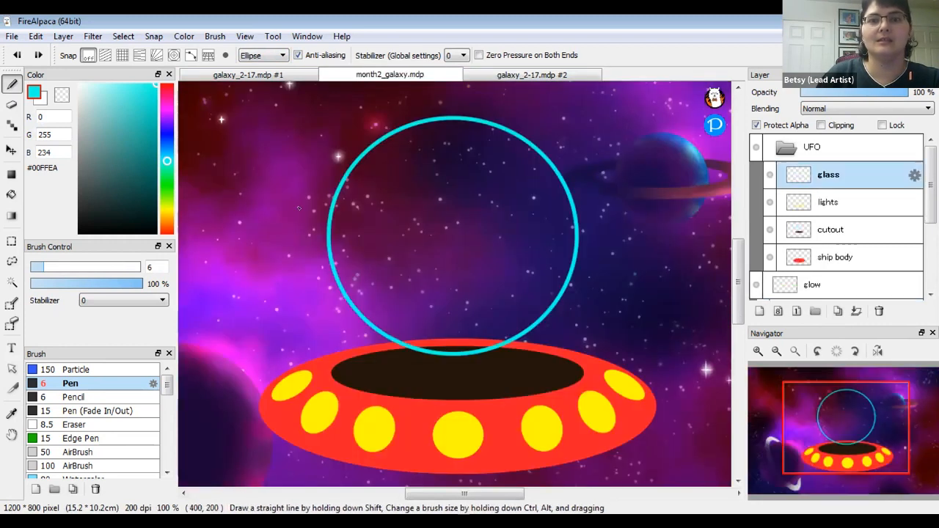
left_click(759, 311)
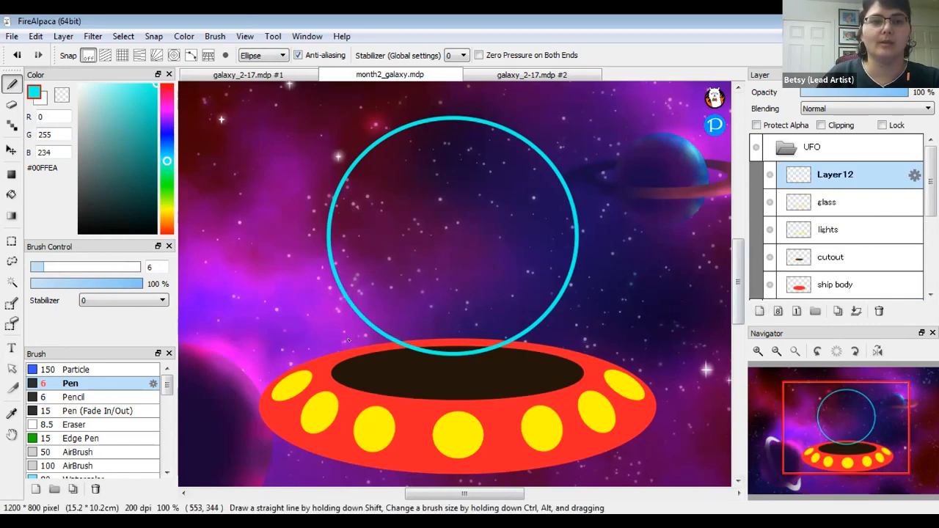
mouse_move(334, 351)
left_mouse_down()
mouse_move(381, 371)
mouse_move(580, 408)
left_mouse_up()
- Move and enlarge the cyan ellipse until it surrounds the cutout's rim, and merge its layer down into the glass layer
left_click(11, 149)
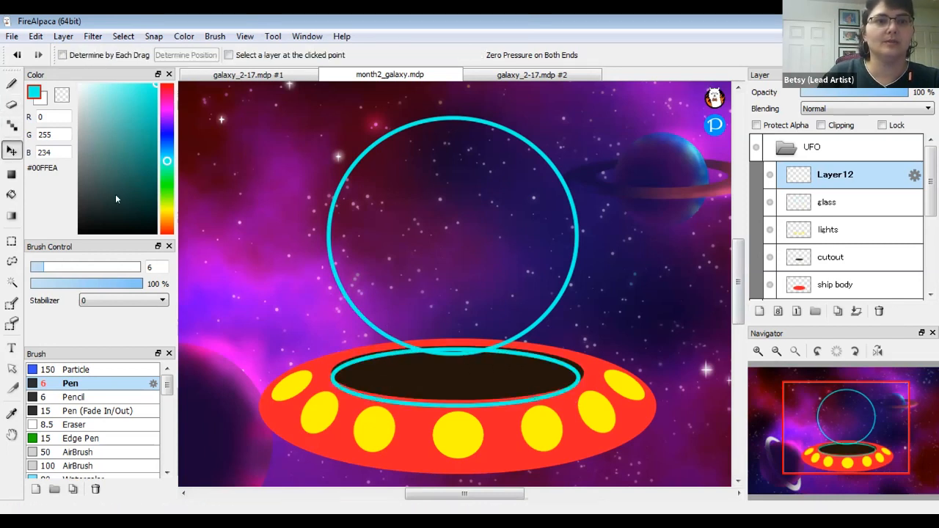
left_click_drag(435, 398, 448, 389)
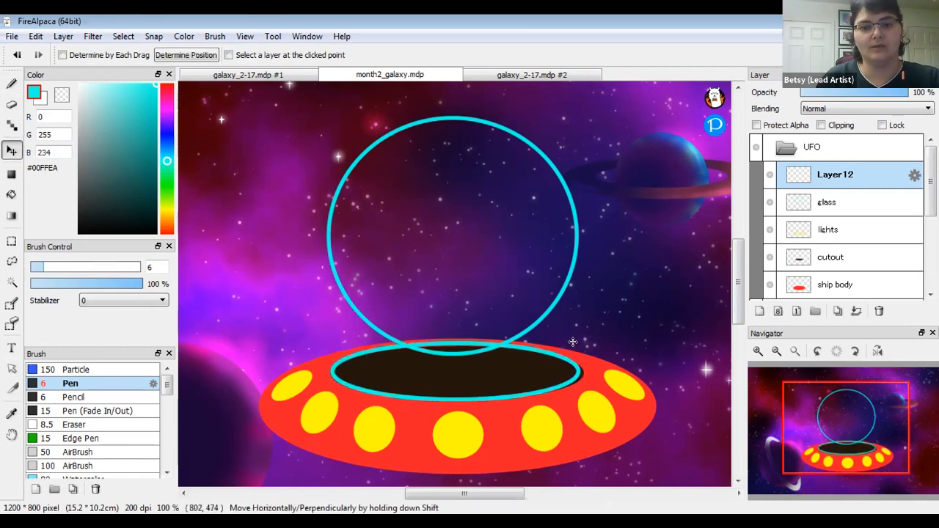
key("ctrl+t")
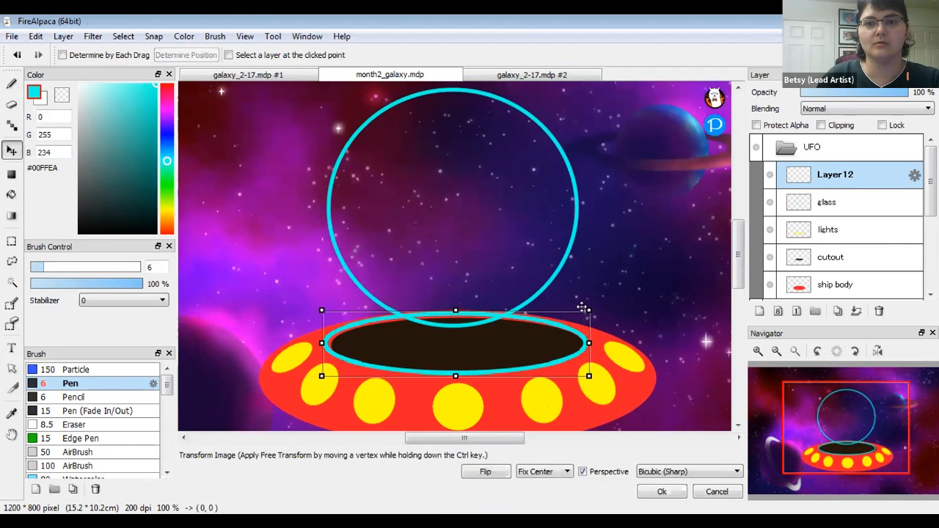
left_click_drag(453, 308, 455, 312)
left_click_drag(455, 375, 507, 364)
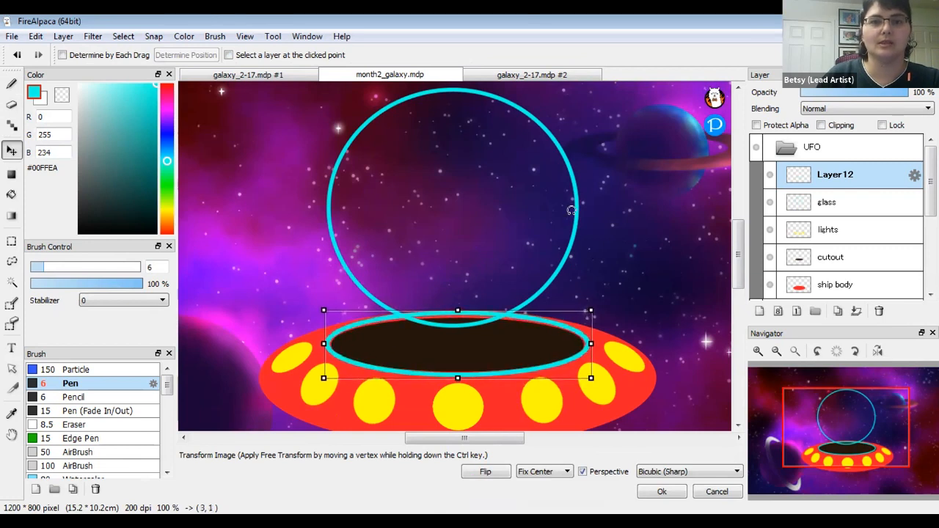
key("Return")
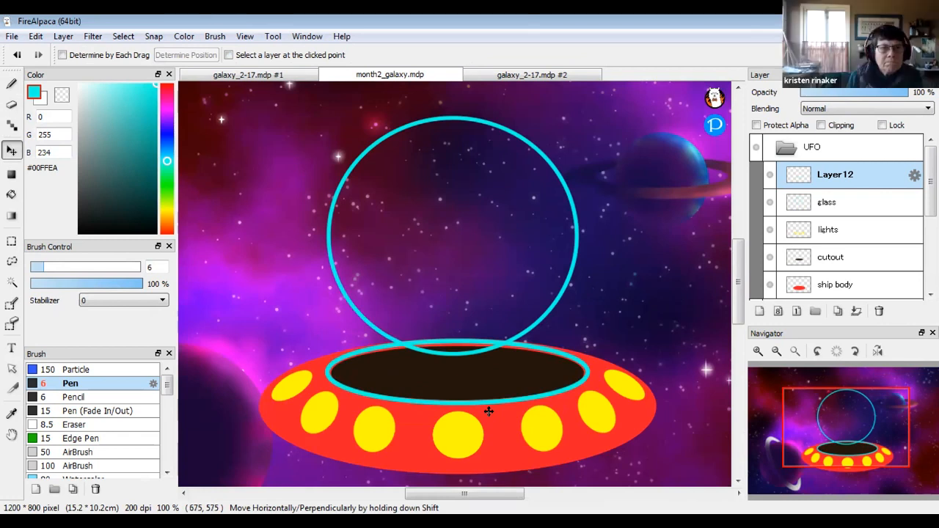
left_click(11, 86)
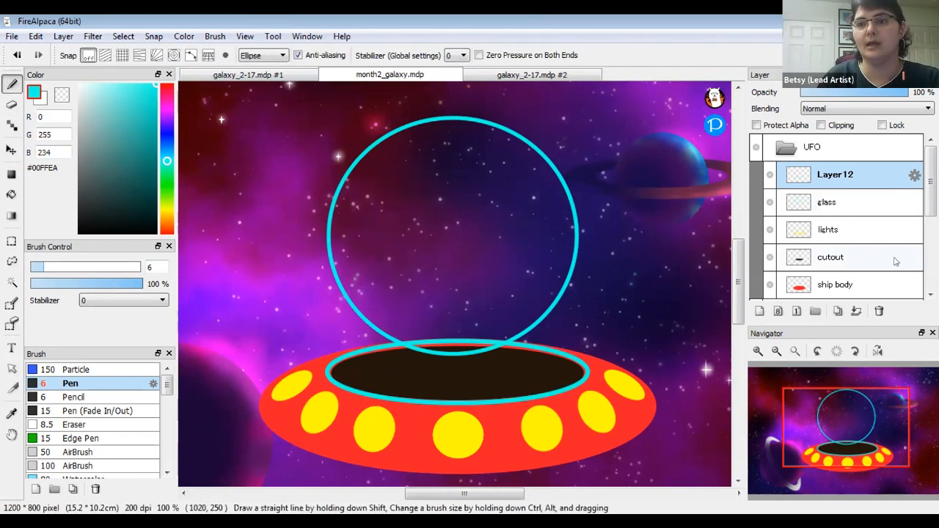
left_click(853, 312)
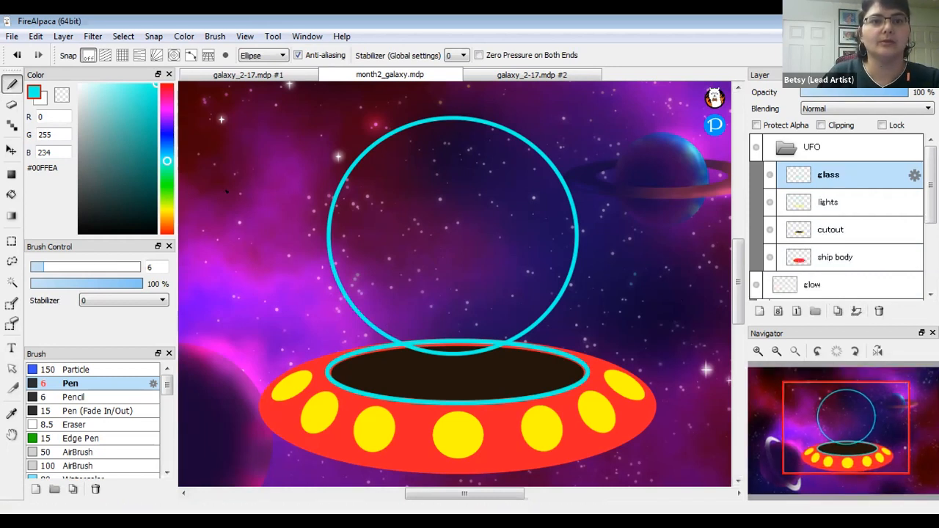
- Draw a straight line from the circle's left edge down to the rim ellipse's left end, undoing the first attempt and redrawing it more precisely
left_click(281, 55)
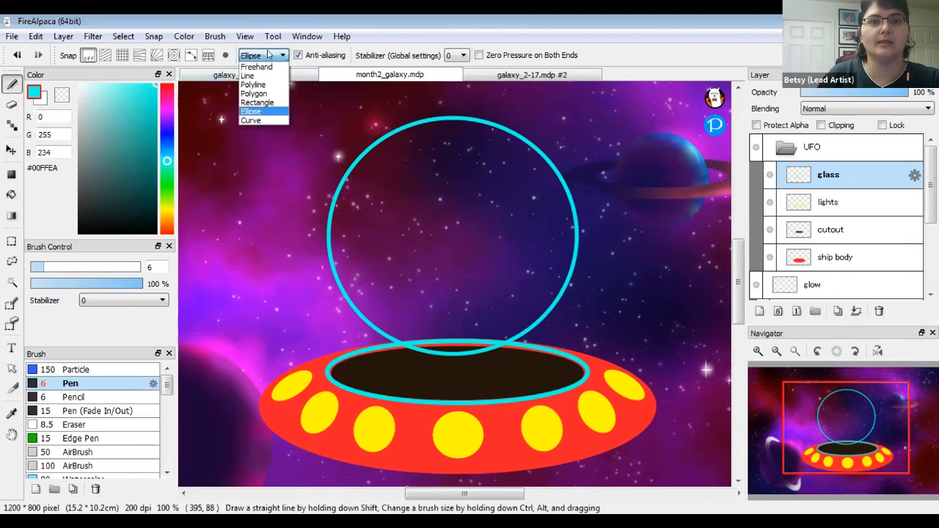
left_click(266, 76)
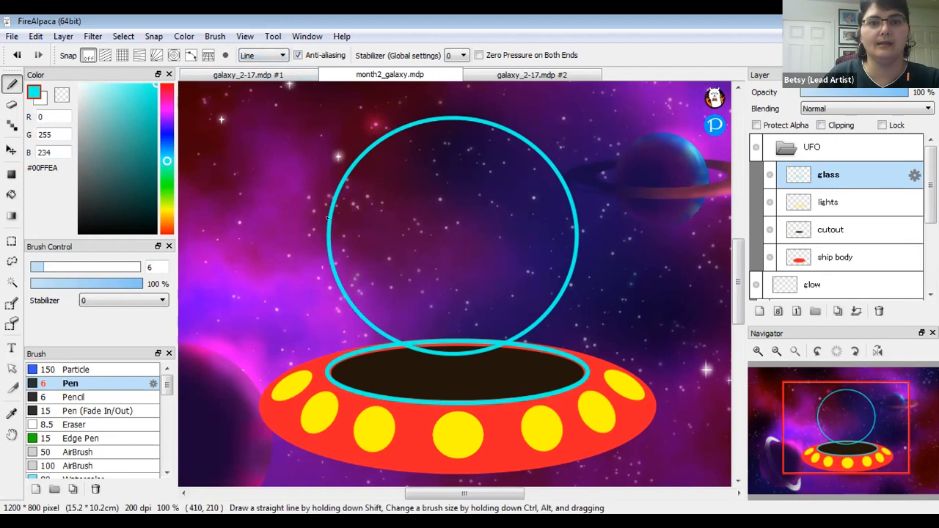
left_click_drag(328, 238, 327, 372)
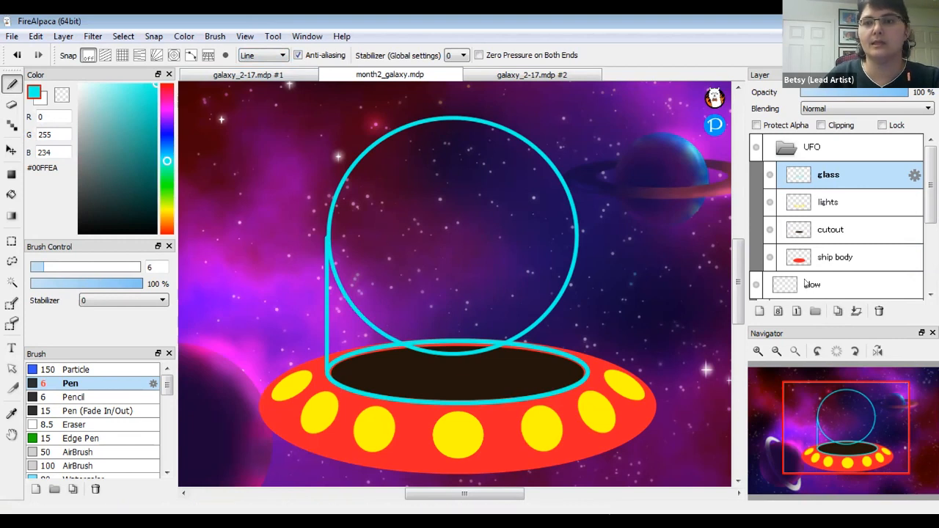
mouse_move(772, 369)
left_click(758, 352)
left_click(758, 352)
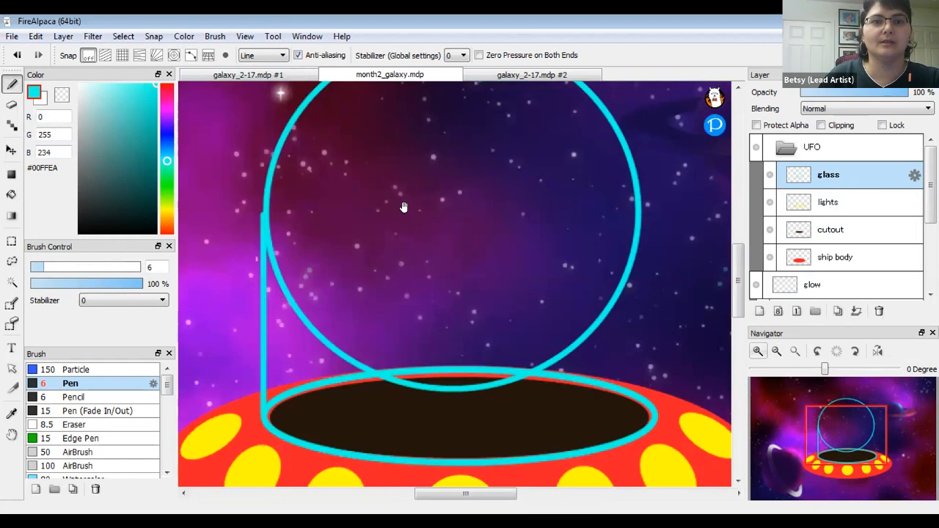
left_click_drag(404, 206, 536, 204)
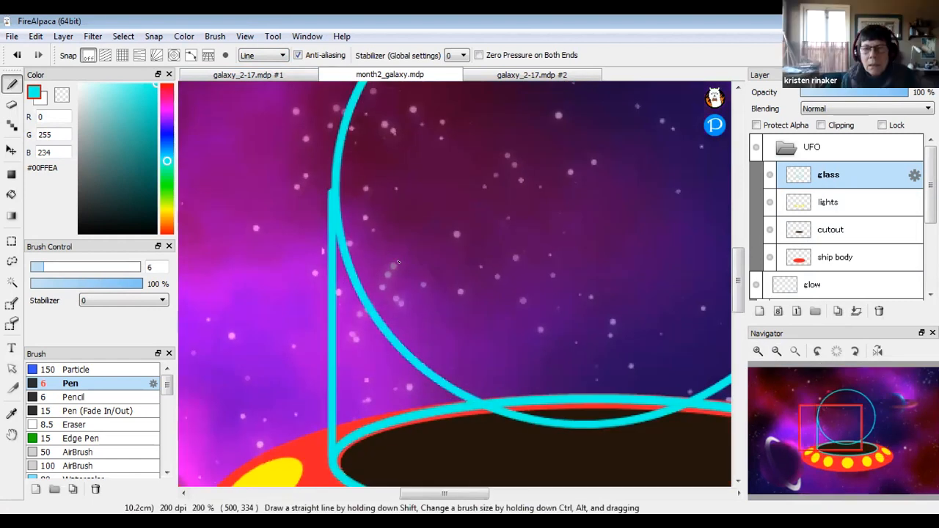
key("ctrl+z")
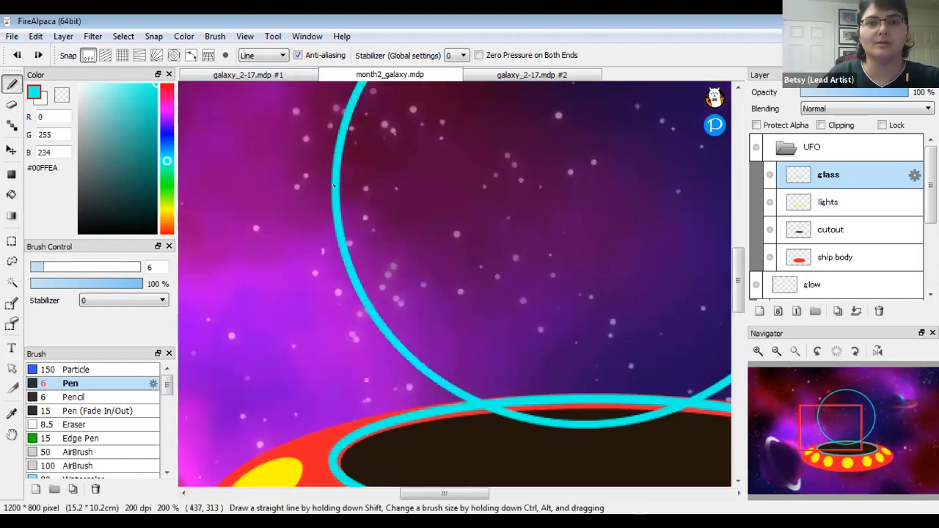
mouse_move(335, 193)
left_mouse_down()
mouse_move(343, 417)
mouse_move(334, 485)
left_mouse_up()
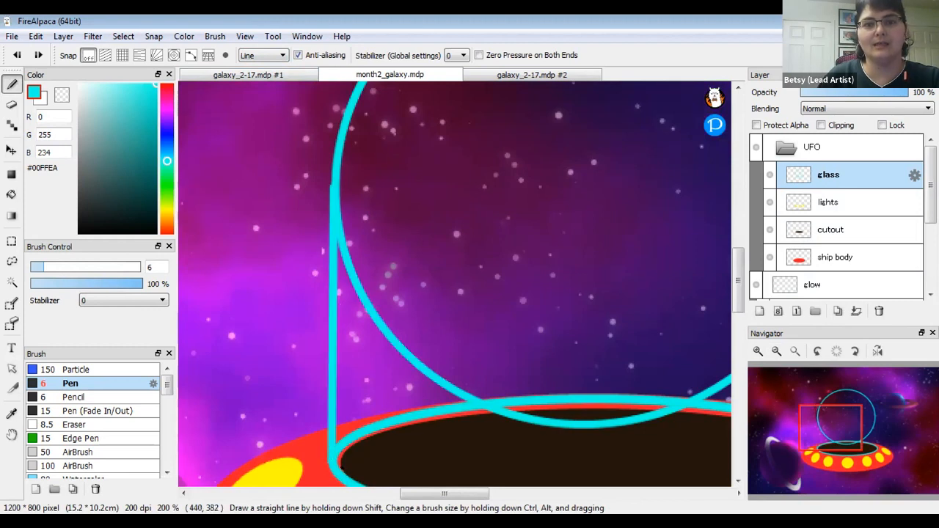
- Draw a matching straight line from the circle's right edge down to the rim ellipse's right end
mouse_move(606, 330)
left_mouse_down()
mouse_move(480, 245)
mouse_move(314, 275)
left_mouse_up()
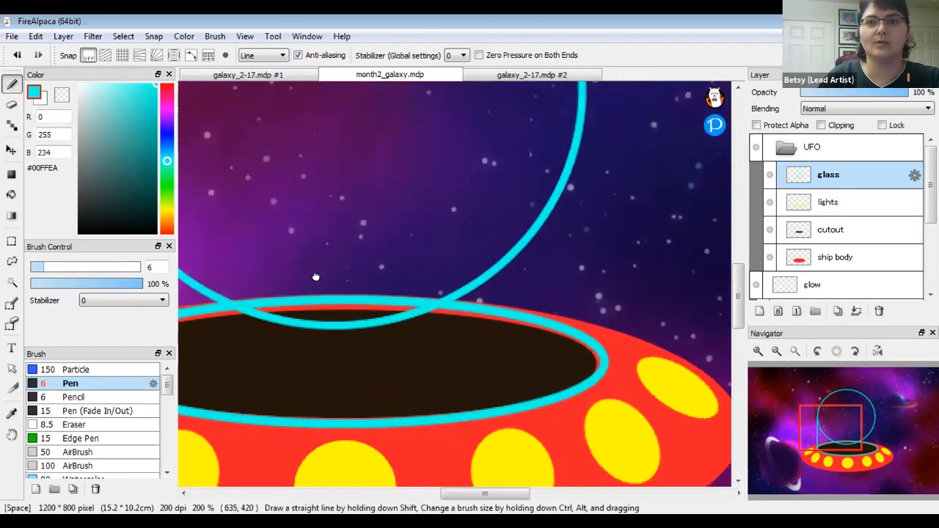
left_click_drag(519, 147, 542, 427)
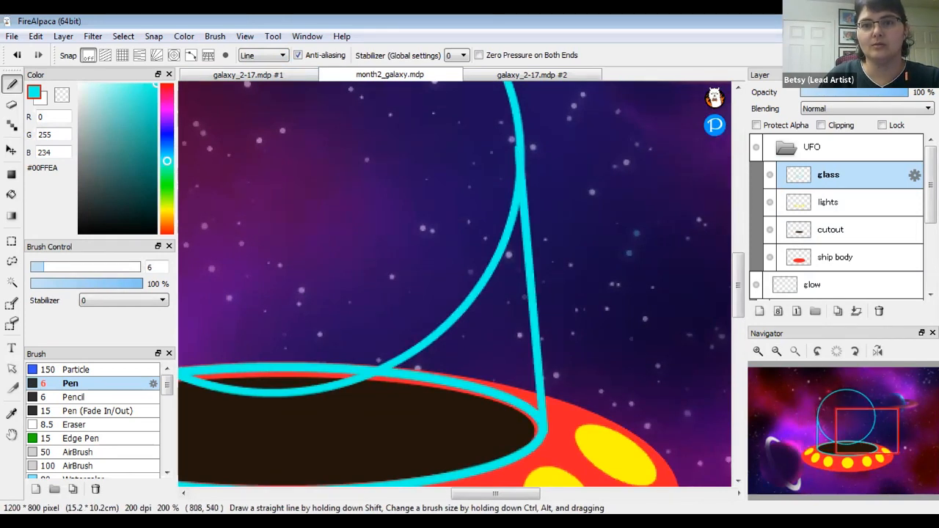
left_click_drag(296, 256, 480, 284)
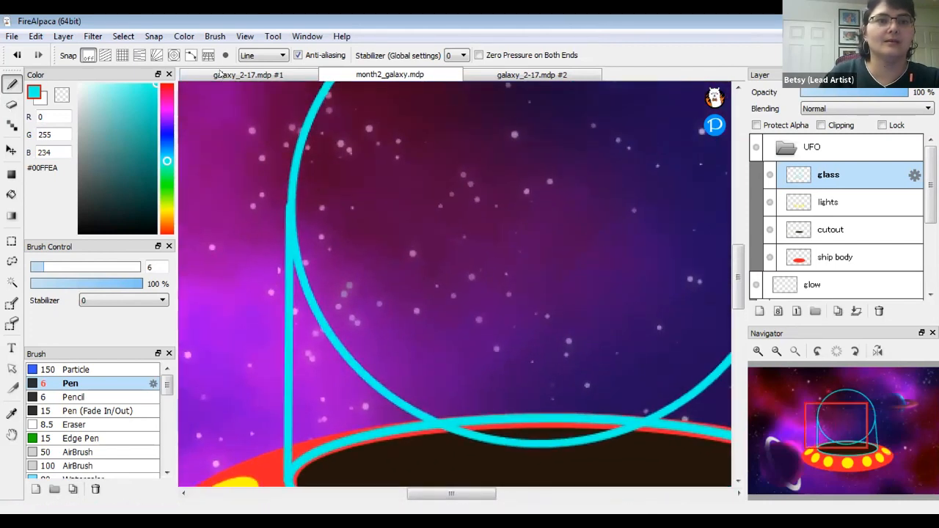
- Erase the glass outline's overlaps where the circle and rear rim meet the side lines, using the freehand Pen with transparent color
left_click(12, 86)
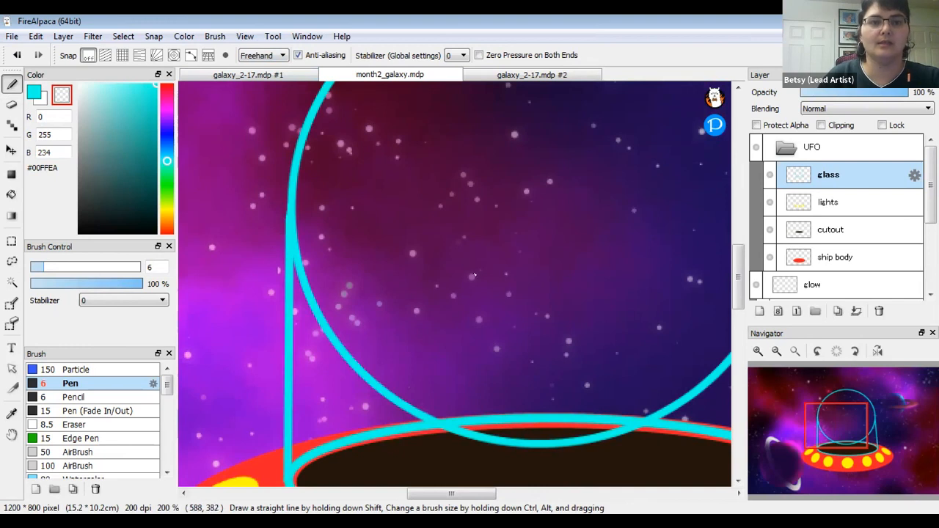
left_click_drag(579, 243, 486, 209)
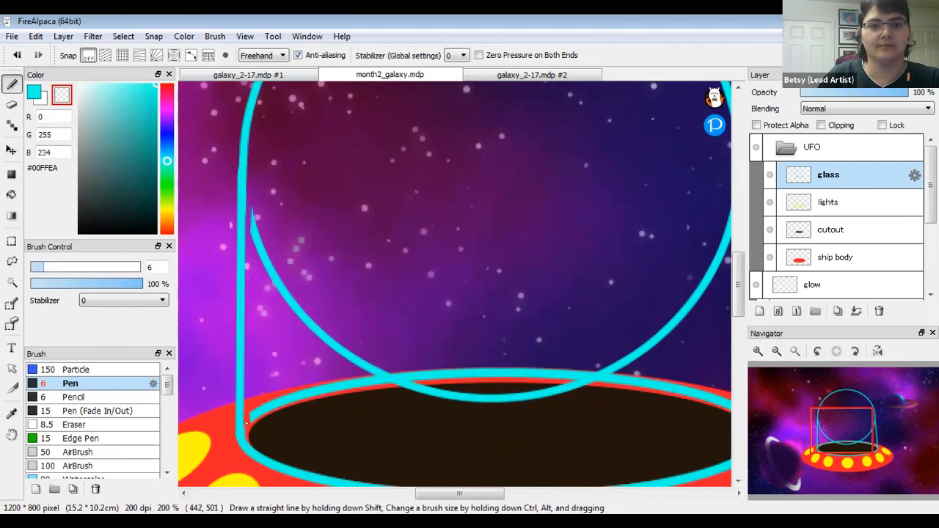
left_click_drag(514, 311, 382, 301)
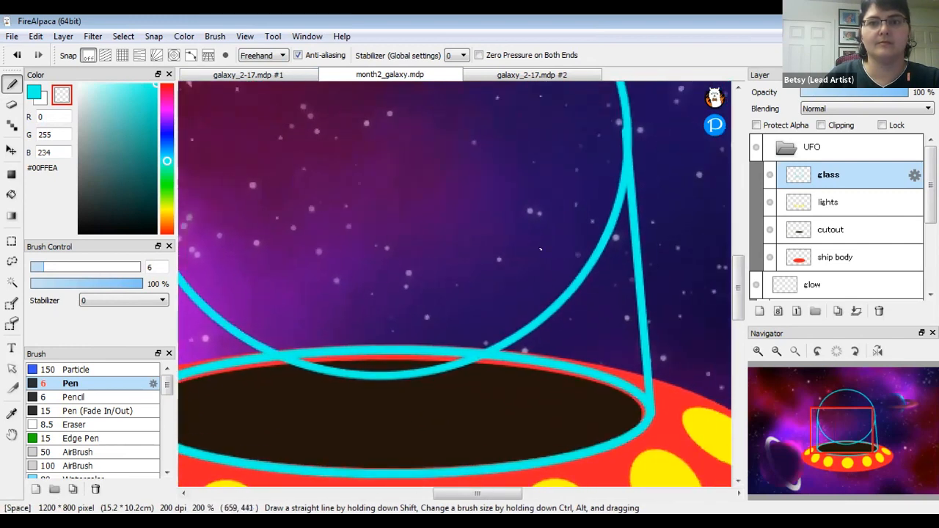
mouse_move(621, 185)
left_mouse_down()
mouse_move(619, 160)
mouse_move(622, 193)
left_mouse_up()
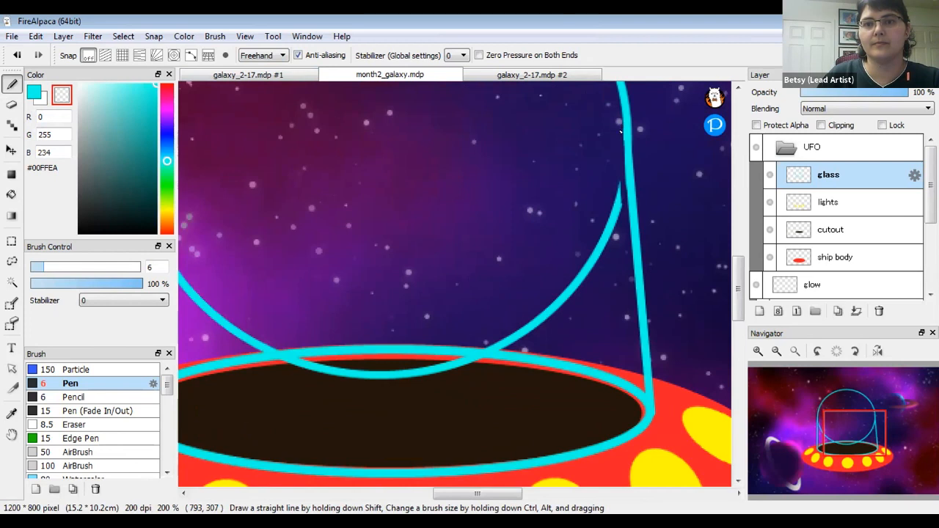
left_click_drag(528, 333, 459, 256)
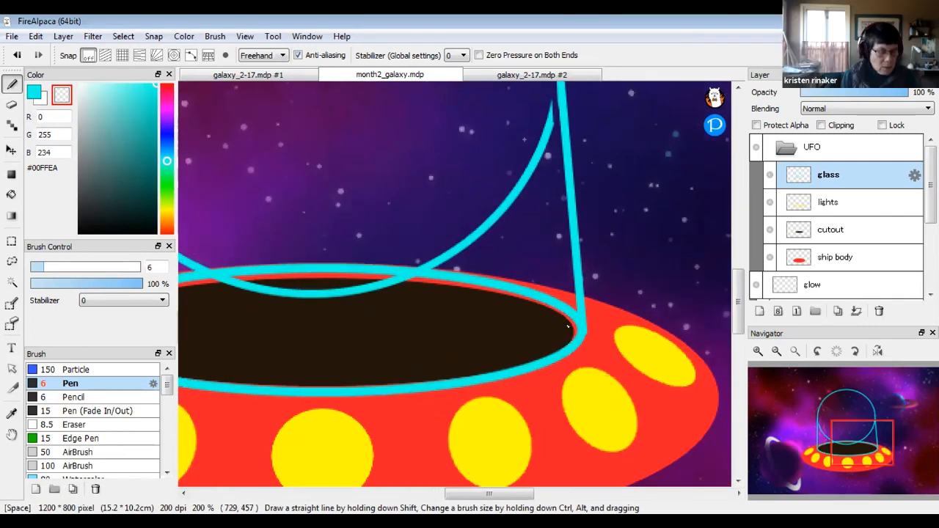
left_click_drag(577, 320, 574, 315)
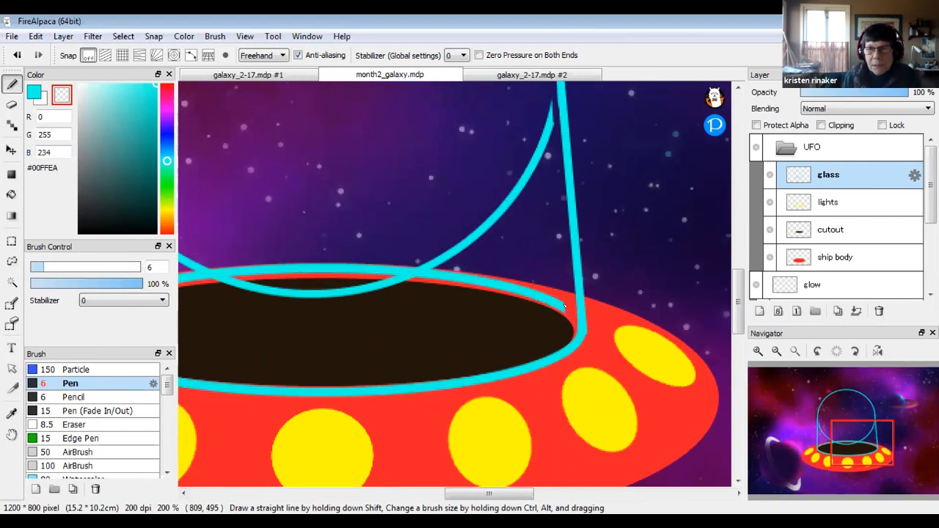
- Lasso the leftover lower circle arc and rear rim line inside the glass dome, delete them, and clear the selection
left_click(776, 351)
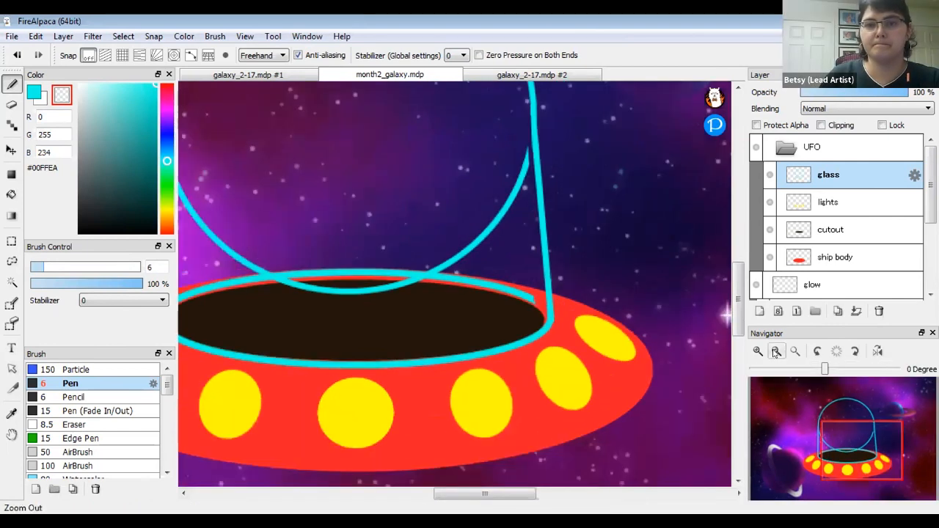
left_click_drag(451, 300, 498, 357)
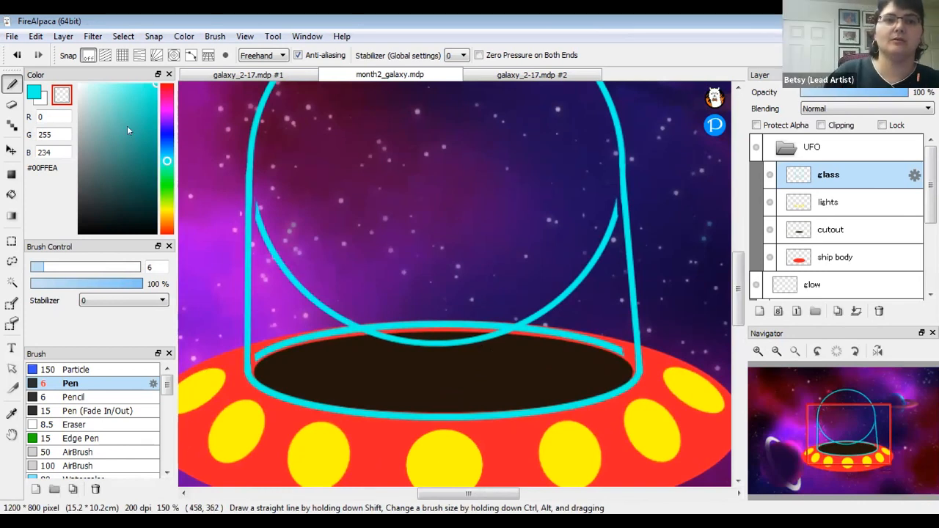
left_click(12, 262)
mouse_move(259, 192)
left_mouse_down()
mouse_move(250, 221)
mouse_move(262, 315)
mouse_move(253, 354)
mouse_move(321, 380)
mouse_move(619, 360)
mouse_move(628, 340)
mouse_move(616, 197)
mouse_move(449, 144)
mouse_move(371, 140)
left_mouse_up()
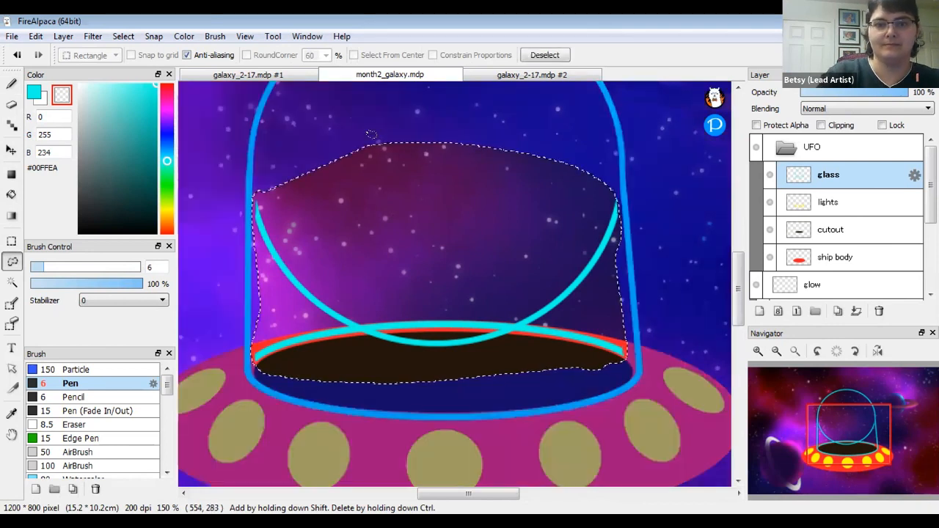
key("Delete")
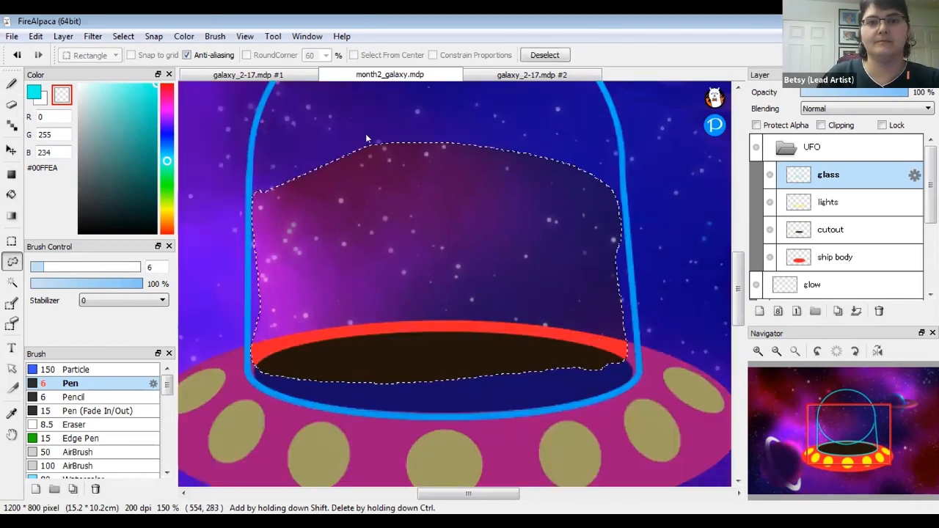
key("ctrl+d")
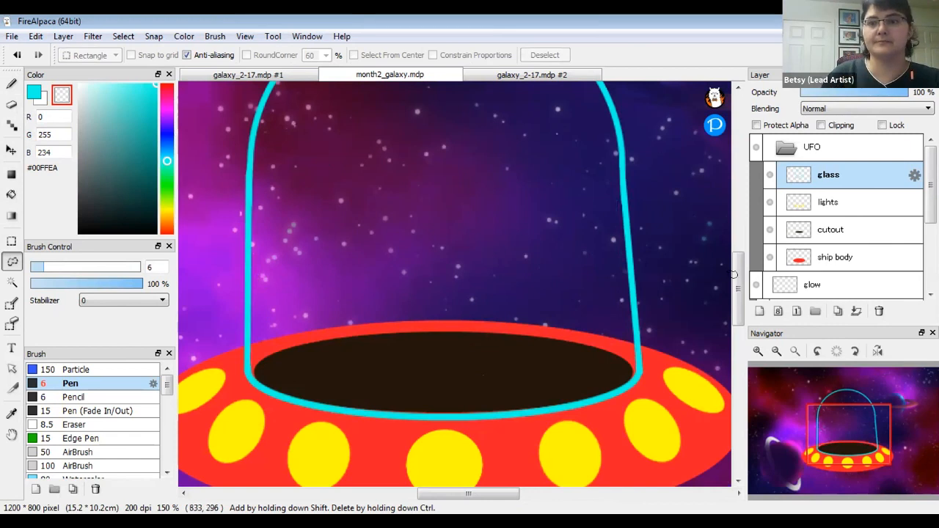
- Try to smooth the kink on the dome's right side with a straight cyan Pen line on the glass layer
left_click(777, 351)
left_click(776, 351)
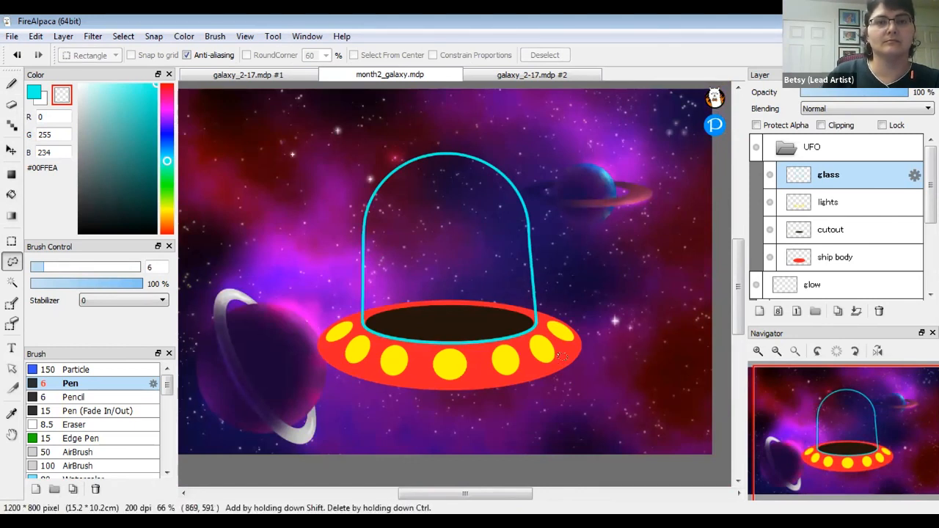
left_click(759, 351)
scroll(500, 299, "up", 1)
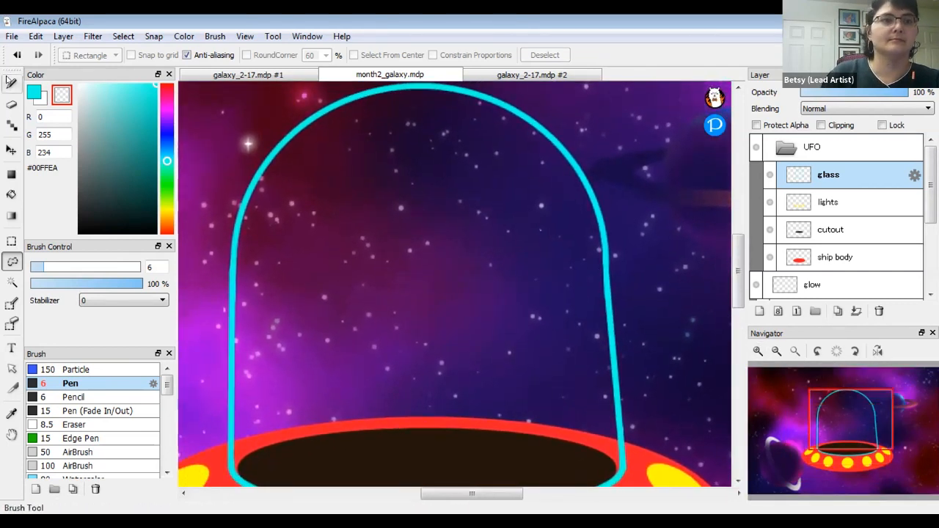
left_click(11, 84)
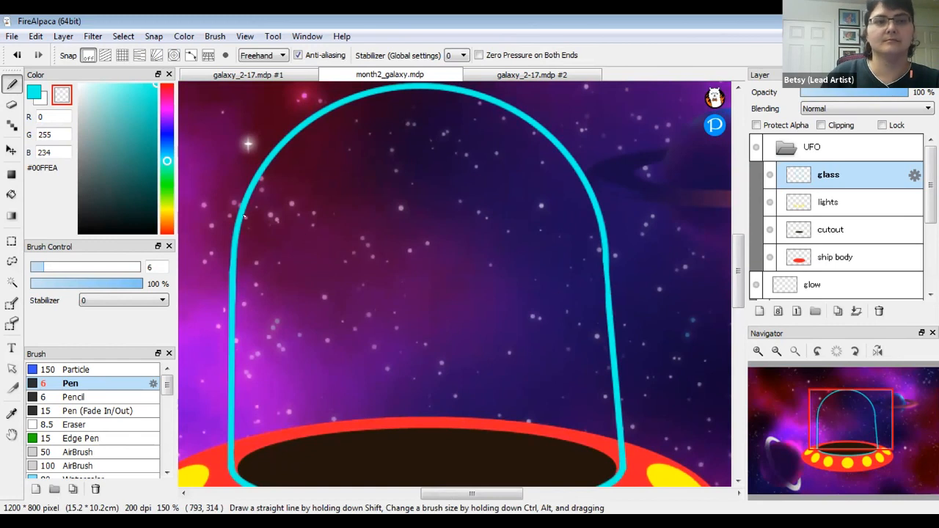
left_click(29, 96)
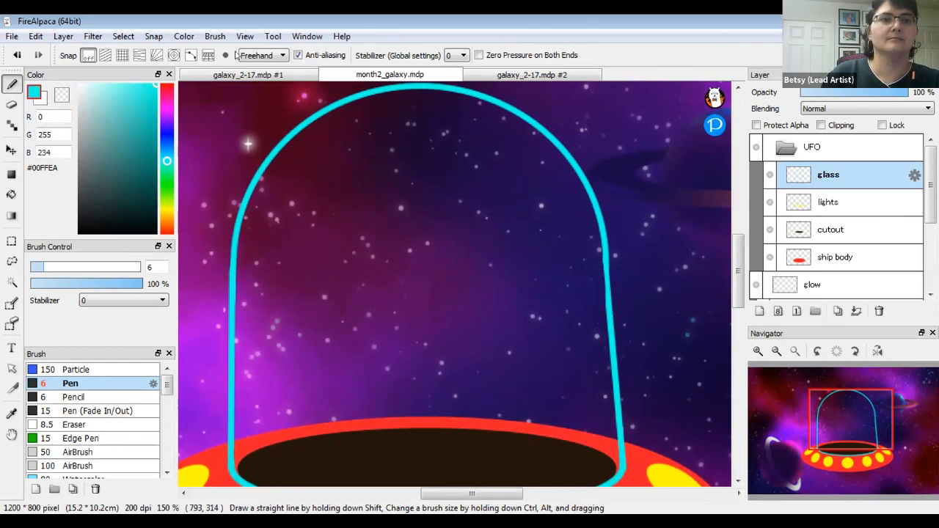
left_click(281, 61)
left_click(268, 74)
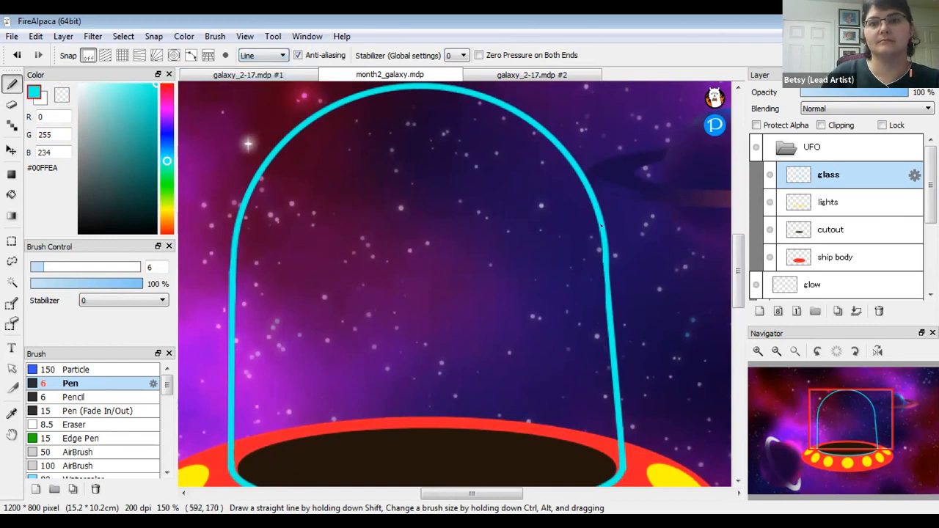
left_click_drag(600, 222, 612, 321)
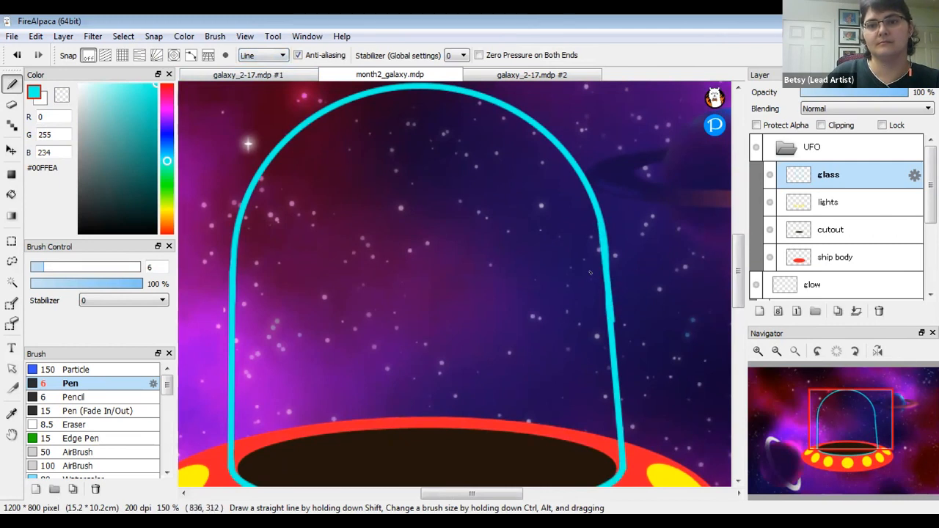
- Try to trim the dome's right side line with the 8.5 Eraser, set the stroke mode to Freehand, and undo the correction
left_click(11, 104)
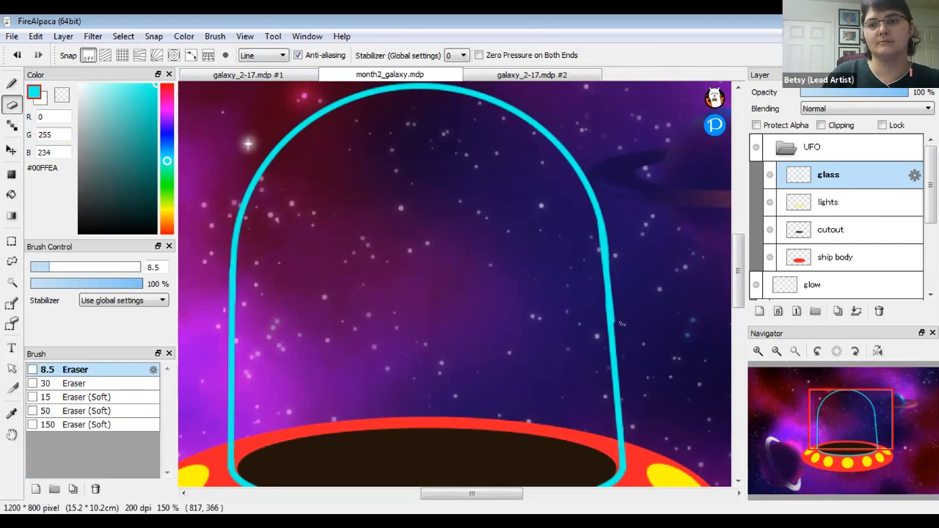
left_click_drag(615, 335, 611, 281)
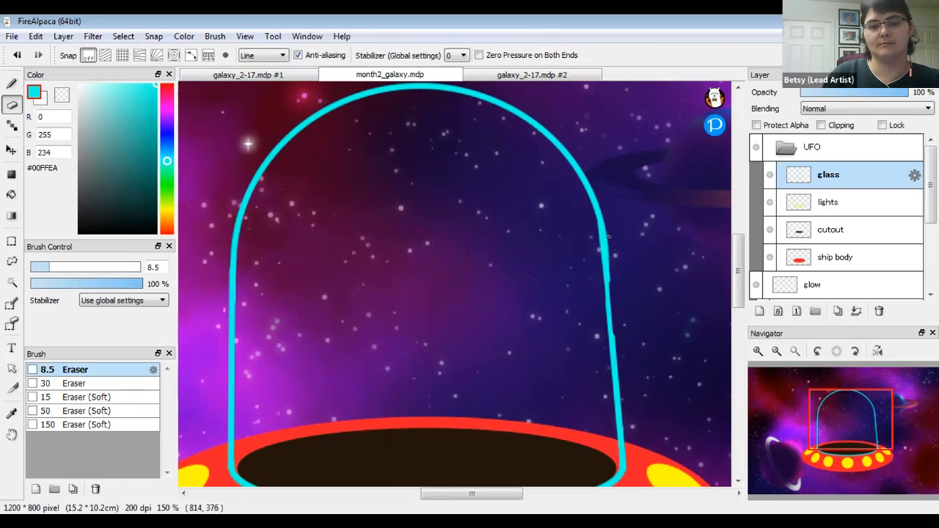
left_click(255, 55)
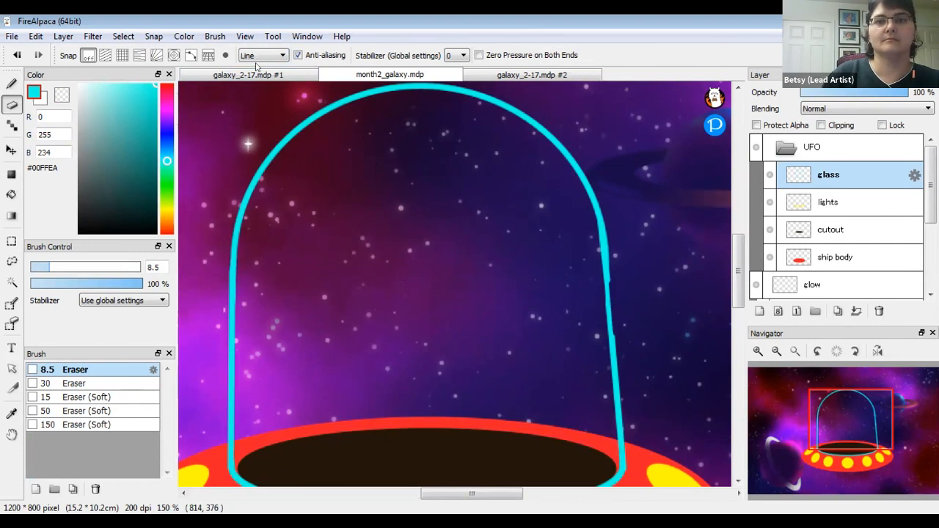
left_click(253, 67)
key("ctrl+z")
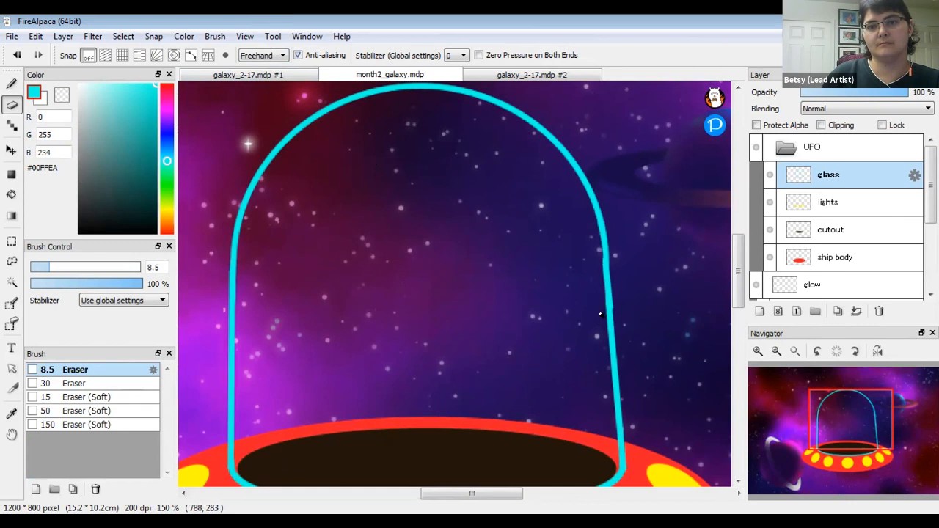
left_click(776, 351)
left_click_drag(455, 330, 484, 265)
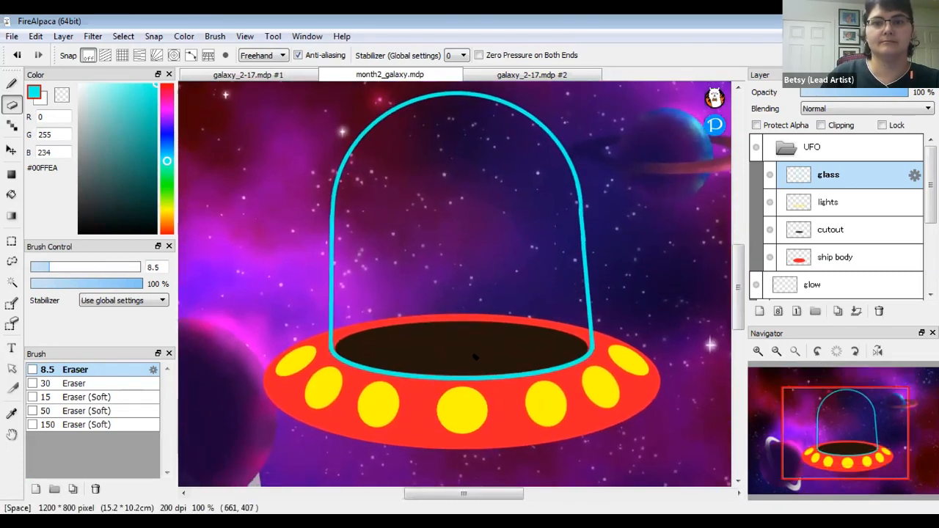
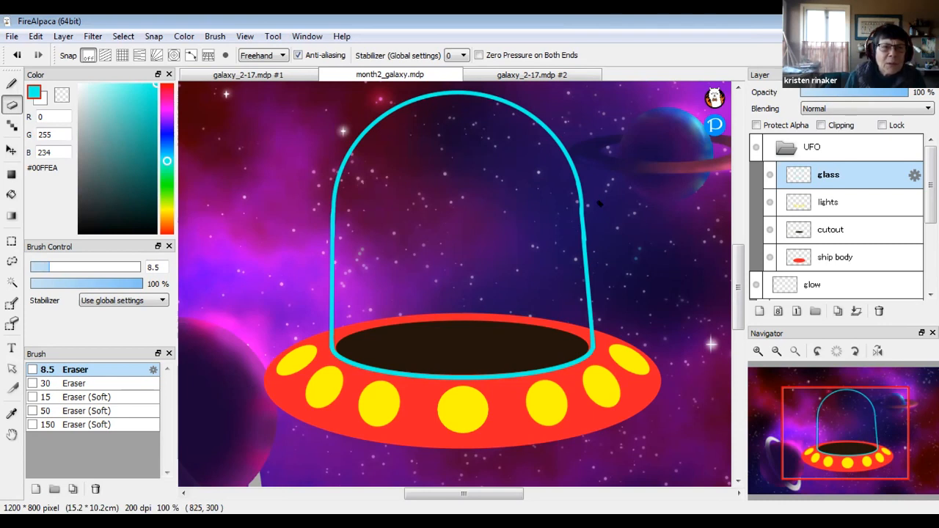
left_click(12, 83)
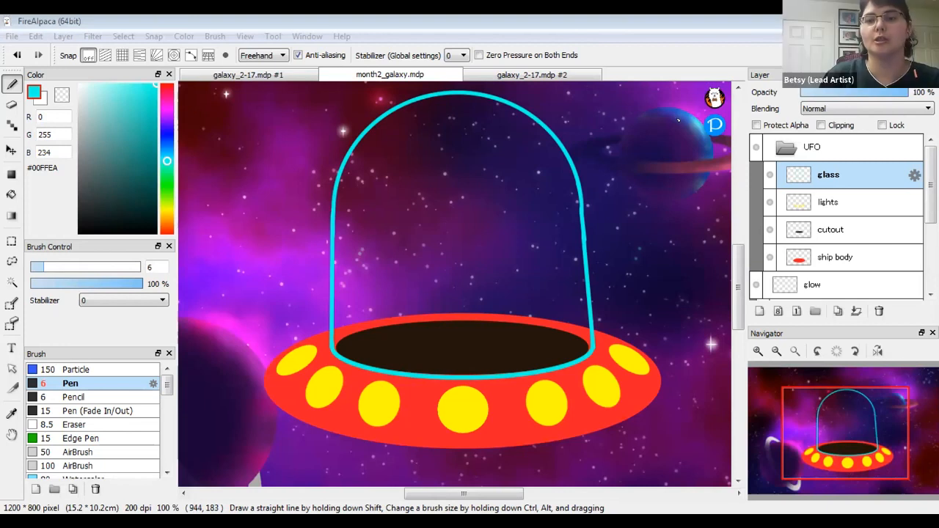
mouse_move(732, 297)
left_mouse_down()
mouse_move(733, 315)
mouse_move(732, 298)
left_mouse_up()
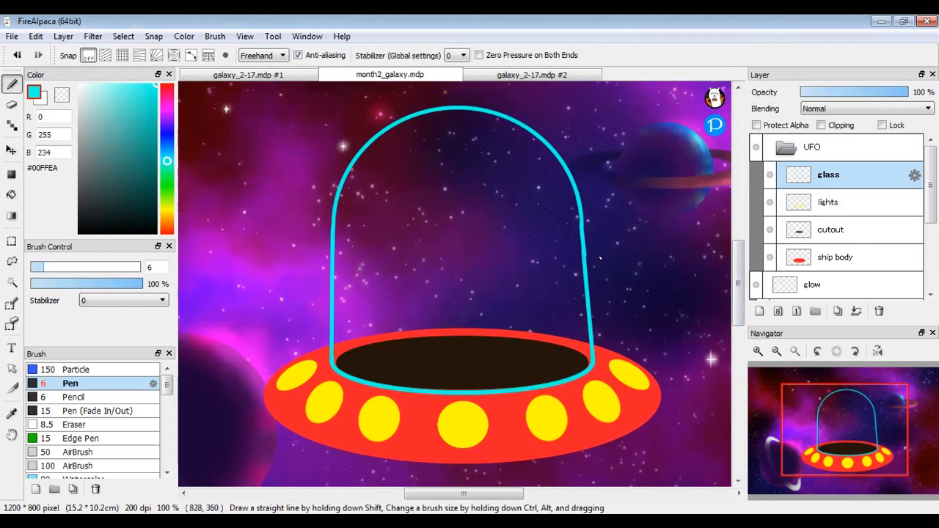
scroll(739, 274, "down", 1)
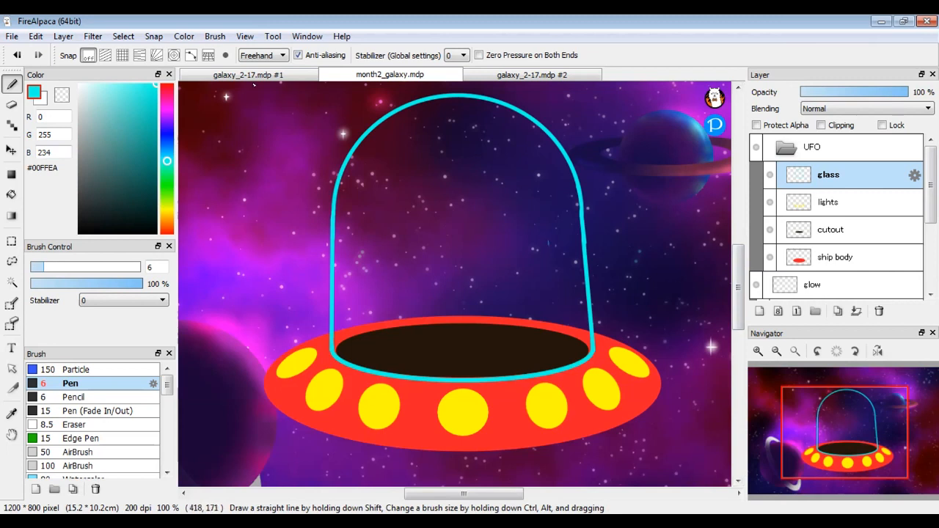
- Move the glass outline slightly down and widen it with a transform so its base surrounds the ship's dark opening
left_click(11, 149)
left_click_drag(502, 231, 515, 231)
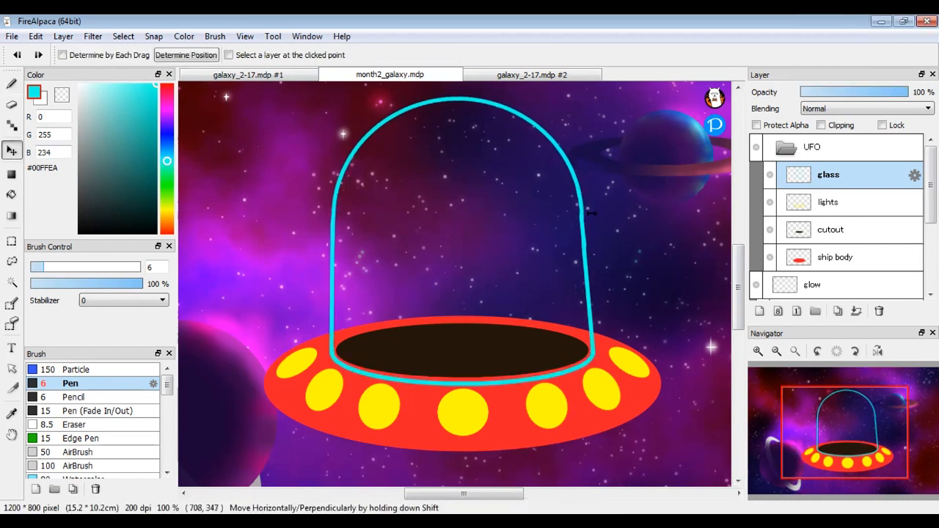
key("ctrl+t")
left_click_drag(594, 214, 548, 223)
key("Return")
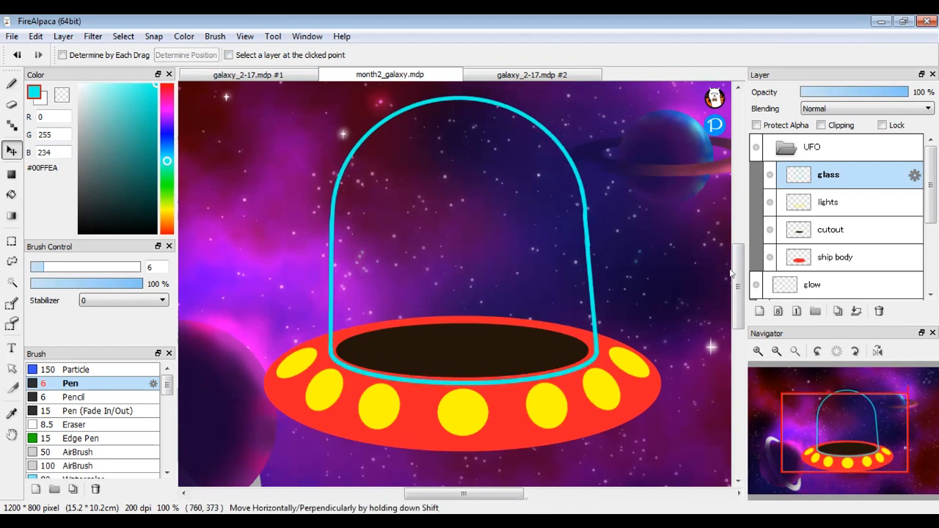
left_click_drag(737, 264, 738, 261)
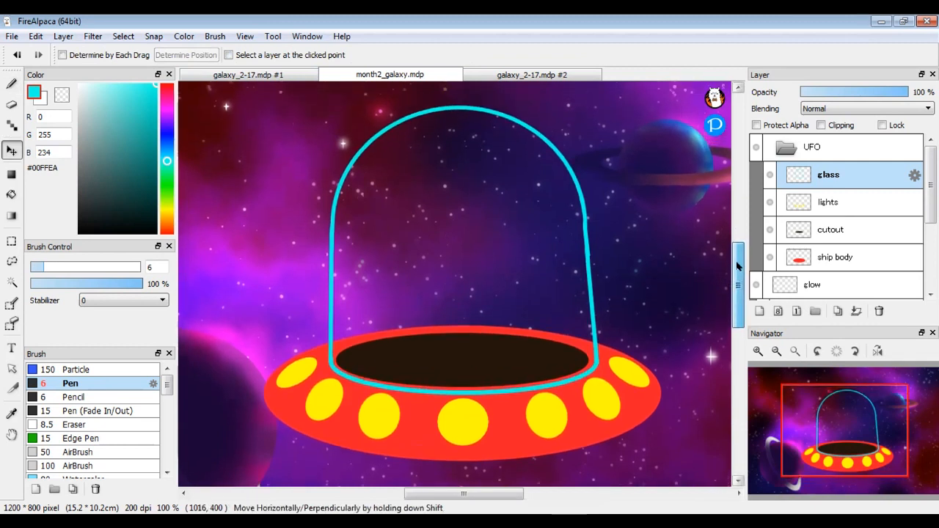
left_click_drag(515, 383, 505, 386)
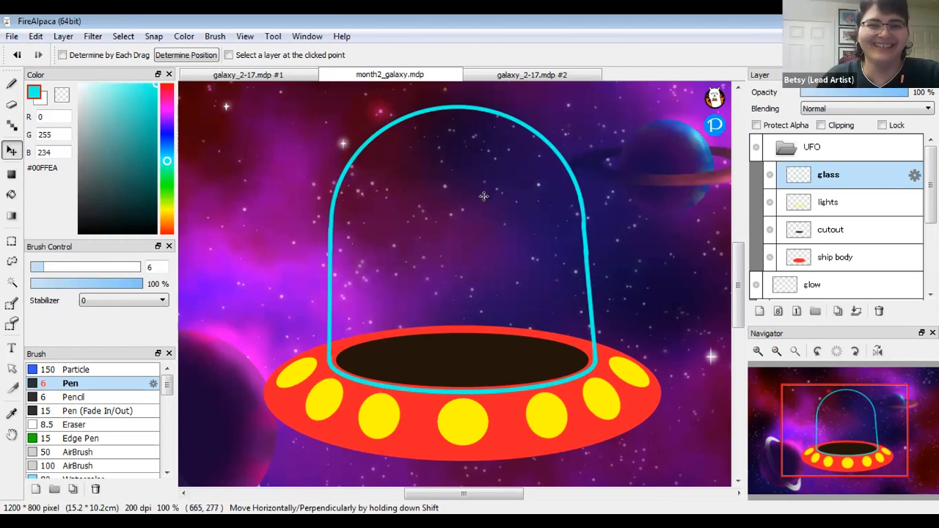
left_click(10, 83)
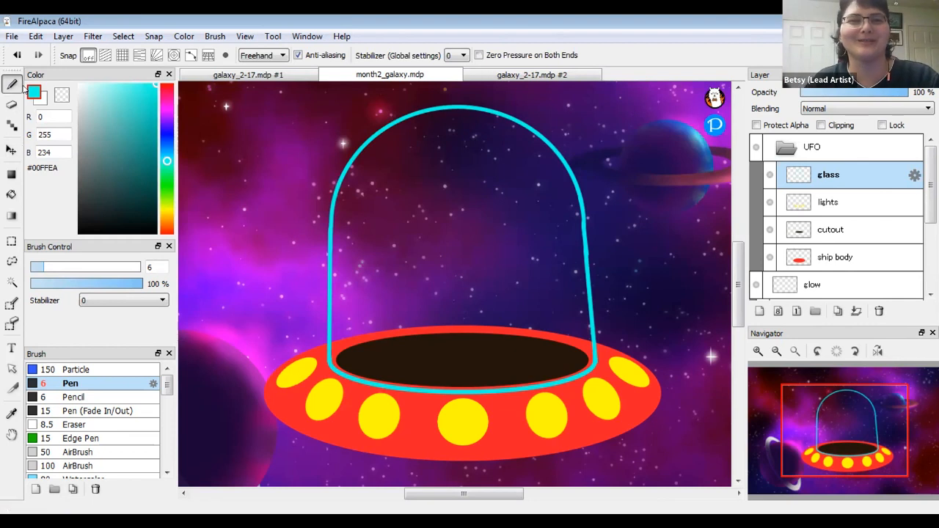
scroll(740, 285, "down", 1)
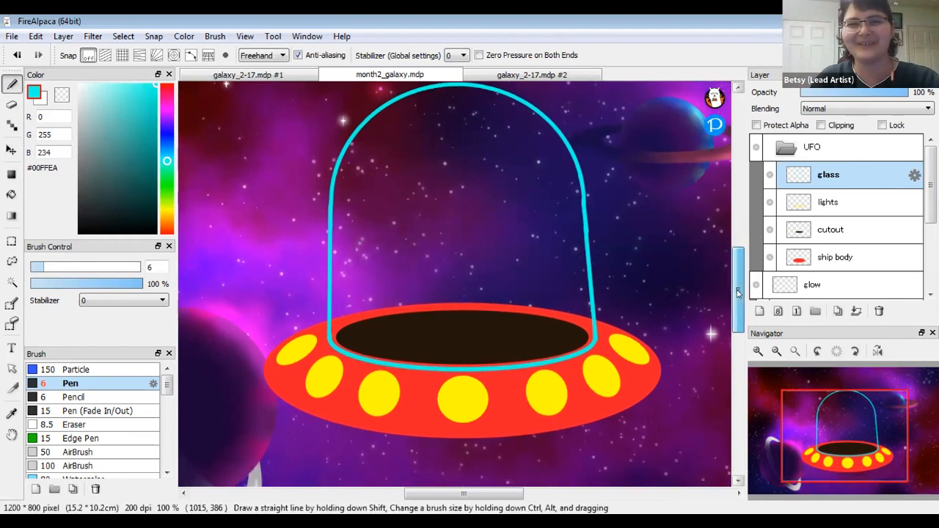
scroll(740, 285, "up", 1)
scroll(844, 220, "down", 1)
scroll(844, 220, "up", 1)
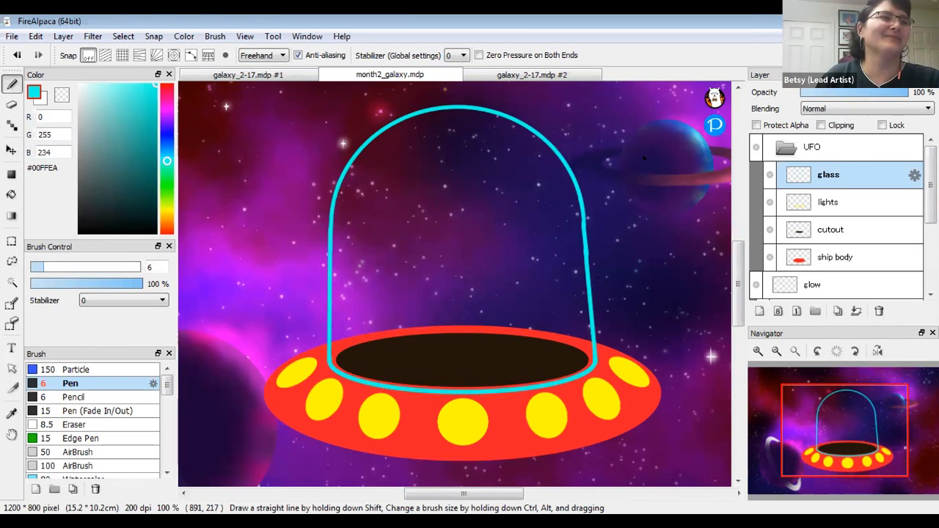
scroll(731, 308, "down", 2)
scroll(732, 309, "up", 2)
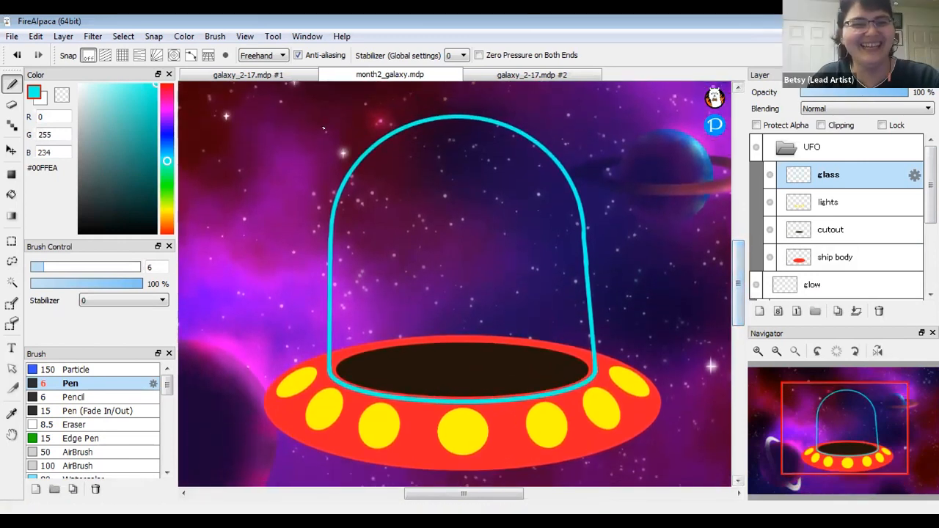
- Switch to the galaxy_2-17.mdp #2 document to view its finished UFO
left_click(532, 74)
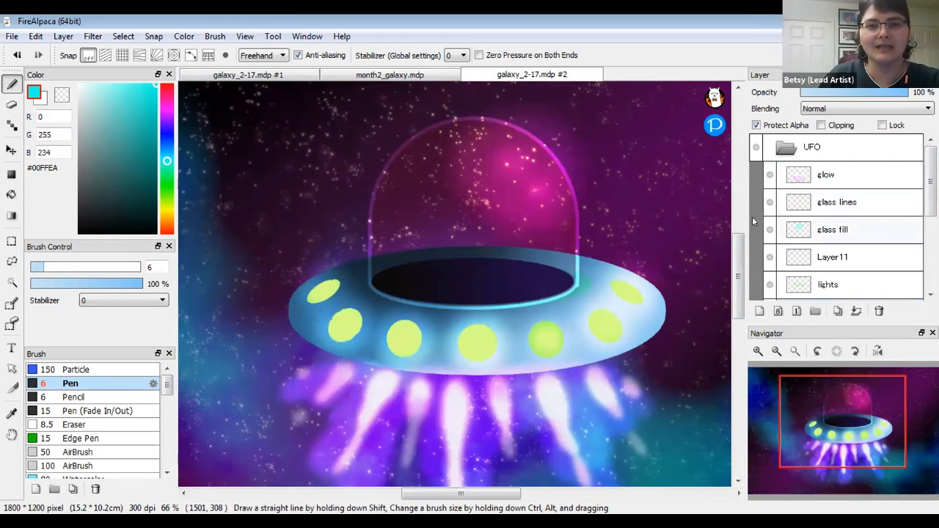
- Check the blending mode of the glass lines layer in galaxy_2-17.mdp #2 and return to month2_galaxy.mdp
left_click(855, 200)
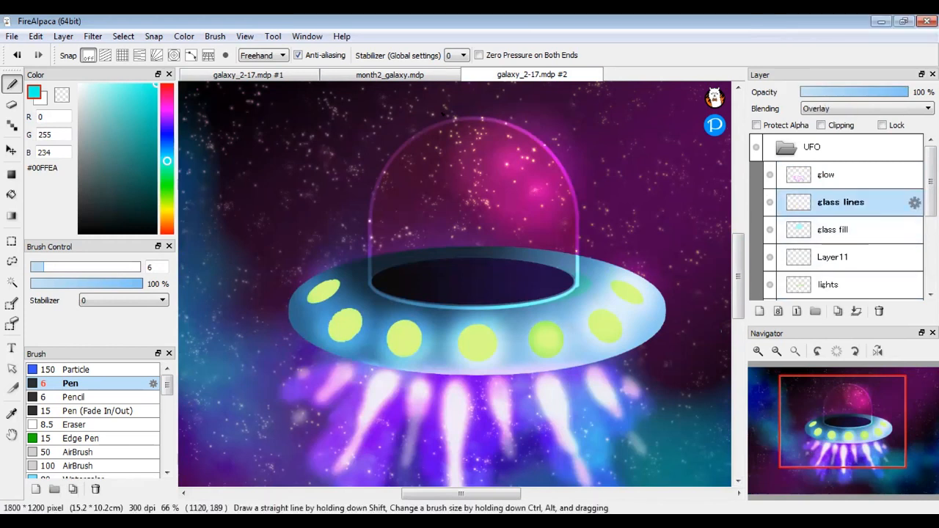
left_click(390, 75)
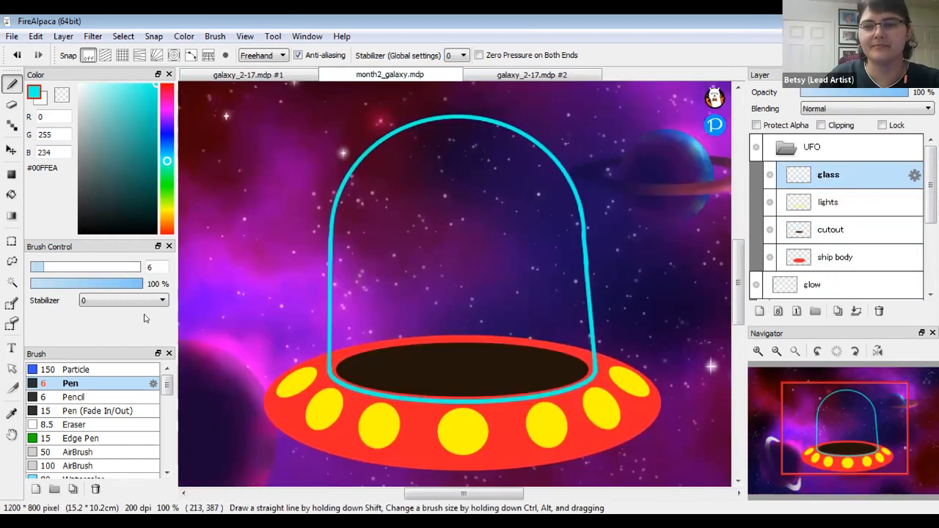
- Try the Overlay blending mode on the glass layer and set it back to Normal
left_click(839, 108)
left_click(833, 163)
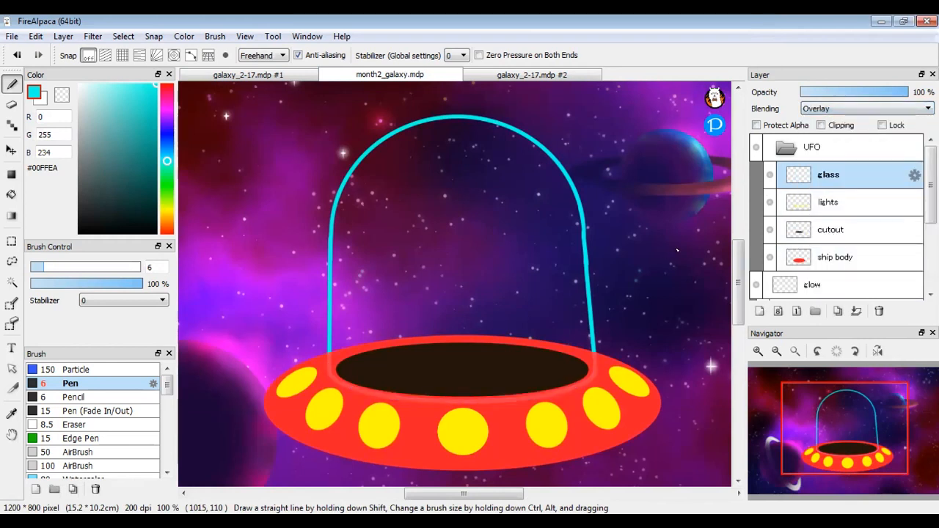
left_click(853, 108)
left_click(851, 120)
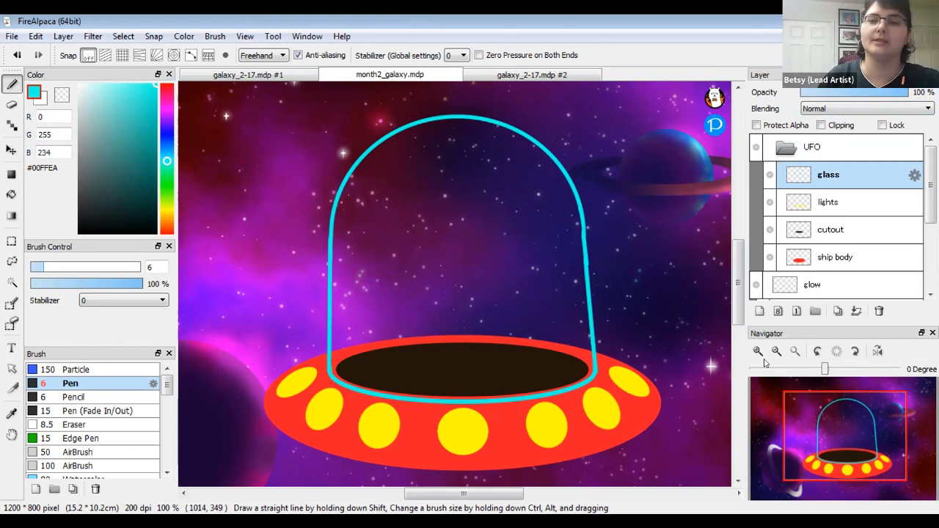
- Add a new layer directly below the glass layer in the UFO folder
left_click(761, 314)
left_click_drag(836, 170, 835, 209)
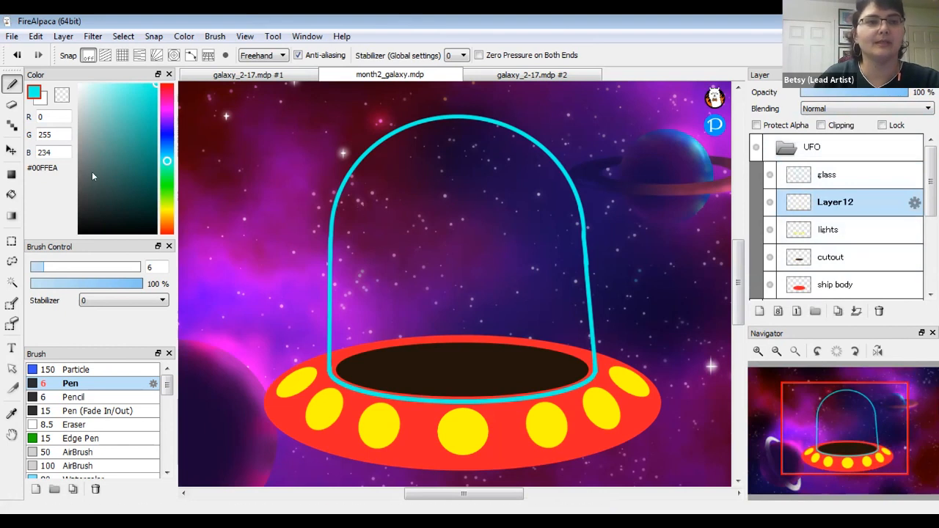
- Try to bucket-fill the dome with cyan on the new layer using the Layer reference, and undo the fill
left_click(11, 193)
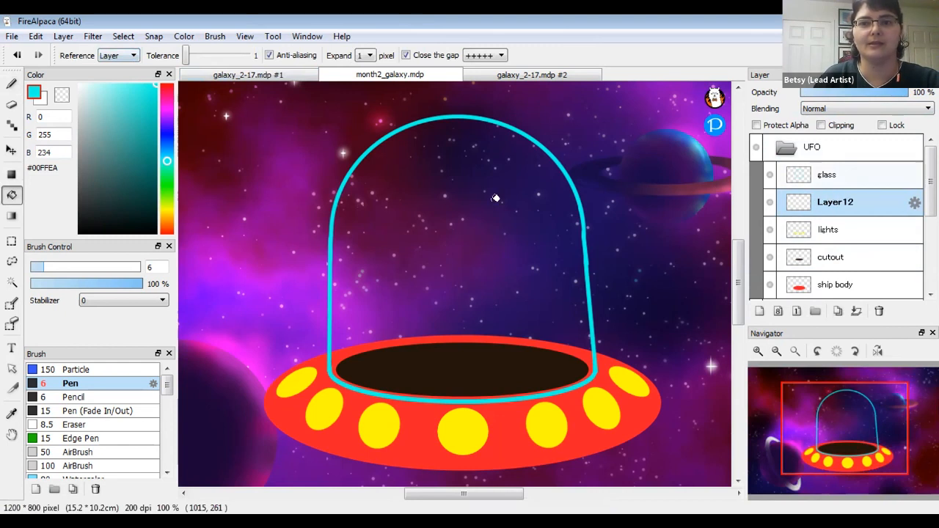
left_click(494, 319)
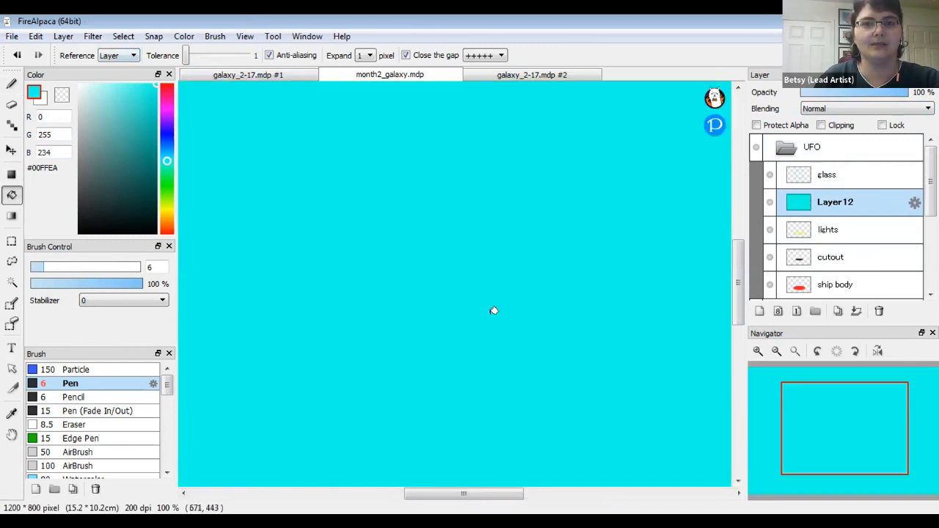
key("ctrl+z")
- Set the Bucket's reference to Canvas, try to fill the dome interior with cyan, and undo the stray fills
left_click(118, 56)
left_click(117, 79)
left_click(445, 205)
left_click(462, 189)
left_click(499, 232)
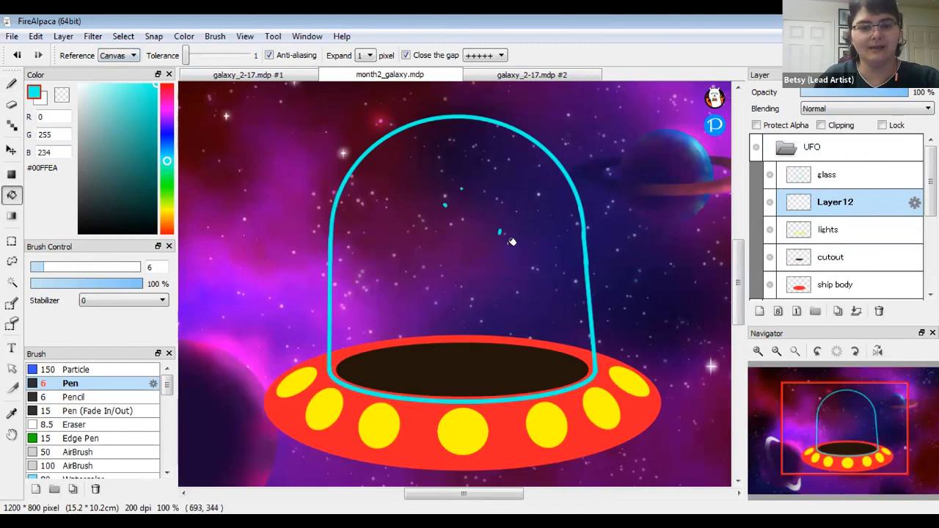
key("ctrl+z")
key("ctrl+z")
key("ctrl+z")
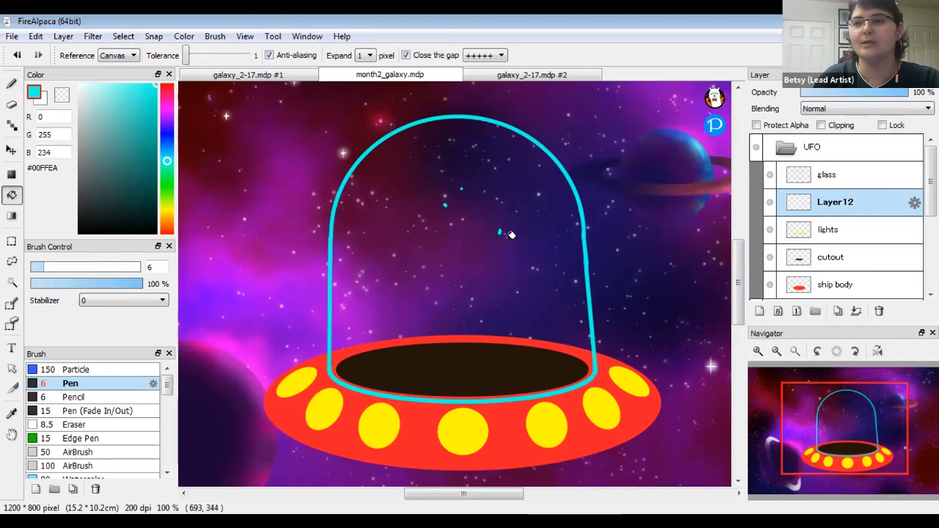
- Hide the Layer1 galaxy background and the planets, ring, ring shadow and glow layers
scroll(756, 273, "down", 2)
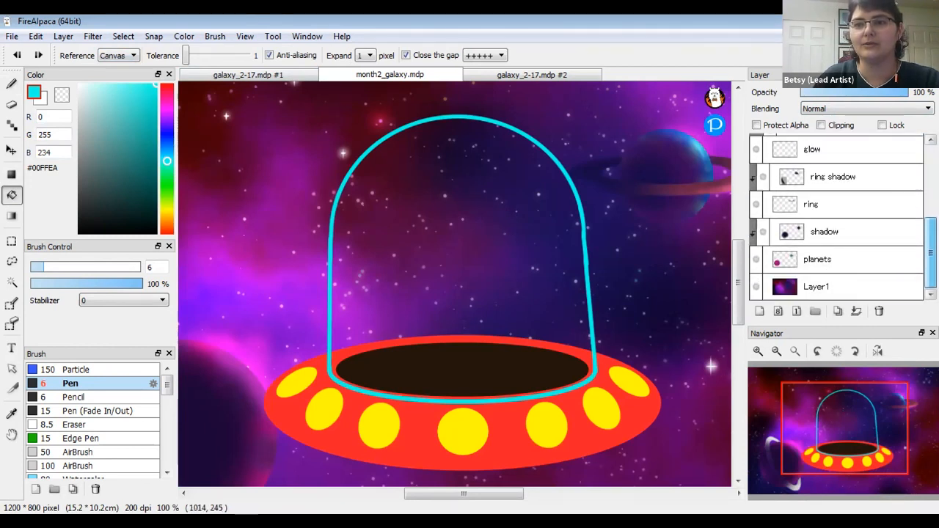
left_click(756, 287)
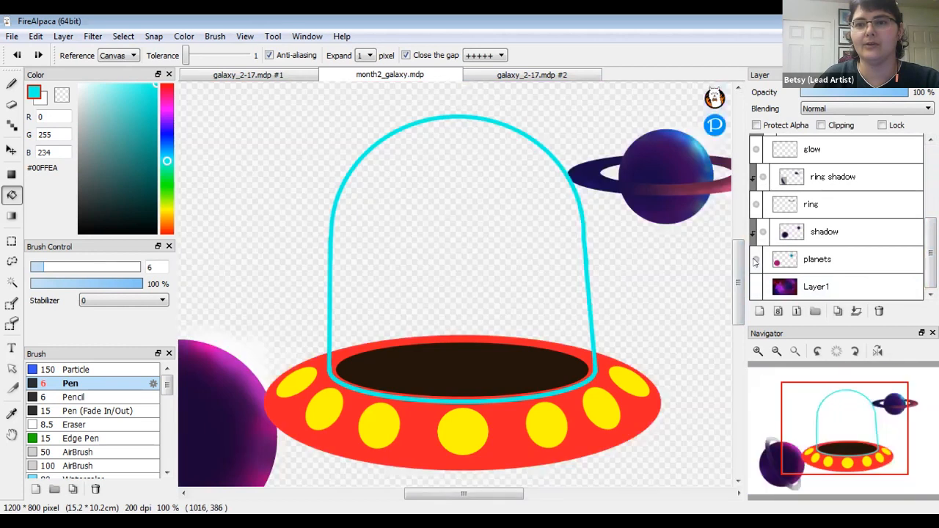
left_click(756, 259)
left_click(756, 205)
left_click(763, 177)
left_click(756, 149)
scroll(767, 220, "up", 4)
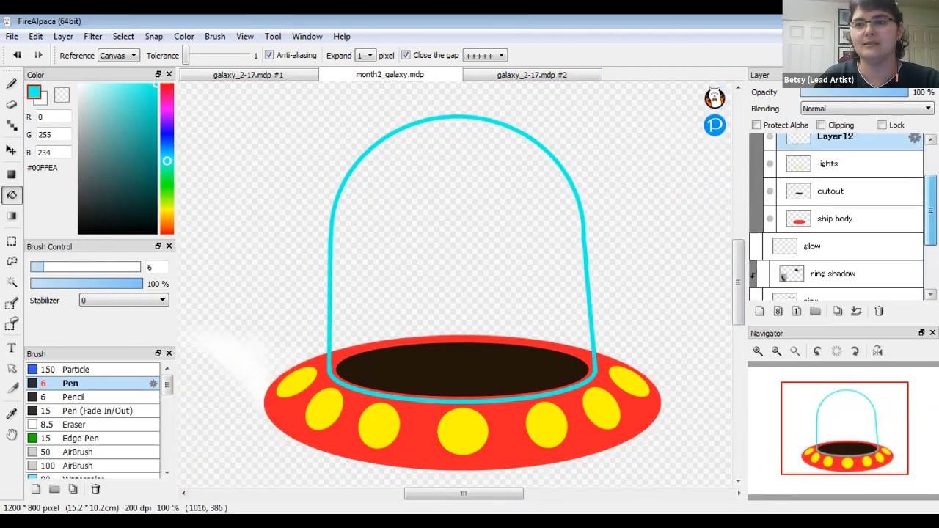
- Hide the ship body, cutout and lights layers so only the dome outline shows
left_click(770, 239)
left_click(770, 212)
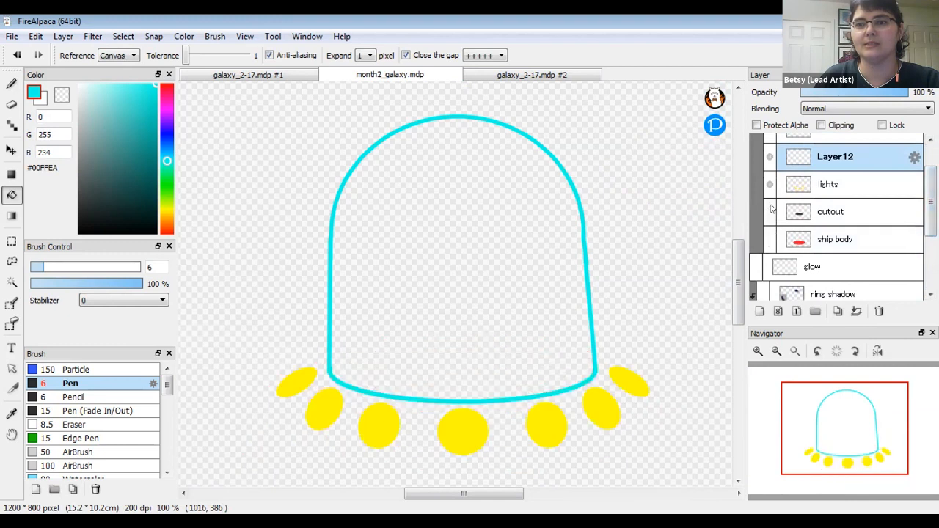
left_click(770, 185)
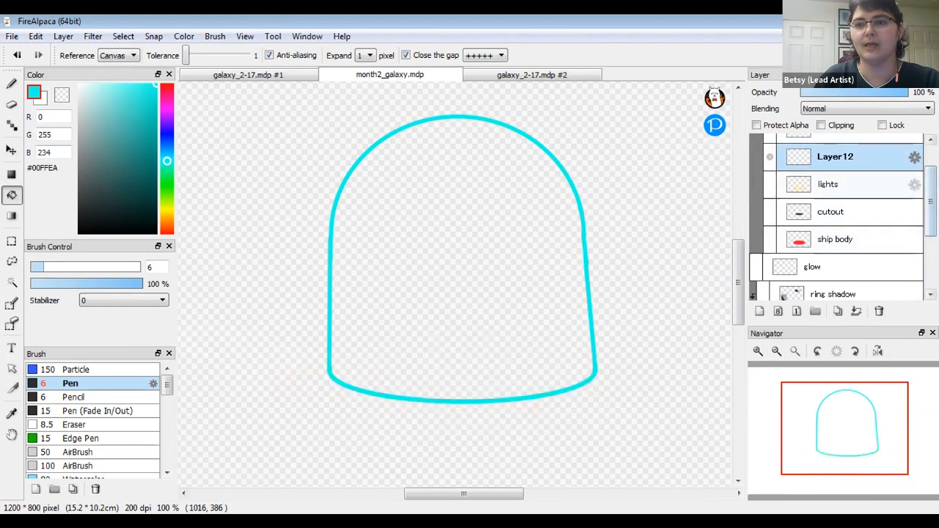
scroll(766, 163, "up", 2)
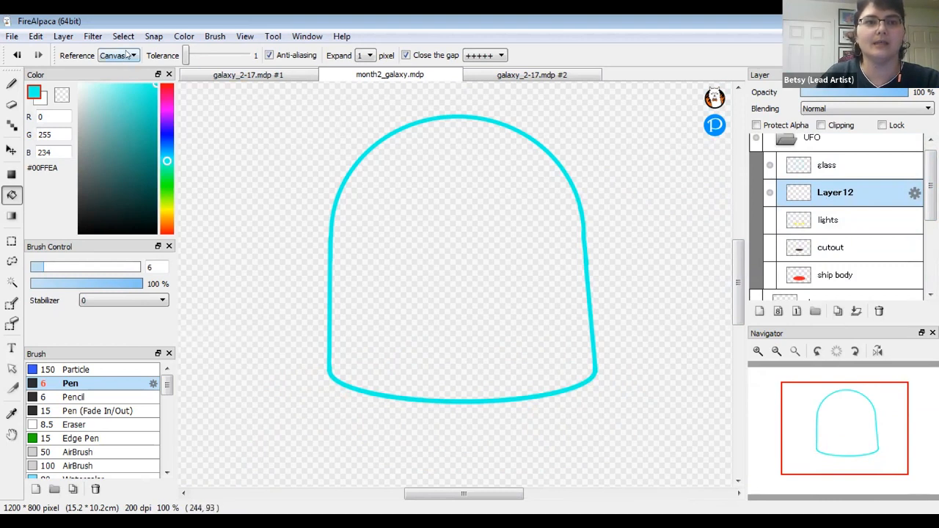
- Fill the dome interior with cyan on Layer12 and set that layer's opacity to 44%
left_click(412, 357)
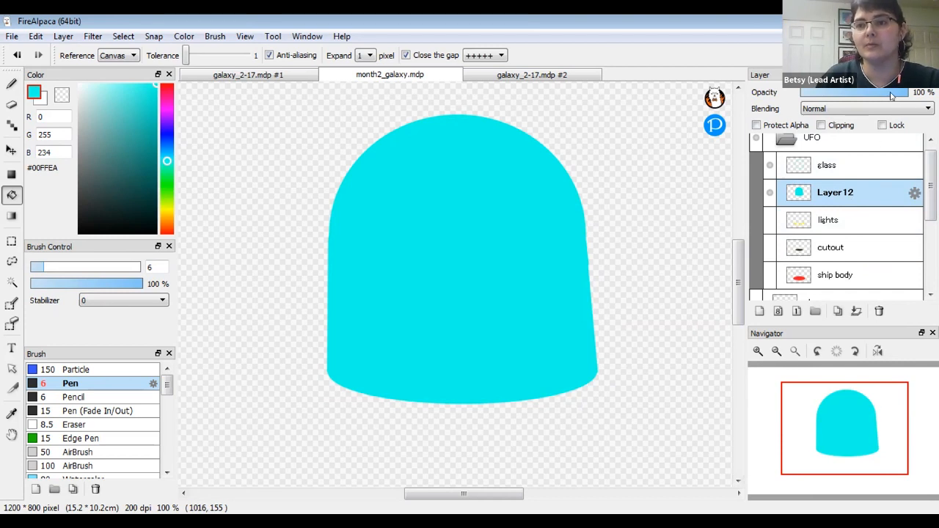
left_click_drag(866, 90, 849, 94)
left_click(847, 93)
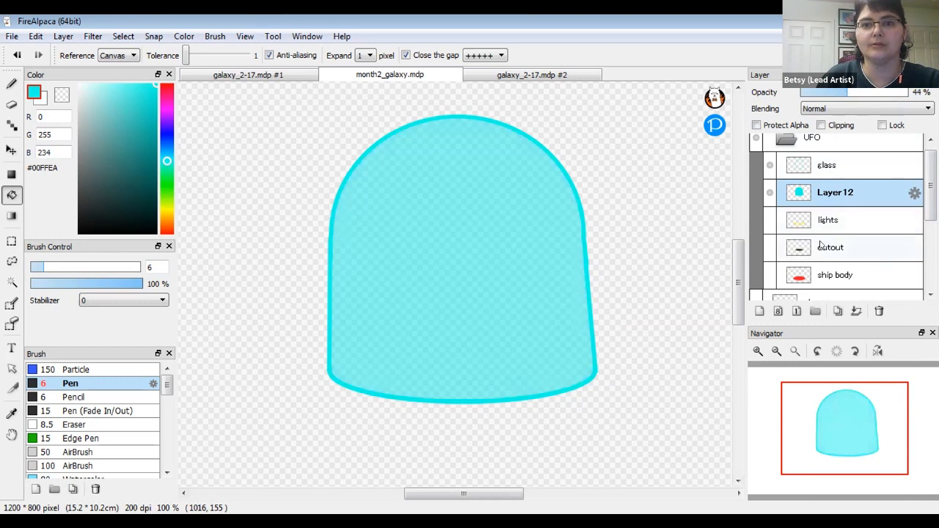
- Show the lights, cutout and ship body layers again
left_click(770, 221)
left_click(770, 247)
left_click(770, 275)
- Show the glow, ring shadow, ring, shadow, planets and Layer1 background layers again
scroll(824, 227, "down", 3)
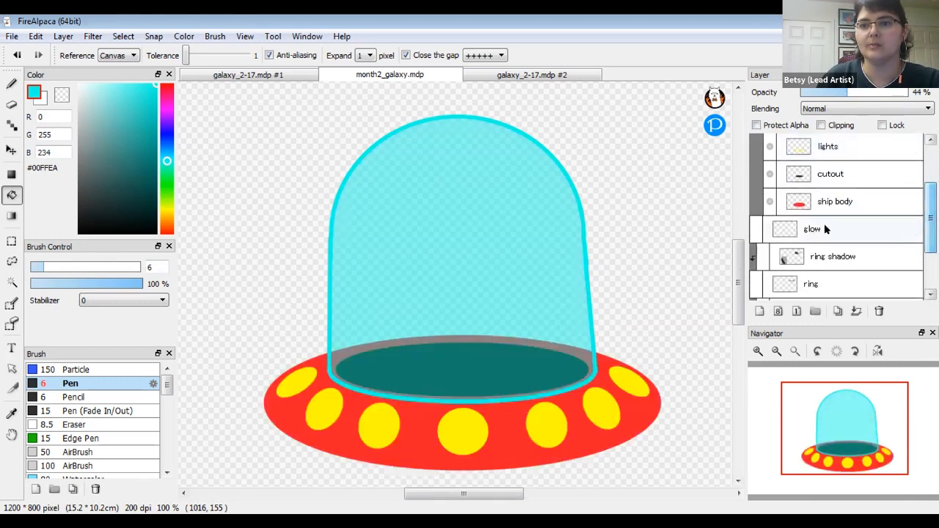
left_click(756, 229)
left_click(763, 256)
left_click(756, 284)
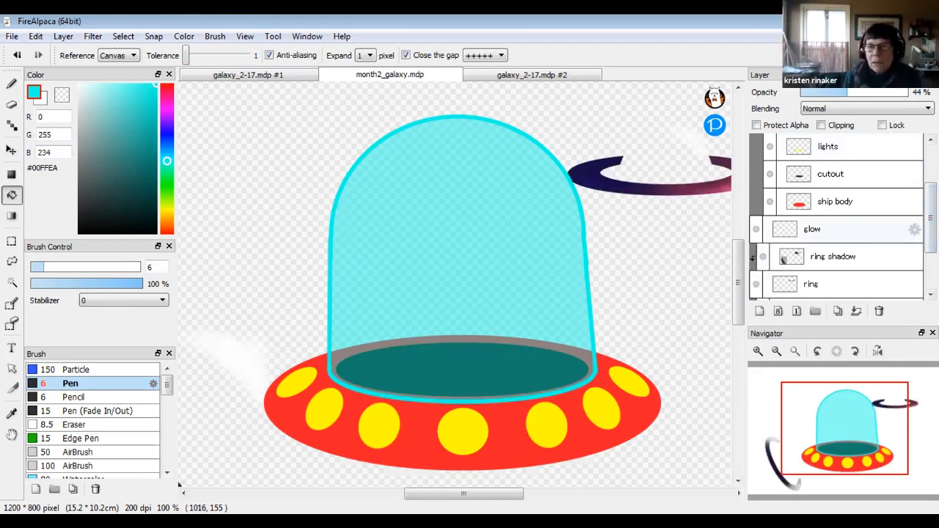
scroll(756, 282, "down", 3)
left_click(764, 232)
left_click(756, 259)
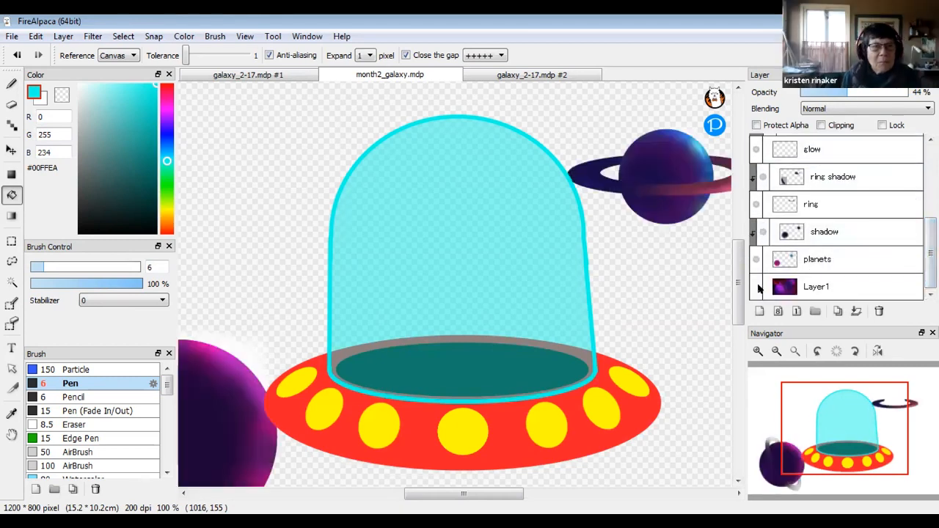
left_click(756, 286)
- Rename Layer12 as "glass fill" and set its opacity to 41%
scroll(807, 243, "up", 3)
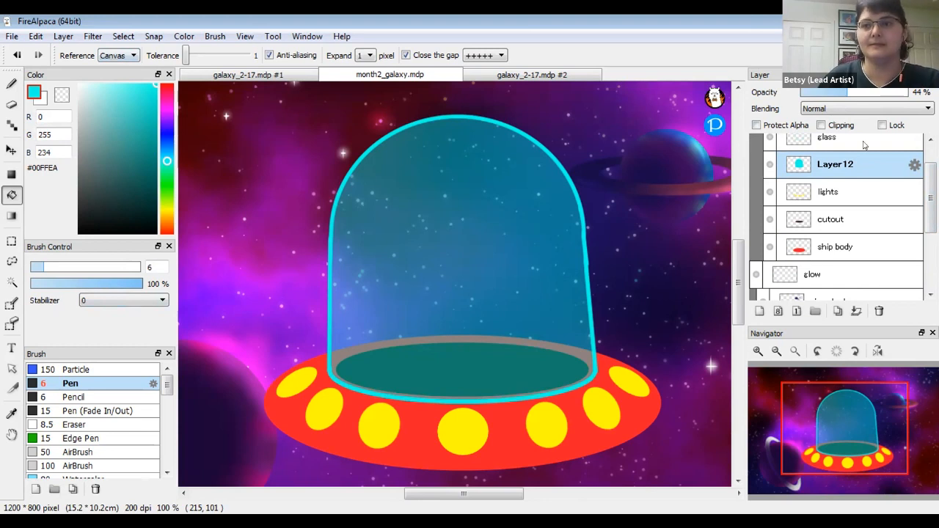
double_click(838, 165)
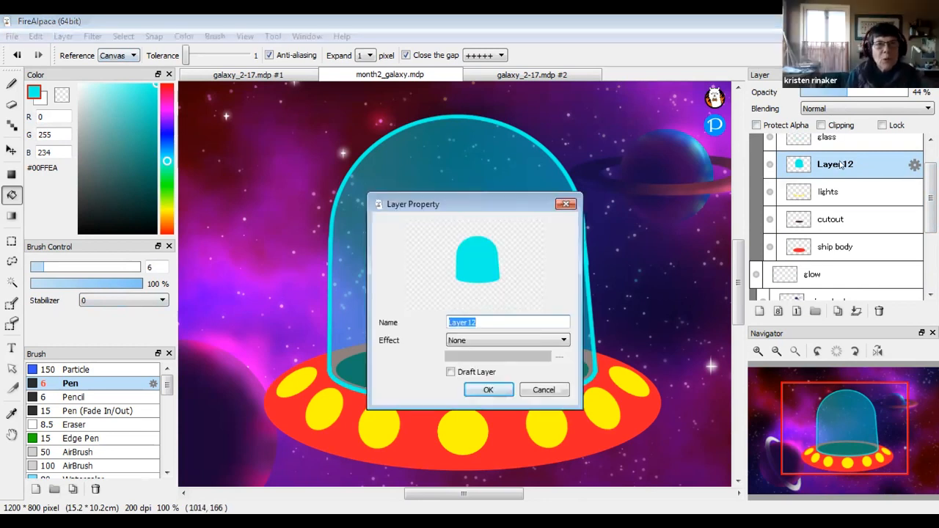
type("glass fill")
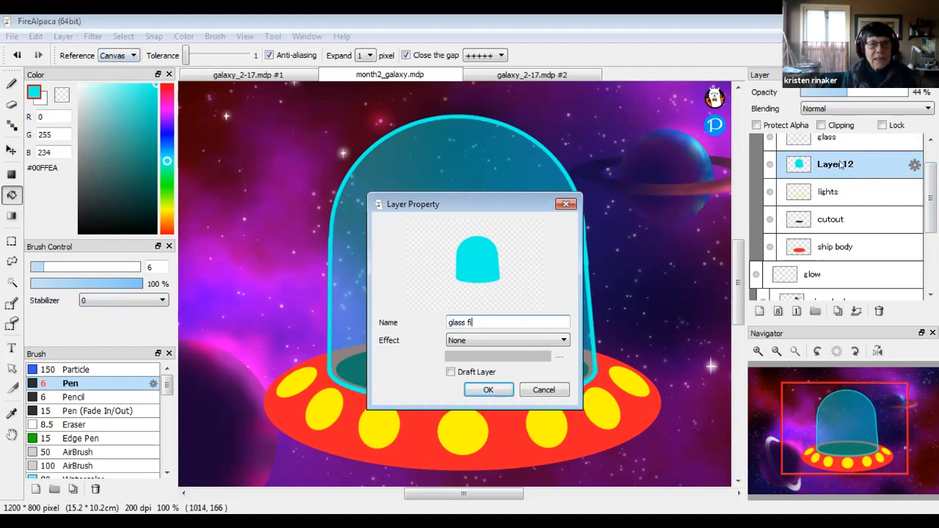
left_click(481, 391)
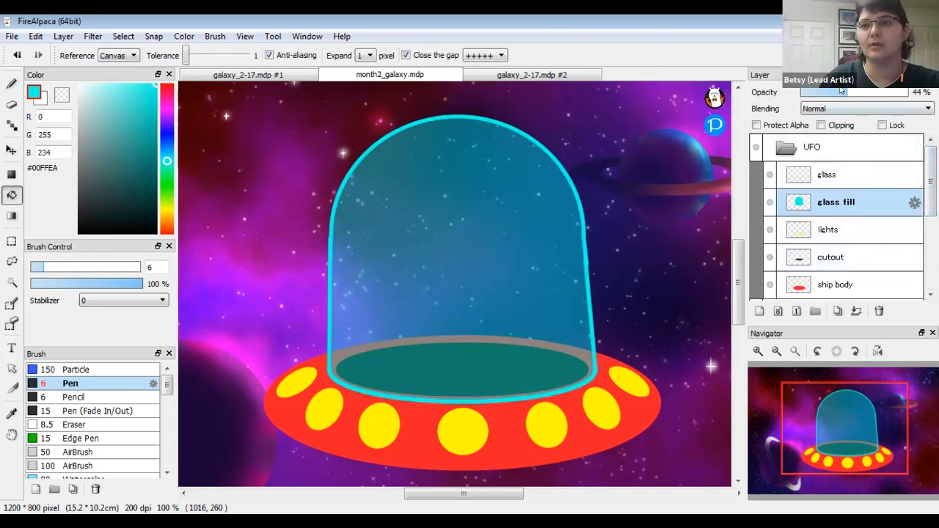
left_click_drag(837, 93, 845, 94)
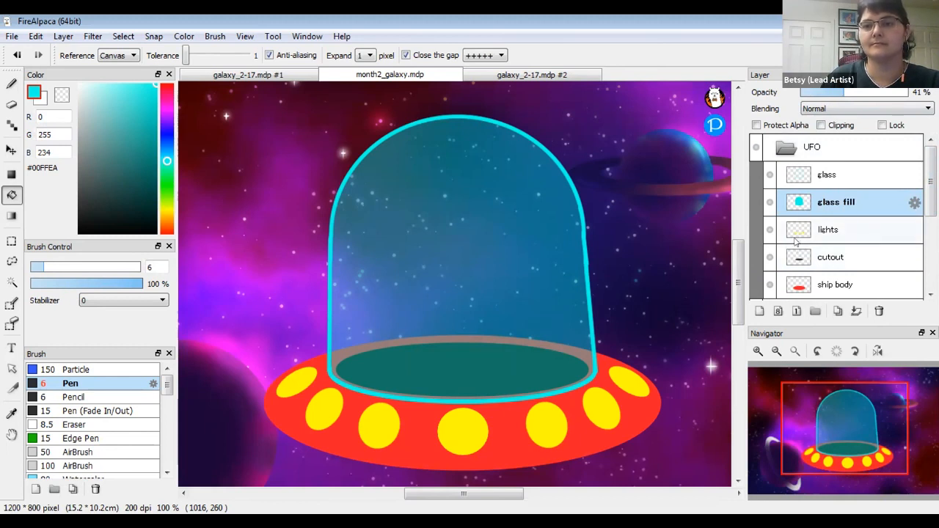
- Examine the opacity and blending of the flames and glass lines layers in galaxy_2-17.mdp #2 and return to month2_galaxy.mdp
left_click(851, 177)
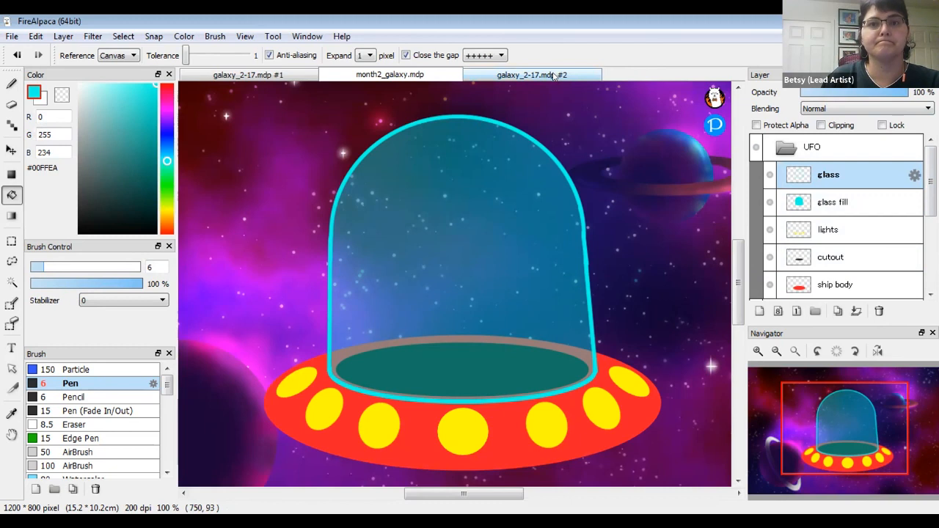
left_click(529, 76)
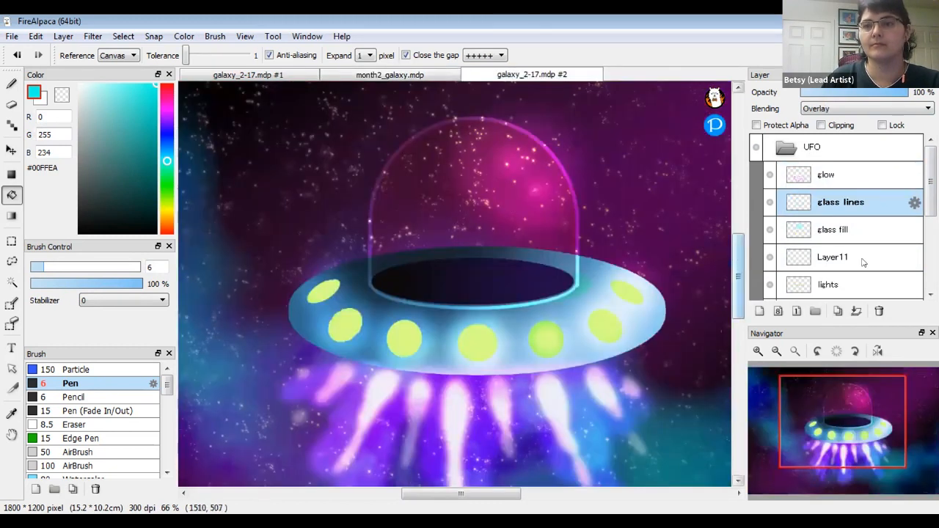
scroll(867, 229, "down", 3)
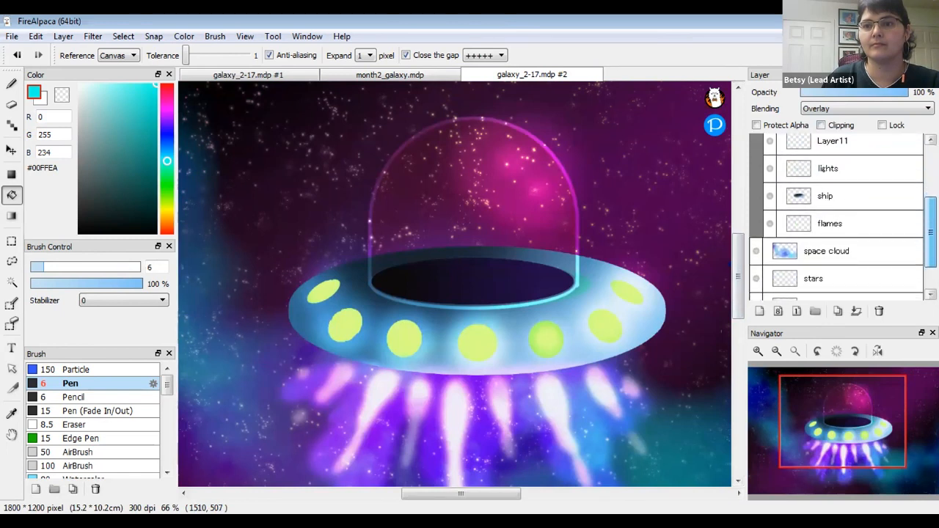
left_click(866, 224)
left_click(401, 77)
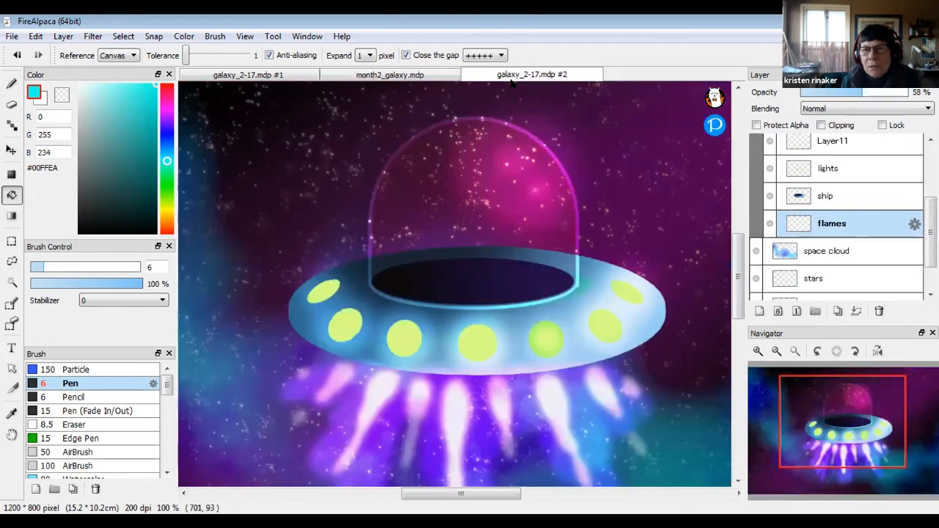
left_click(514, 76)
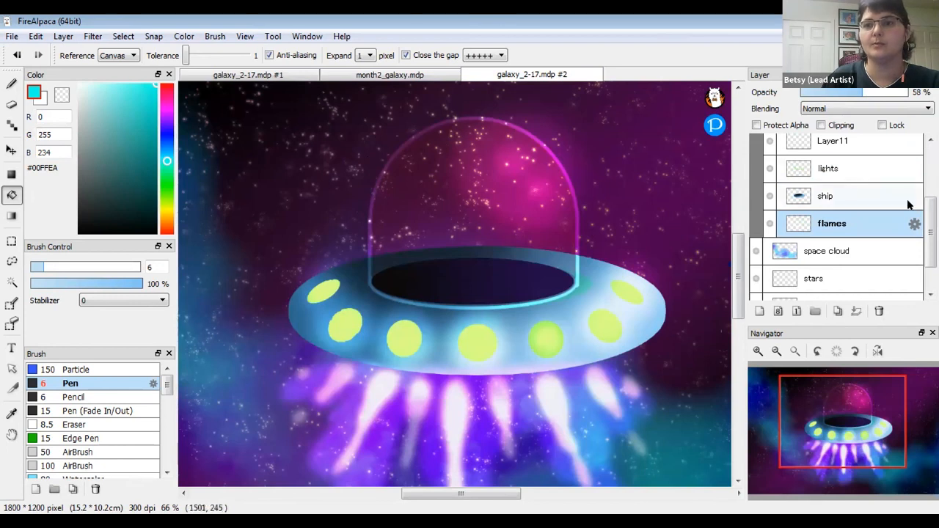
scroll(910, 204, "up", 4)
left_click(844, 202)
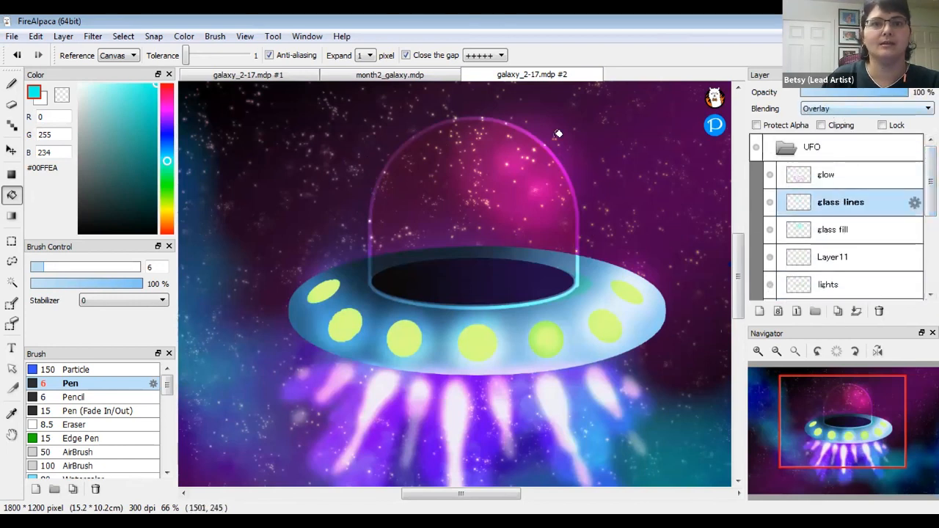
left_click(424, 76)
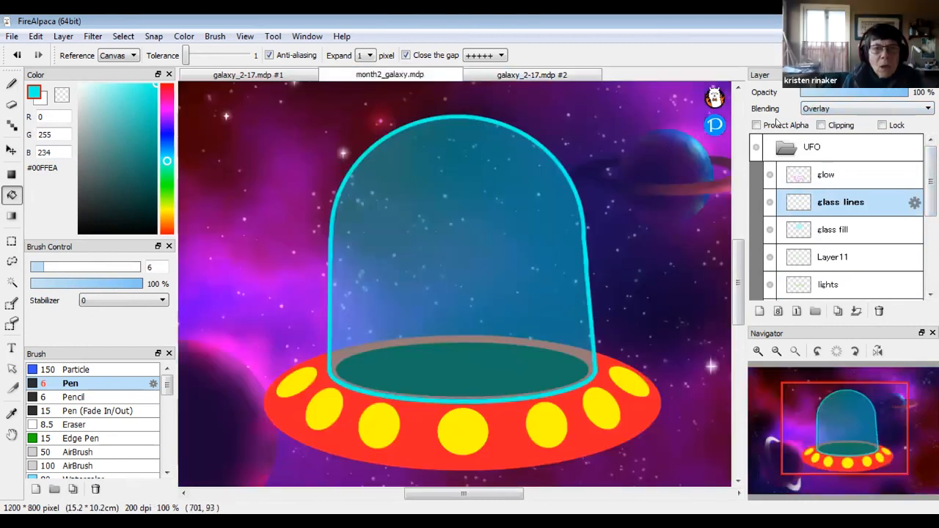
- Set the blending mode of the glass outline layer to Overlay
left_click(849, 177)
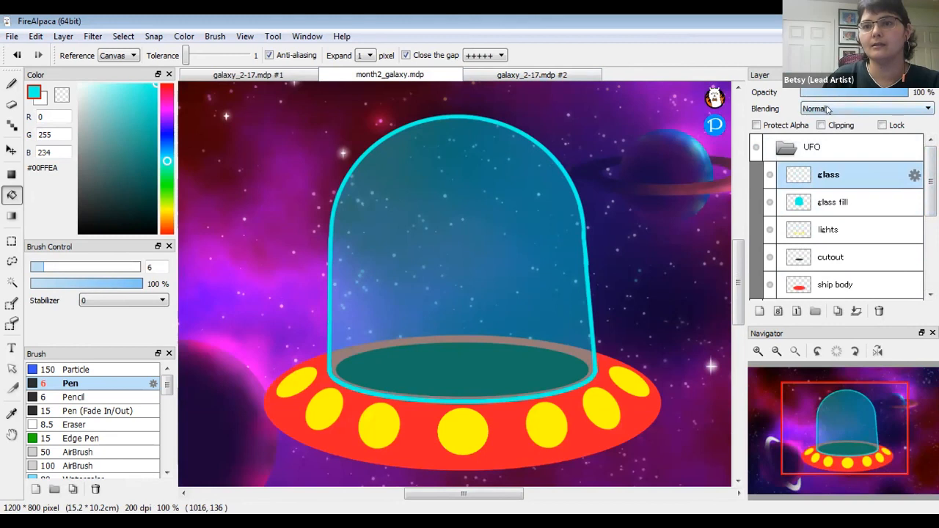
left_click(825, 171)
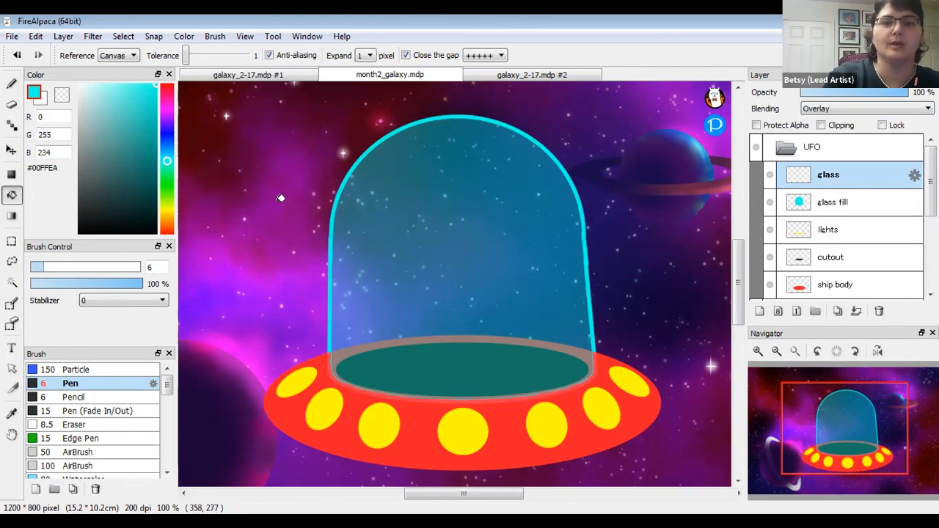
- Adjust the glass outline layer's color to hue +101, saturation +78 and brightness +28
key("ctrl+u")
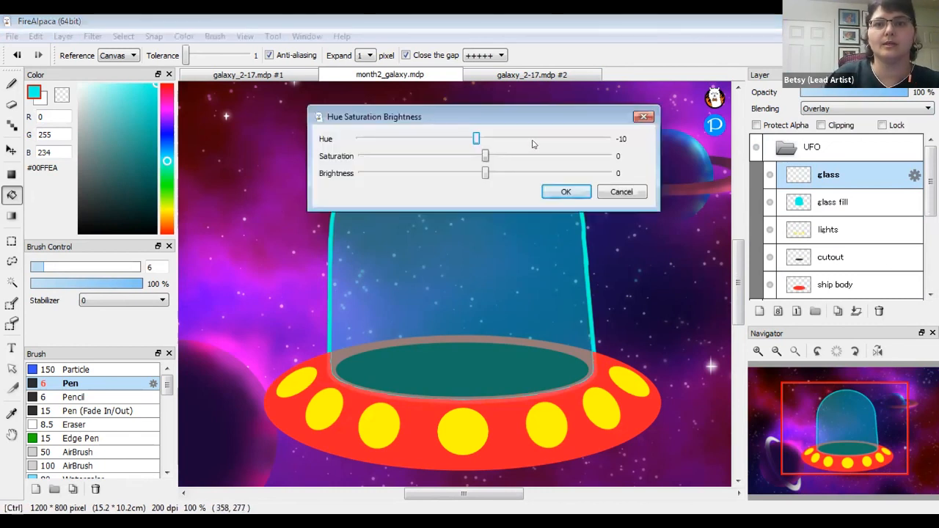
left_click_drag(524, 141, 567, 141)
left_click_drag(543, 111, 754, 156)
left_click(710, 172)
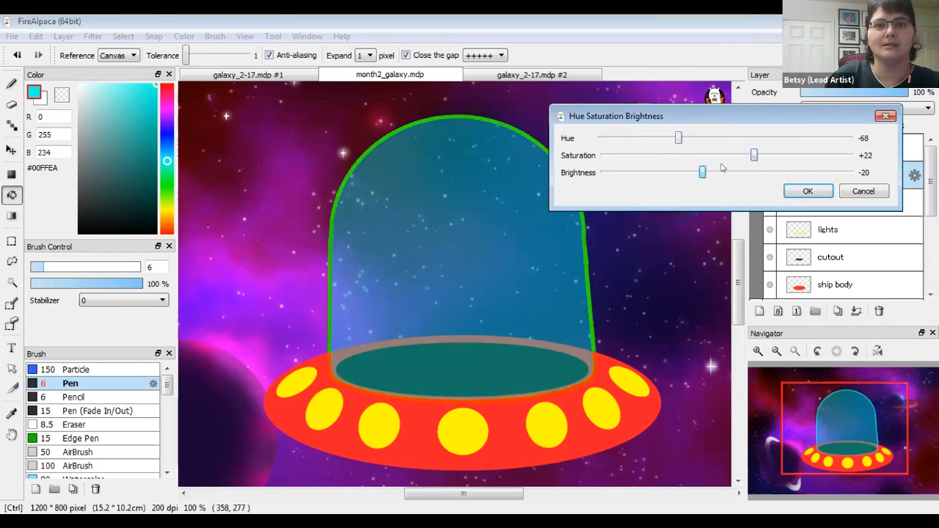
left_click_drag(677, 138, 725, 138)
mouse_move(702, 172)
left_mouse_down()
mouse_move(678, 172)
mouse_move(702, 173)
left_mouse_up()
left_click_drag(724, 138, 693, 155)
left_click(805, 158)
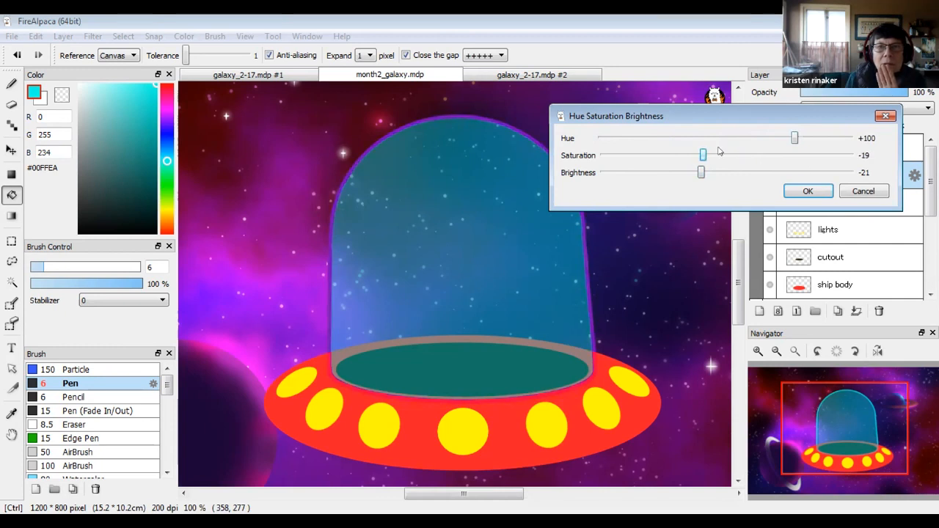
left_click_drag(805, 155, 830, 155)
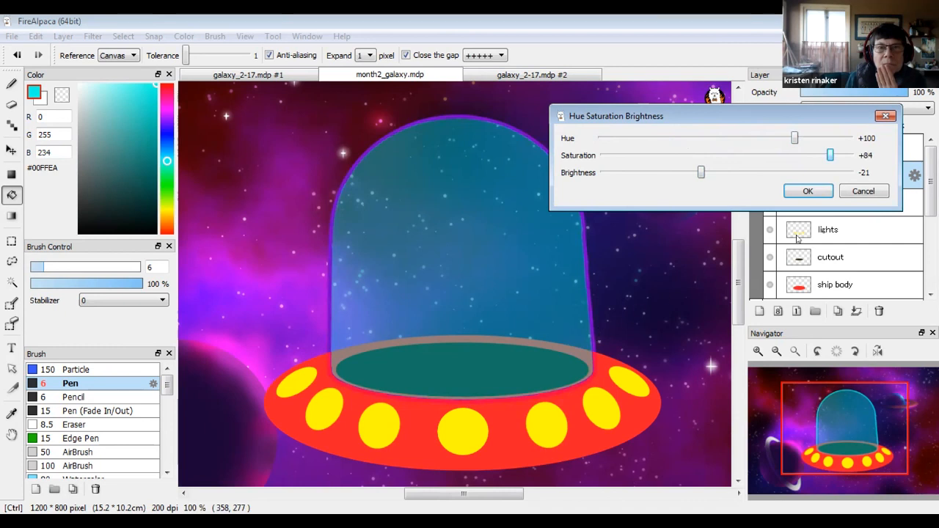
left_click_drag(831, 156, 848, 156)
mouse_move(794, 139)
left_mouse_down()
mouse_move(774, 139)
mouse_move(818, 139)
mouse_move(797, 139)
left_mouse_up()
left_click(833, 156)
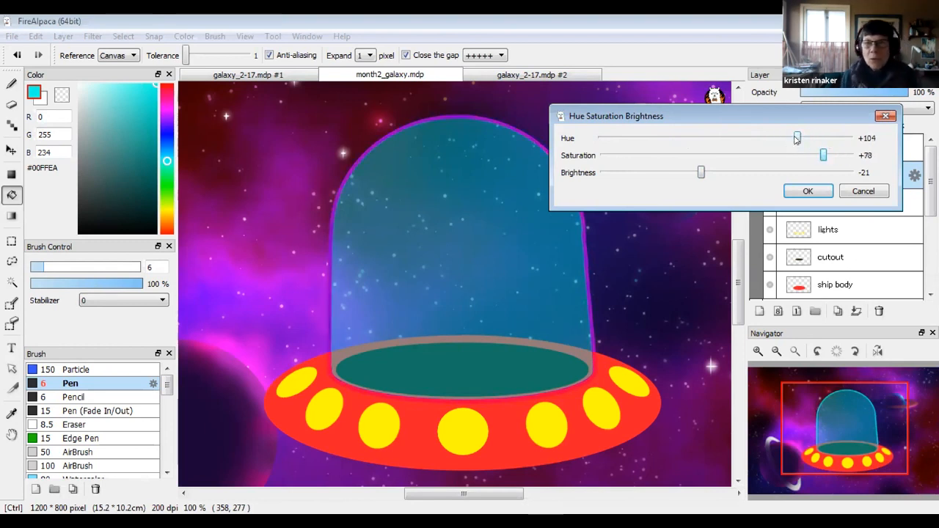
left_click_drag(701, 173, 763, 174)
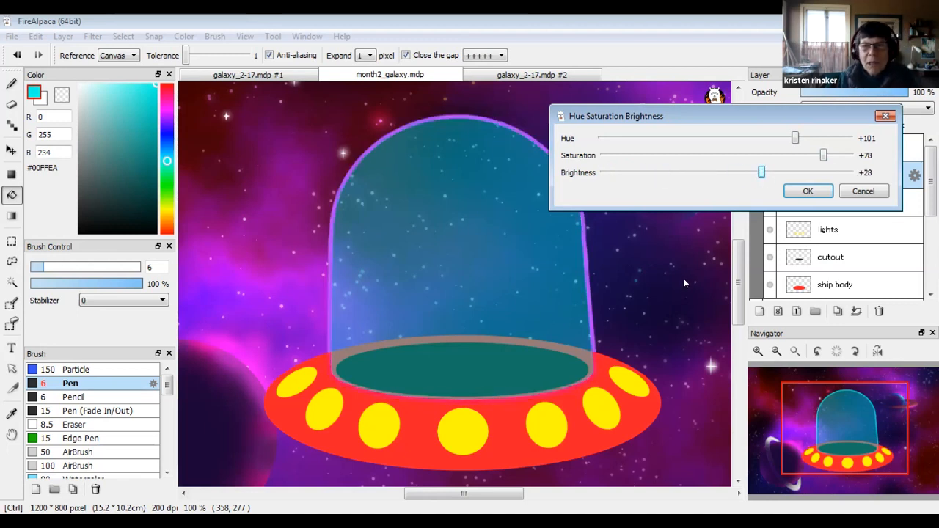
left_click(807, 192)
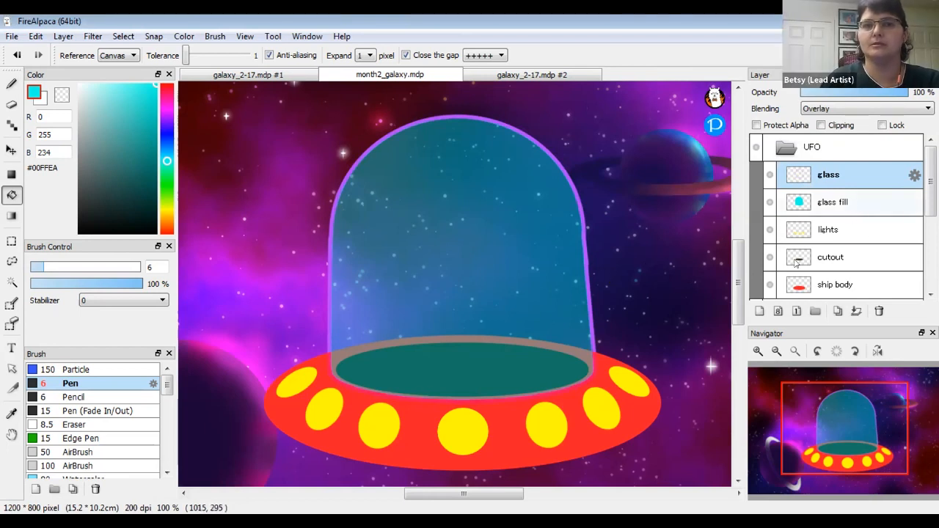
left_click(11, 150)
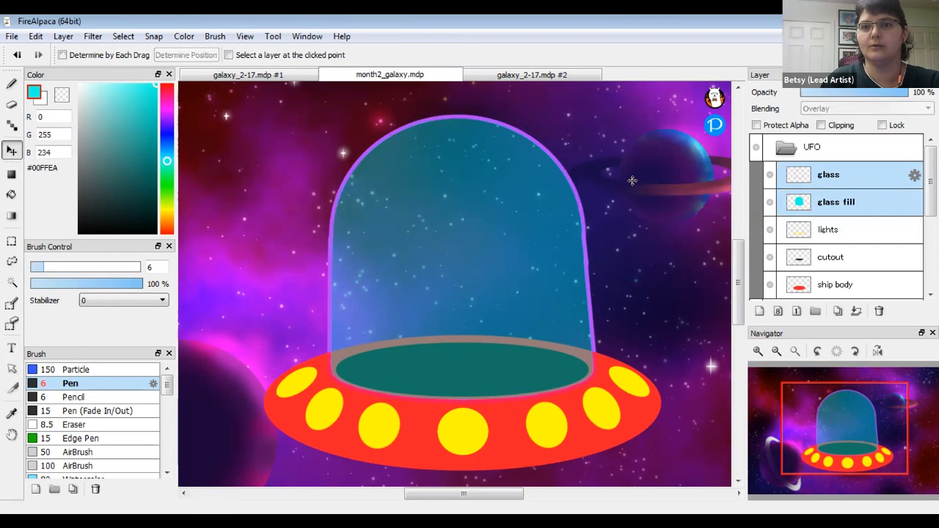
left_click(777, 351)
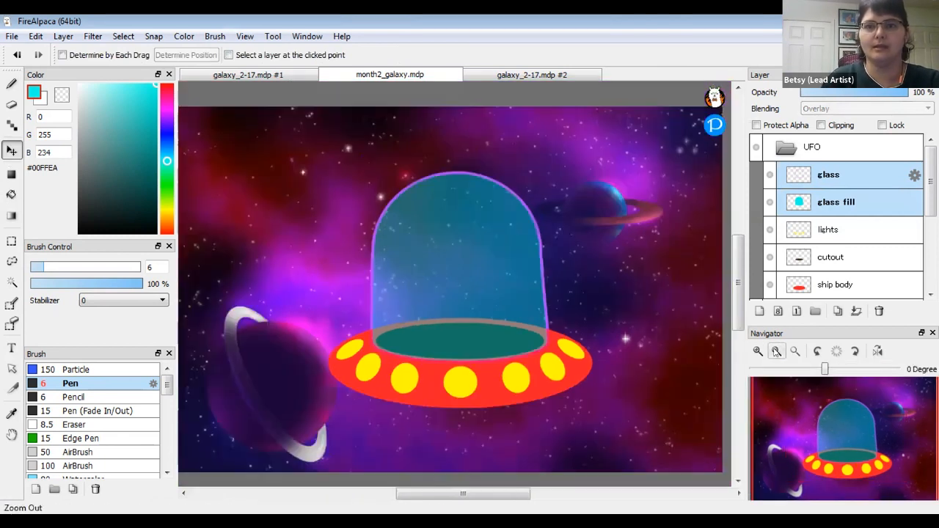
left_click(864, 201)
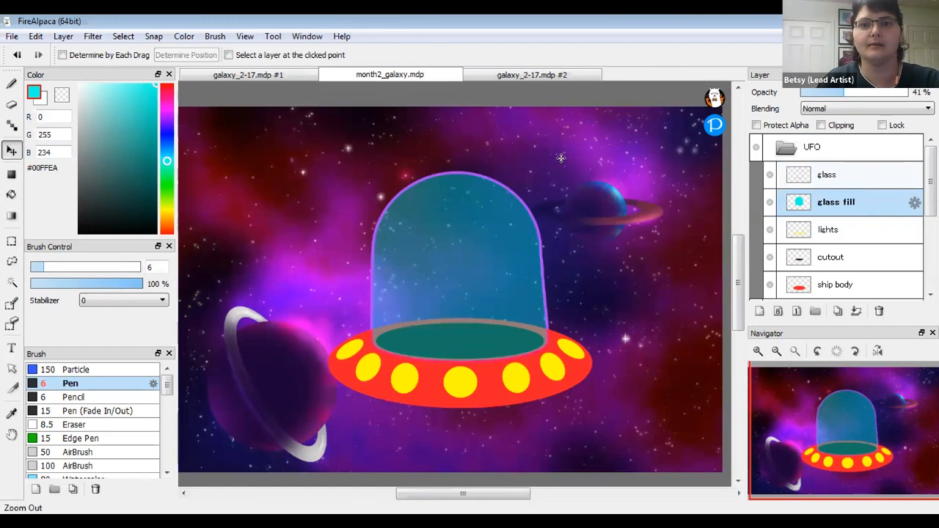
left_click(851, 176)
left_click(830, 152)
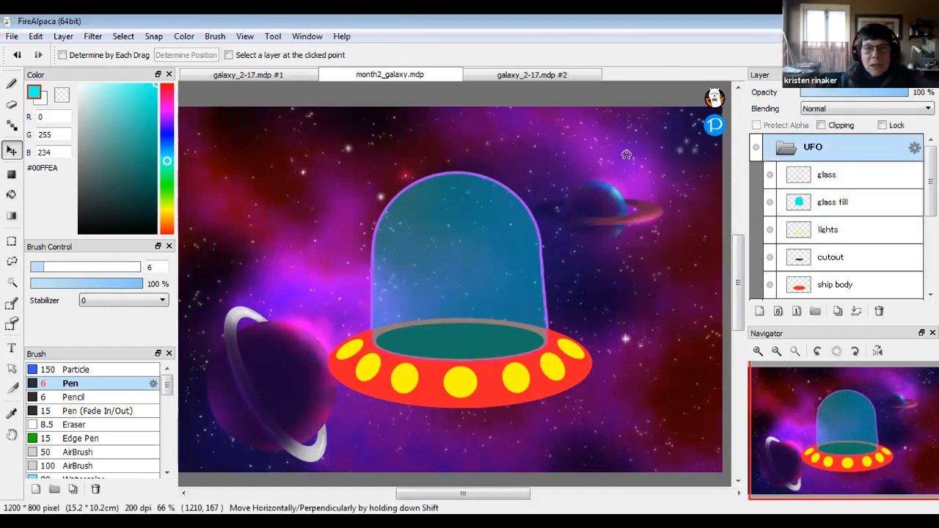
key("ctrl+t")
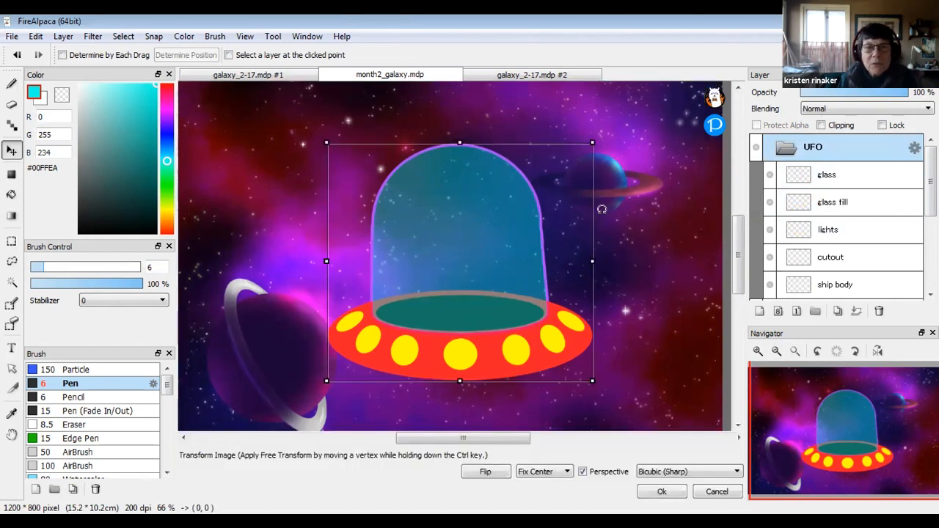
- Set the glass fill layer's opacity to 49%, briefly hiding the glass outline layer
left_click(850, 175)
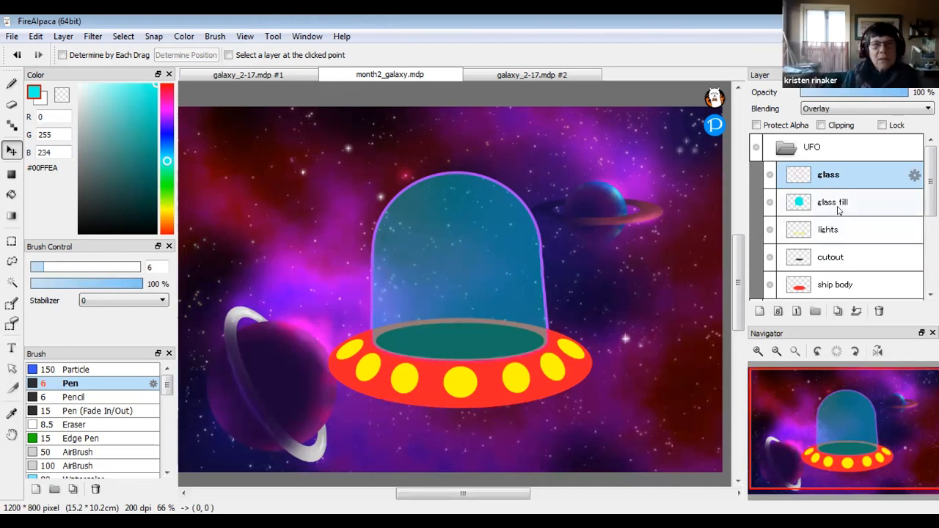
left_click(841, 209)
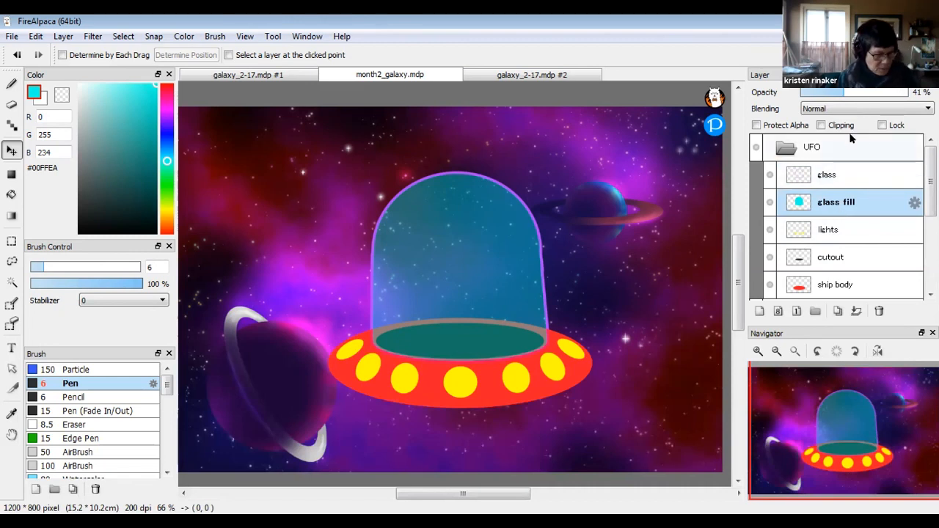
left_click(770, 174)
mouse_move(842, 93)
left_mouse_down()
mouse_move(918, 92)
mouse_move(843, 94)
mouse_move(853, 91)
left_mouse_up()
left_click(770, 175)
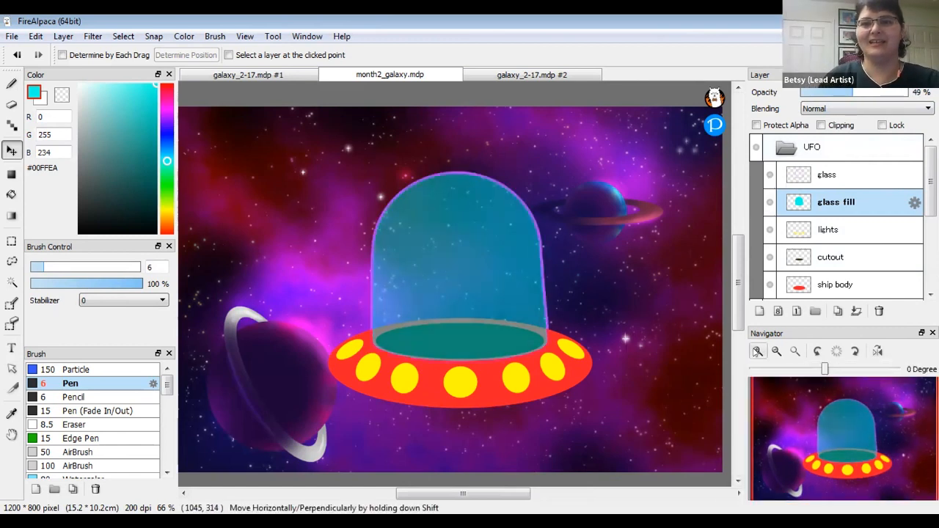
- Examine the dome up close, compare it with the UFO in galaxy_2-17.mdp #2, and return to month2_galaxy.mdp
left_click(759, 351)
left_click_drag(562, 380, 469, 295)
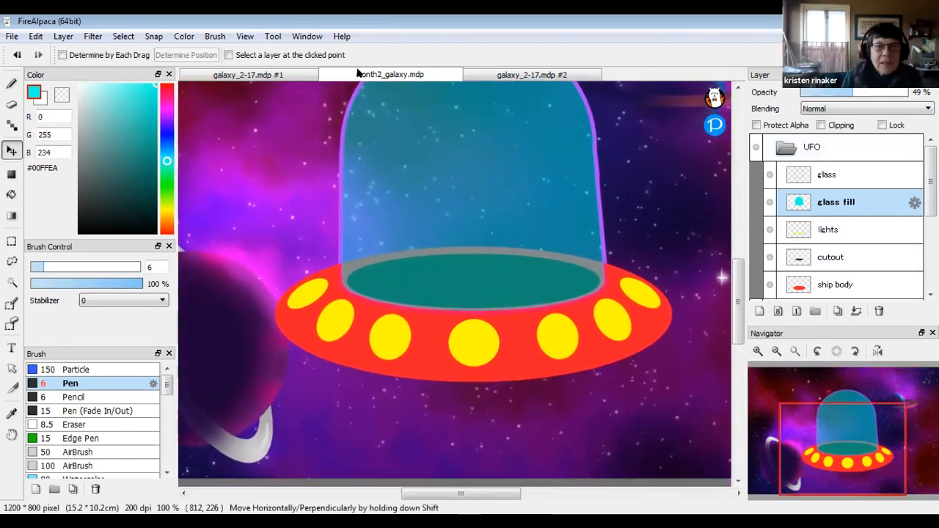
left_click_drag(738, 292, 737, 269)
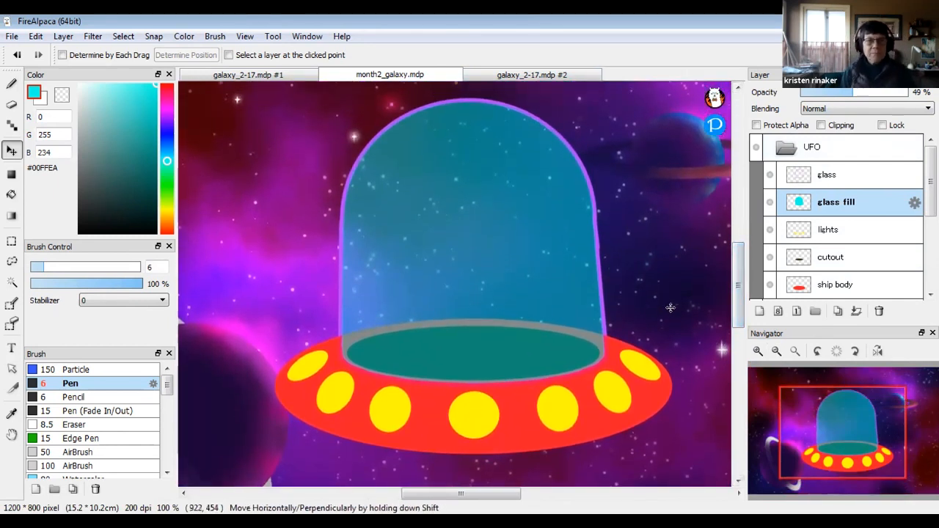
left_click(566, 74)
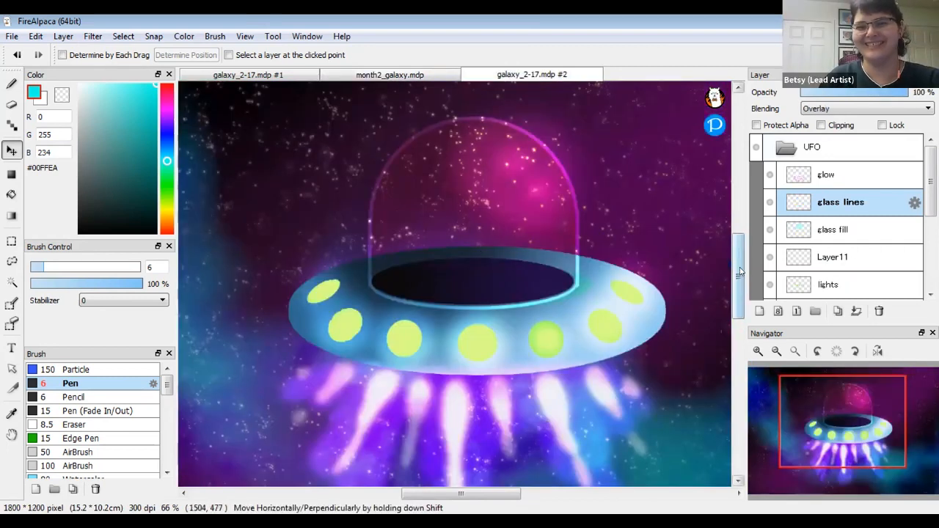
scroll(740, 271, "down", 3)
scroll(740, 273, "up", 1)
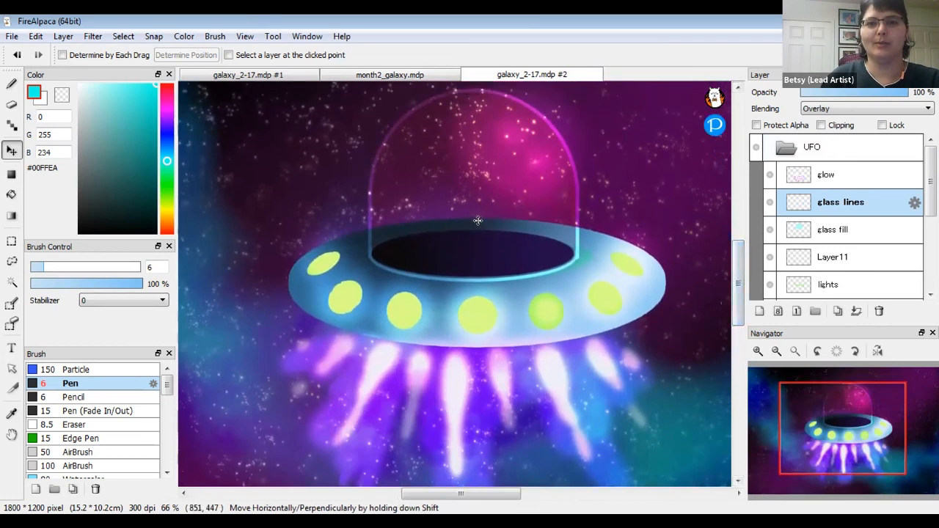
left_click(369, 76)
- Hide and show the cutout layer to examine the opening under the dome
scroll(850, 216, "down", 2)
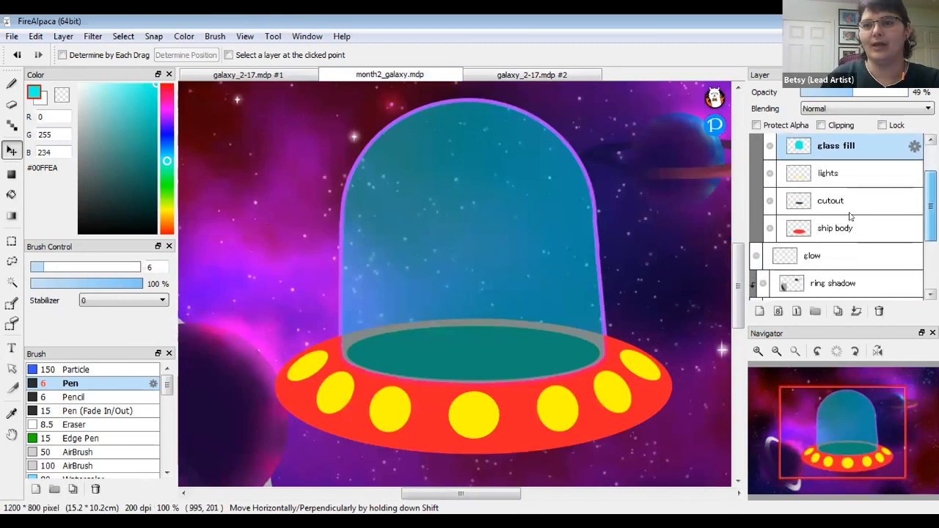
left_click(829, 202)
left_click(770, 200)
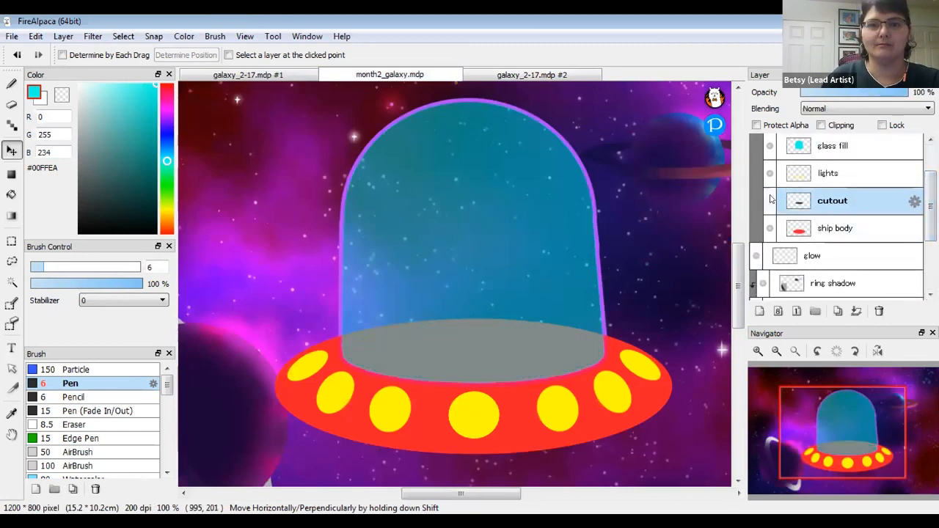
left_click(770, 201)
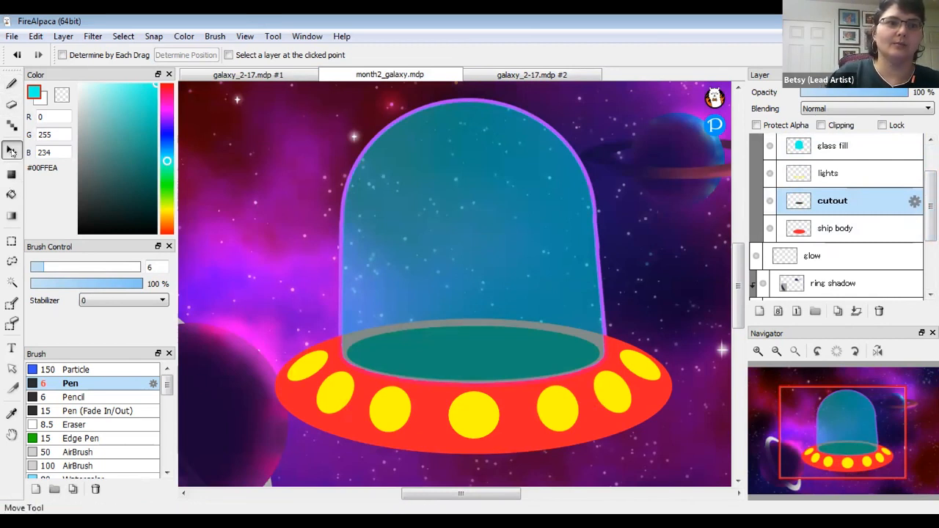
- Select the cutout ellipse using the Magic Wand with its reference set to Layer, and clear the selection
left_click(11, 282)
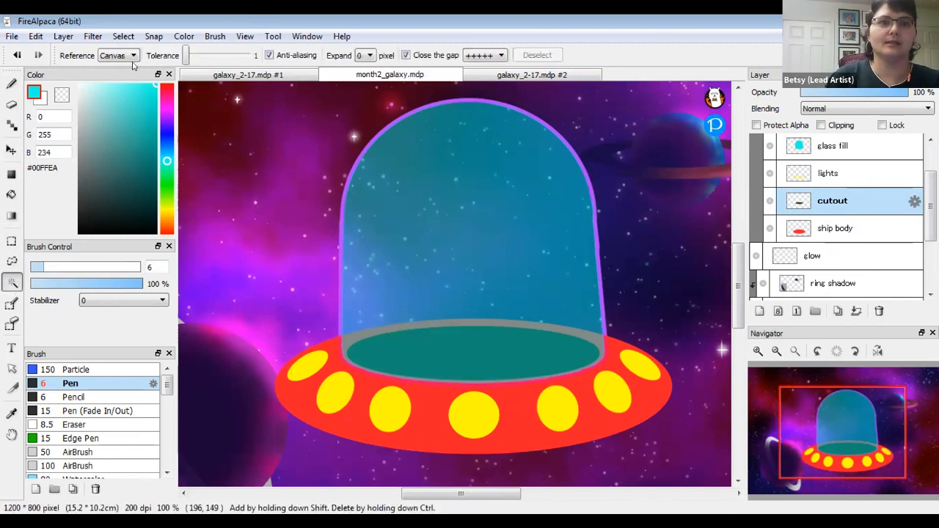
left_click(115, 55)
left_click(110, 66)
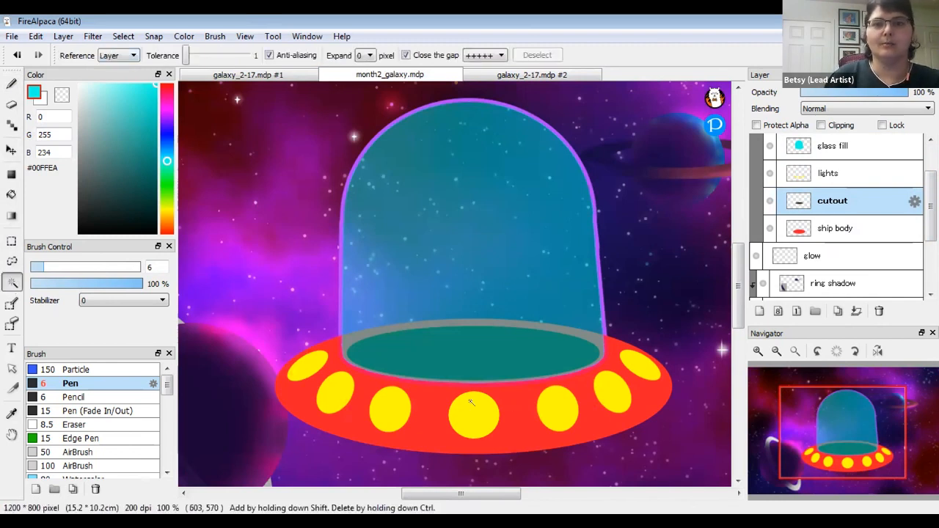
left_click(524, 411)
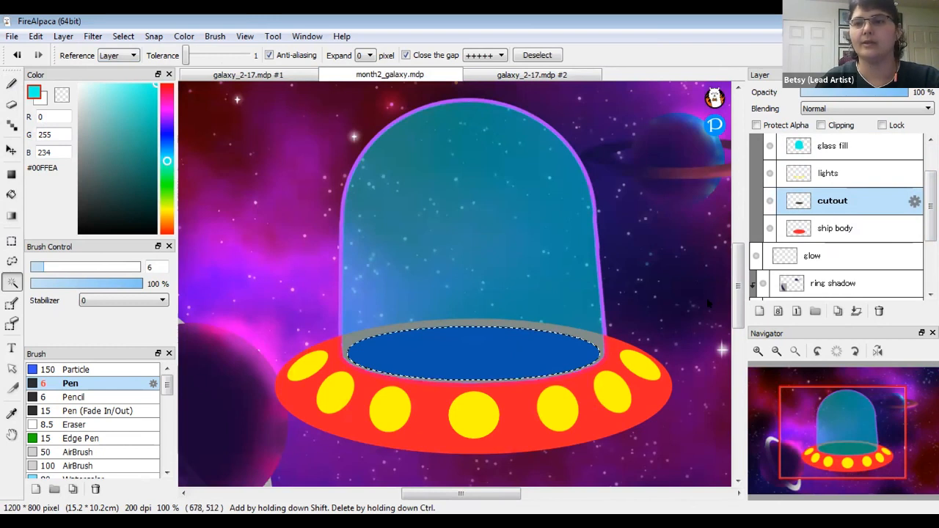
key("ctrl+d")
- Shade the upper-left part of the ship body in dark red #772125 with the AirBrush at size 107
left_click(837, 228)
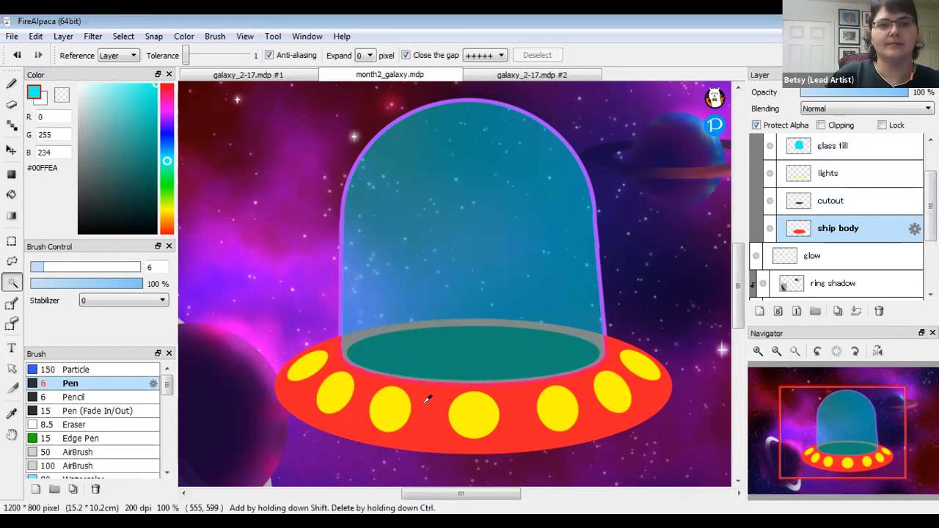
left_click(149, 86)
left_click_drag(147, 86, 135, 163)
left_click(11, 84)
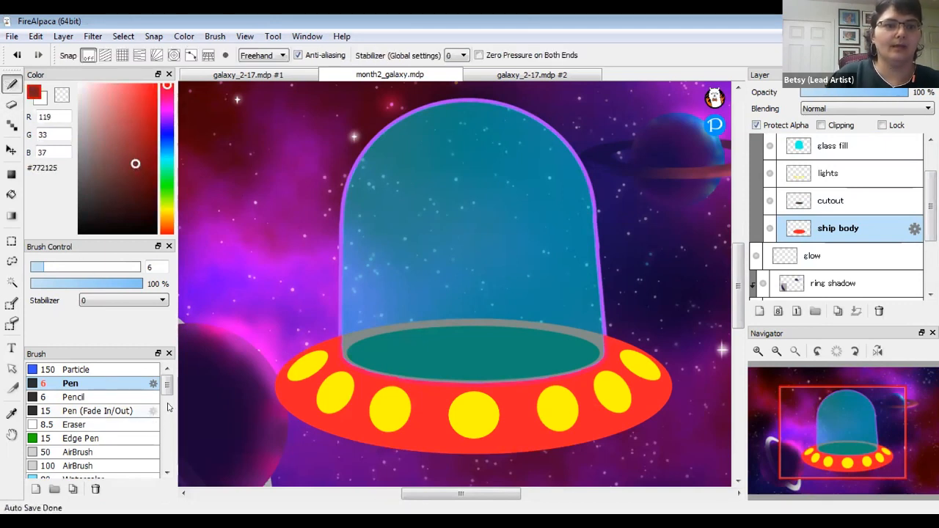
left_click(114, 452)
left_click_drag(114, 269, 130, 270)
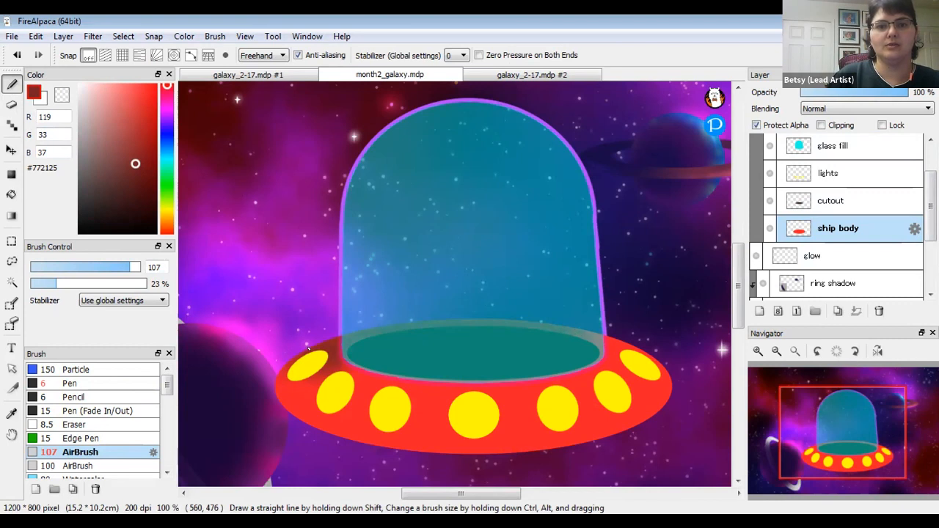
left_click_drag(279, 379, 342, 347)
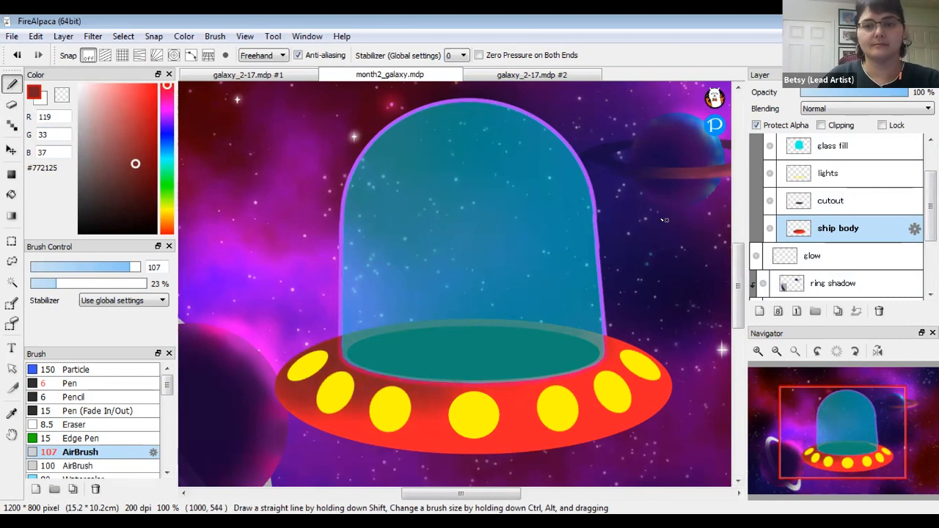
- Set the glass fill layer's opacity to 28%
left_click(844, 148)
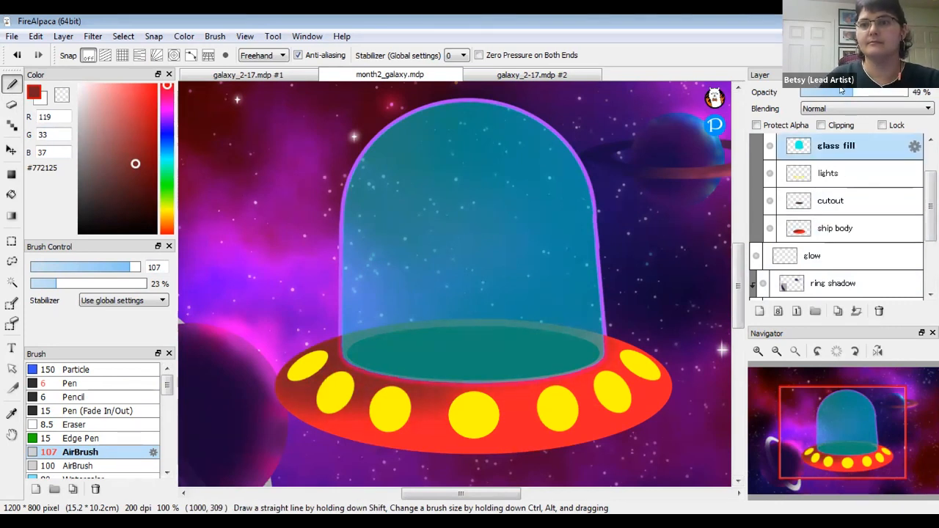
left_click(829, 93)
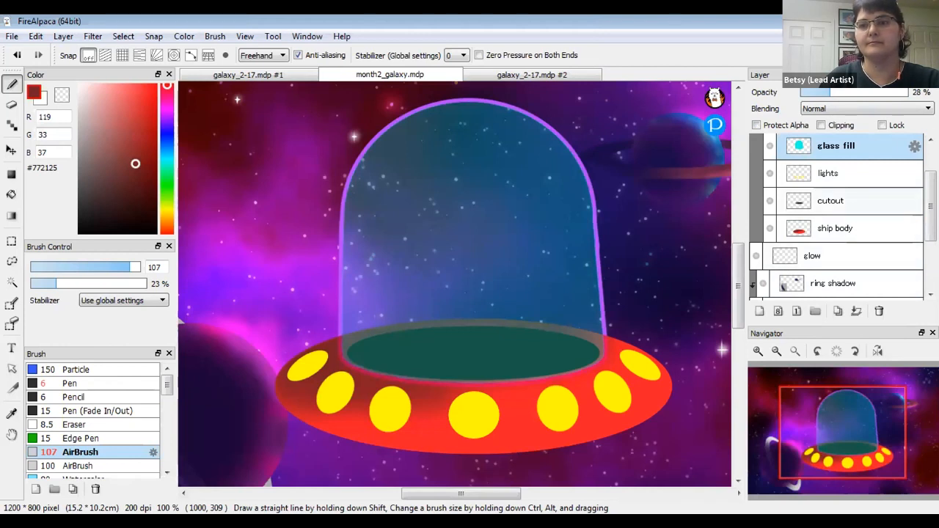
- Make the lights layer active and switch the drawing color to white #FFFFFF
scroll(915, 198, "down", 1)
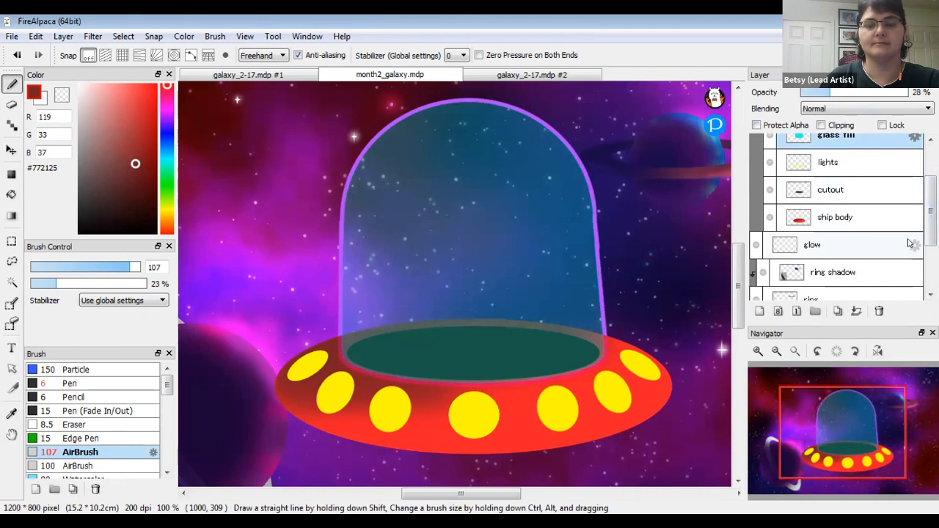
scroll(910, 242, "up", 2)
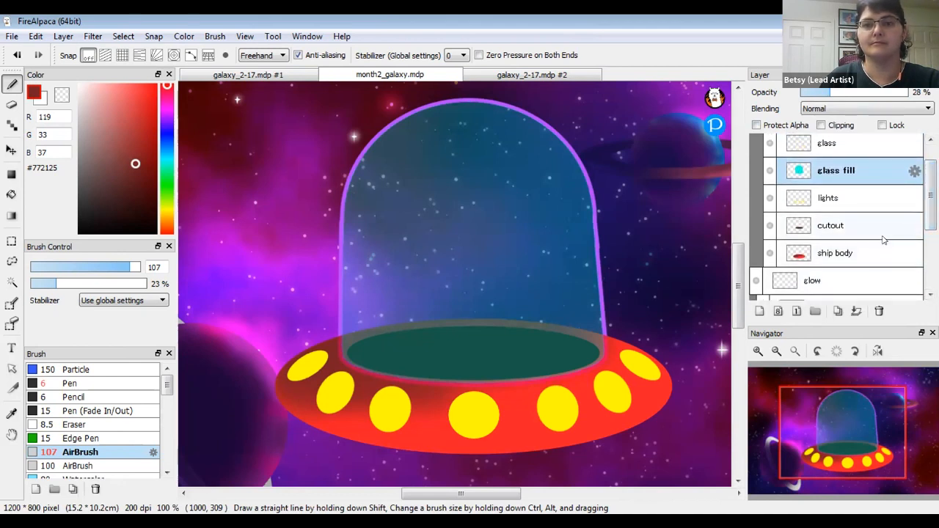
left_click(873, 199)
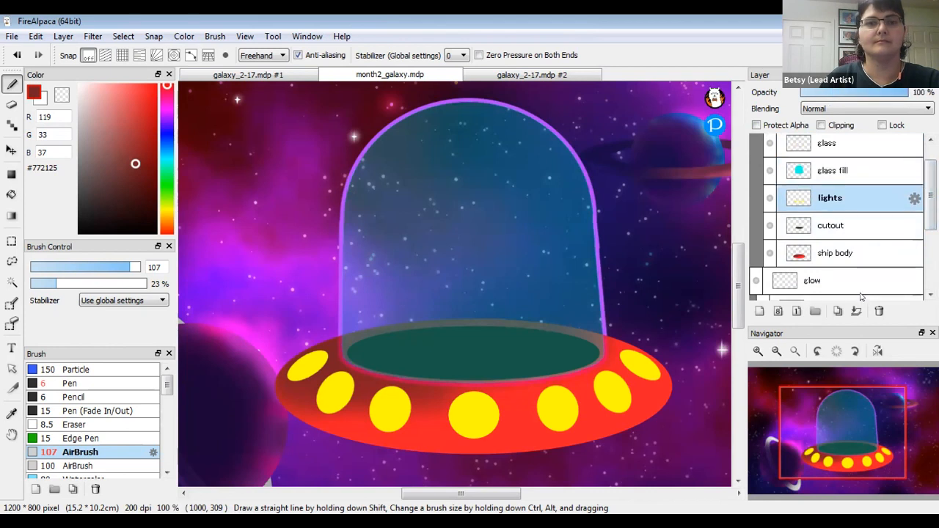
left_click(43, 98)
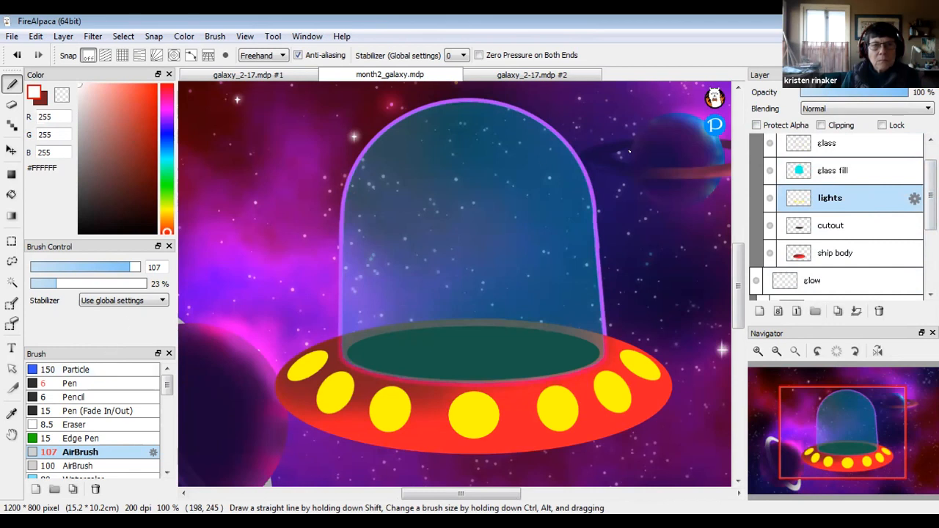
- Switch to the galaxy_2-17.mdp #2 document and examine its UFO by toggling the lights, flames and glow layers
left_click(569, 76)
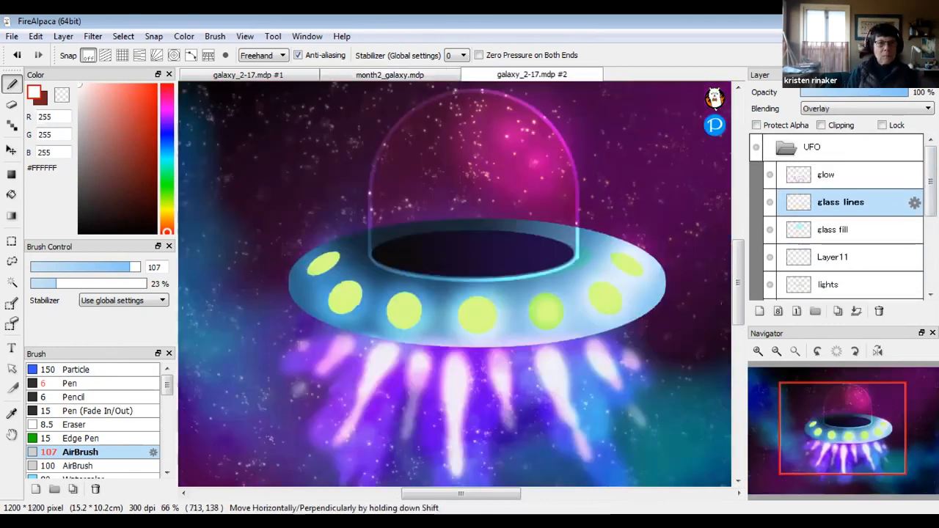
scroll(784, 205, "down", 2)
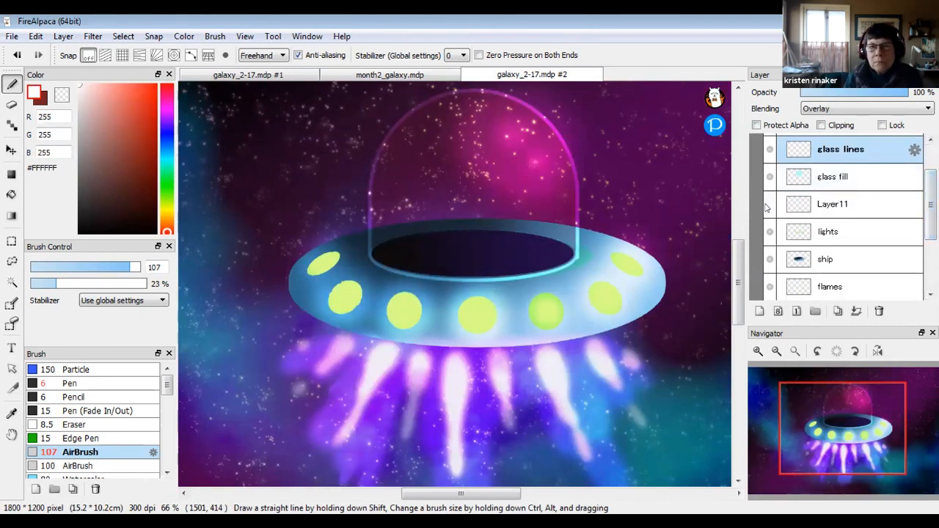
left_click(770, 232)
left_click(769, 232)
left_click(770, 287)
left_click(770, 287)
left_click(829, 287)
scroll(837, 242, "down", 3)
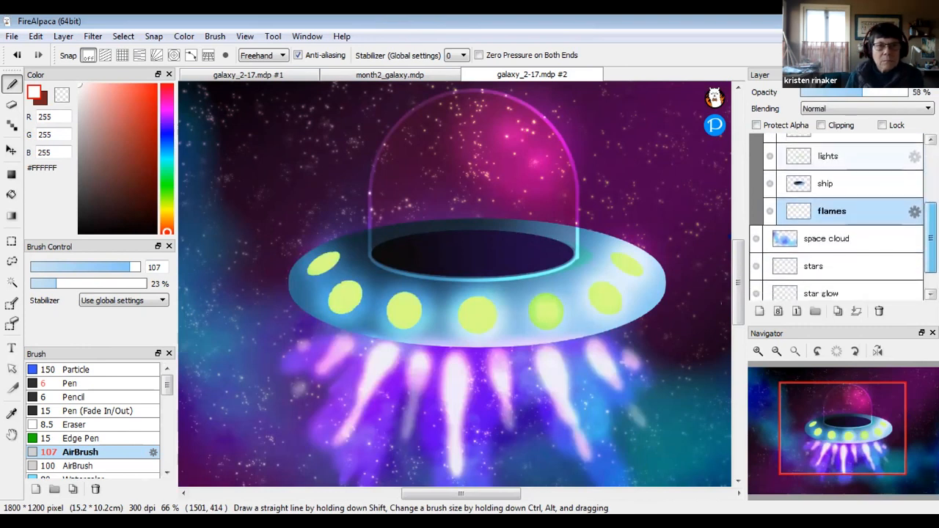
scroll(836, 220, "up", 5)
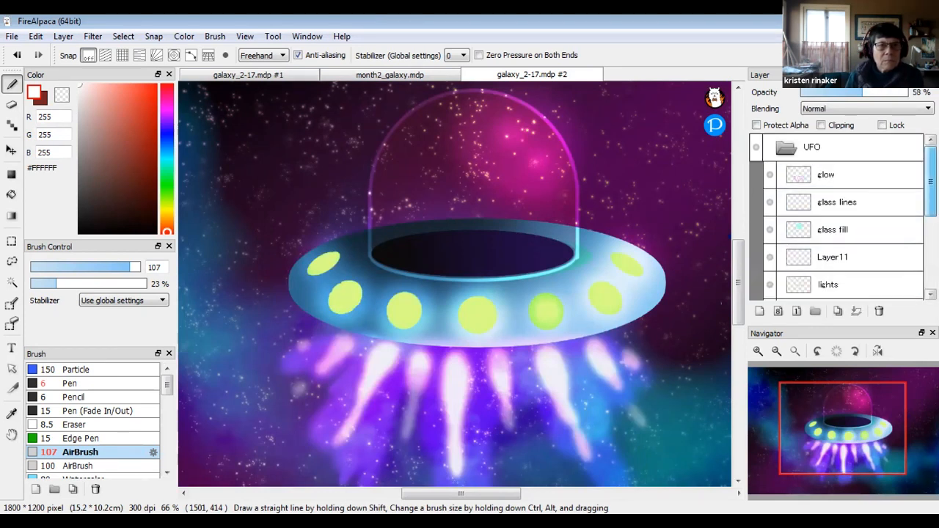
left_click(770, 175)
scroll(855, 208, "down", 5)
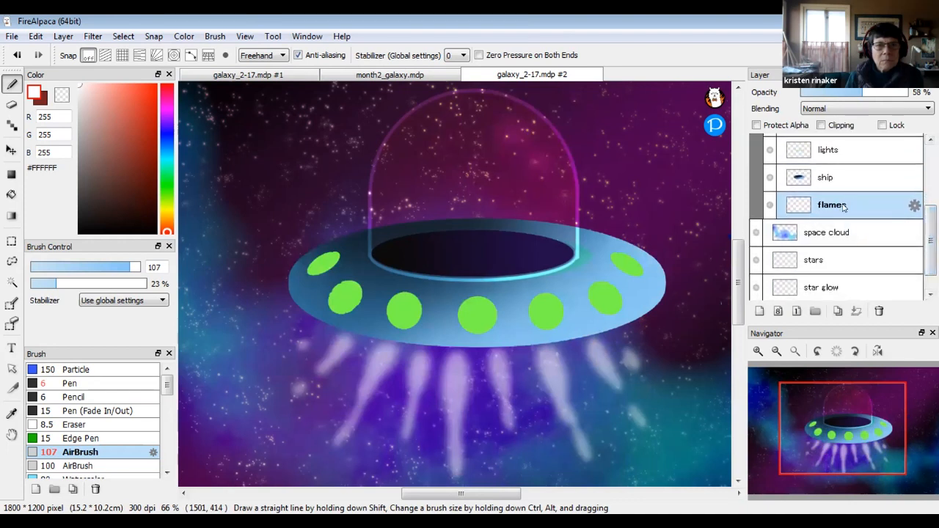
- Return to month2_galaxy.mdp and add a new layer named "flames" directly above the ship body layer
left_click(352, 75)
scroll(513, 409, "down", 5)
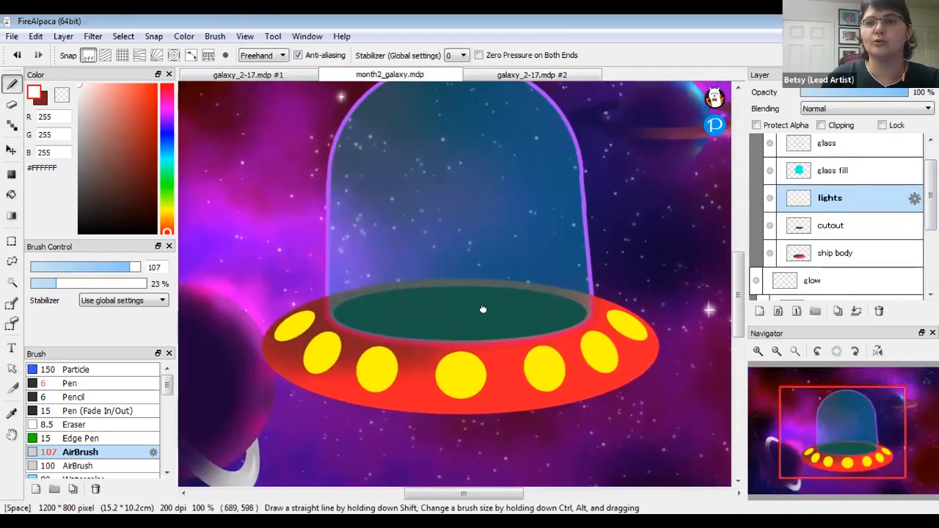
left_click(843, 253)
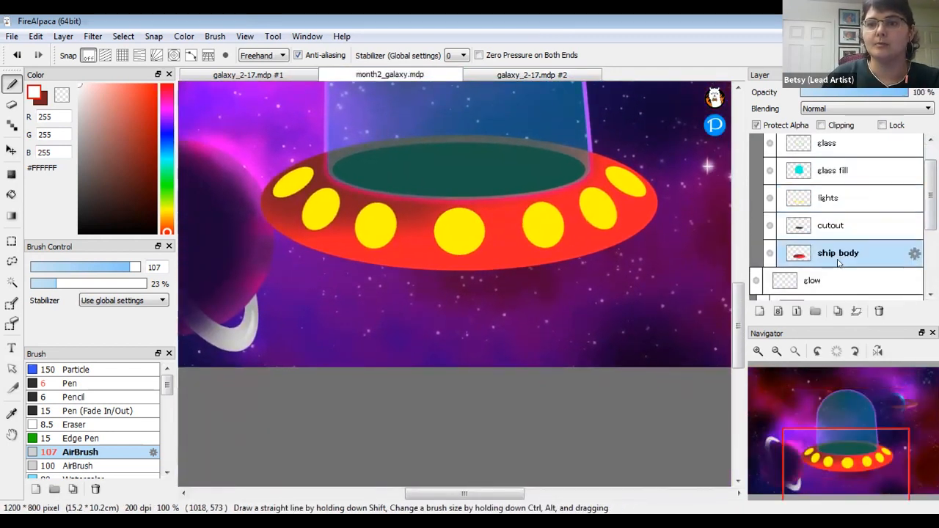
left_click(761, 311)
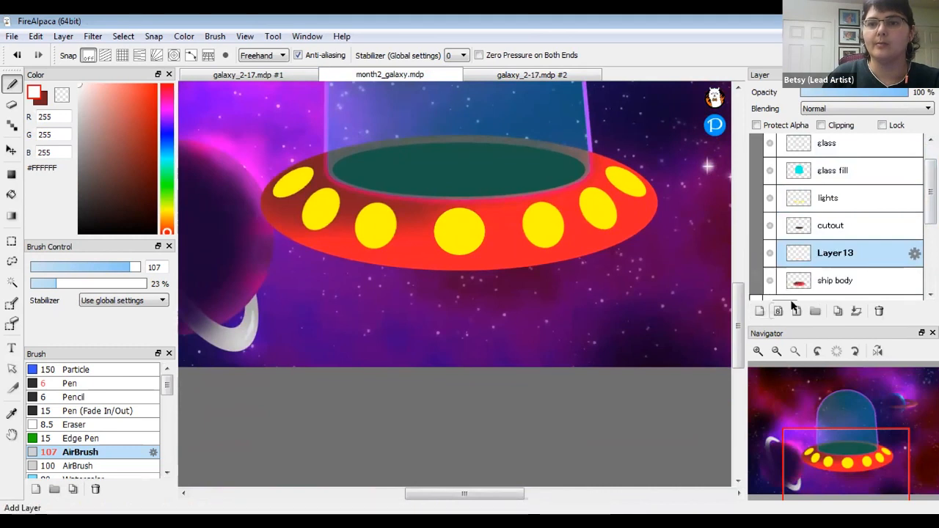
double_click(838, 253)
type("flames")
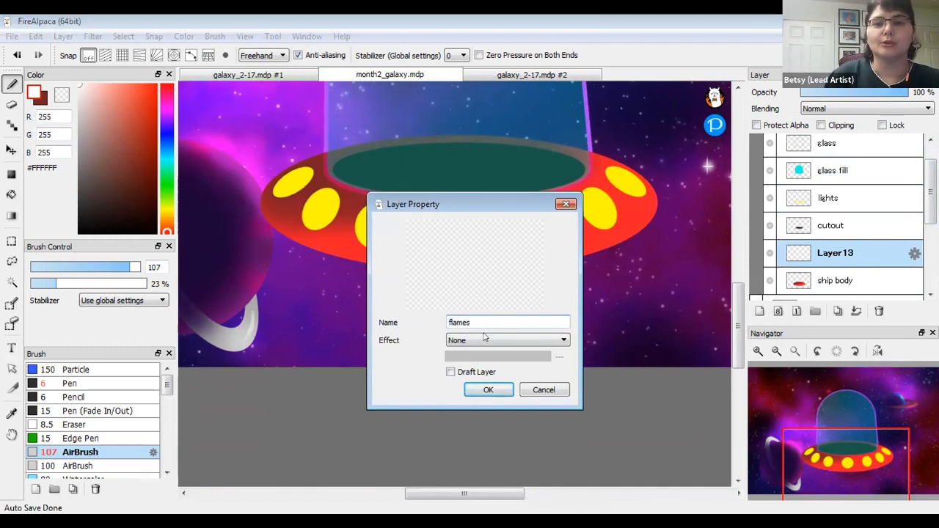
left_click(481, 391)
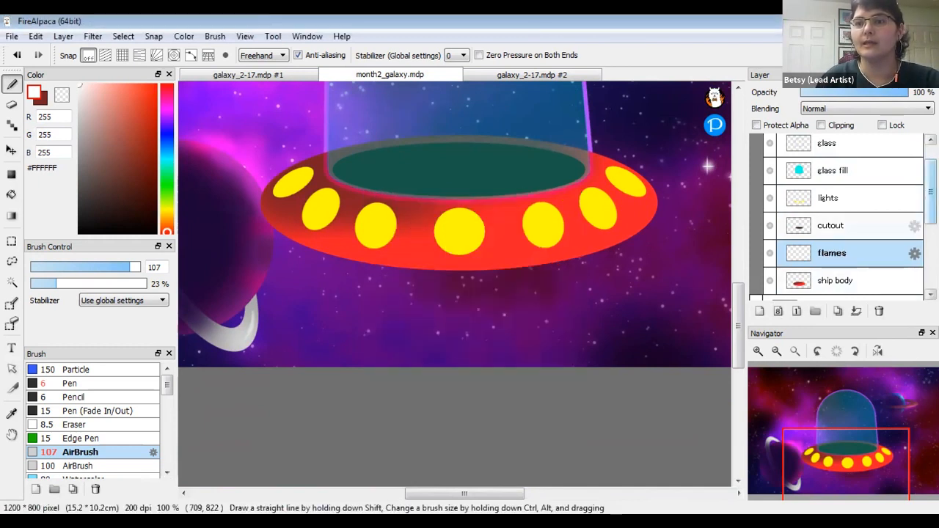
- Reorder the UFO folder so the flames layer sits directly below the ship body, and make the flames layer active
scroll(869, 197, "down", 2)
left_click_drag(843, 204, 837, 182)
scroll(836, 220, "up", 2)
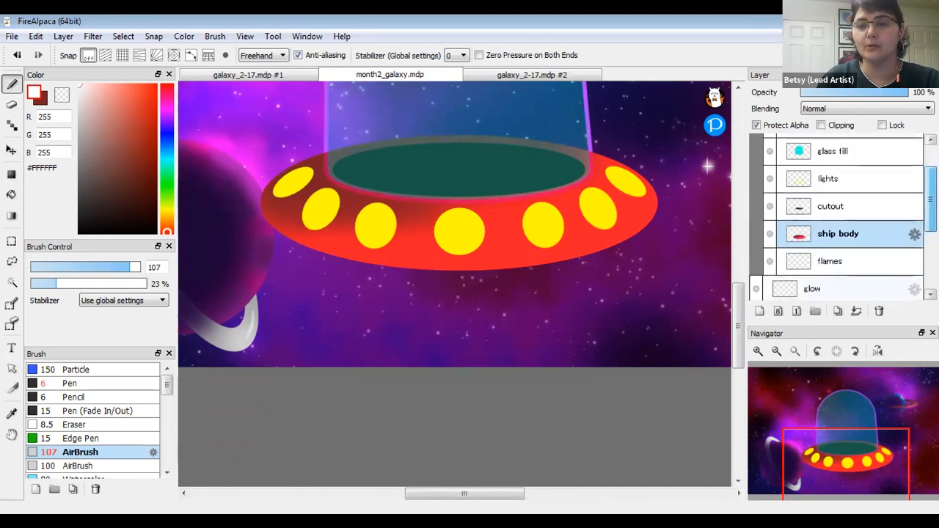
left_click_drag(828, 243, 831, 264)
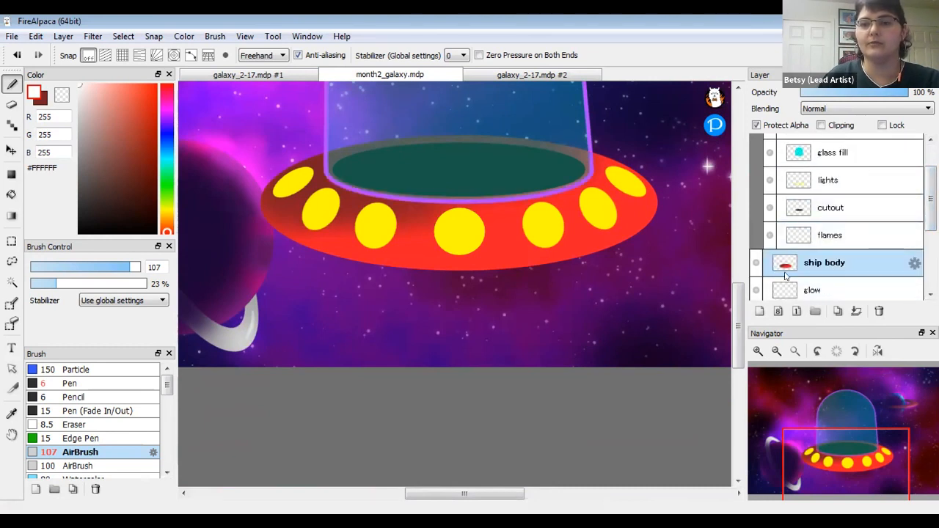
left_click_drag(842, 265, 846, 229)
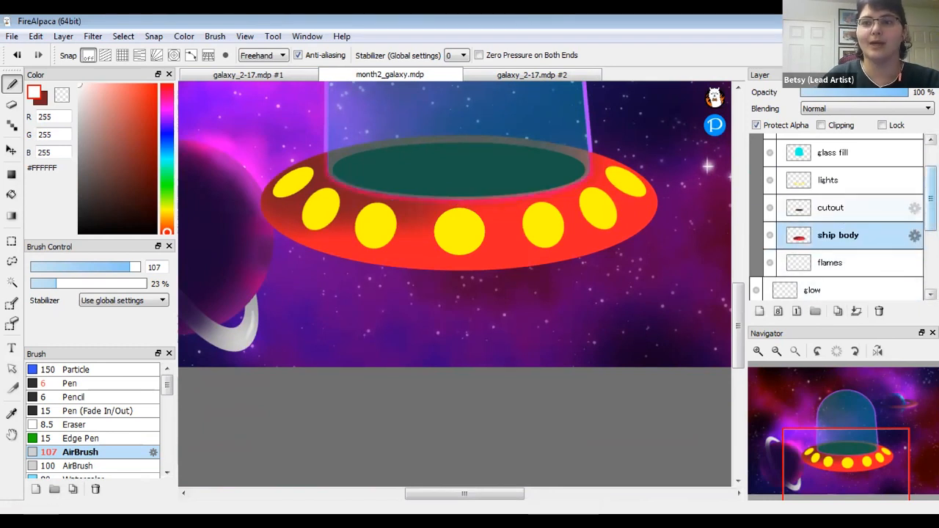
scroll(930, 206, "down", 1)
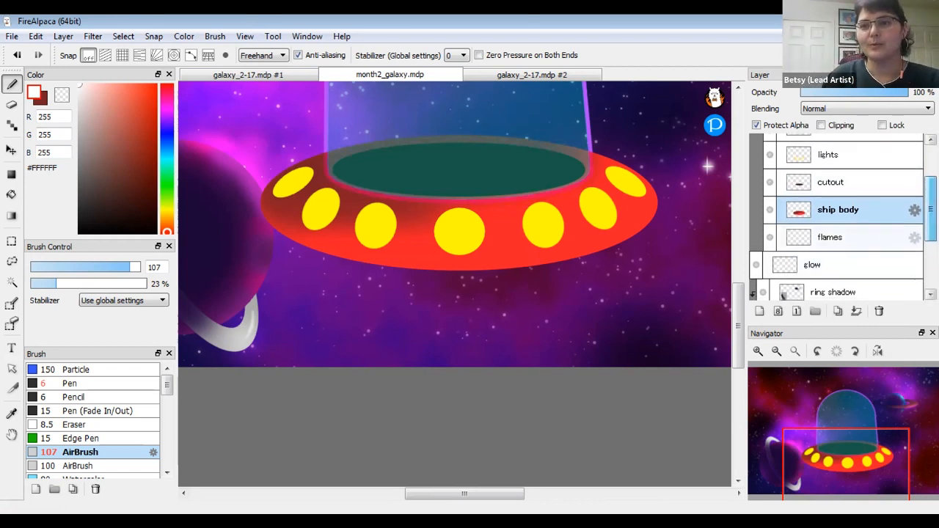
scroll(844, 220, "up", 3)
scroll(783, 284, "down", 3)
scroll(837, 216, "down", 1)
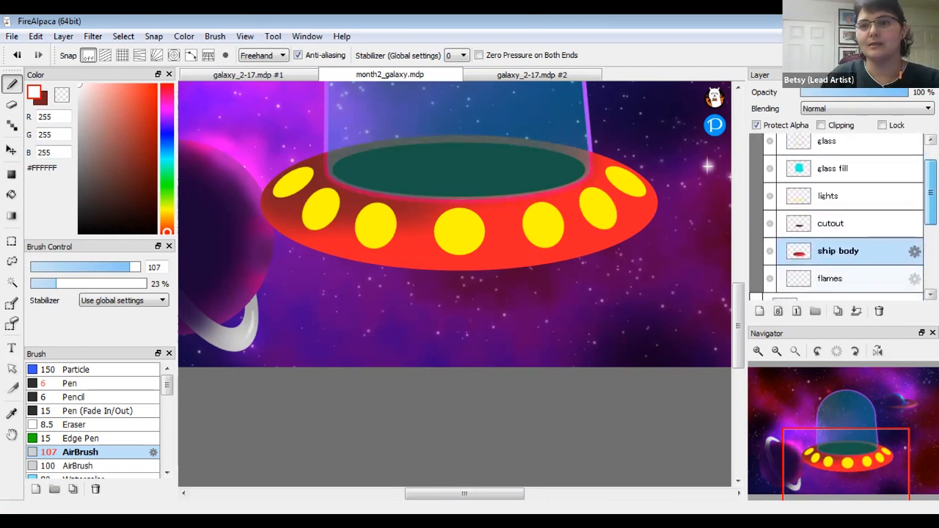
left_click(828, 282)
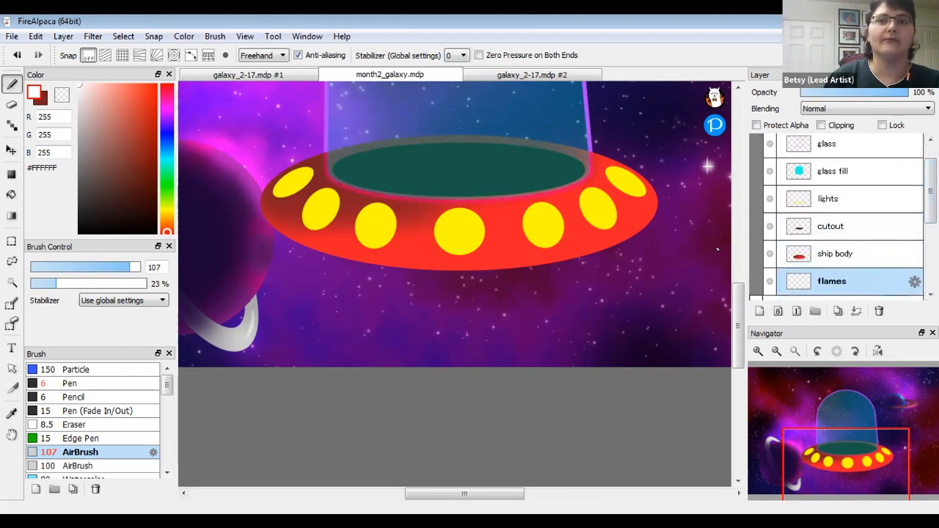
- Move the whole UFO folder upward with the Move tool to leave room beneath the ship
left_click(777, 351)
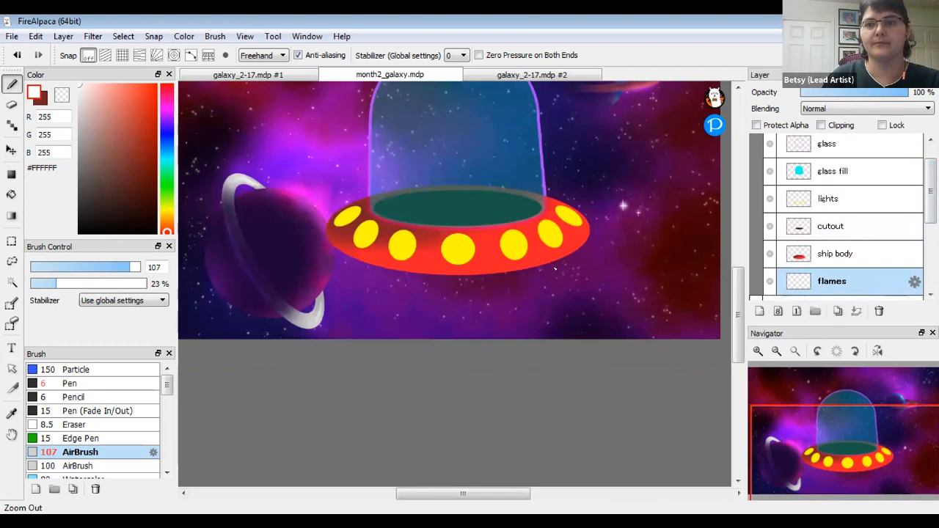
left_click(779, 353)
left_click_drag(740, 285, 741, 266)
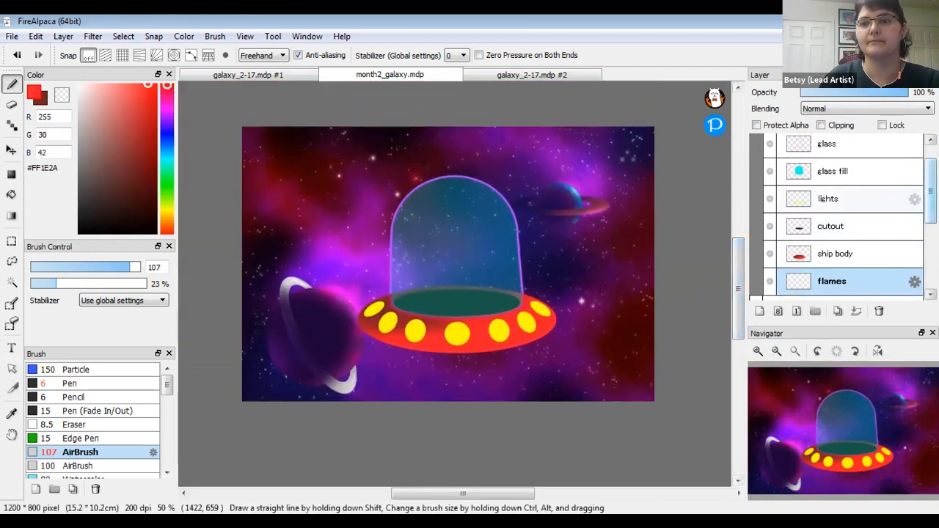
left_click_drag(931, 190, 931, 185)
left_click(11, 150)
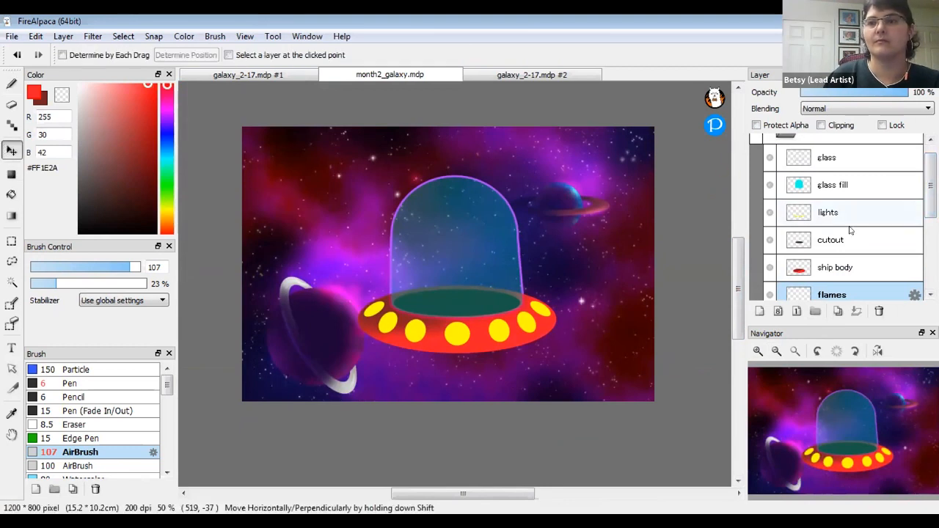
scroll(850, 154, "up", 1)
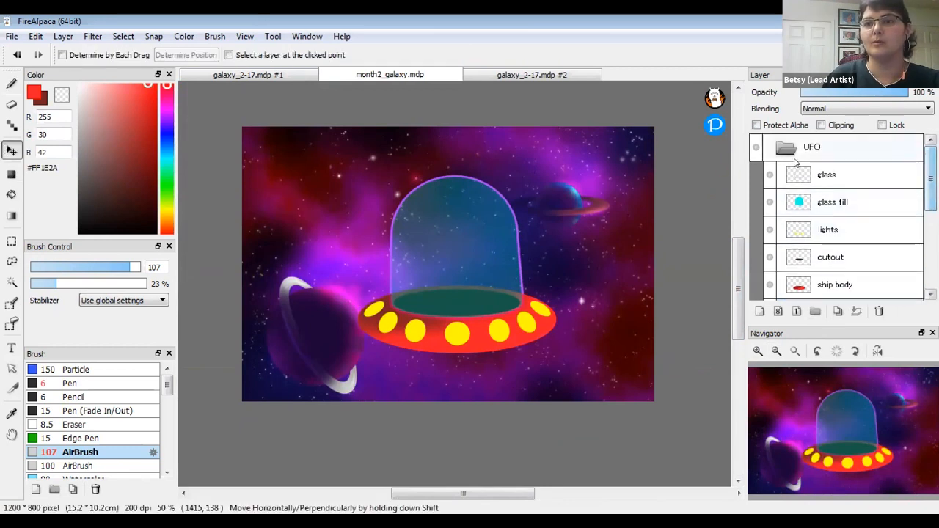
left_click(858, 149)
left_click_drag(466, 267, 469, 230)
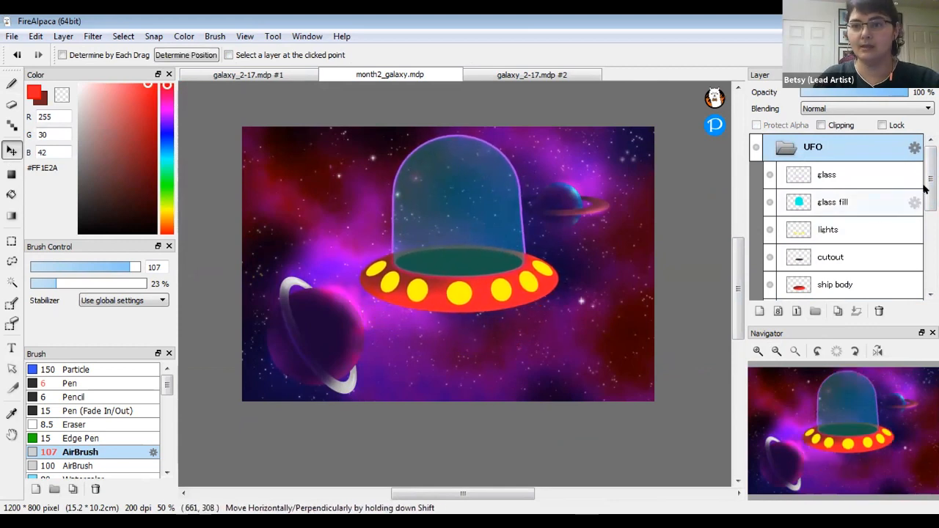
- Activate the flames layer for brush painting and set the drawing color to white #FFFFFF
scroll(925, 191, "down", 2)
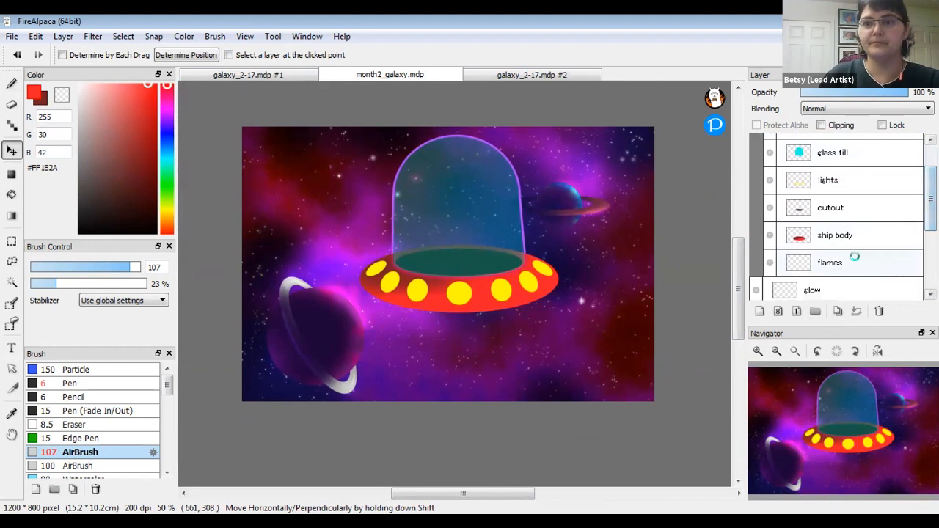
left_click(855, 257)
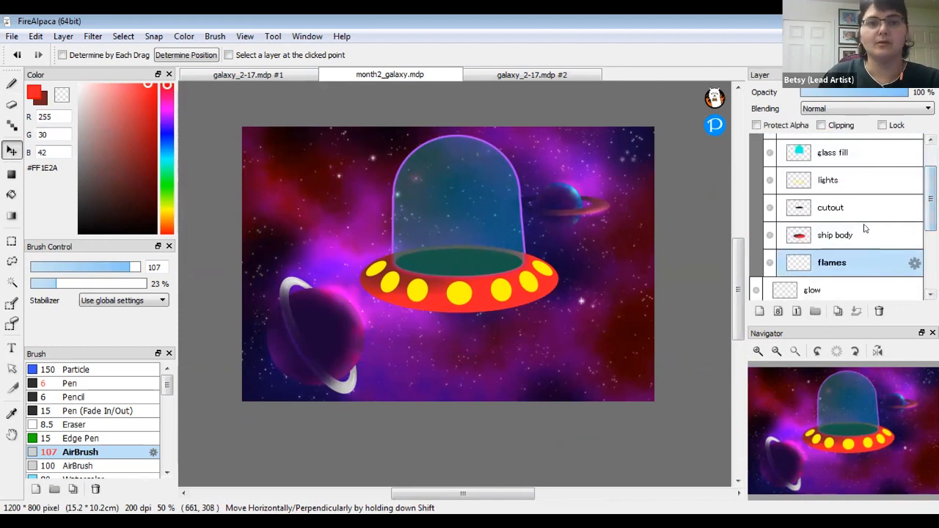
left_click(9, 86)
mouse_move(167, 385)
left_mouse_down()
mouse_move(168, 440)
mouse_move(169, 378)
left_mouse_up()
left_click(92, 409)
left_click_drag(89, 99, 71, 86)
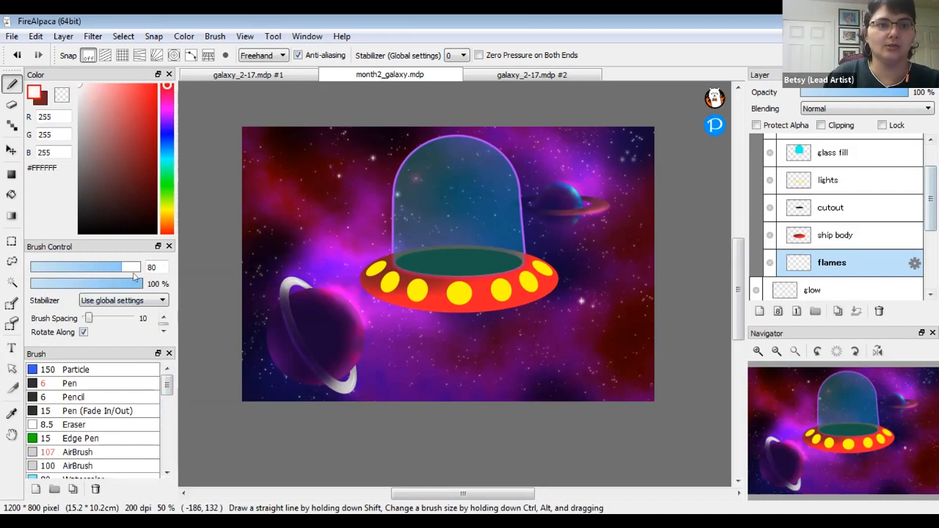
- Try a streaky white brush at size 80 and 37% opacity below the ship, and undo the strokes
left_click_drag(128, 285, 73, 285)
left_click_drag(400, 348, 466, 359)
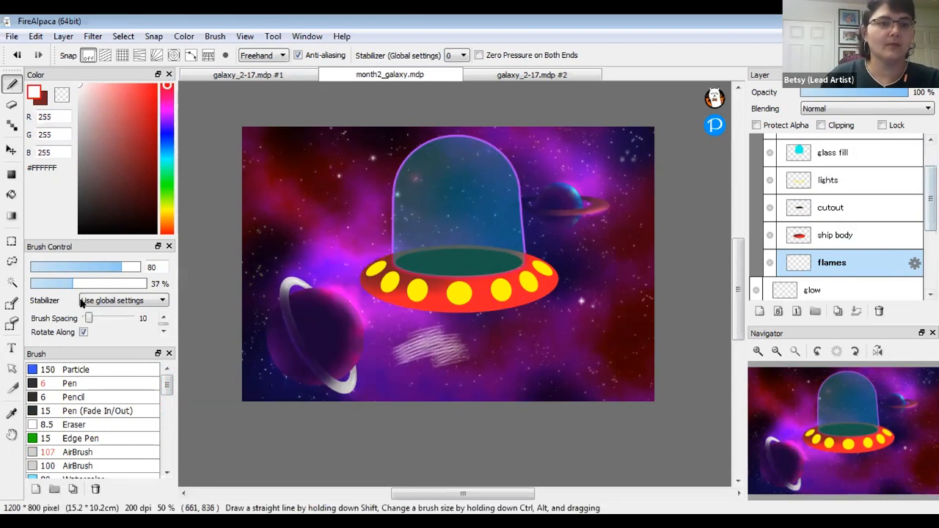
key("ctrl+z")
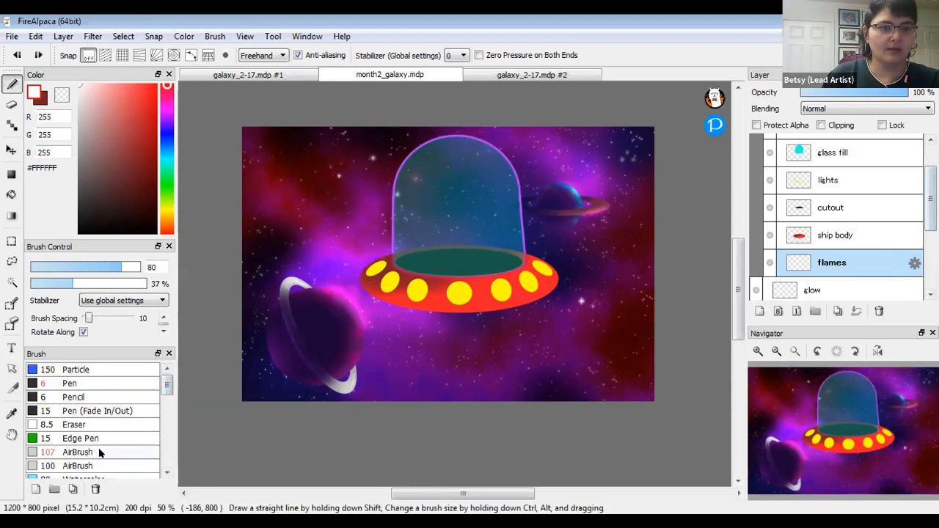
- Paint five soft white flames fanning out beneath the ship with the AirBrush at size 107 and 23% opacity
left_click(100, 453)
mouse_move(409, 312)
left_mouse_down()
mouse_move(388, 363)
mouse_move(410, 308)
mouse_move(458, 360)
mouse_move(460, 387)
mouse_move(455, 314)
left_mouse_up()
mouse_move(509, 327)
left_mouse_down()
mouse_move(517, 339)
mouse_move(531, 290)
mouse_move(583, 367)
left_mouse_up()
left_click_drag(387, 296, 341, 334)
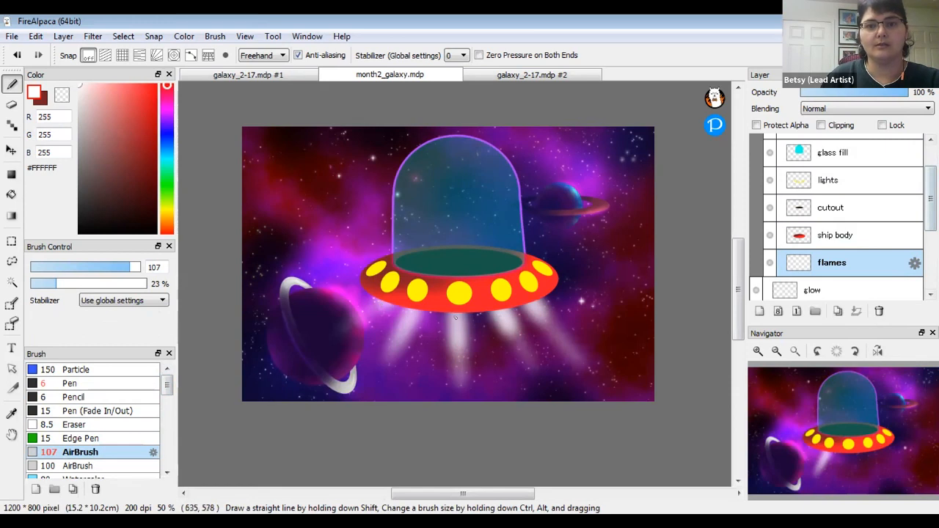
left_click_drag(455, 313, 457, 329)
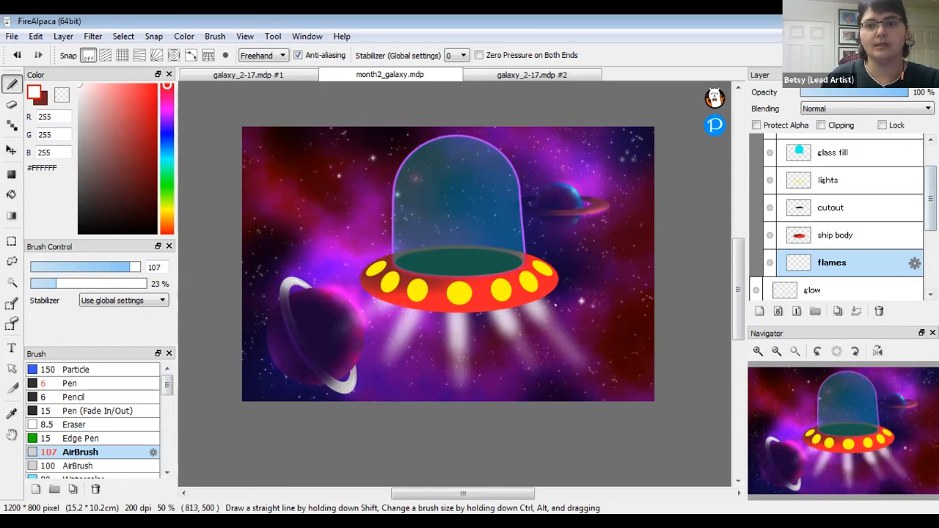
mouse_move(392, 310)
left_mouse_down()
mouse_move(370, 310)
mouse_move(410, 308)
left_mouse_up()
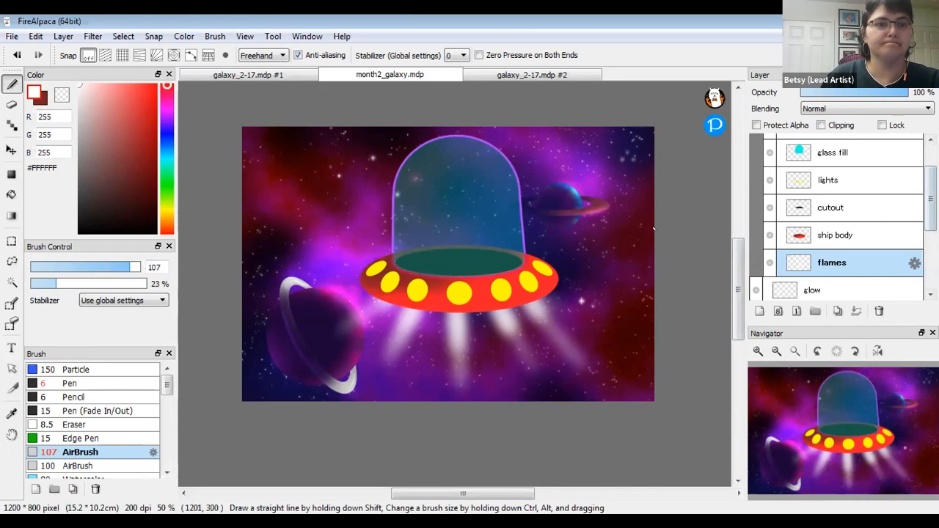
left_click(120, 371)
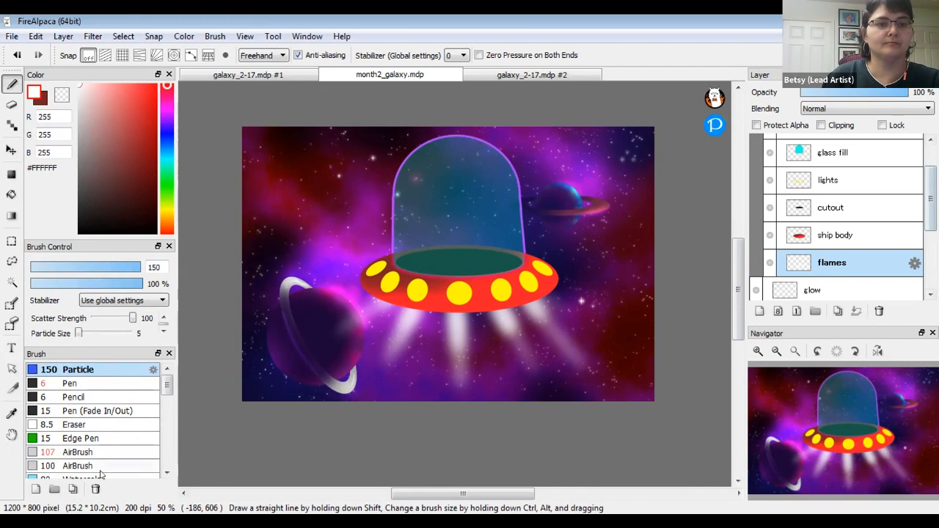
left_click(80, 453)
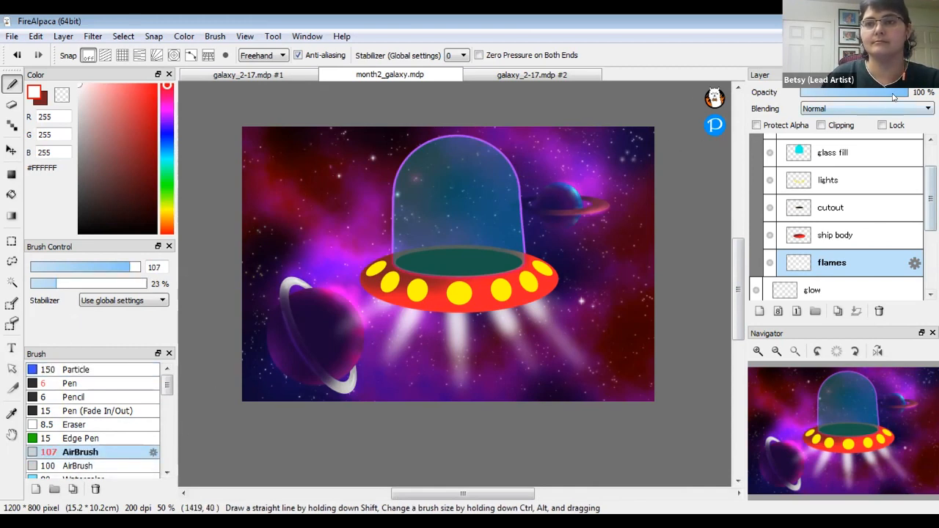
- Try the Overlay and Exclusion blending modes on the flames layer, and return it to Normal
mouse_move(893, 95)
left_mouse_down()
mouse_move(828, 89)
mouse_move(899, 91)
left_mouse_up()
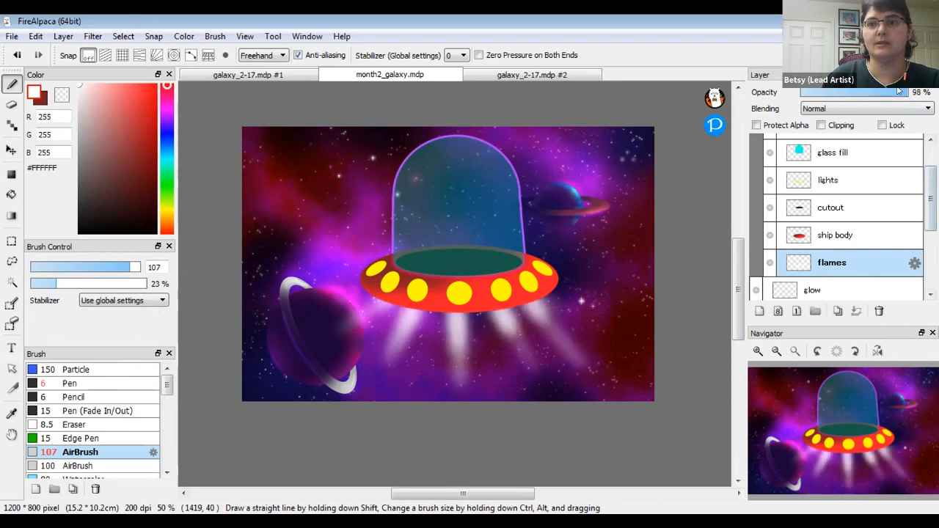
left_click(836, 110)
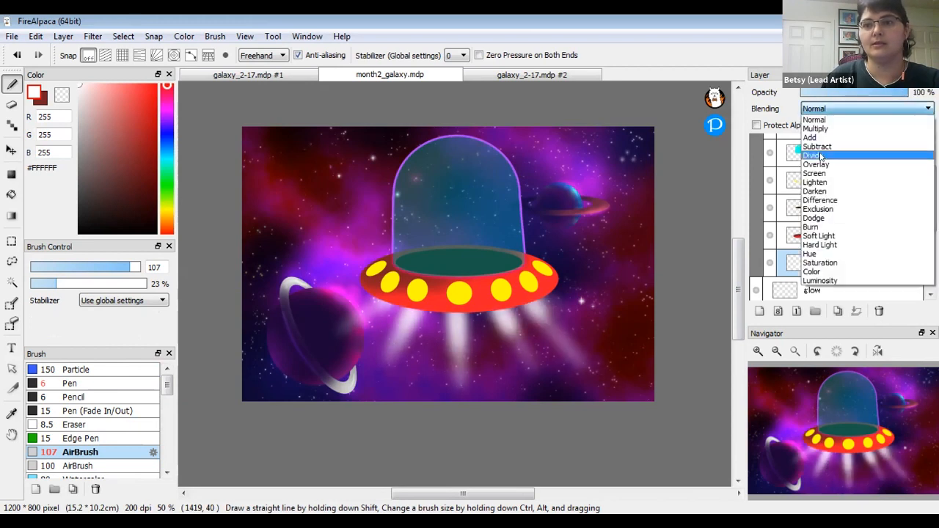
left_click(823, 161)
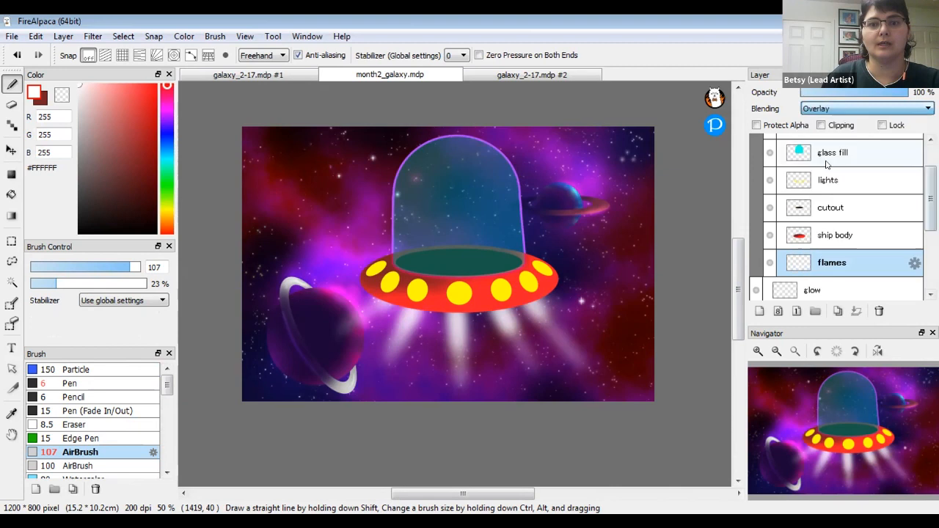
left_click(833, 110)
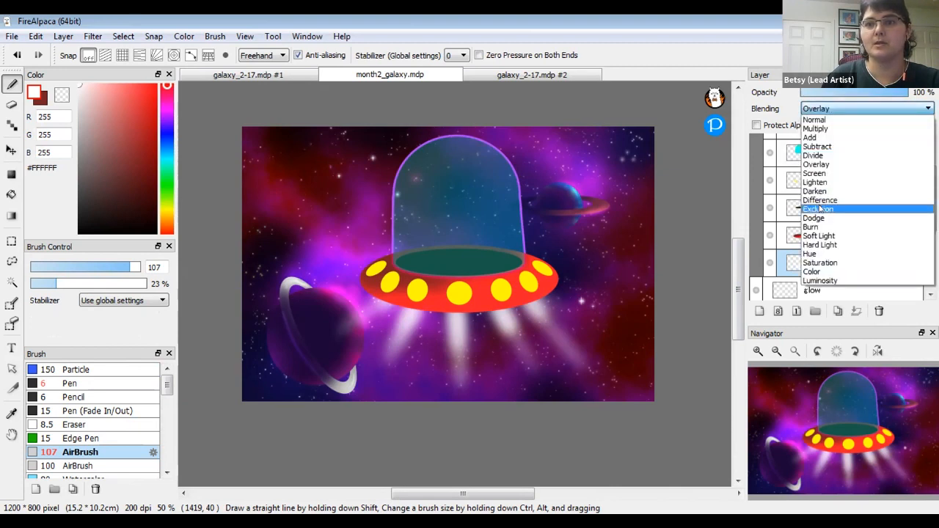
left_click(820, 209)
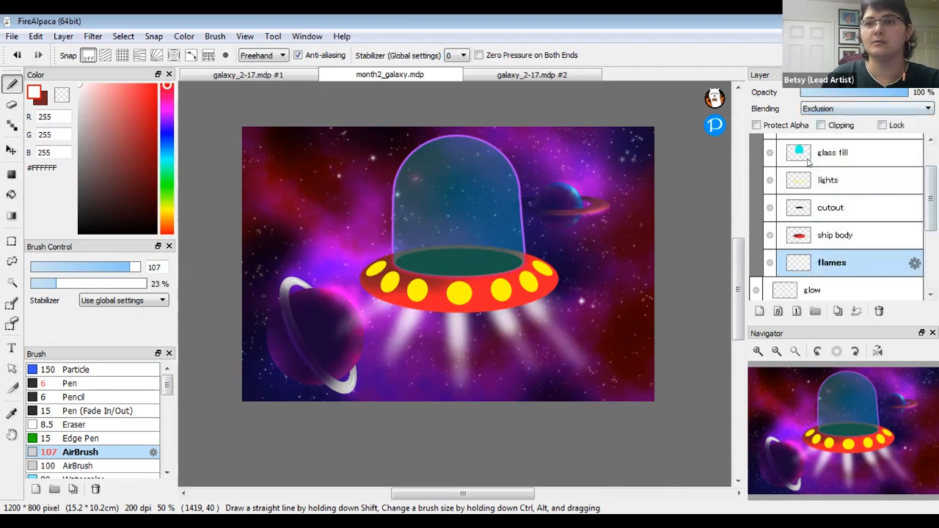
left_click(866, 108)
left_click(829, 243)
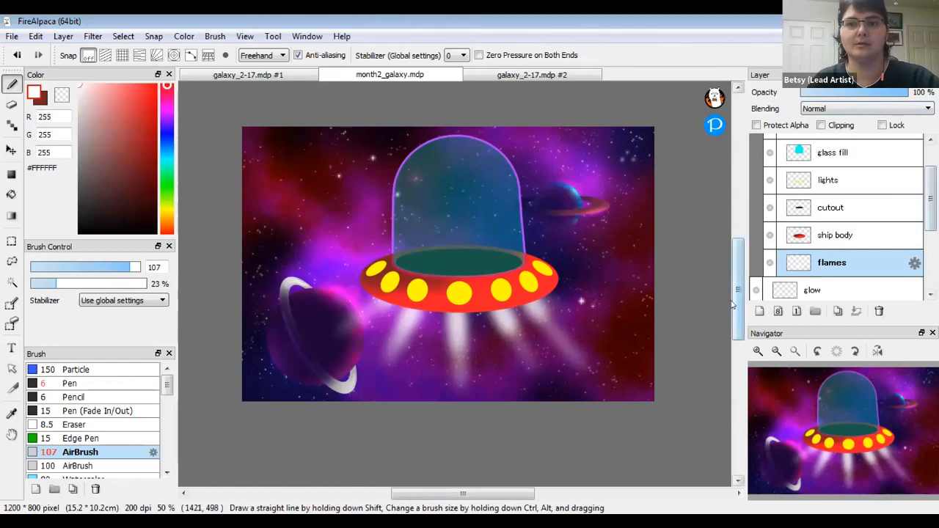
left_click_drag(739, 299, 739, 293)
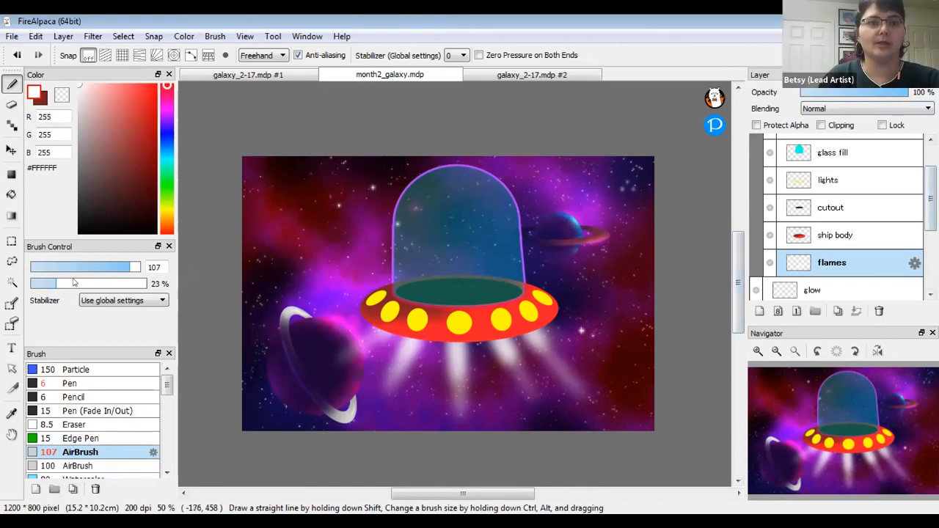
- Try a straight white AirBrush stroke at 100% opacity beside the dome, undo it, and reduce the brush to size 37 and 24% opacity
mouse_move(45, 284)
left_mouse_down()
mouse_move(38, 277)
mouse_move(48, 285)
left_mouse_up()
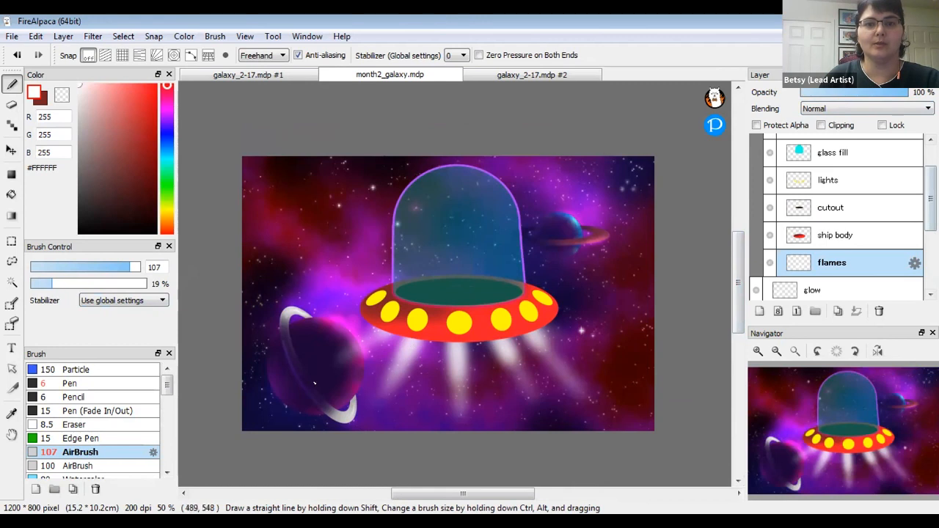
left_click_drag(103, 284, 161, 286)
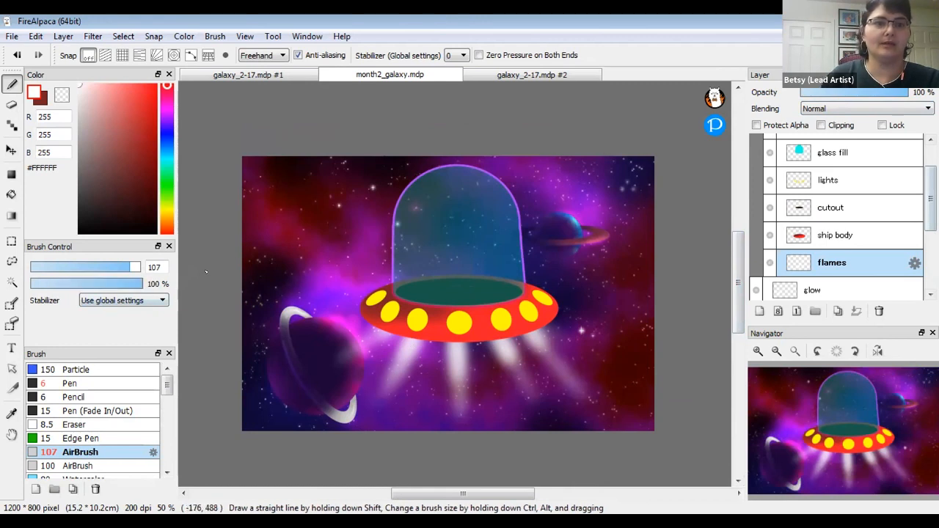
left_click(323, 206)
left_click(297, 235, "shift")
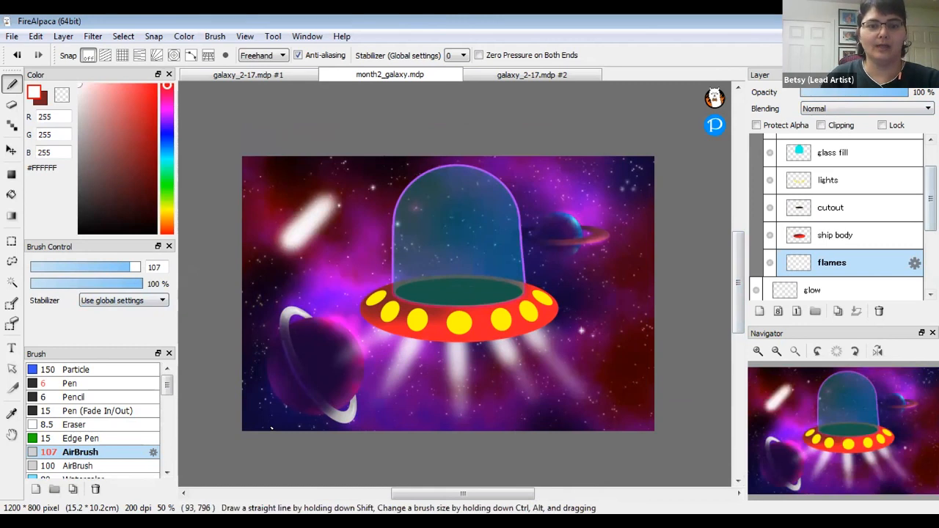
key("ctrl+z")
left_click_drag(105, 284, 59, 285)
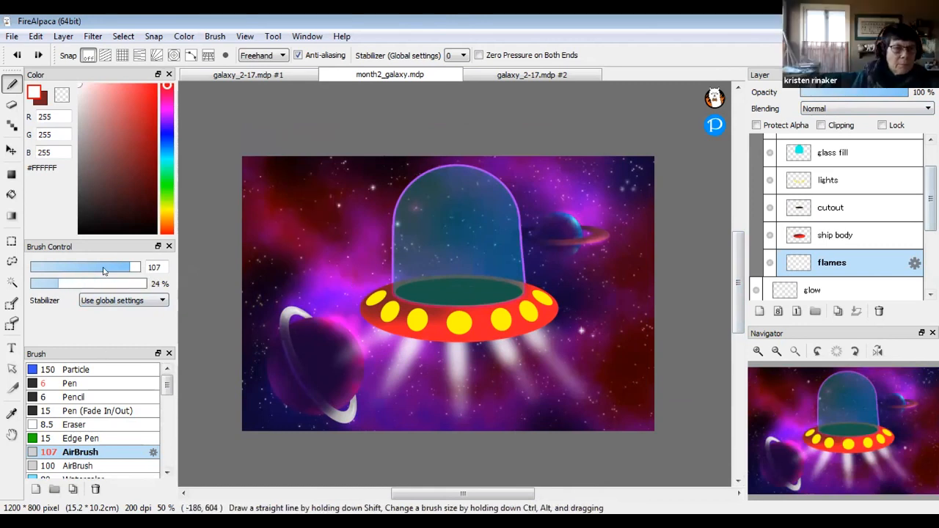
left_click(101, 269)
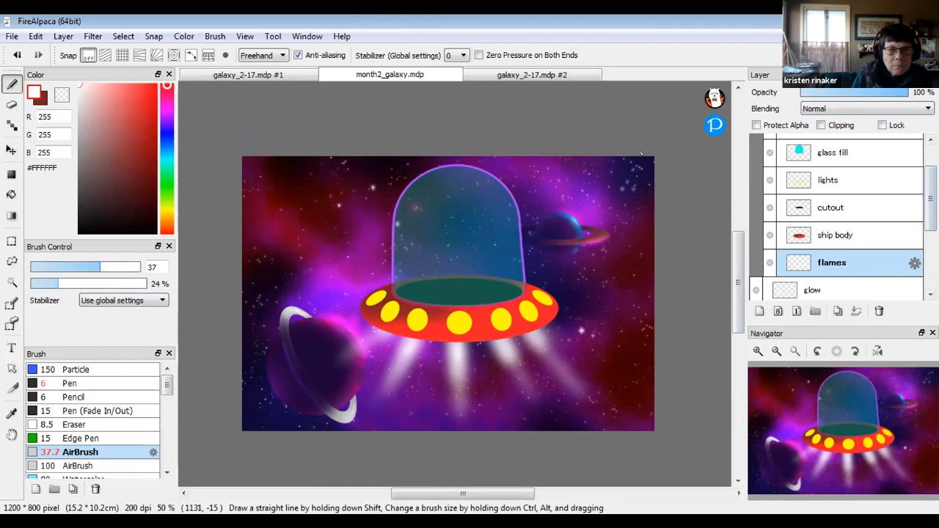
- Add a layer named "glow" above the glass layer in the UFO folder and set its blending to Overlay
scroll(866, 212, "up", 2)
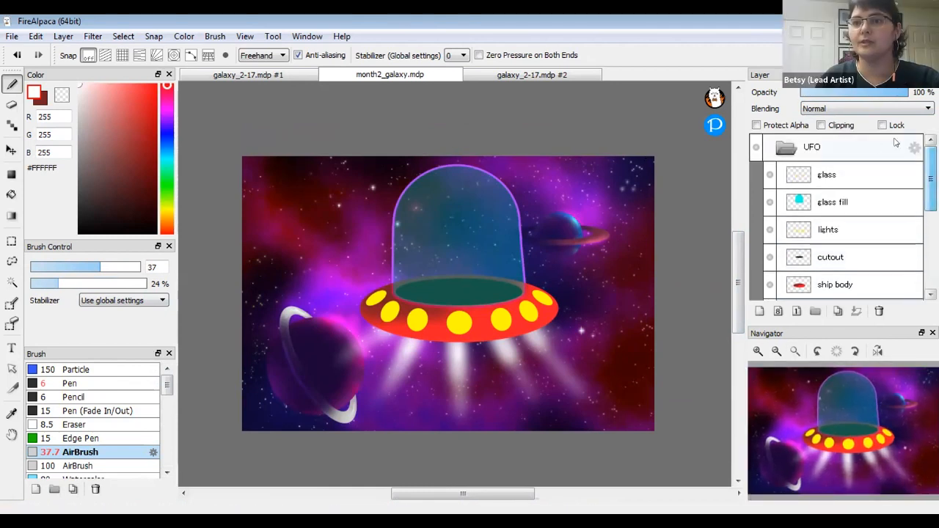
left_click(850, 174)
left_click(759, 312)
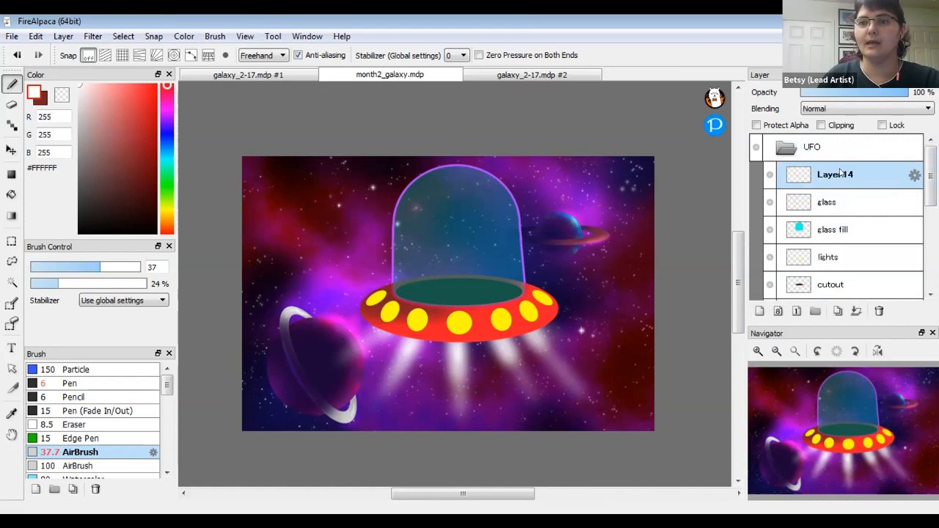
double_click(835, 174)
type("glow")
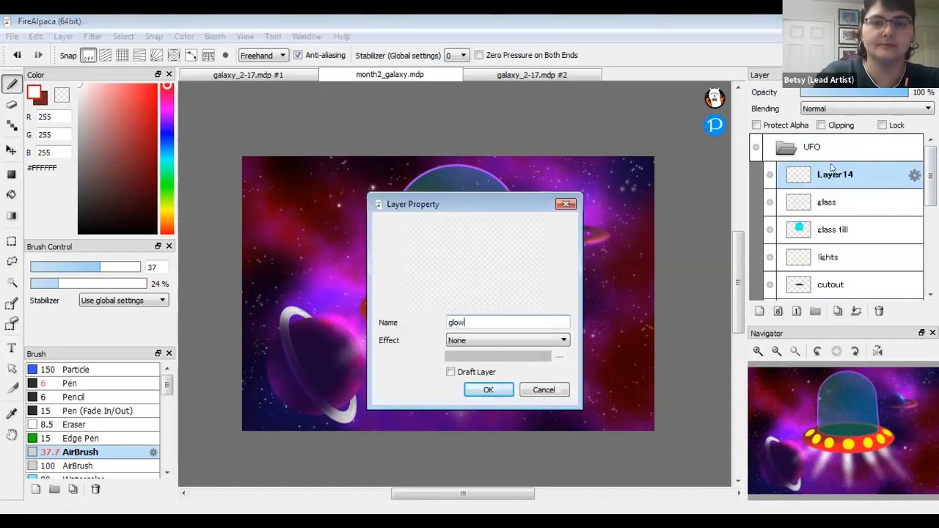
key("Return")
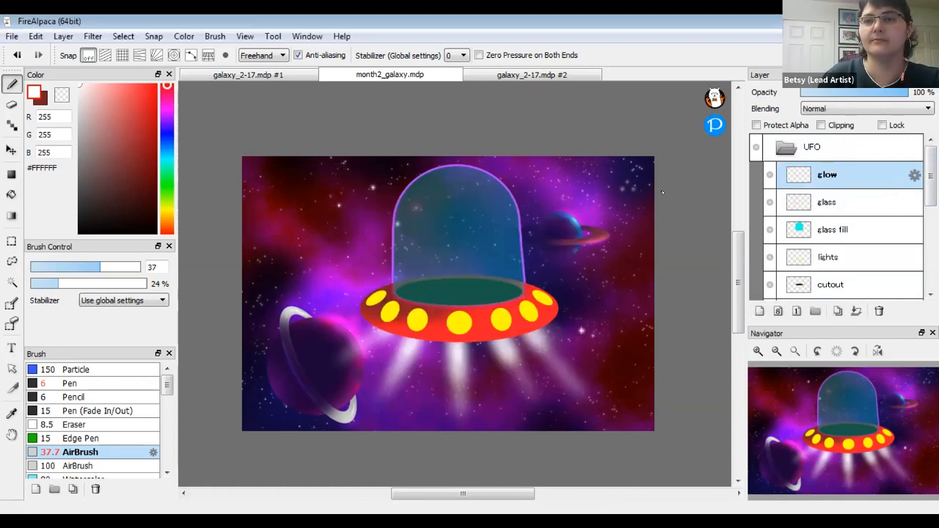
left_click(831, 108)
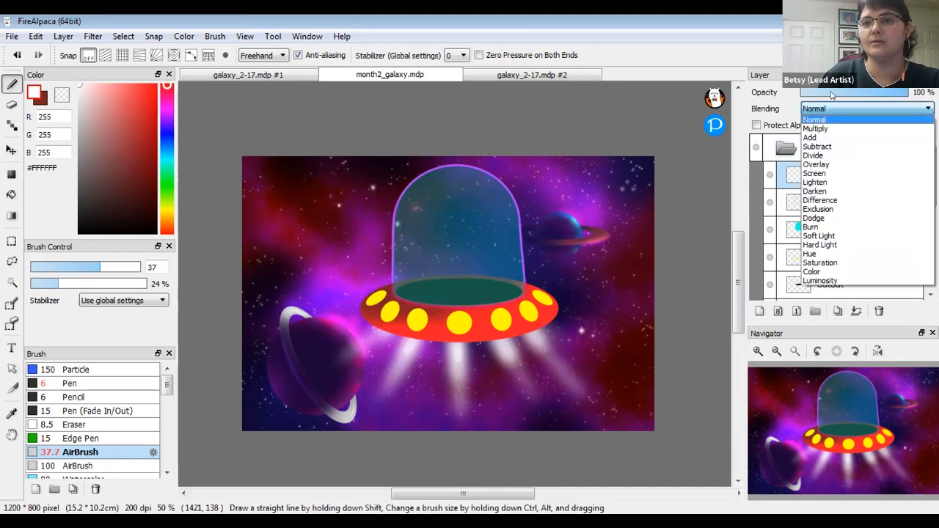
left_click(836, 164)
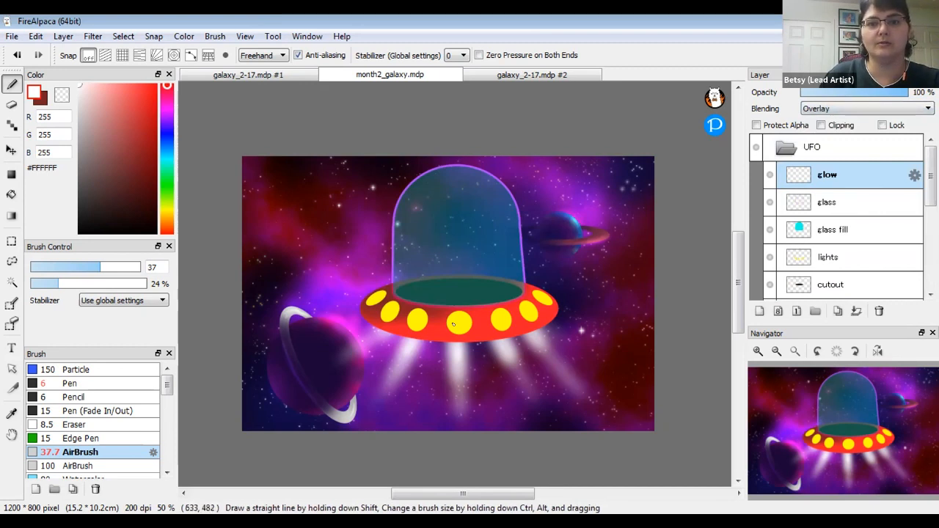
- Airbrush a white glow at 79% opacity around the center light and the lights to its left, undoing the excess on the outermost one
scroll(453, 325, "up", 2)
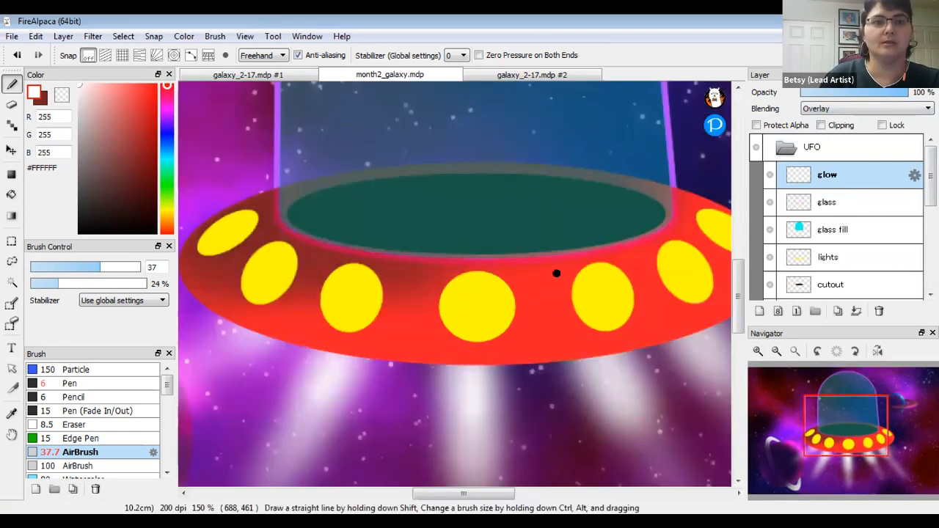
left_click_drag(59, 285, 123, 285)
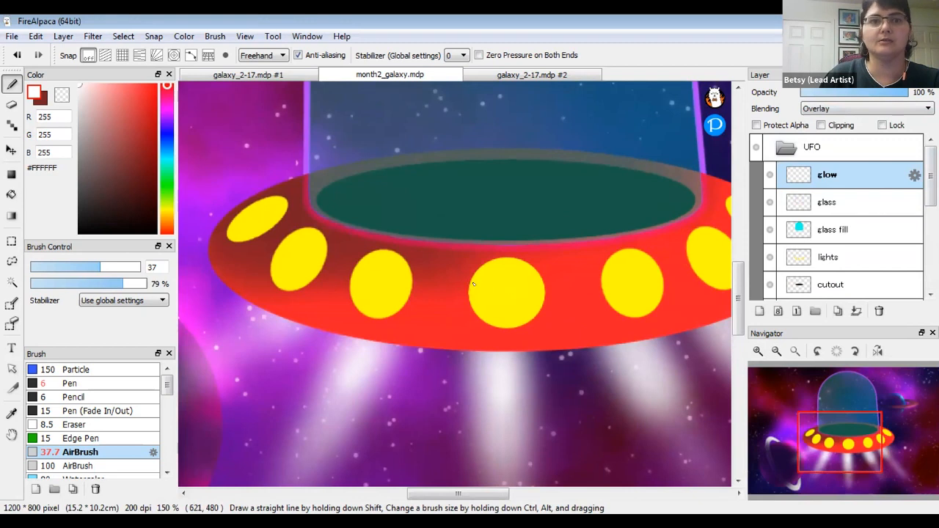
mouse_move(514, 281)
left_mouse_down()
mouse_move(523, 316)
mouse_move(498, 257)
mouse_move(534, 312)
left_mouse_up()
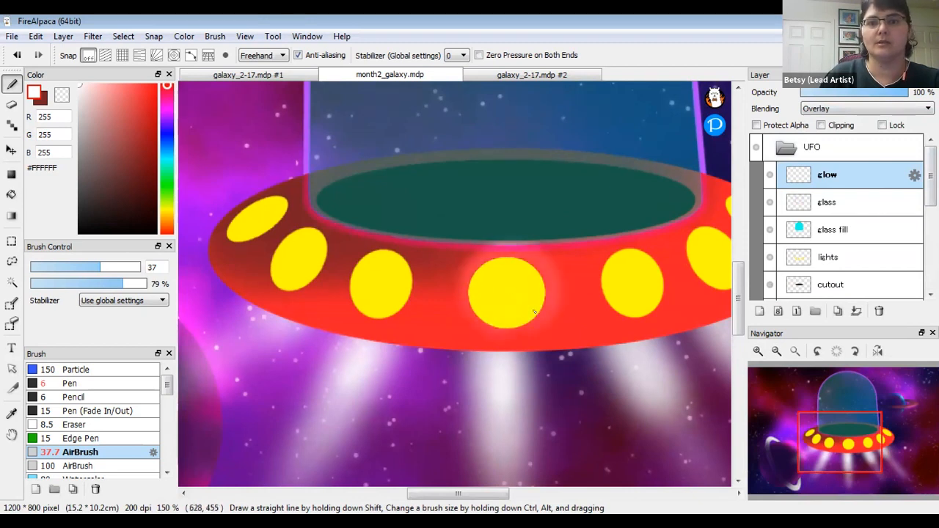
mouse_move(455, 285)
left_mouse_down()
mouse_move(497, 297)
mouse_move(486, 297)
mouse_move(502, 278)
mouse_move(522, 304)
mouse_move(486, 296)
left_mouse_up()
mouse_move(359, 280)
left_mouse_down()
mouse_move(386, 295)
mouse_move(368, 307)
mouse_move(352, 272)
left_mouse_up()
mouse_move(278, 252)
left_mouse_down()
mouse_move(309, 260)
mouse_move(323, 220)
left_mouse_up()
mouse_move(250, 220)
left_mouse_down()
mouse_move(264, 205)
mouse_move(275, 213)
left_mouse_up()
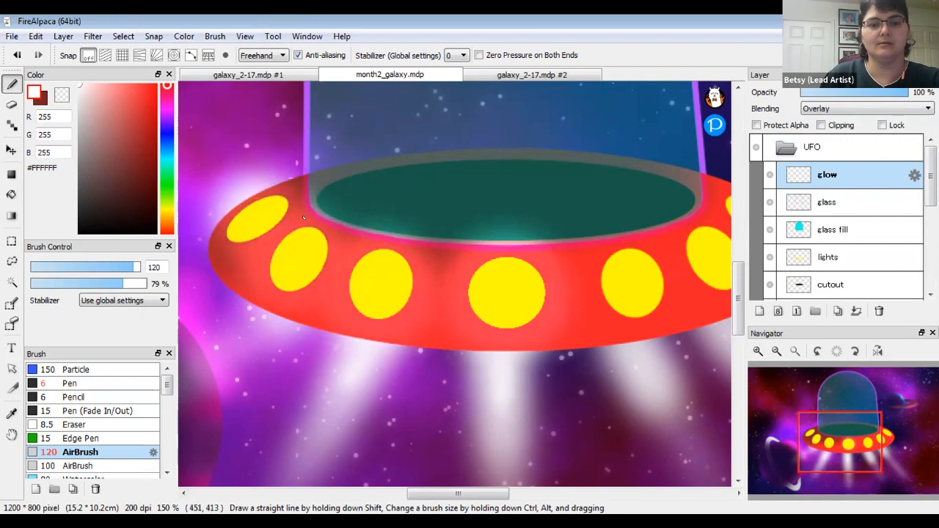
key("ctrl+z")
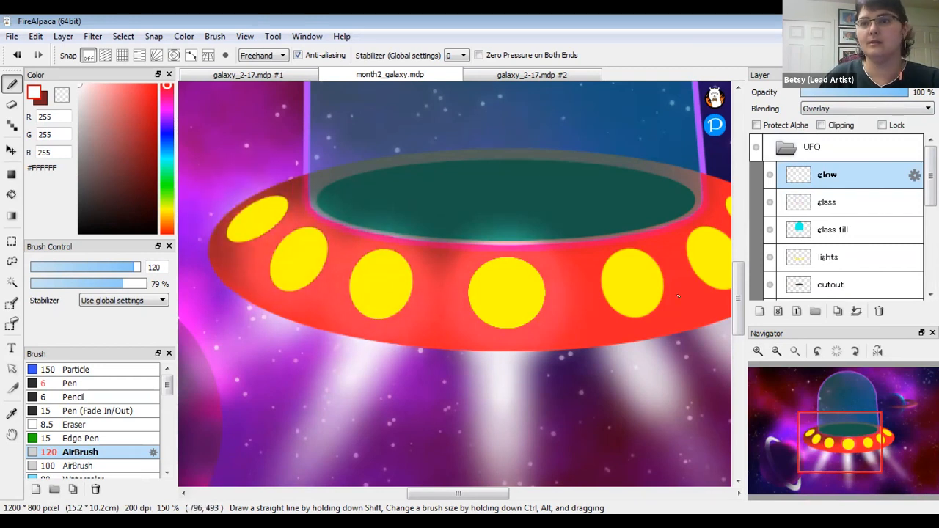
- Airbrush the white glow around the ship's right-hand lights at size 120, undoing the excess at the outermost light
mouse_move(626, 264)
left_mouse_down()
mouse_move(633, 300)
mouse_move(632, 272)
mouse_move(550, 300)
left_mouse_up()
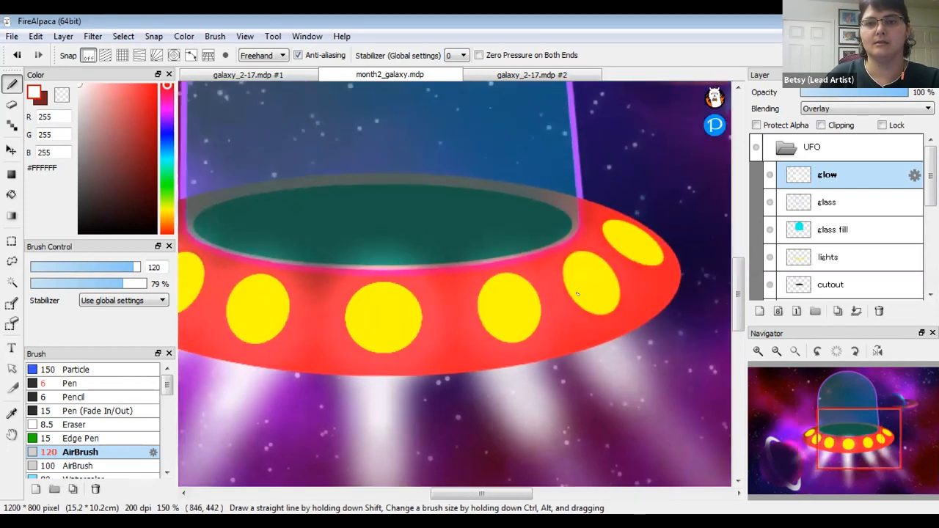
mouse_move(635, 230)
left_mouse_down()
mouse_move(640, 217)
mouse_move(623, 236)
left_mouse_up()
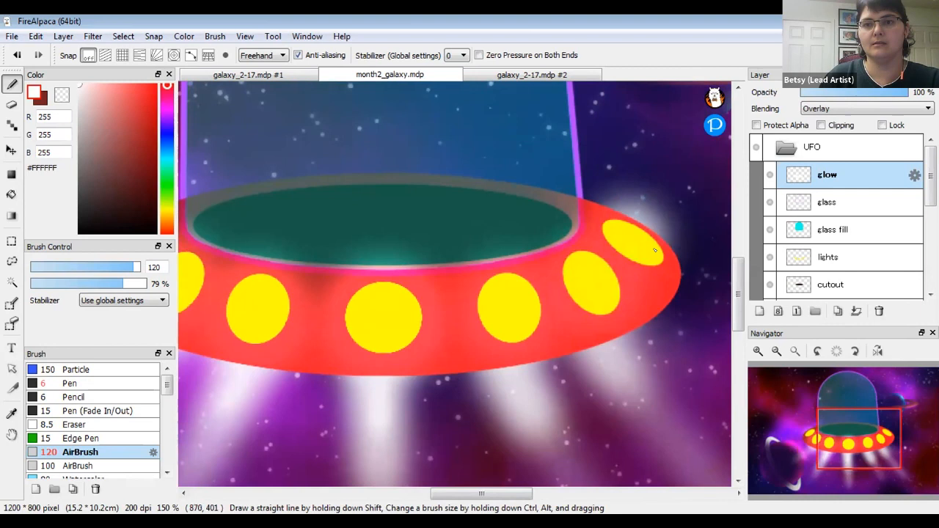
key("ctrl+z")
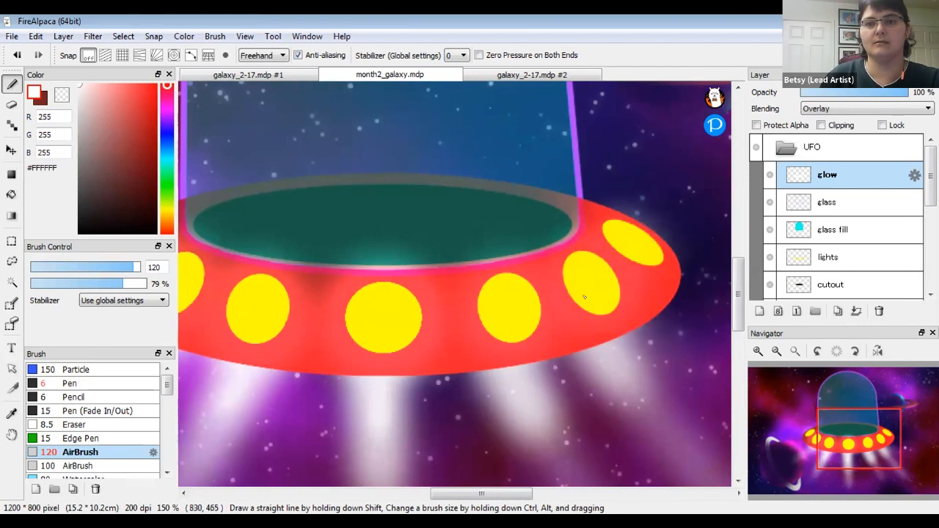
- Set the AirBrush to 100% opacity and activate the lights layer with Protect Alpha enabled
left_click_drag(380, 331, 601, 247)
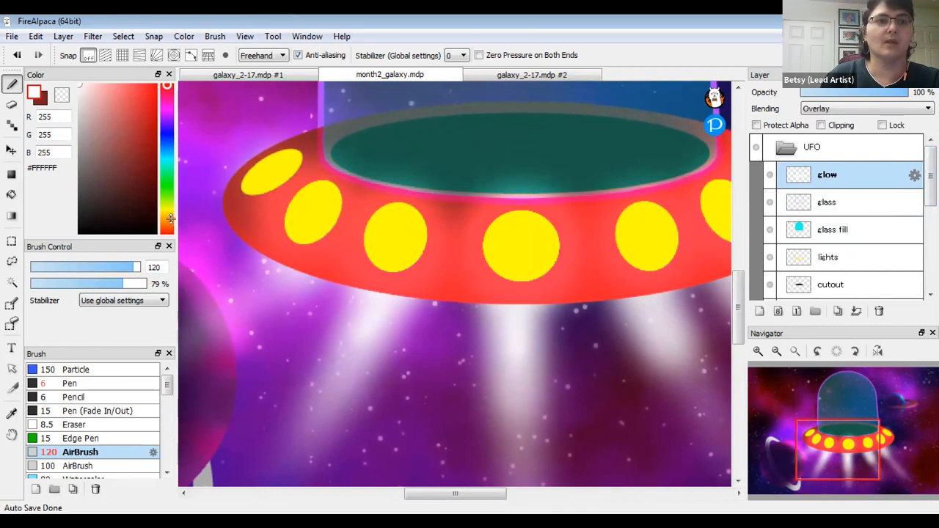
left_click_drag(119, 285, 150, 286)
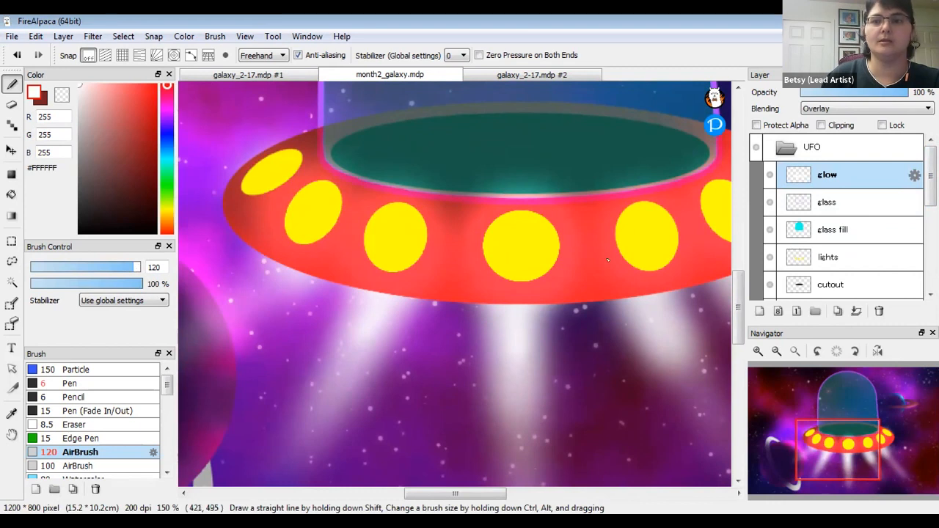
scroll(929, 202, "down", 2)
left_click(841, 197)
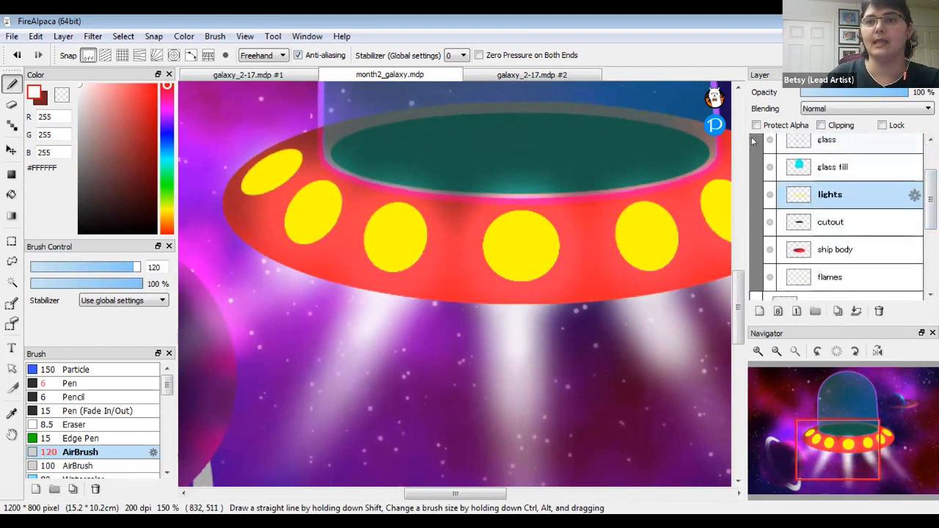
- Airbrush white hot spots inside the center light and the two lights to its left at size 35 and 100% opacity
mouse_move(521, 248)
left_mouse_down()
mouse_move(532, 279)
mouse_move(524, 253)
left_mouse_up()
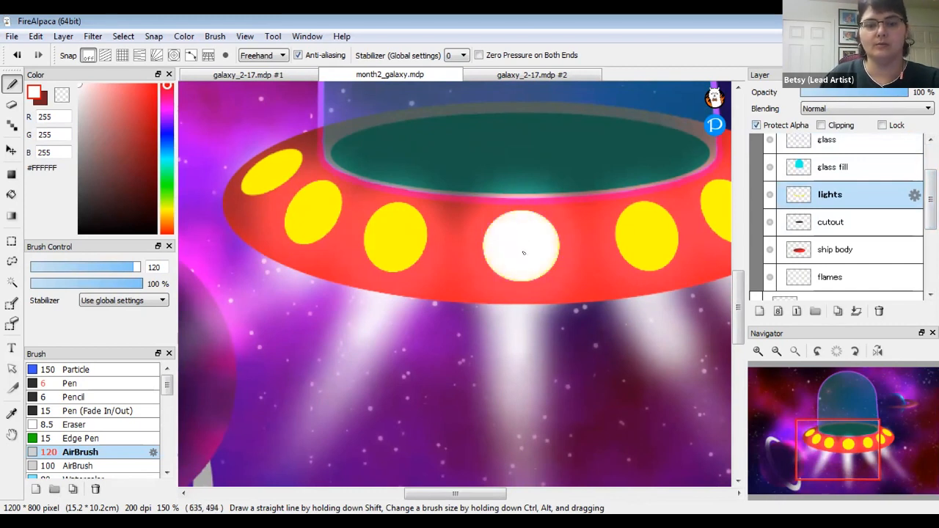
key("ctrl+z")
key("bracketleft")
key("bracketleft")
key("bracketleft")
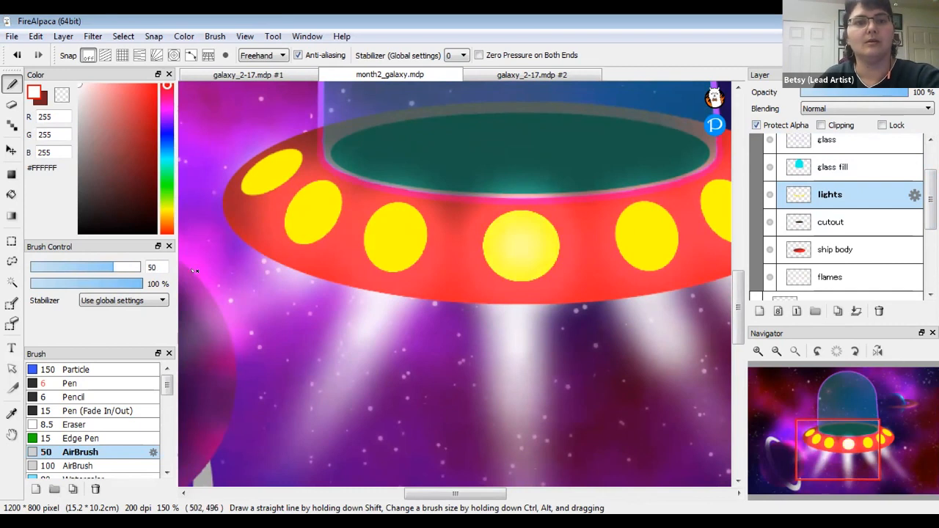
left_click_drag(96, 269, 98, 268)
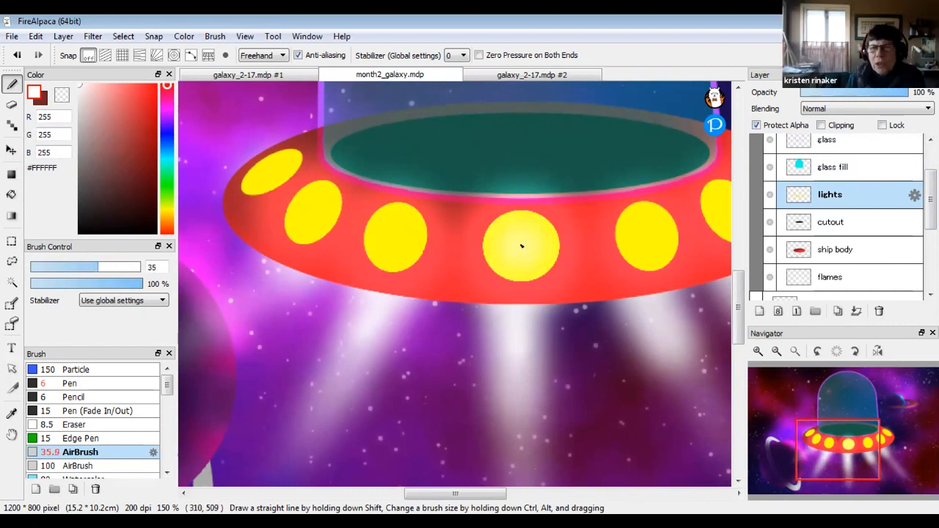
left_click_drag(522, 245, 521, 240)
left_click_drag(394, 235, 382, 242)
left_click_drag(308, 202, 300, 224)
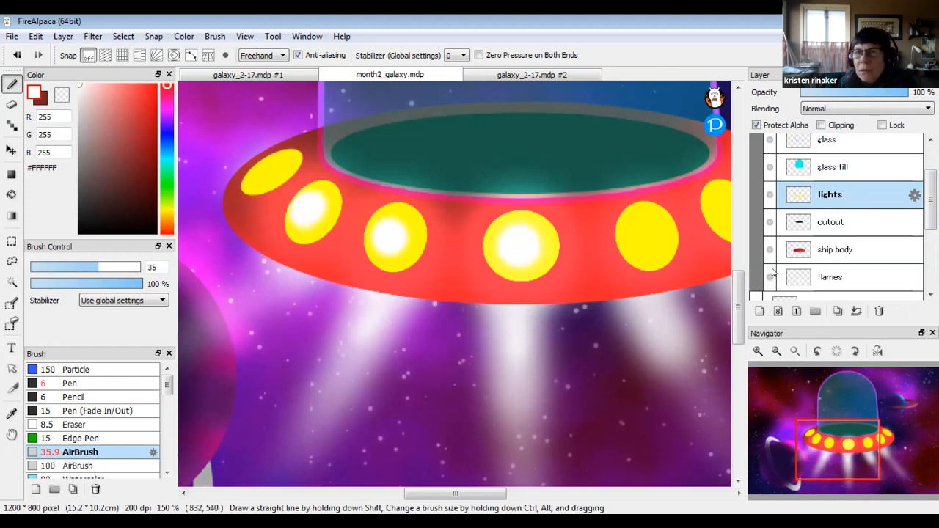
- Toggle the glow layer's visibility to compare the ship with and without the glow
scroll(894, 197, "up", 2)
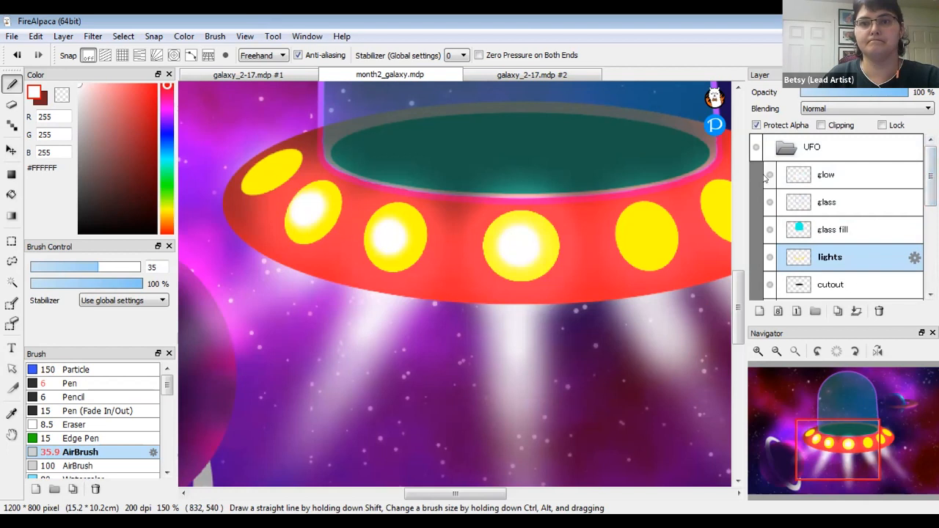
left_click(767, 177)
left_click(768, 176)
left_click(770, 176)
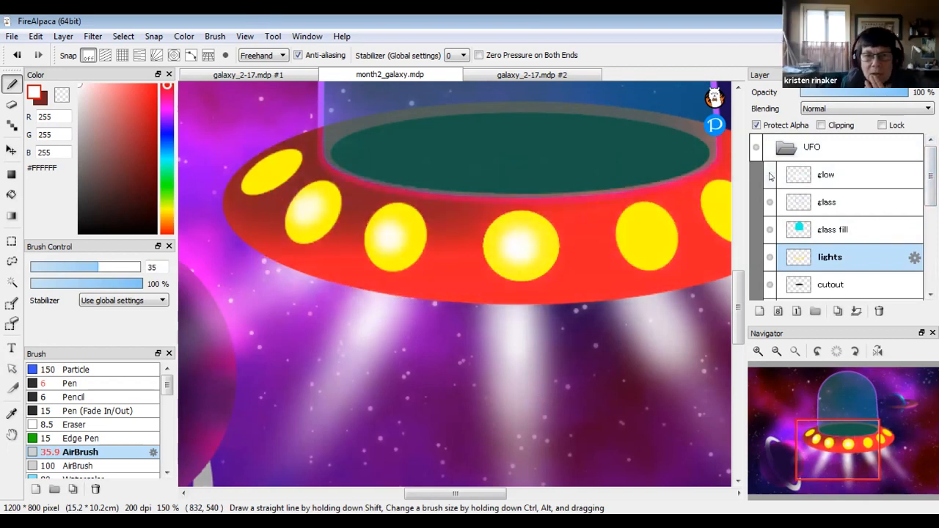
- Show the glow layer again and airbrush white hot spots inside the leftmost light and the two lights right of center at size 35
left_click(770, 176)
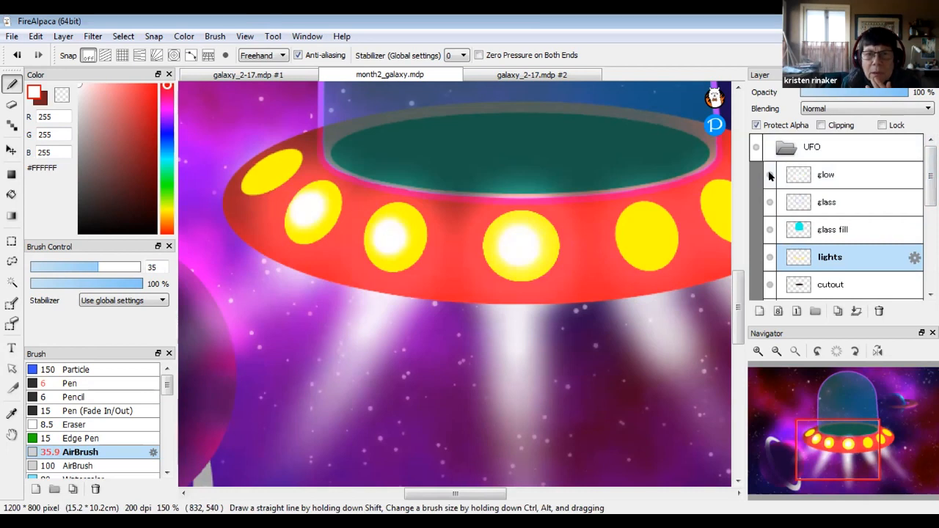
left_click_drag(267, 165, 268, 169)
mouse_move(642, 237)
left_mouse_down()
mouse_move(653, 229)
mouse_move(597, 233)
left_mouse_up()
left_click_drag(668, 210, 667, 196)
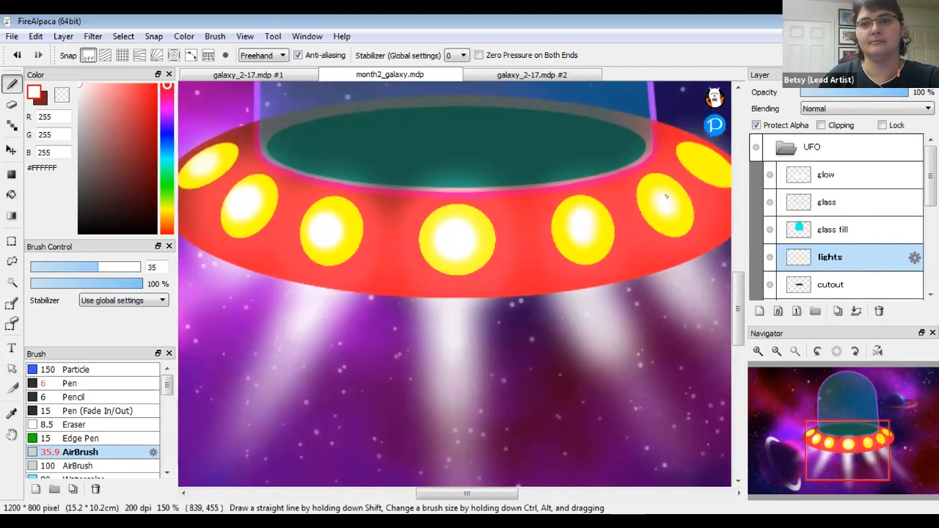
- Set the AirBrush to size 82 and 62% opacity, and brighten the outermost right light and the other rim lights with soft white
mouse_move(103, 268)
left_mouse_down()
mouse_move(124, 268)
mouse_move(101, 284)
left_mouse_up()
left_click(103, 284)
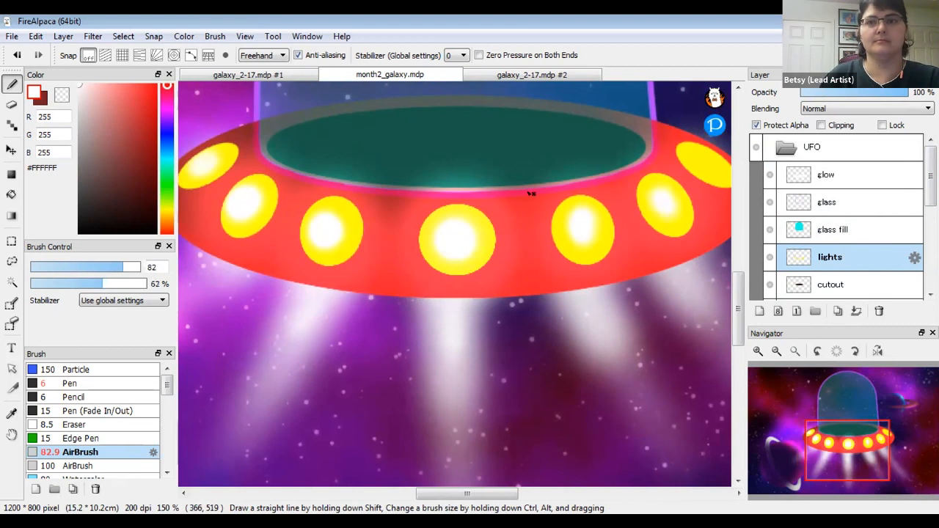
left_click_drag(699, 161, 709, 170)
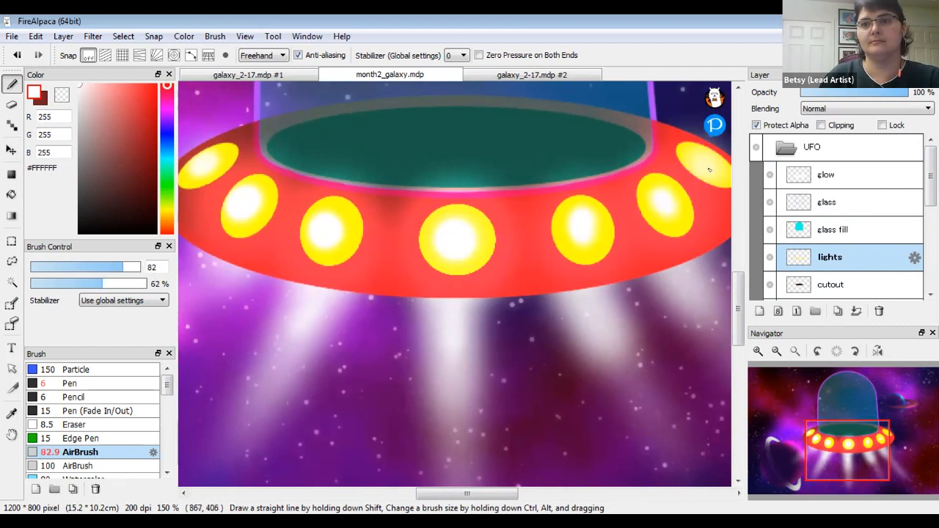
mouse_move(665, 213)
left_mouse_down()
mouse_move(663, 193)
mouse_move(577, 218)
left_mouse_up()
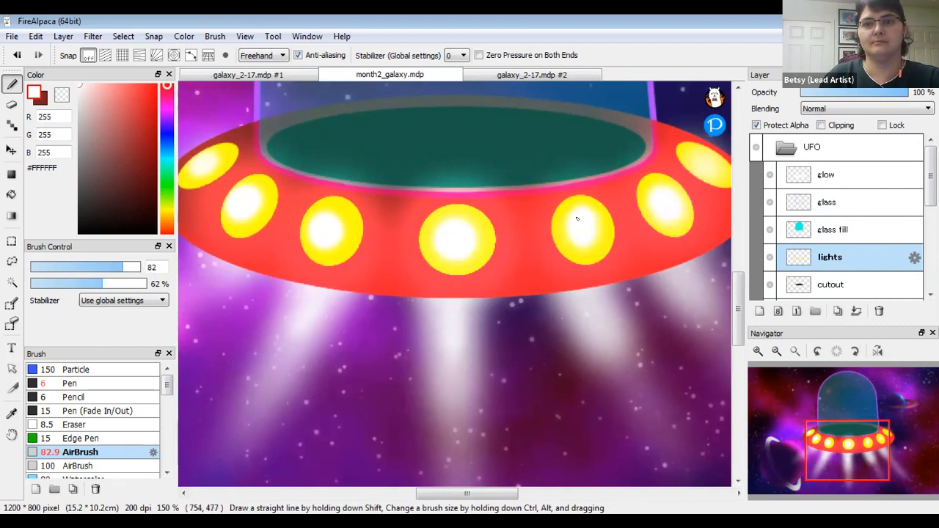
left_click_drag(327, 214, 328, 218)
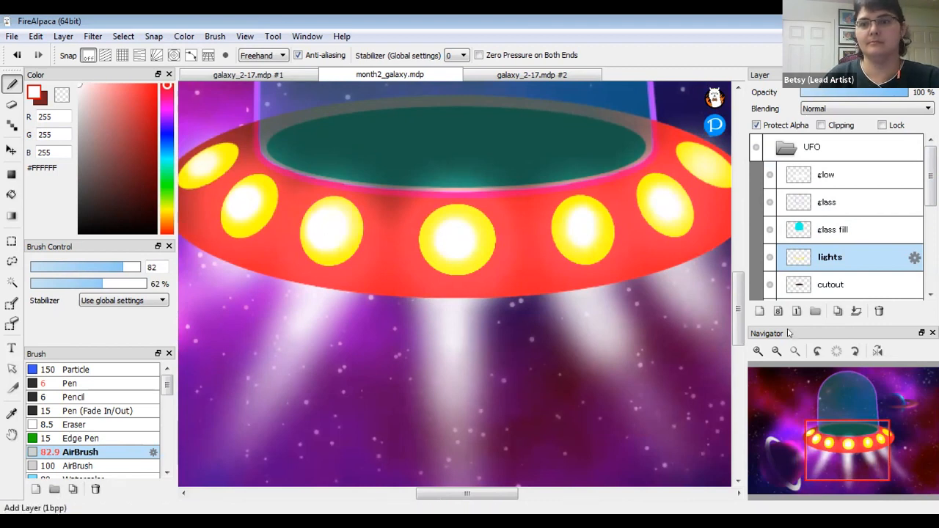
- Hide and reshow the glow layer to compare the whole ship with and without the glow
left_click(775, 352)
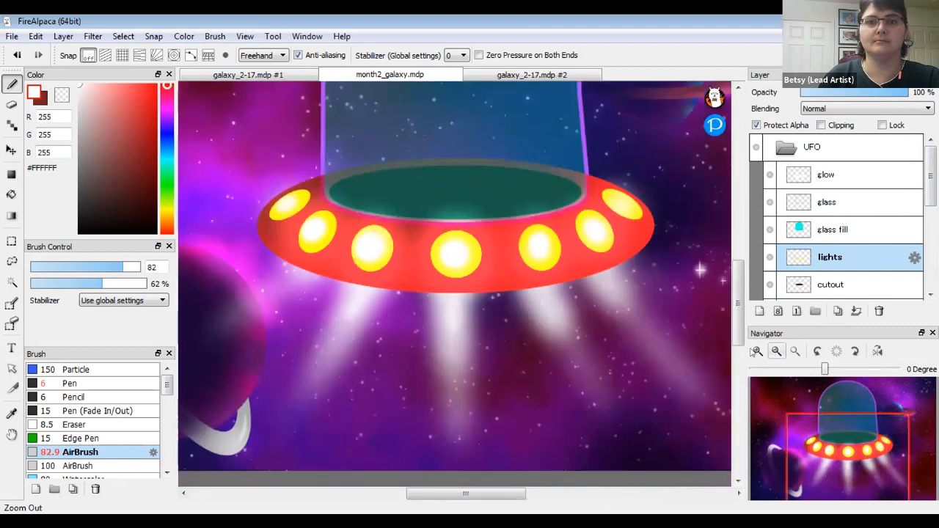
scroll(740, 290, "up", 2)
scroll(740, 290, "up", 2)
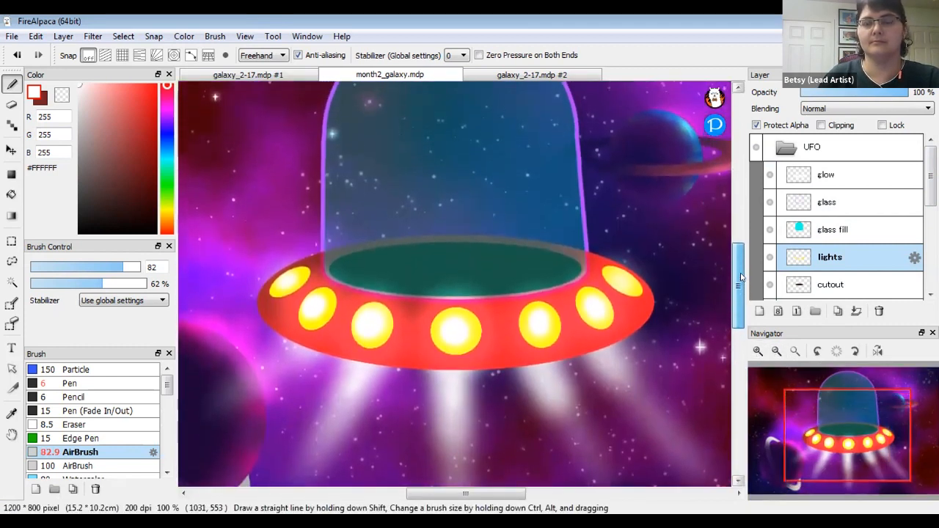
scroll(740, 297, "down", 3)
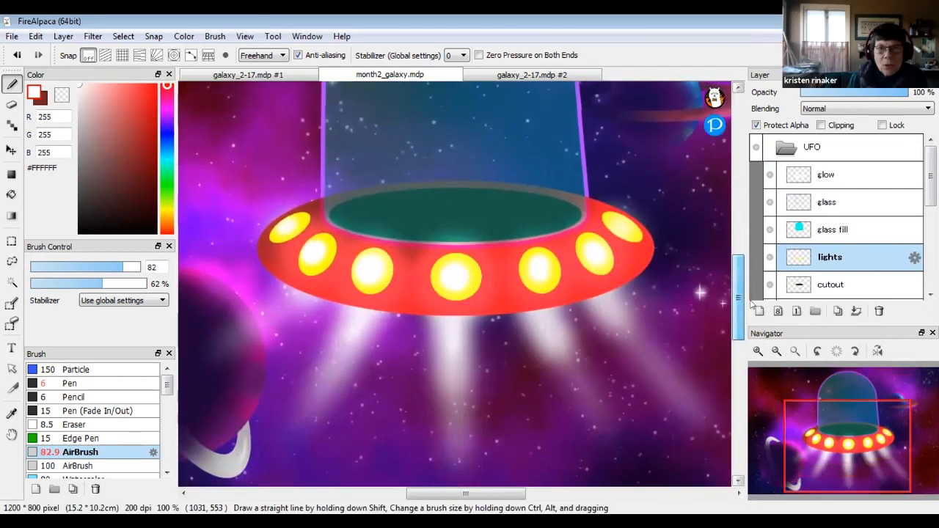
left_click(770, 175)
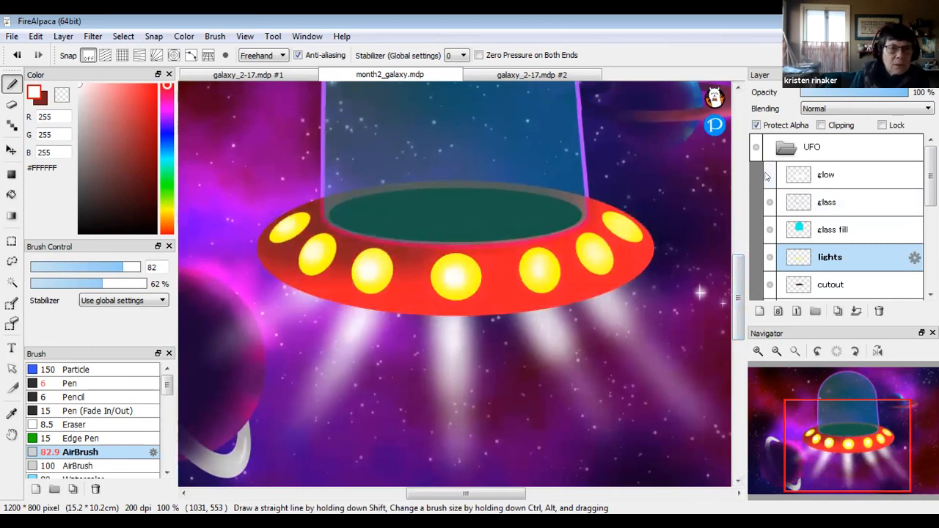
left_click(769, 175)
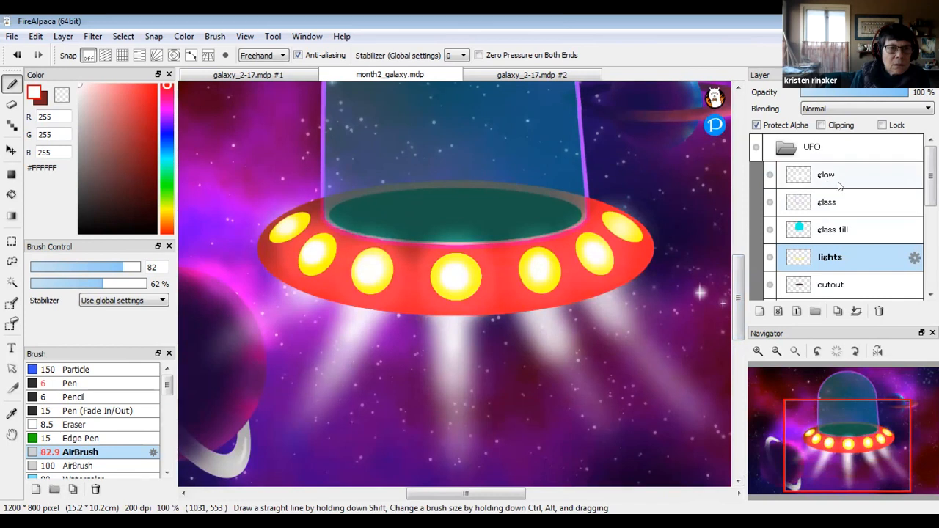
- Activate the glow layer, test white highlight spots on the dome's upper right up to size 137, undo them, and lower the opacity to 21%
left_click(777, 174)
scroll(533, 138, "up", 3)
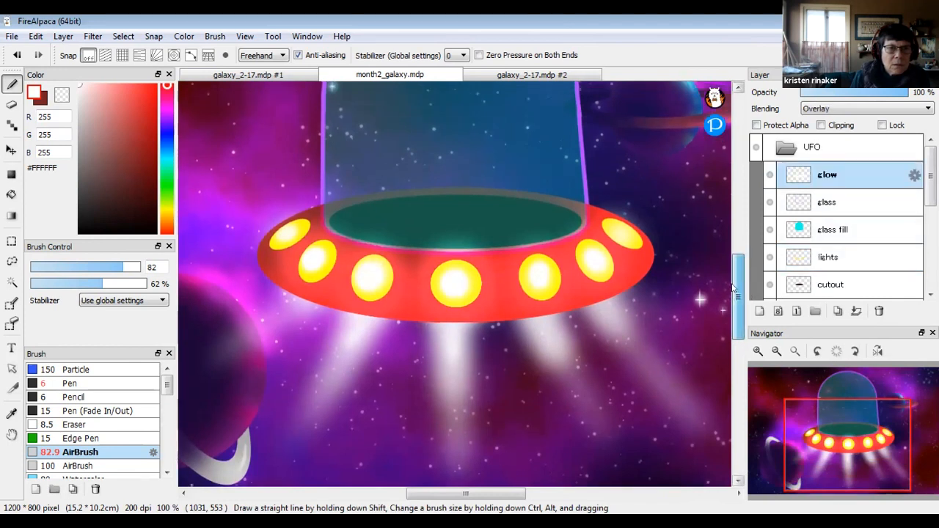
left_click_drag(533, 126, 544, 149)
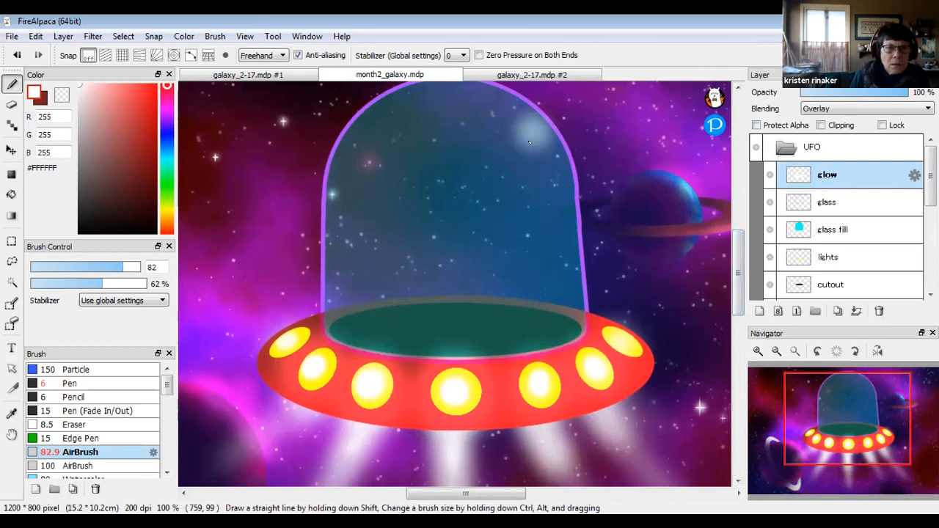
key("ctrl+z")
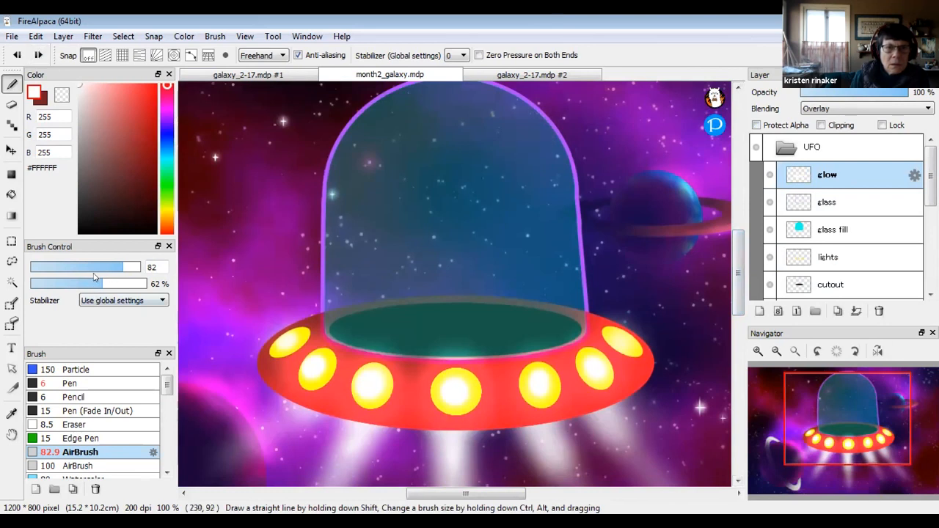
mouse_move(81, 268)
left_mouse_down()
mouse_move(135, 272)
mouse_move(101, 286)
mouse_move(110, 284)
left_mouse_up()
left_click_drag(530, 143, 524, 131)
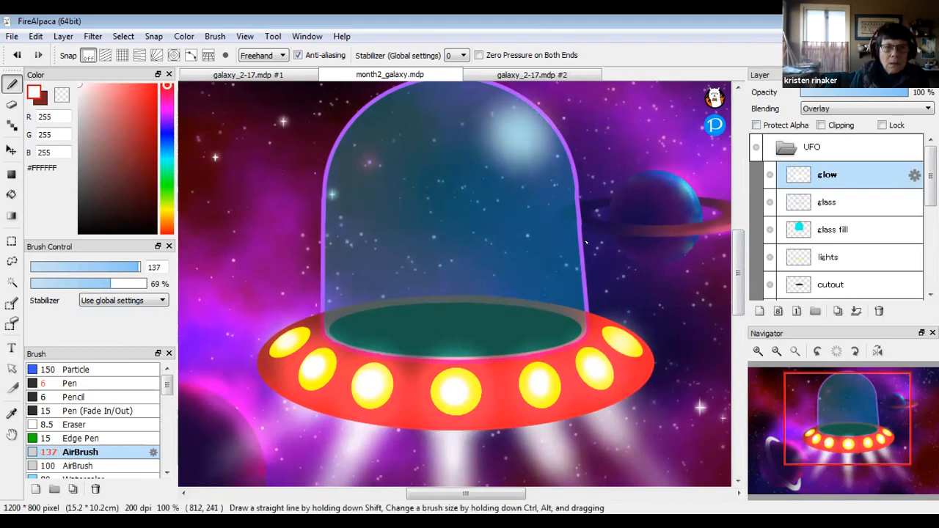
left_click_drag(147, 284, 54, 284)
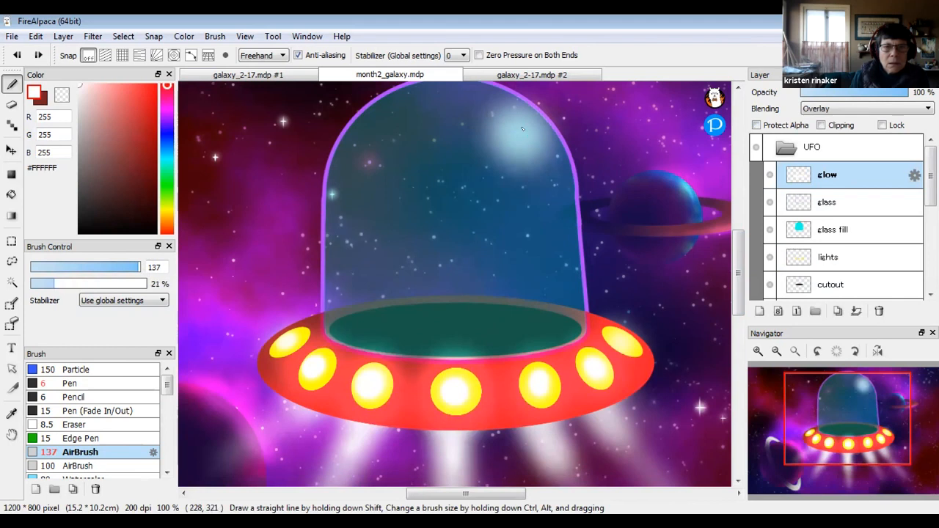
key("ctrl+z")
- Airbrush a soft white highlight along the dome's upper right edge at 21% opacity, keeping the glow layer's blending on Overlay
mouse_move(522, 131)
left_mouse_down()
mouse_move(543, 194)
mouse_move(532, 121)
mouse_move(553, 180)
mouse_move(491, 93)
mouse_move(468, 82)
mouse_move(528, 138)
mouse_move(564, 228)
mouse_move(563, 157)
mouse_move(565, 186)
mouse_move(531, 115)
mouse_move(477, 82)
left_mouse_up()
left_click_drag(558, 213, 577, 264)
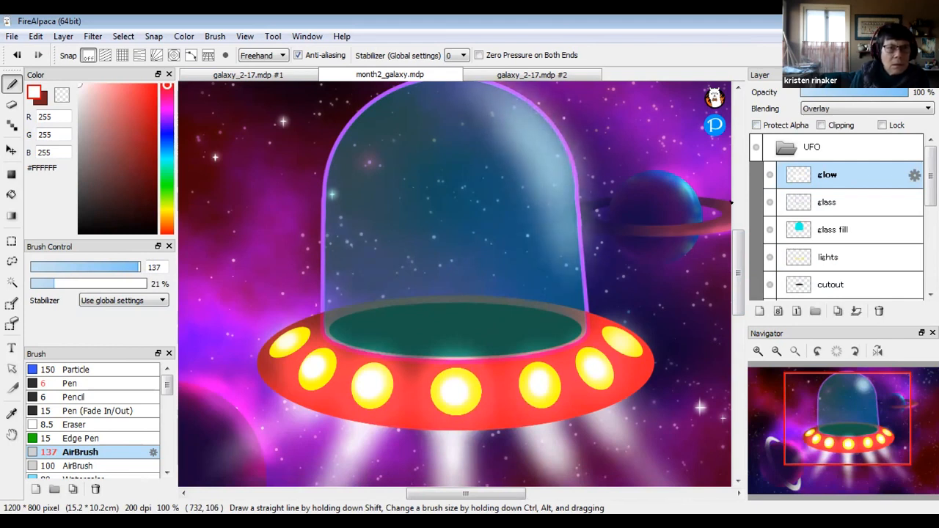
scroll(732, 202, "up", 1)
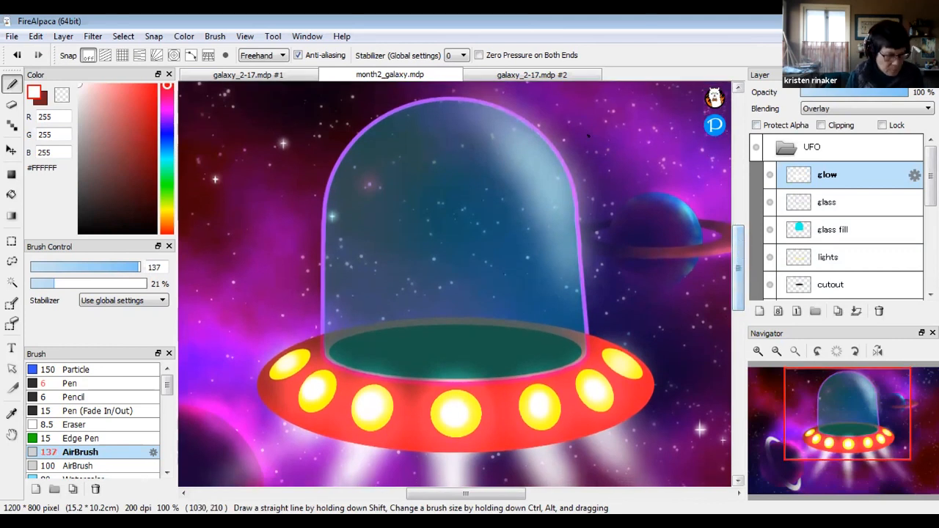
left_click_drag(573, 147, 540, 107)
left_click_drag(591, 179, 521, 96)
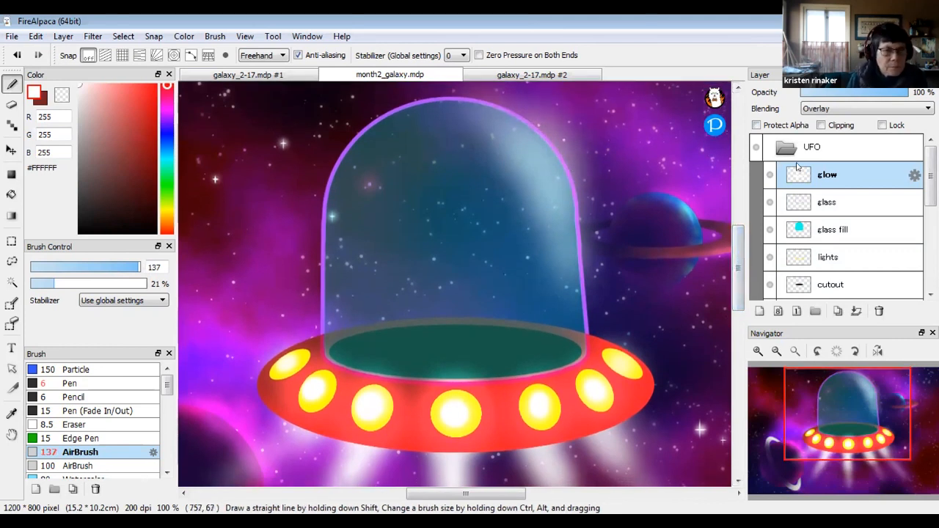
left_click(837, 110)
left_click(818, 164)
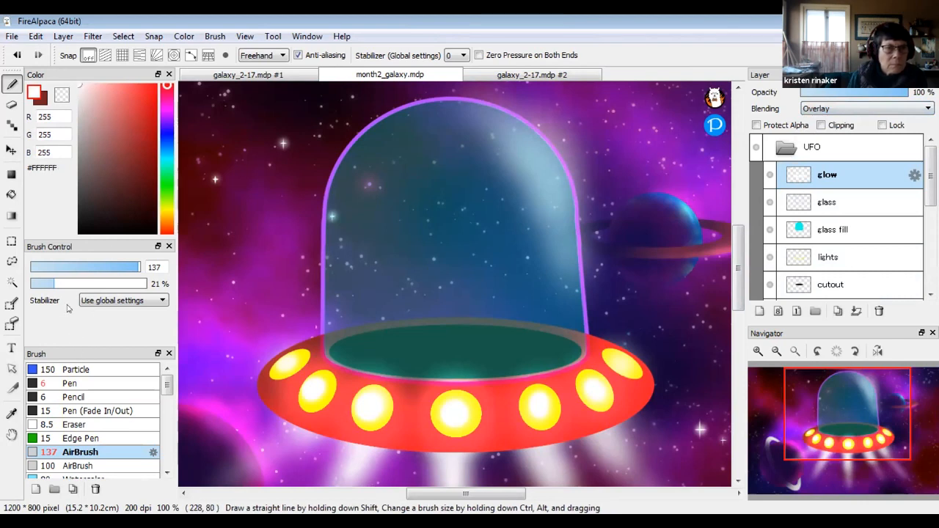
- Try brightening the dome highlight at 94% opacity, and undo the highlight strokes
left_click_drag(51, 283, 139, 284)
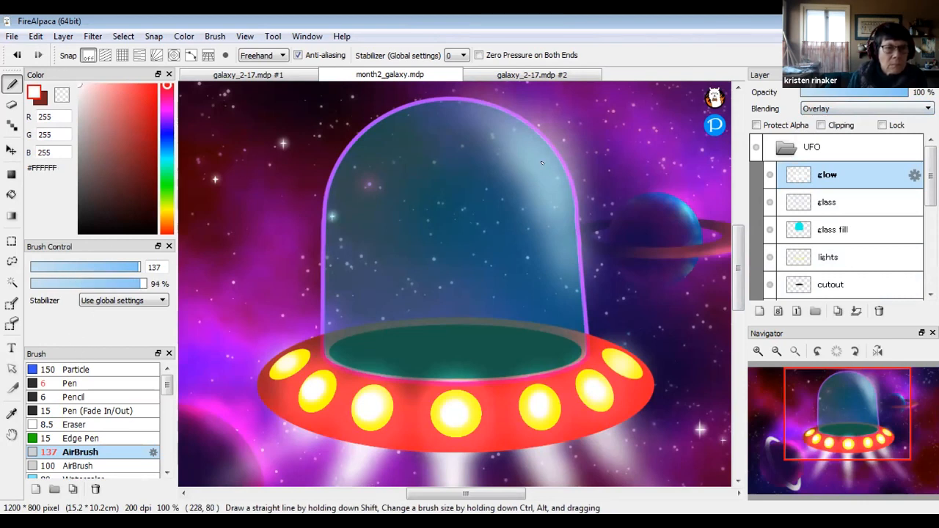
left_click_drag(541, 163, 551, 157)
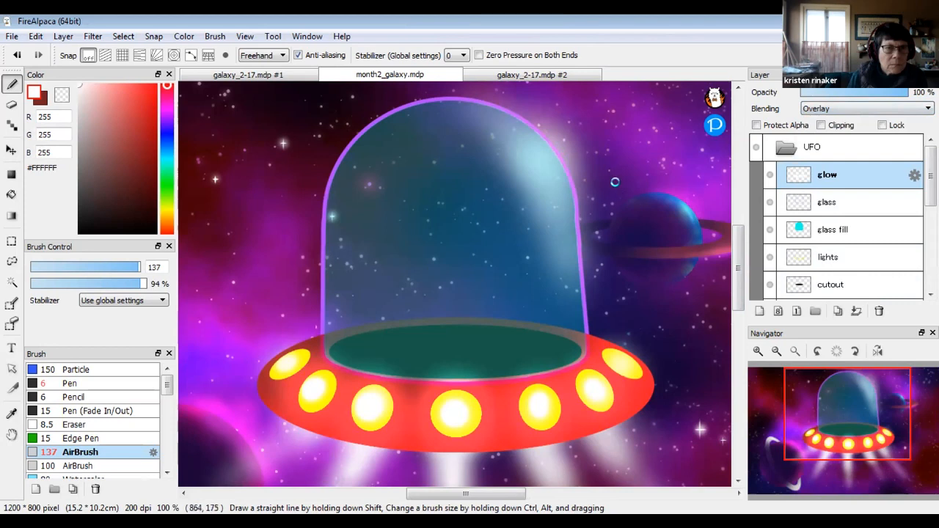
key("ctrl+z")
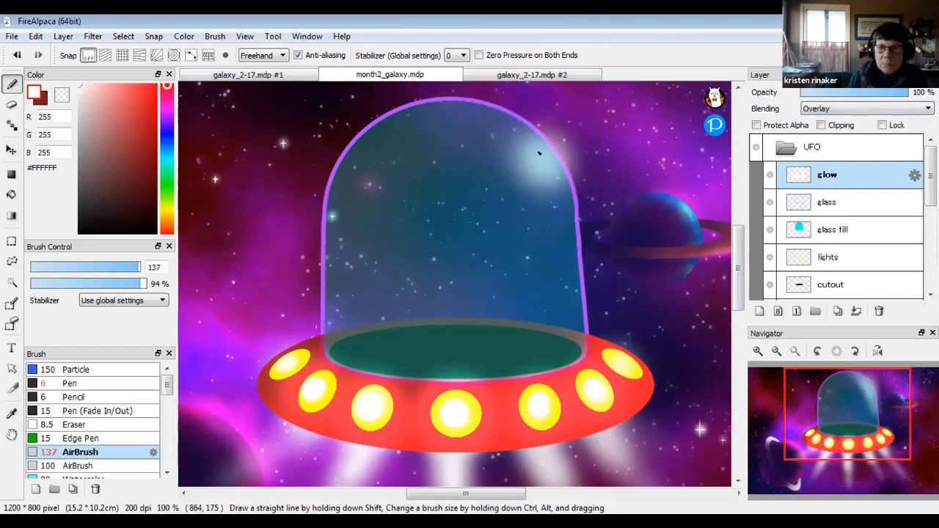
key("ctrl+z")
- Airbrush a long white highlight down the dome's right side and a small one at its upper left at 42% opacity
mouse_move(88, 285)
left_mouse_down()
mouse_move(67, 285)
mouse_move(78, 285)
left_mouse_up()
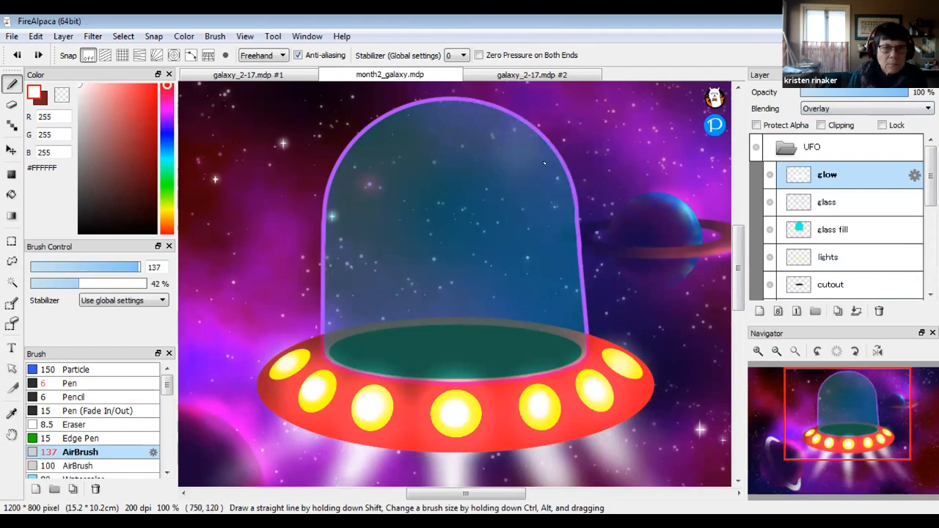
mouse_move(528, 161)
left_mouse_down()
mouse_move(470, 116)
mouse_move(508, 131)
mouse_move(542, 197)
mouse_move(543, 261)
mouse_move(543, 193)
mouse_move(479, 125)
mouse_move(534, 202)
mouse_move(550, 319)
left_mouse_up()
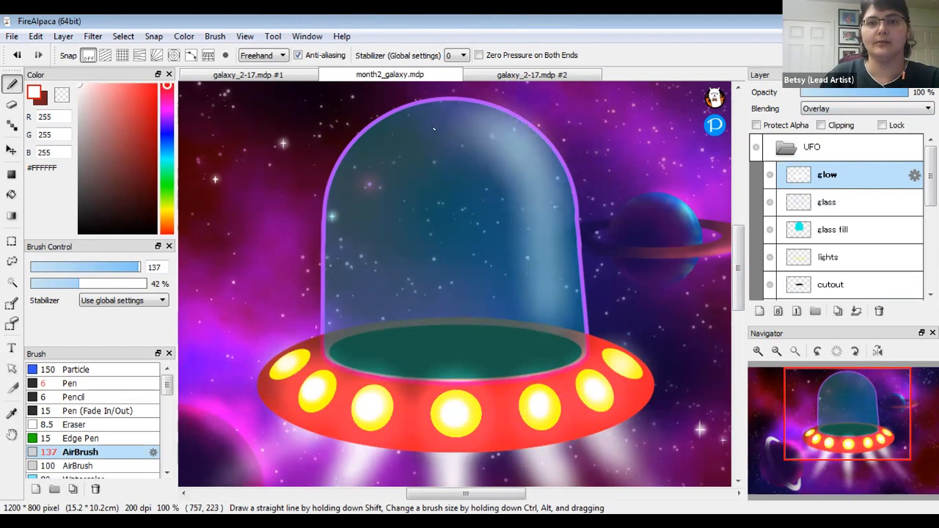
left_click_drag(373, 173, 391, 152)
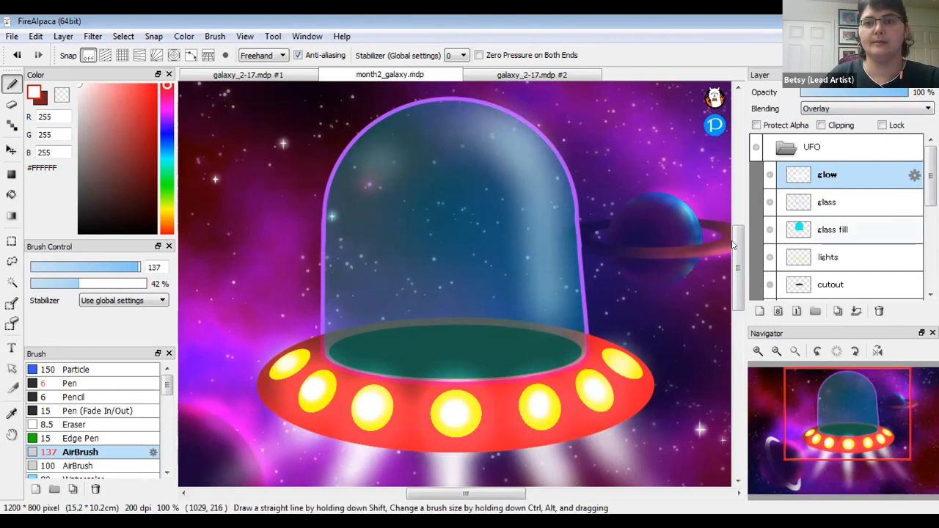
- Airbrush a white glow over the flames beneath the ship at size 137 and 42% opacity
left_click_drag(738, 248, 737, 272)
mouse_move(444, 375)
left_mouse_down()
mouse_move(436, 418)
mouse_move(463, 455)
left_mouse_up()
mouse_move(315, 426)
left_mouse_down()
mouse_move(352, 359)
mouse_move(308, 426)
left_mouse_up()
left_click_drag(294, 312, 211, 370)
mouse_move(554, 358)
left_mouse_down()
mouse_move(584, 418)
mouse_move(557, 345)
left_mouse_up()
mouse_move(646, 323)
left_mouse_down()
mouse_move(668, 400)
mouse_move(641, 360)
left_mouse_up()
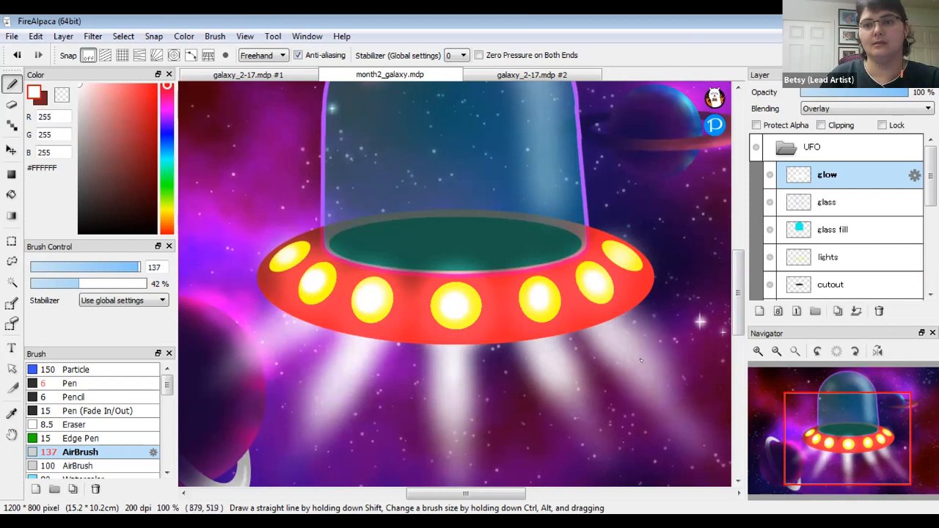
scroll(455, 243, "up", 2)
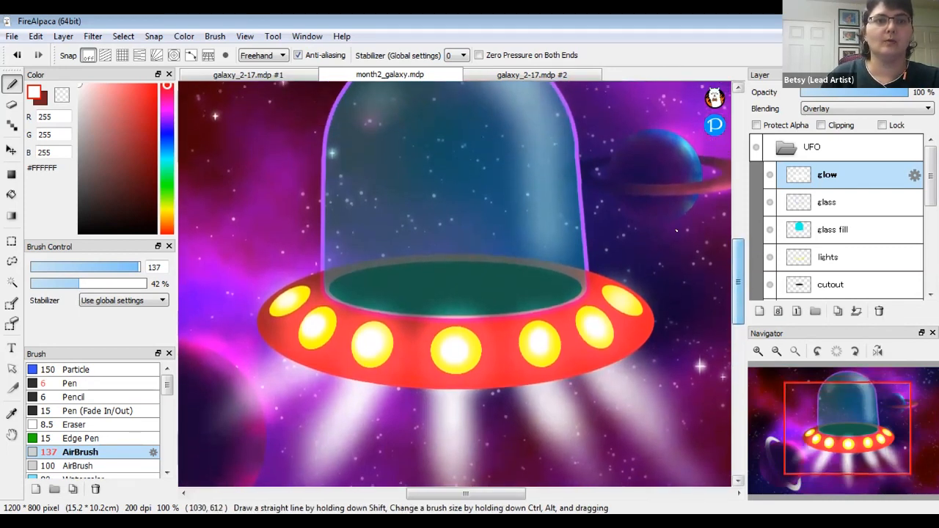
- Choose turquoise #6AFFEE and airbrush a colored glow around and between the flames beneath the ship
left_click(165, 161)
left_click(122, 83)
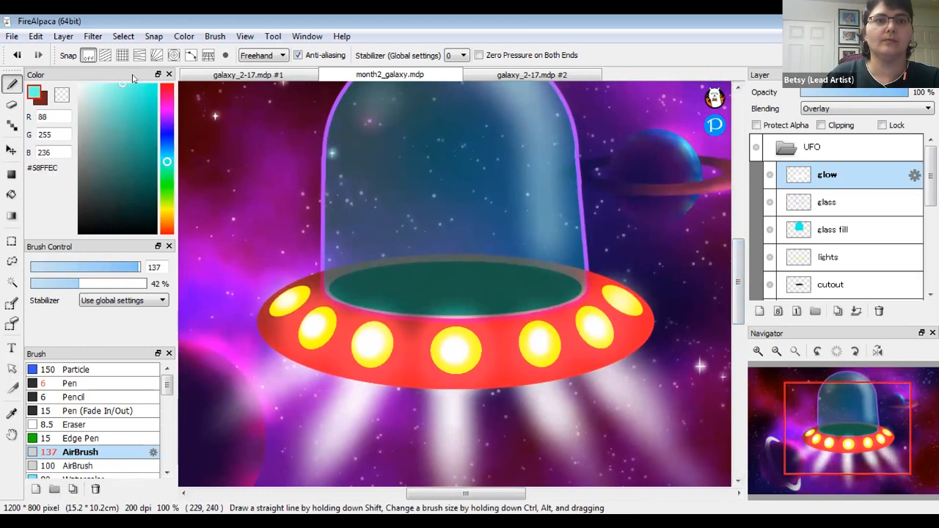
left_click_drag(124, 75, 127, 68)
scroll(395, 345, "down", 2)
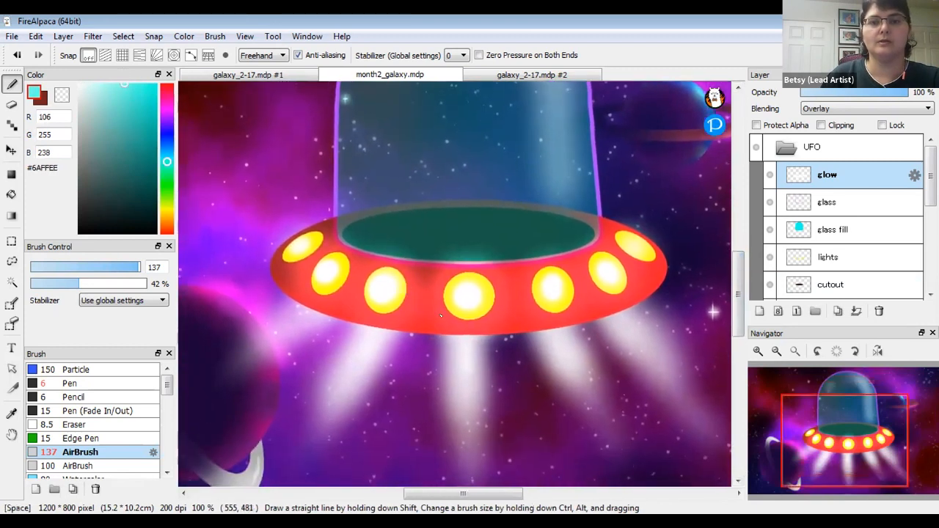
mouse_move(488, 353)
left_mouse_down()
mouse_move(503, 433)
mouse_move(496, 353)
left_mouse_up()
left_click_drag(365, 384, 408, 343)
mouse_move(339, 328)
left_mouse_down()
mouse_move(295, 386)
mouse_move(324, 338)
mouse_move(269, 348)
left_mouse_up()
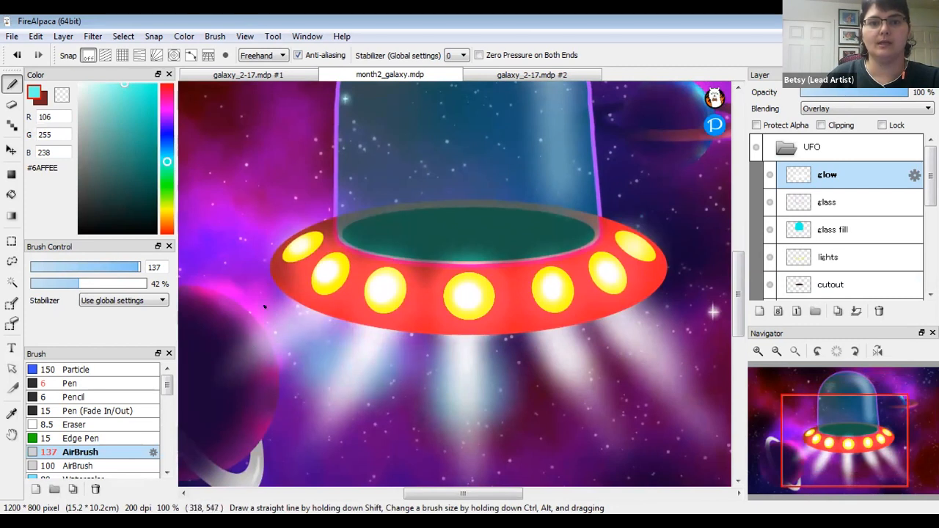
mouse_move(544, 368)
left_mouse_down()
mouse_move(555, 390)
mouse_move(545, 383)
mouse_move(612, 362)
mouse_move(589, 341)
mouse_move(611, 425)
mouse_move(577, 384)
mouse_move(632, 384)
mouse_move(628, 341)
mouse_move(650, 375)
mouse_move(687, 390)
left_mouse_up()
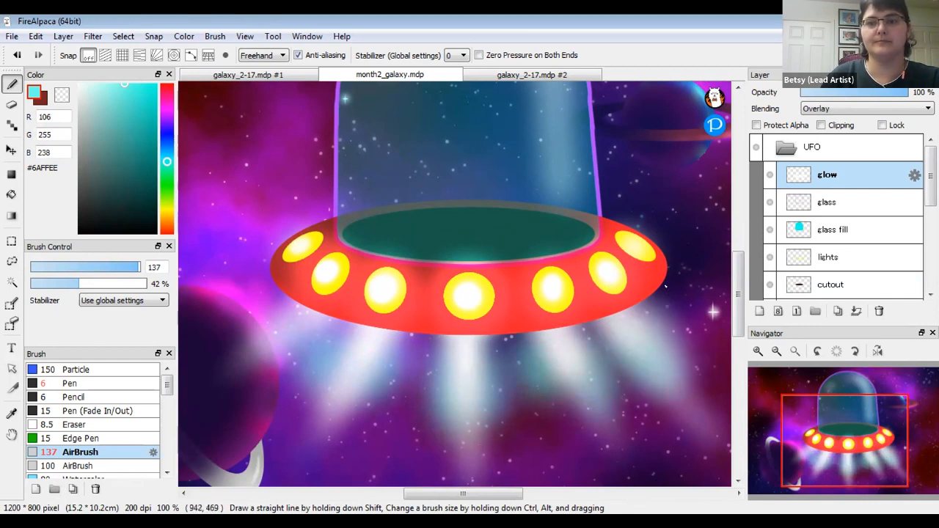
- Airbrush a turquoise tint over the highlight on the dome's right side and check the whole picture
scroll(510, 216, "up", 5)
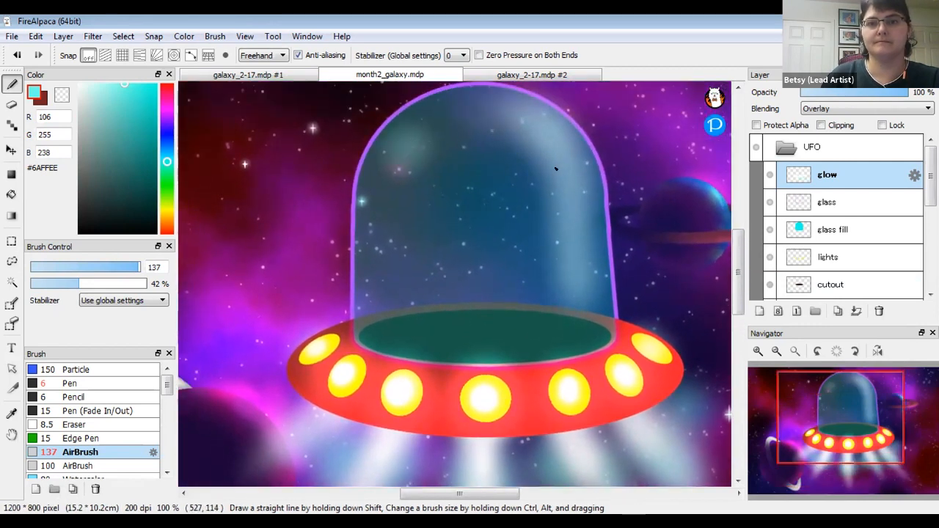
mouse_move(752, 364)
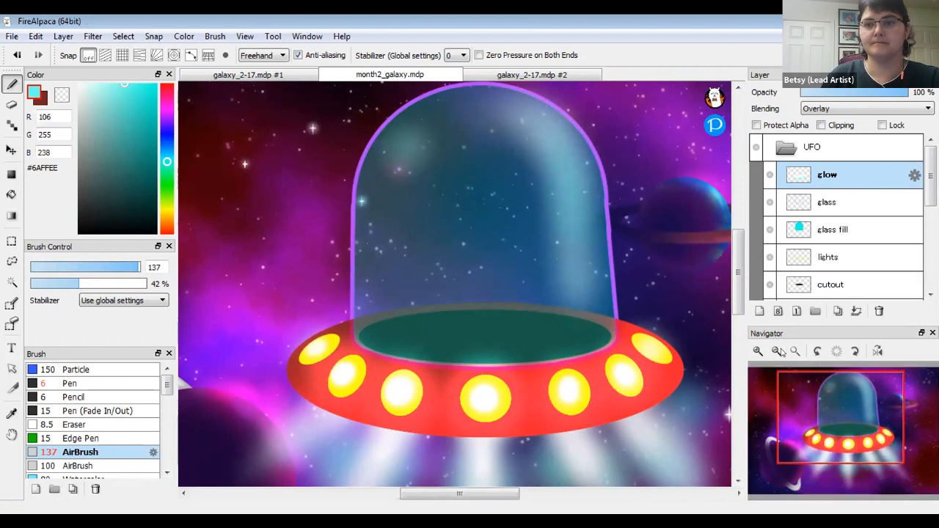
left_click(776, 351)
left_click_drag(566, 357, 553, 318)
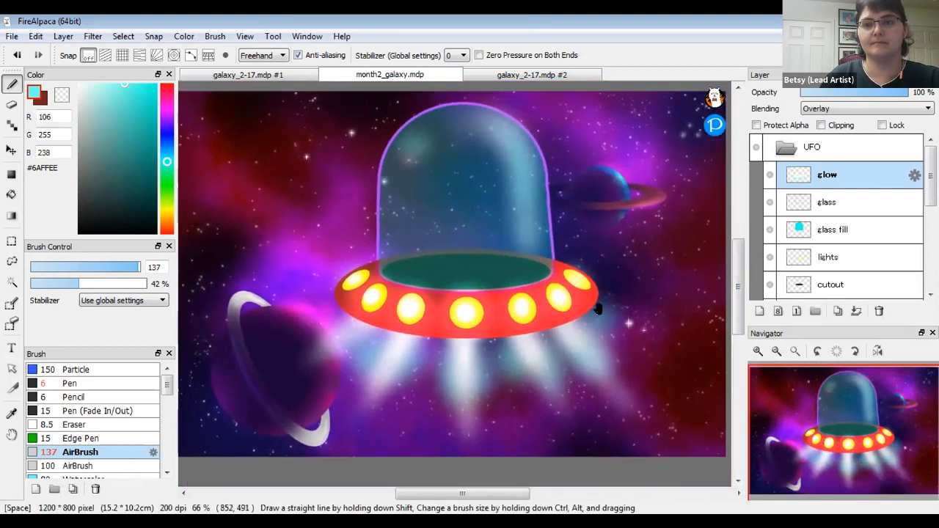
- Select the UFO folder and move the whole ship slightly to the right so it overlaps the small blue planet
left_click(795, 354)
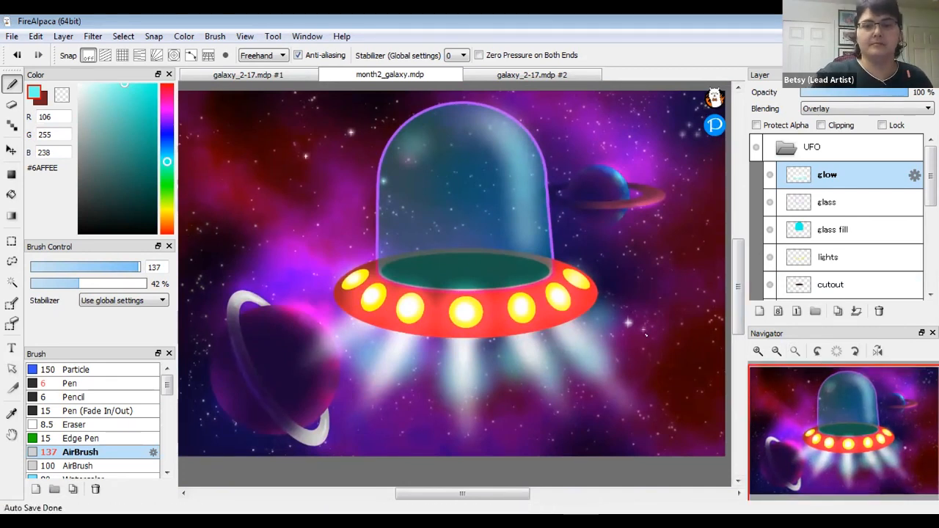
left_click(786, 148)
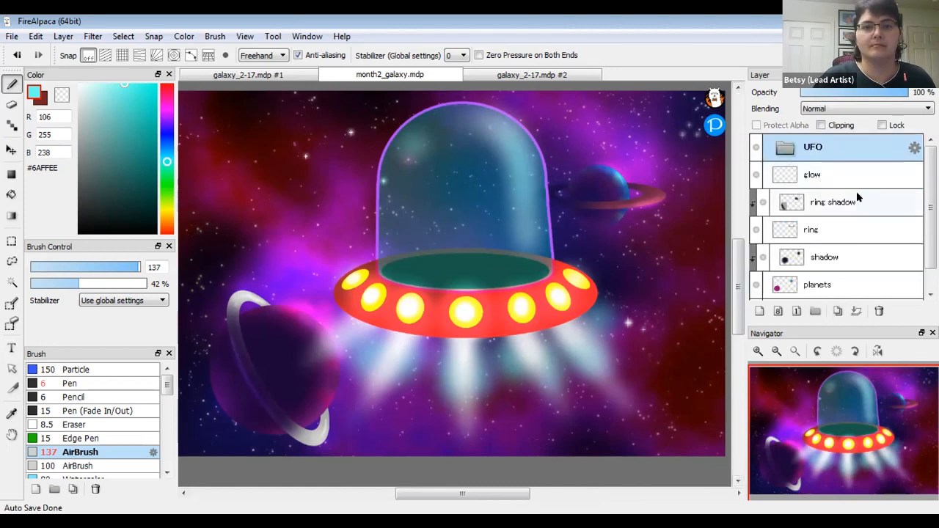
left_click(787, 149)
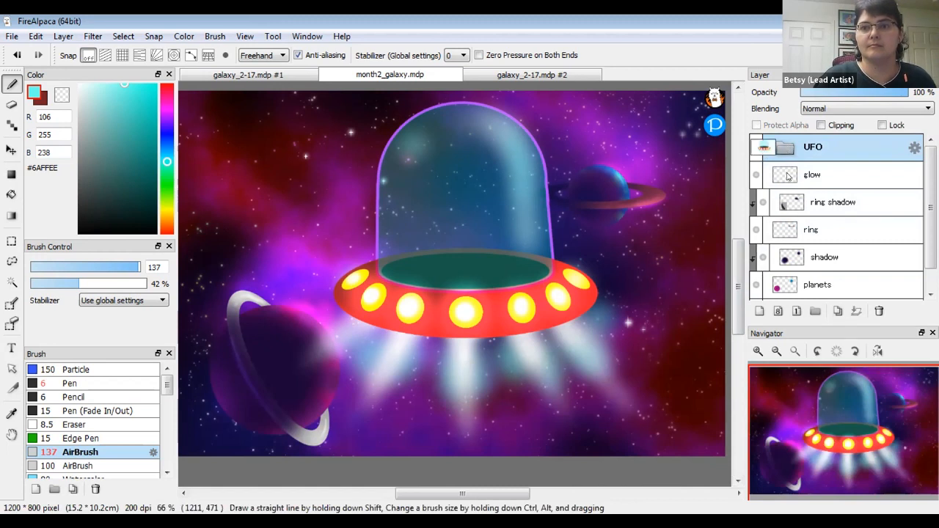
left_click(11, 150)
left_click_drag(501, 229, 535, 225)
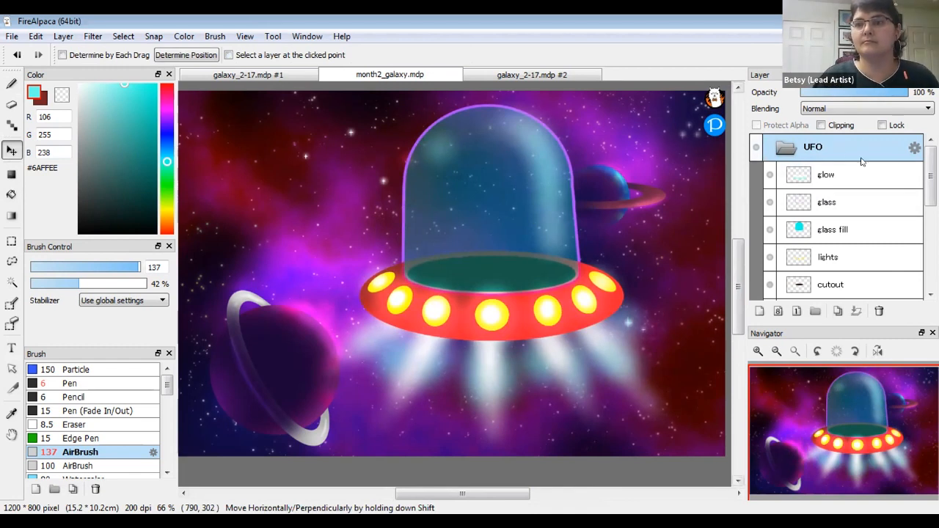
- Select the glass fill layer and choose the light red #FF8D8B as the brush color
left_click(858, 229)
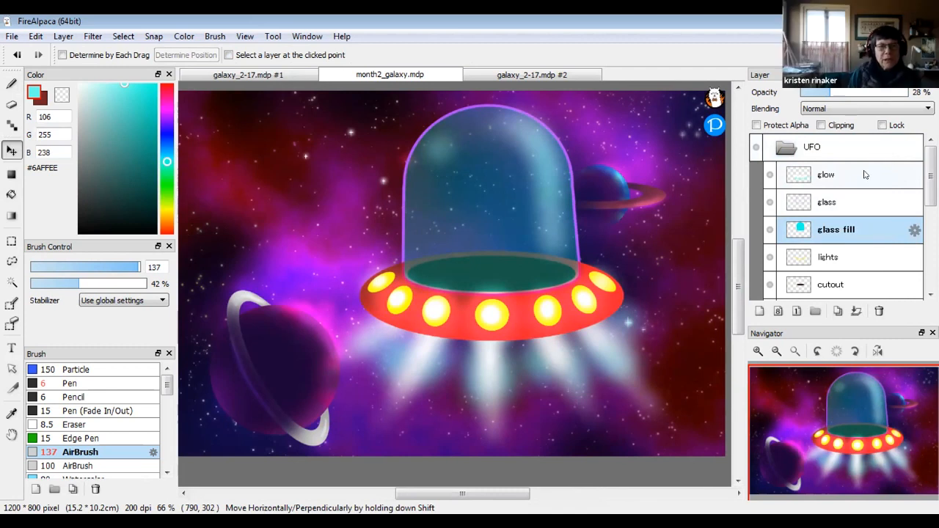
left_click(166, 209)
left_click_drag(166, 215, 167, 248)
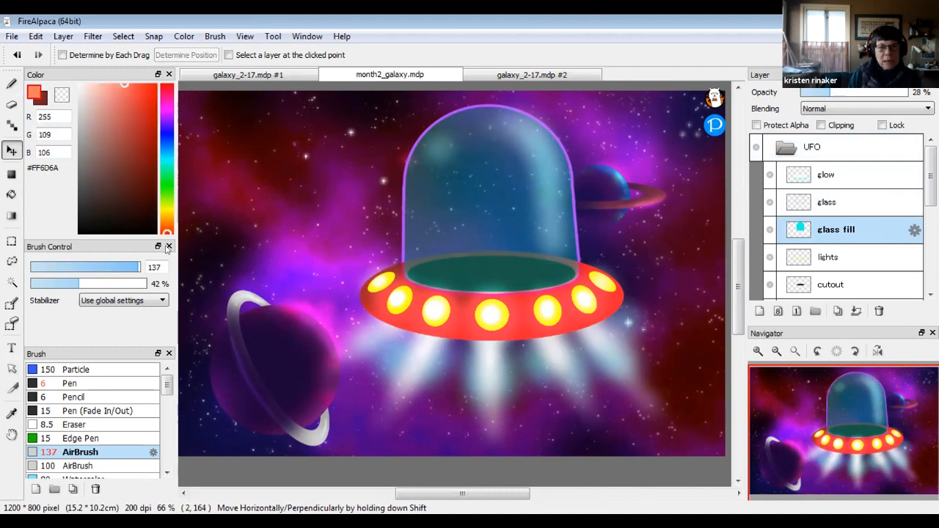
mouse_move(123, 87)
left_mouse_down()
mouse_move(107, 78)
mouse_move(114, 74)
left_mouse_up()
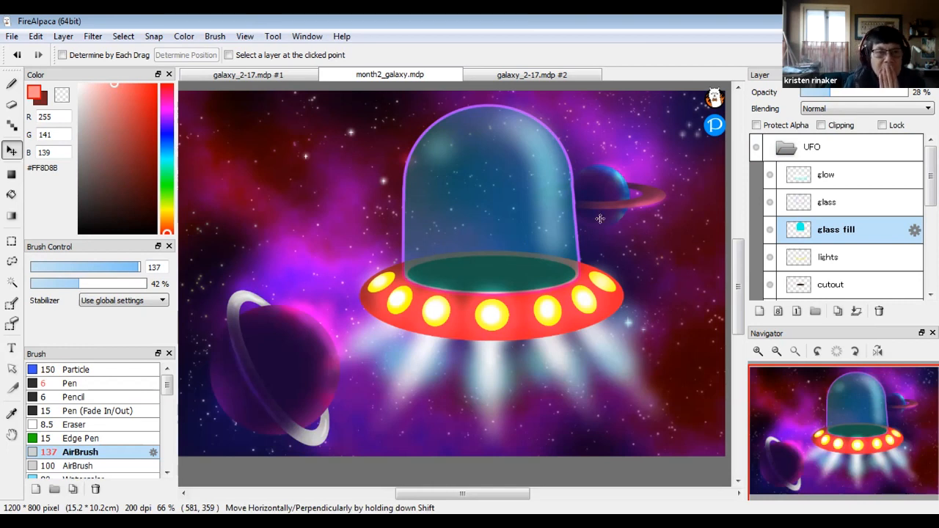
- With Protect Alpha off on the lights layer, use Ellipse mode to airbrush a #FF0600 sun in the upper-left sky with a #F38380 center
left_click(862, 259)
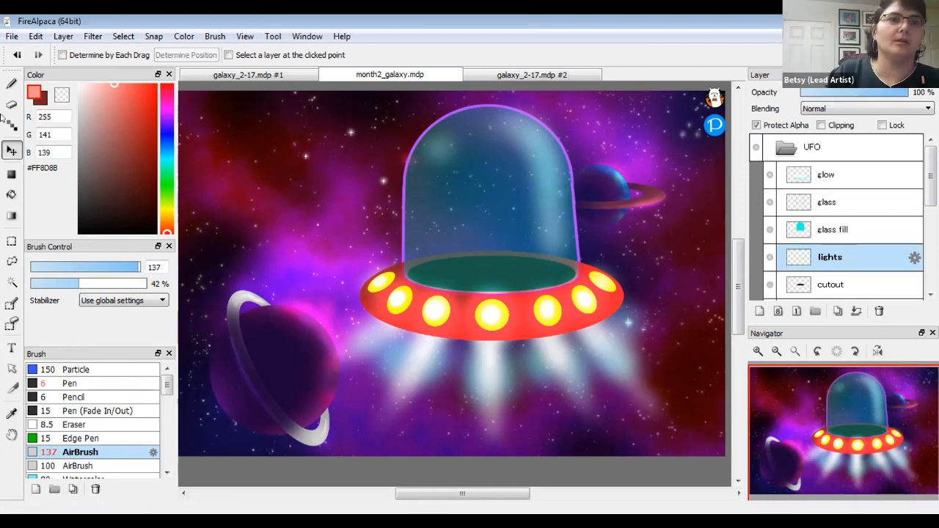
left_click(12, 82)
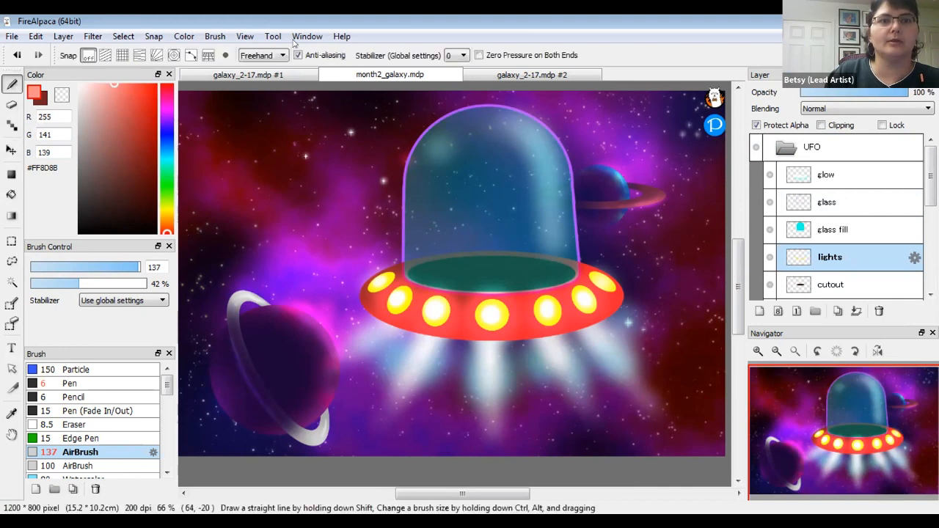
left_click(262, 56)
left_click(265, 112)
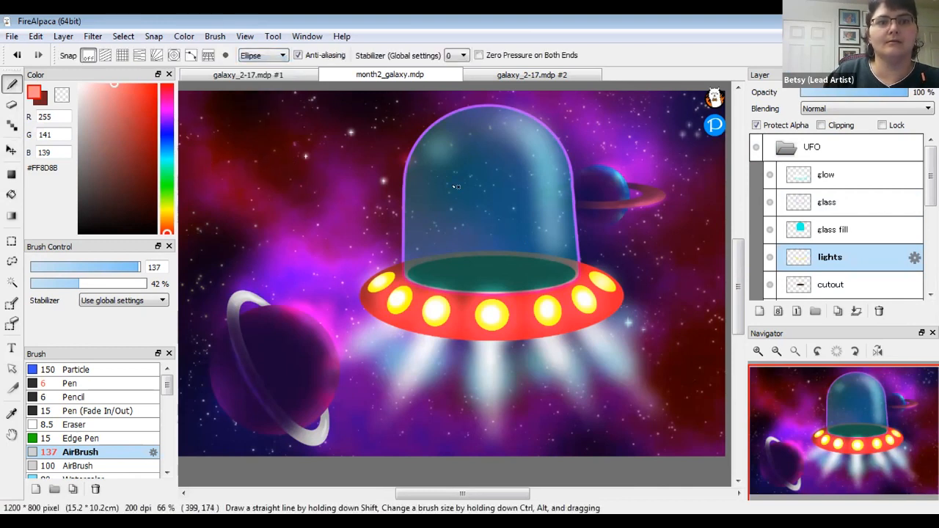
left_click(757, 125)
left_click(156, 85)
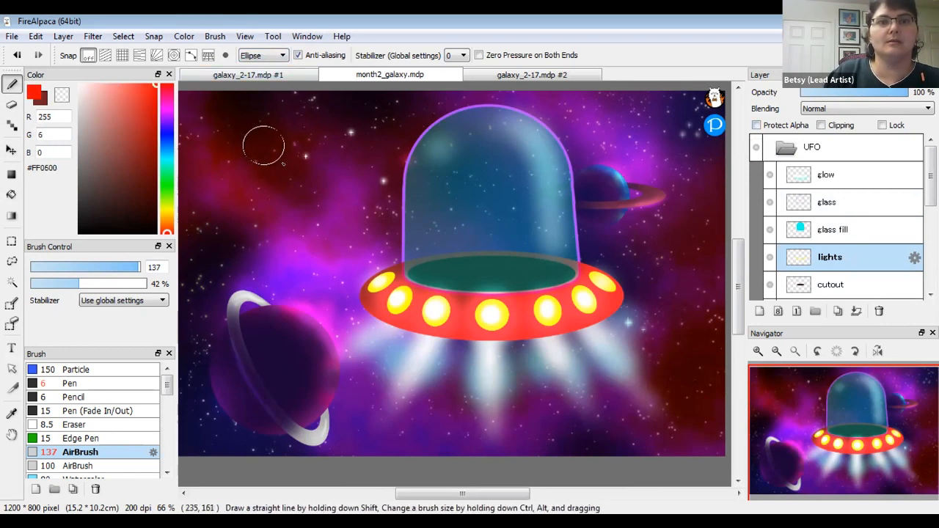
left_click(263, 144)
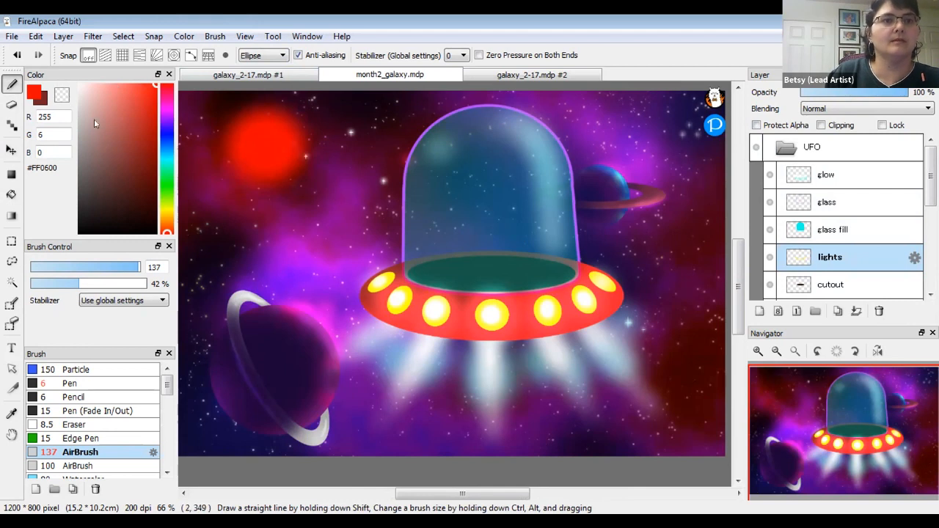
left_click(115, 90)
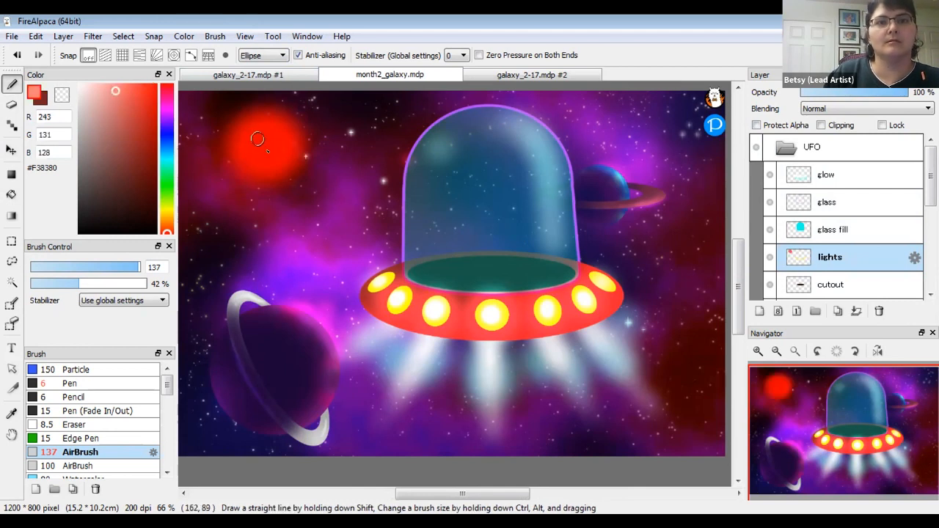
left_click(265, 144)
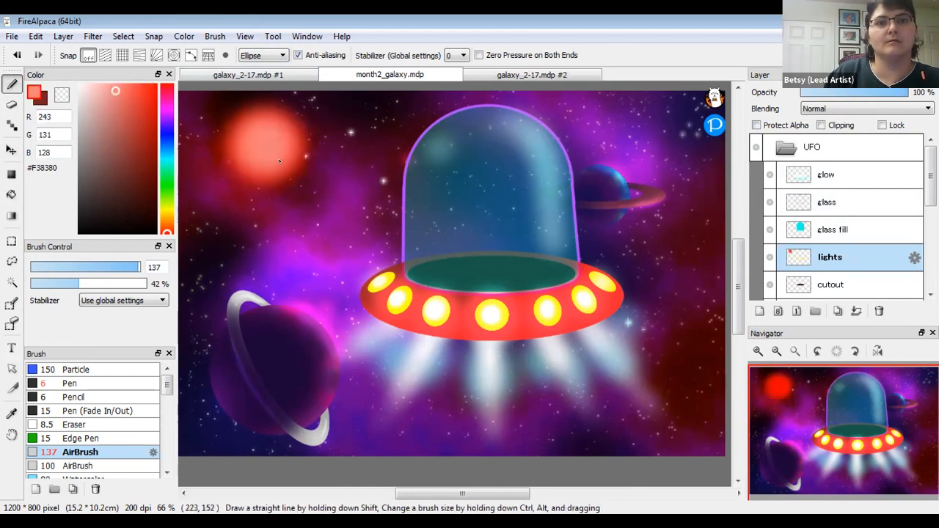
- Try a cream #FFDDC4 airbrushed center on the red sun and undo it
left_click(95, 84)
left_click(168, 225)
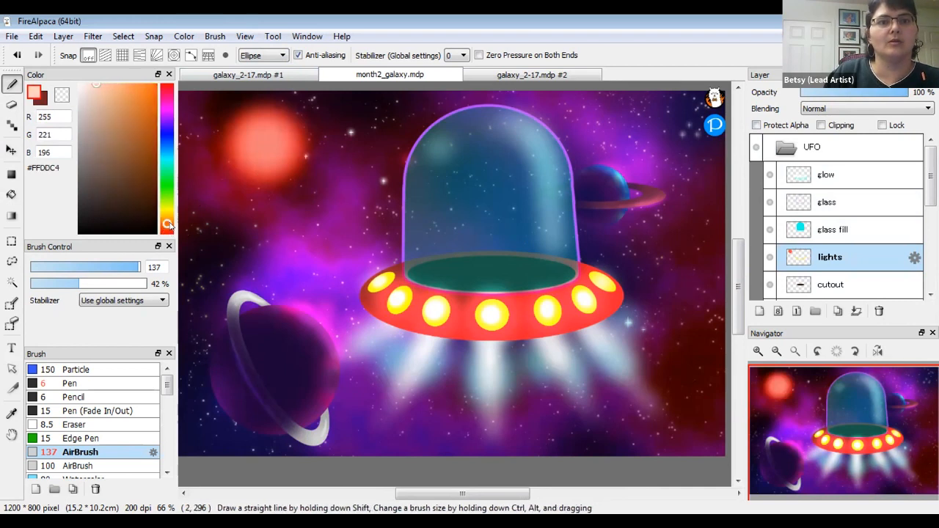
left_click(269, 147)
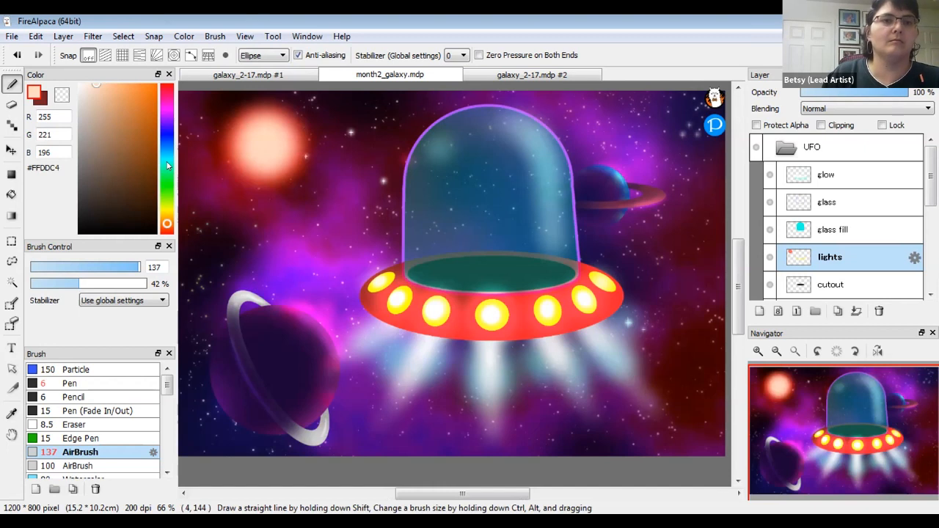
key("ctrl+z")
- Try airbrushing a warm yellow #FFEA61 center onto the red sun
left_click_drag(167, 224, 167, 212)
left_click(127, 83)
left_click(271, 153)
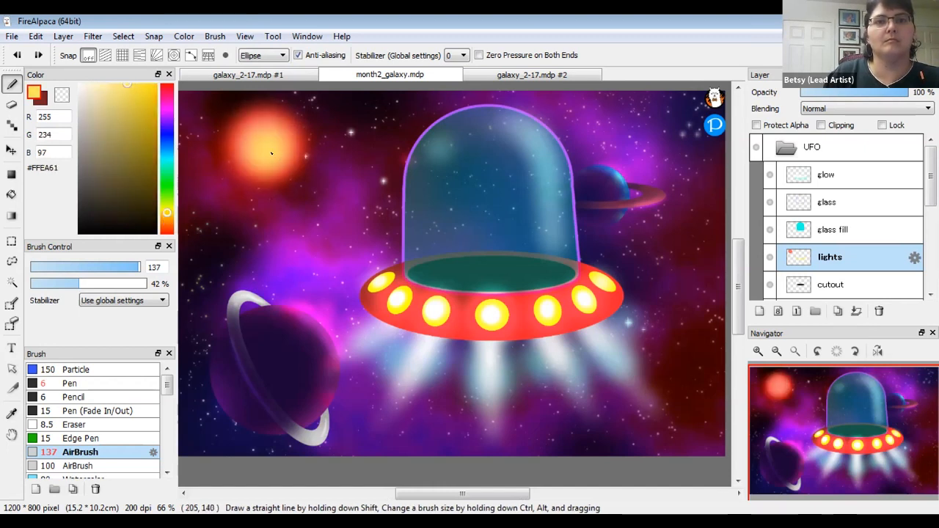
left_click(259, 152)
- Undo the last yellow center, airbrush a #FFF361 one inside the sun, and strengthen it freehand at 100% opacity
left_click_drag(167, 214, 168, 212)
key("ctrl+z")
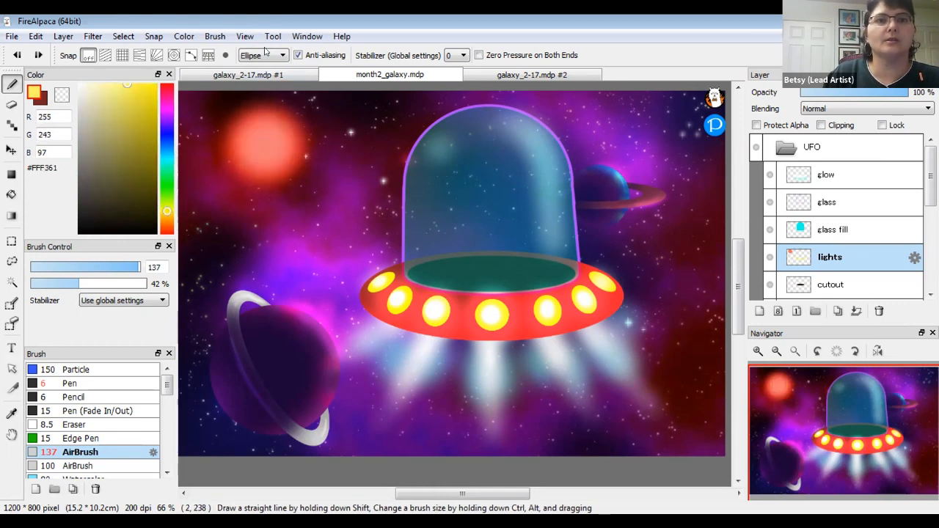
left_click(270, 152)
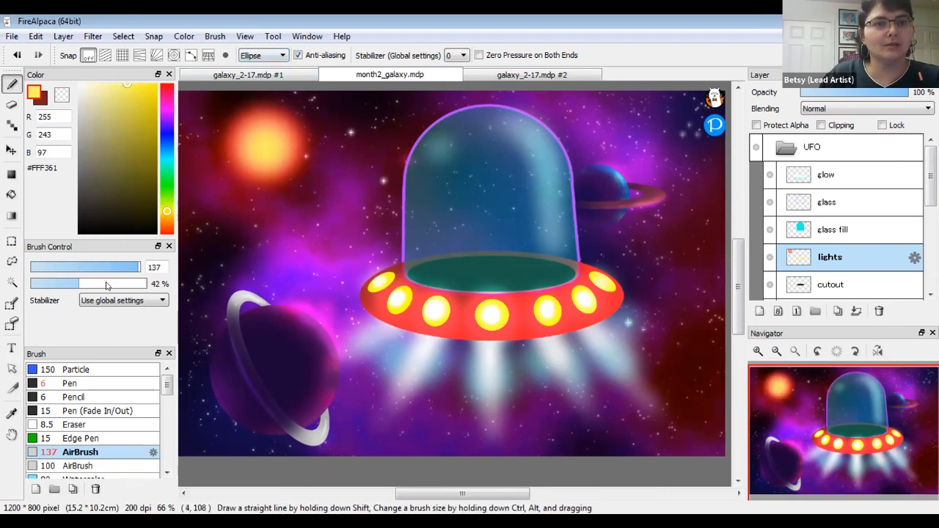
left_click_drag(106, 286, 177, 286)
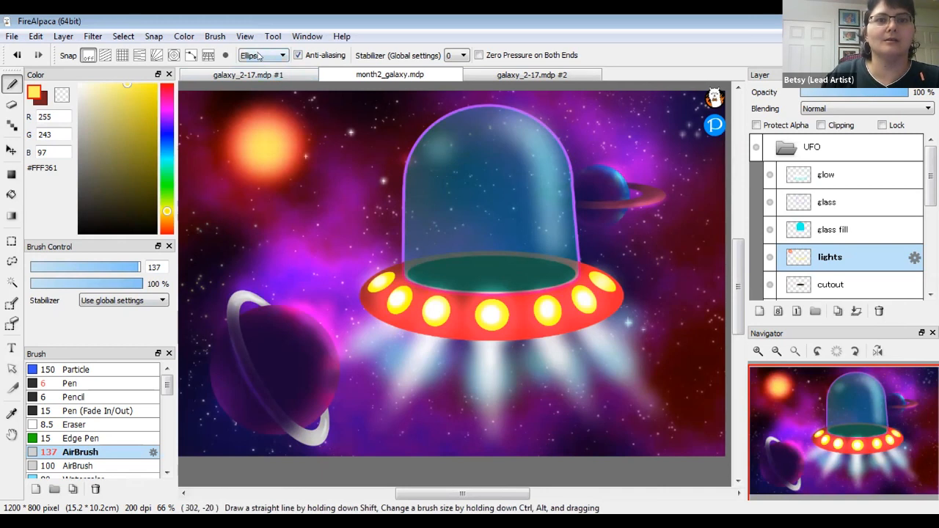
left_click(265, 137)
left_click_drag(259, 141, 262, 139)
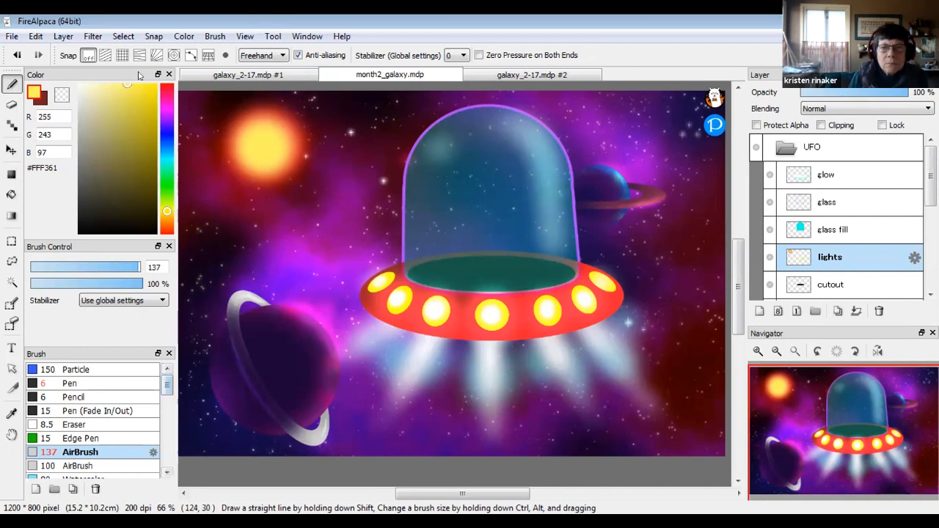
- Choose pink #FF61E1 and airbrush it over the sun's yellow center at size 137 and 100% opacity
left_click_drag(170, 85, 168, 104)
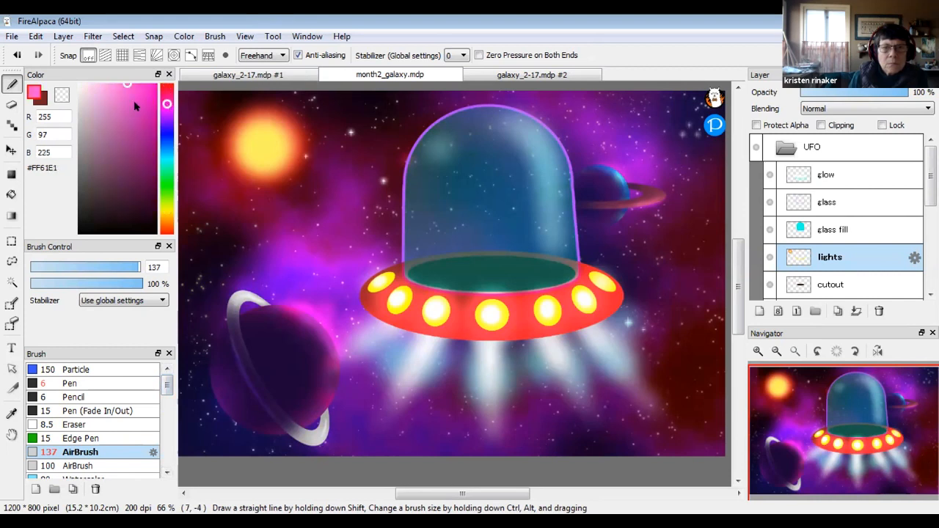
left_click_drag(258, 149, 259, 152)
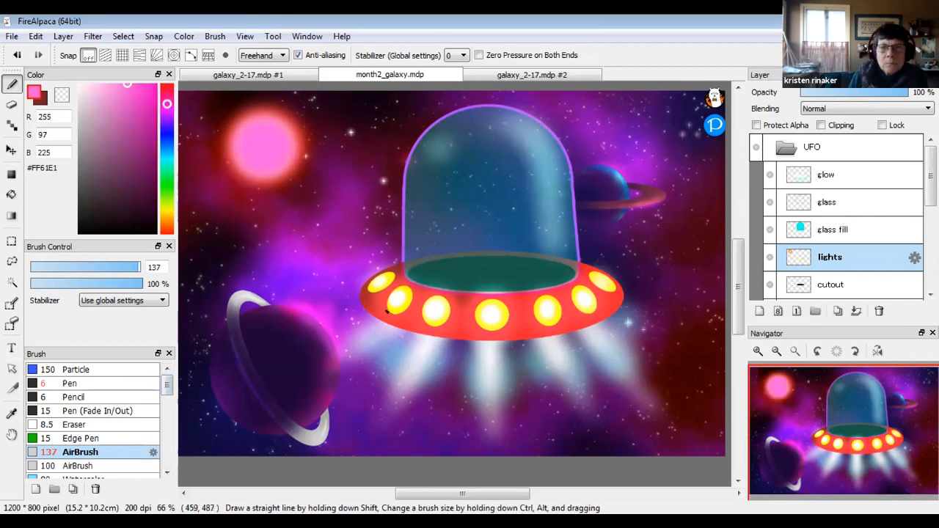